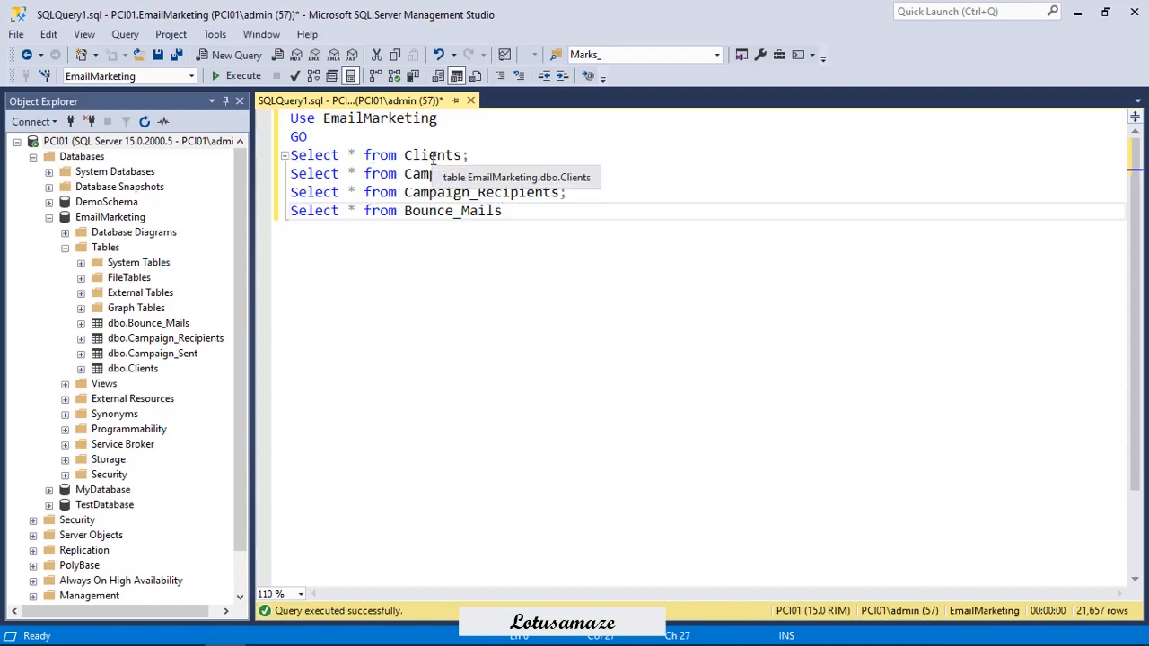
# Run the Clients and Campaign_sent select statements one at a time and look through the returned rows.
pyautogui.moveTo(487, 156); pyautogui.dragTo(270, 155)
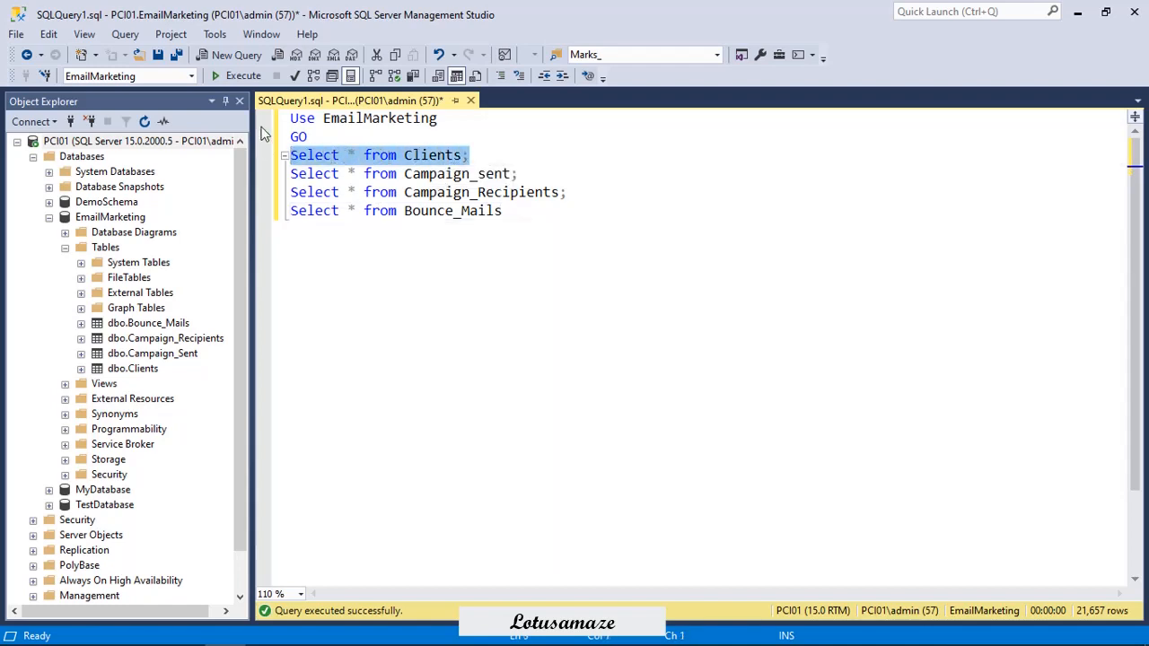
pyautogui.click(235, 75)
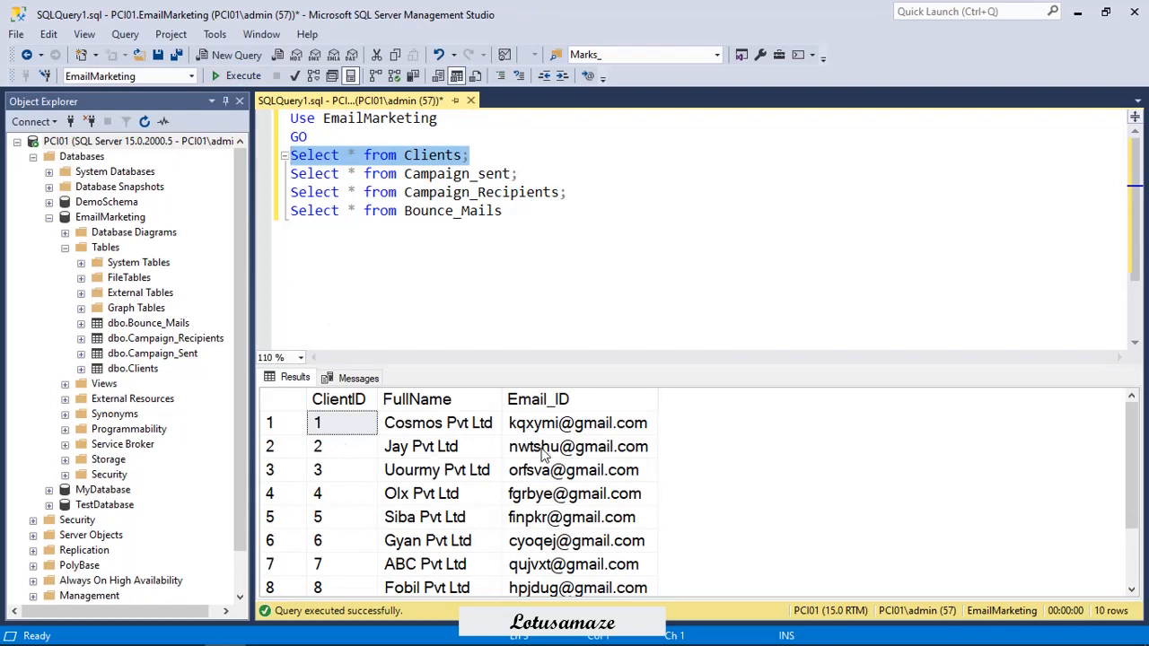
pyautogui.moveTo(519, 176); pyautogui.dragTo(287, 175)
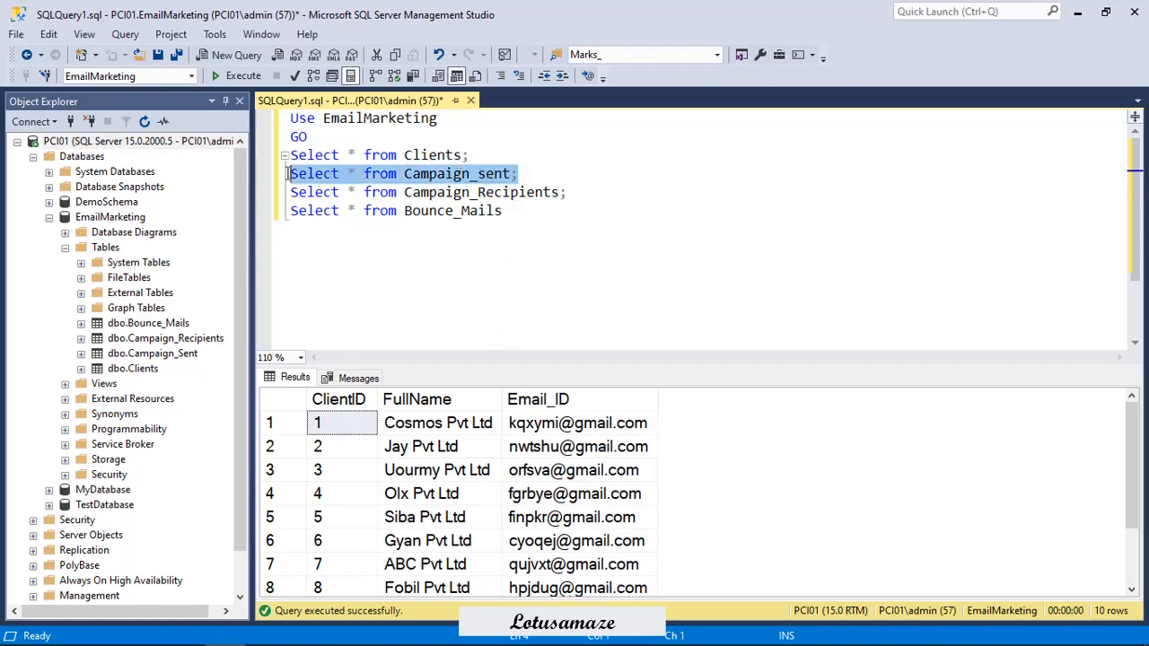
pyautogui.click(235, 76)
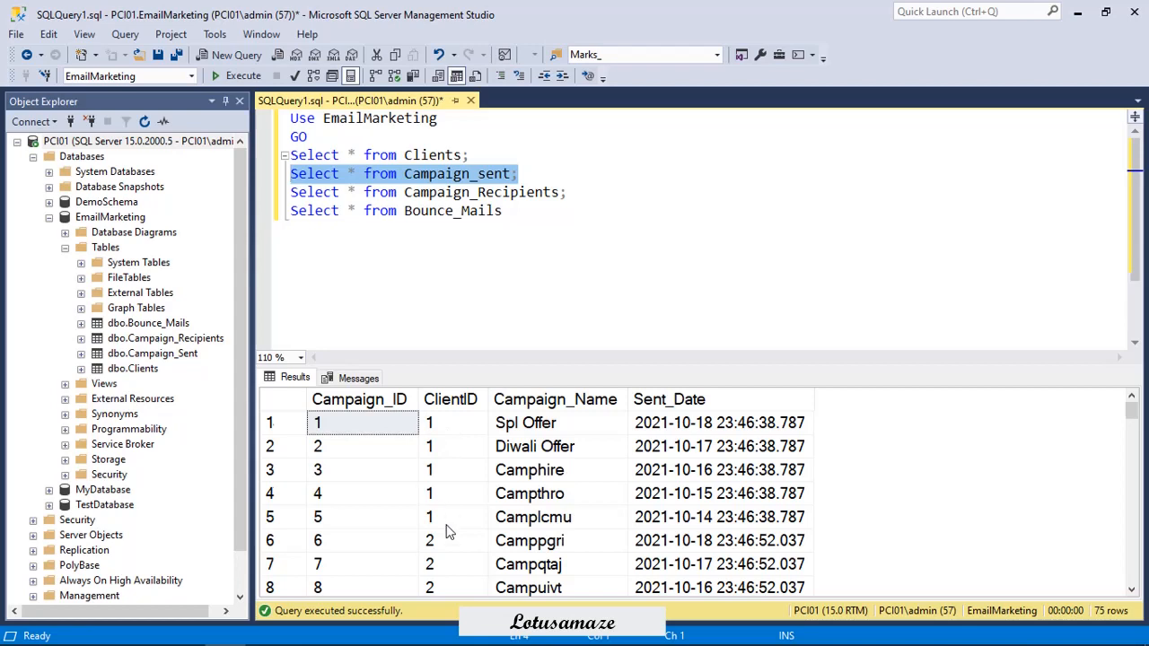
pyautogui.scroll(-6, 449, 532)
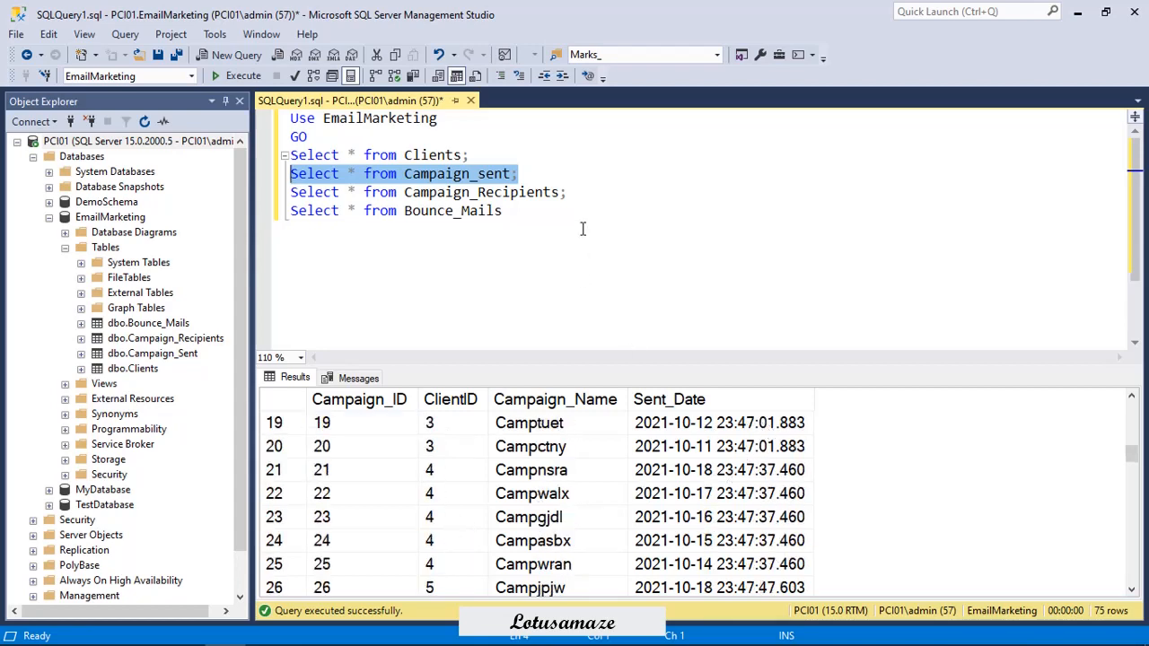
# Run only the Campaign_Recipients select statement and browse its recipient rows.
pyautogui.moveTo(567, 192); pyautogui.dragTo(280, 192)
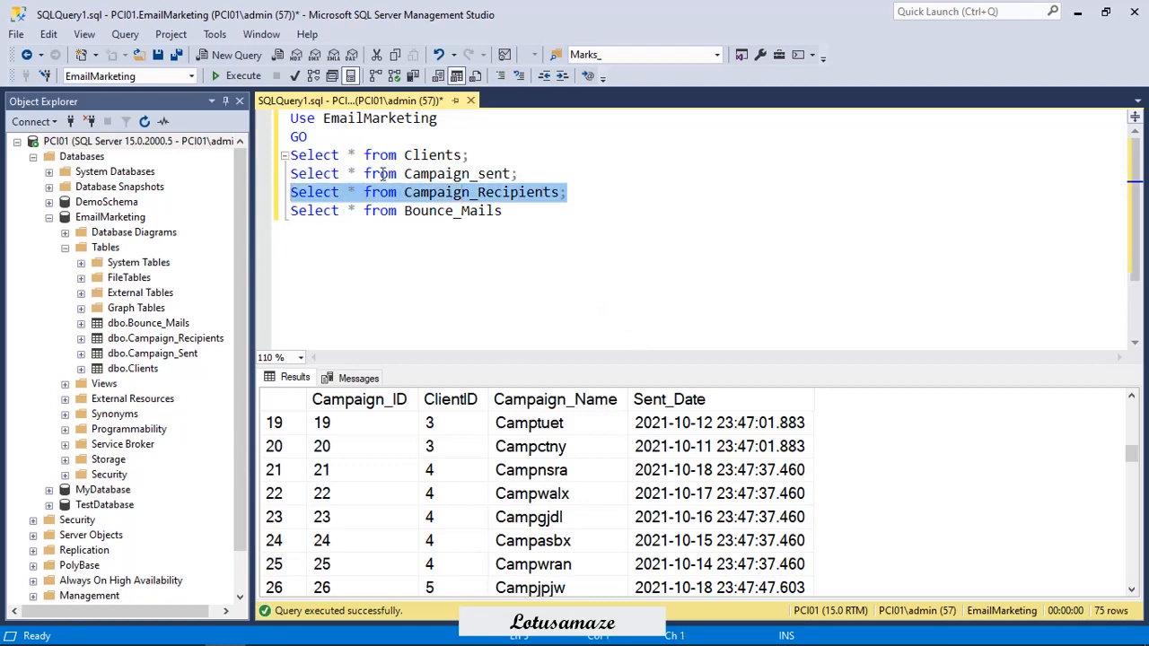
pyautogui.click(237, 76)
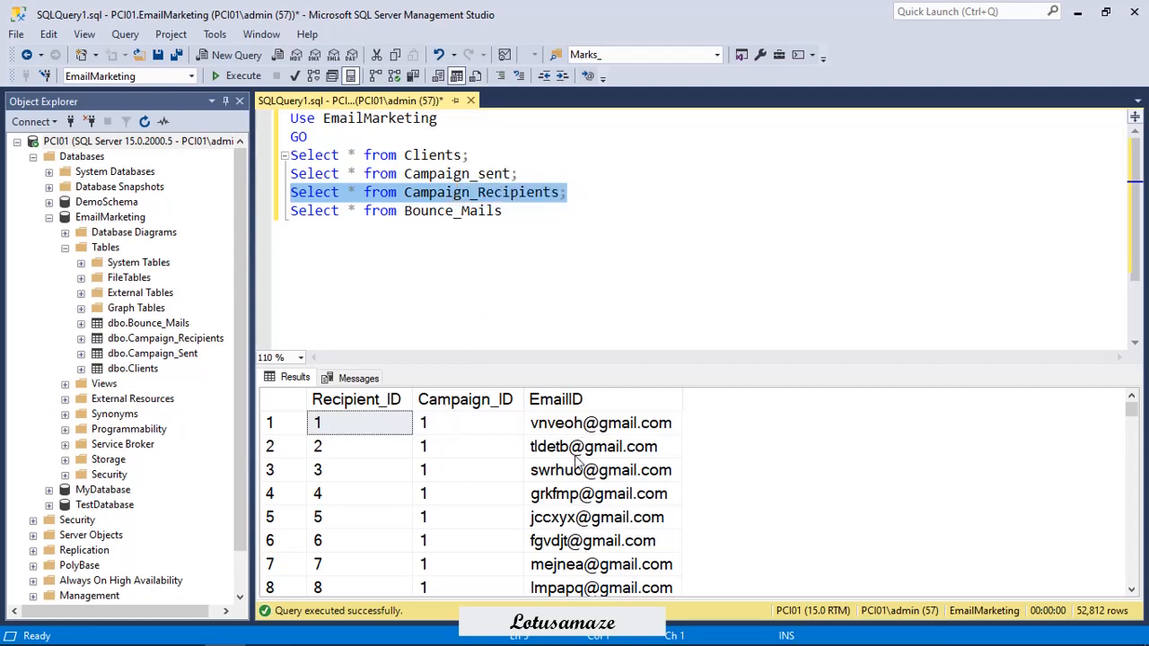
pyautogui.scroll(-1, 563, 500)
pyautogui.scroll(-17, 563, 500)
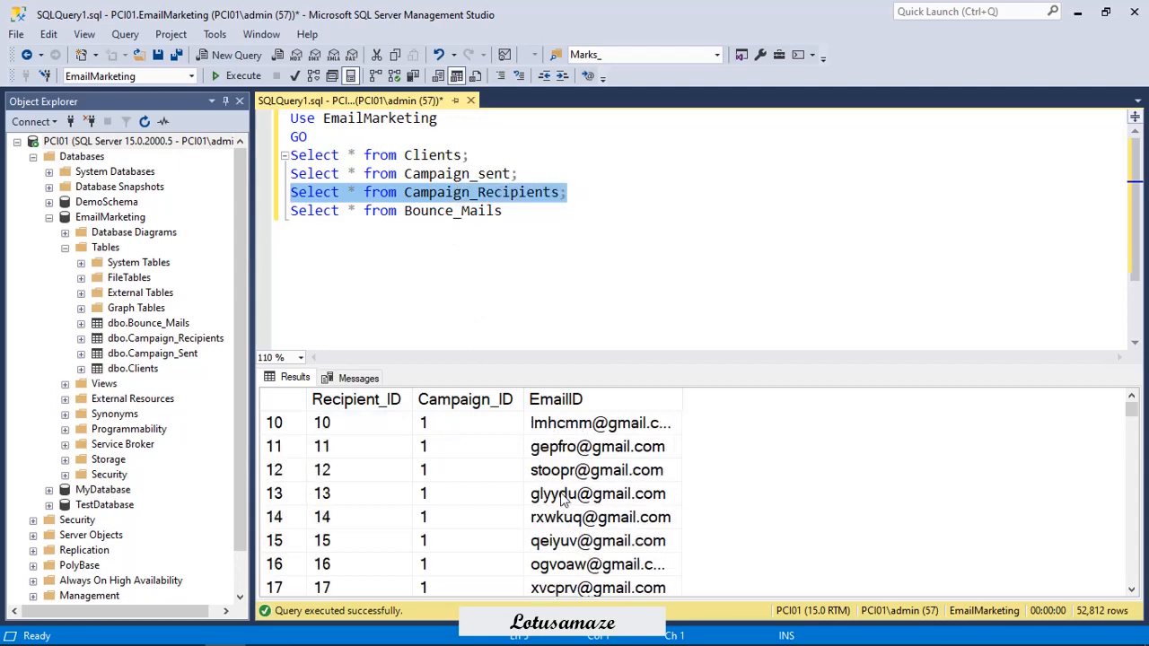
pyautogui.scroll(2, 562, 500)
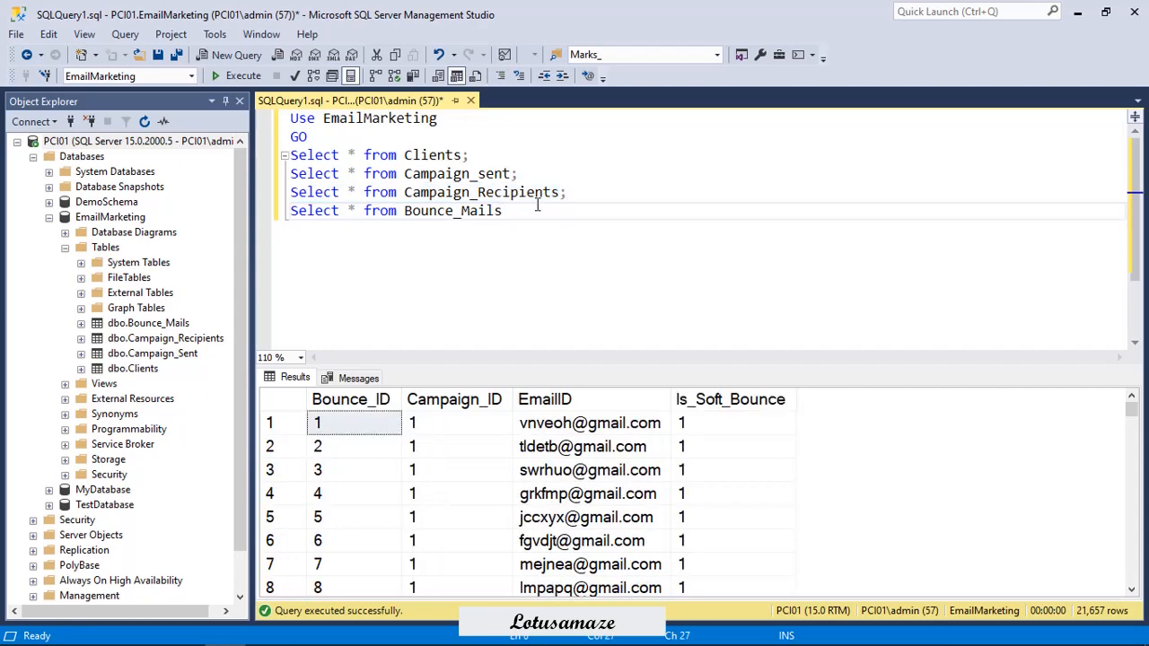
# Run only the Bounce_Mails select statement and look through the bounced e-mail rows.
pyautogui.moveTo(538, 206); pyautogui.dragTo(285, 210)
pyautogui.click(235, 76)
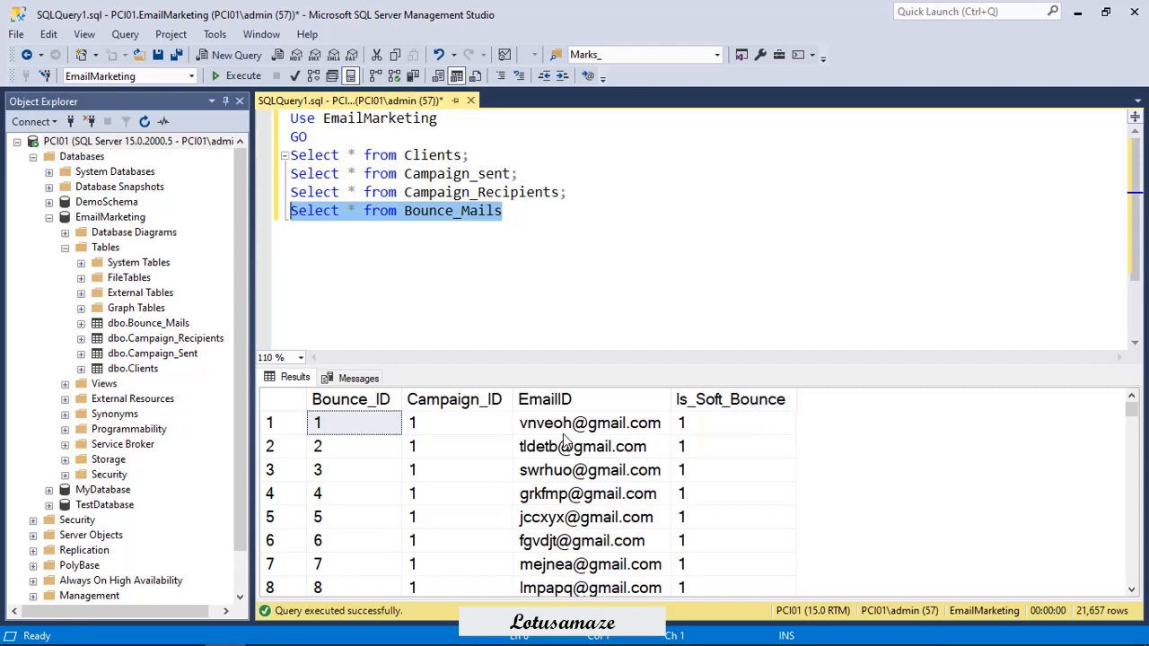
pyautogui.scroll(-7, 565, 440)
pyautogui.scroll(3, 778, 472)
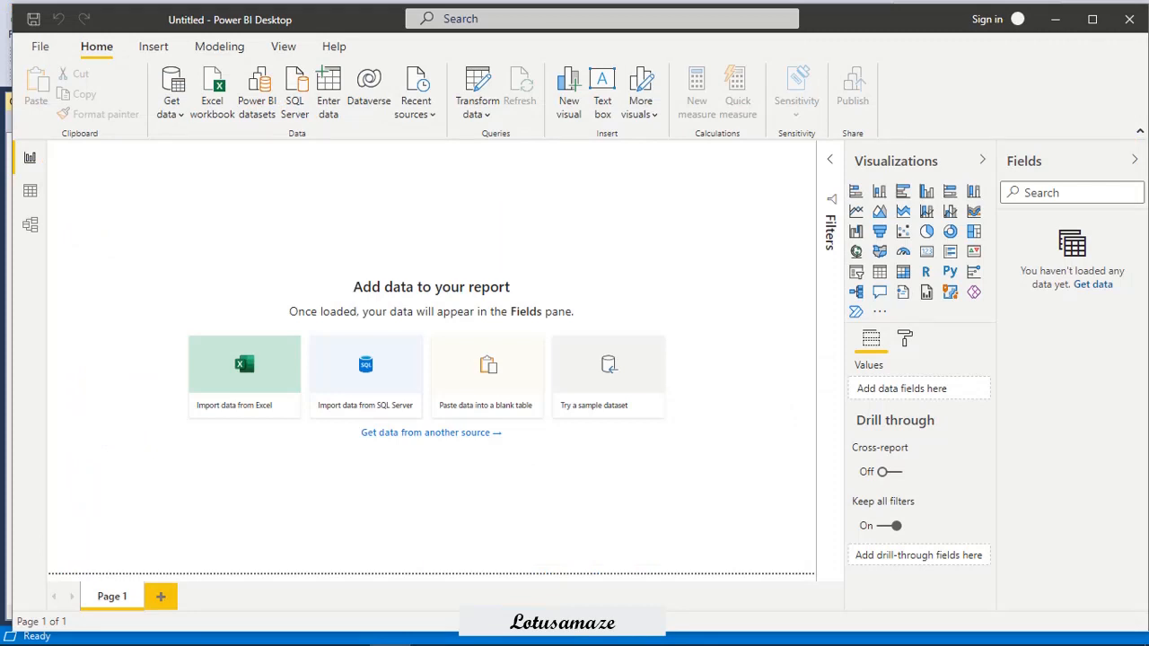
# Switch to Power BI Desktop and connect to the SQL Server database server PCI01 in Import mode.
pyautogui.click(175, 101)
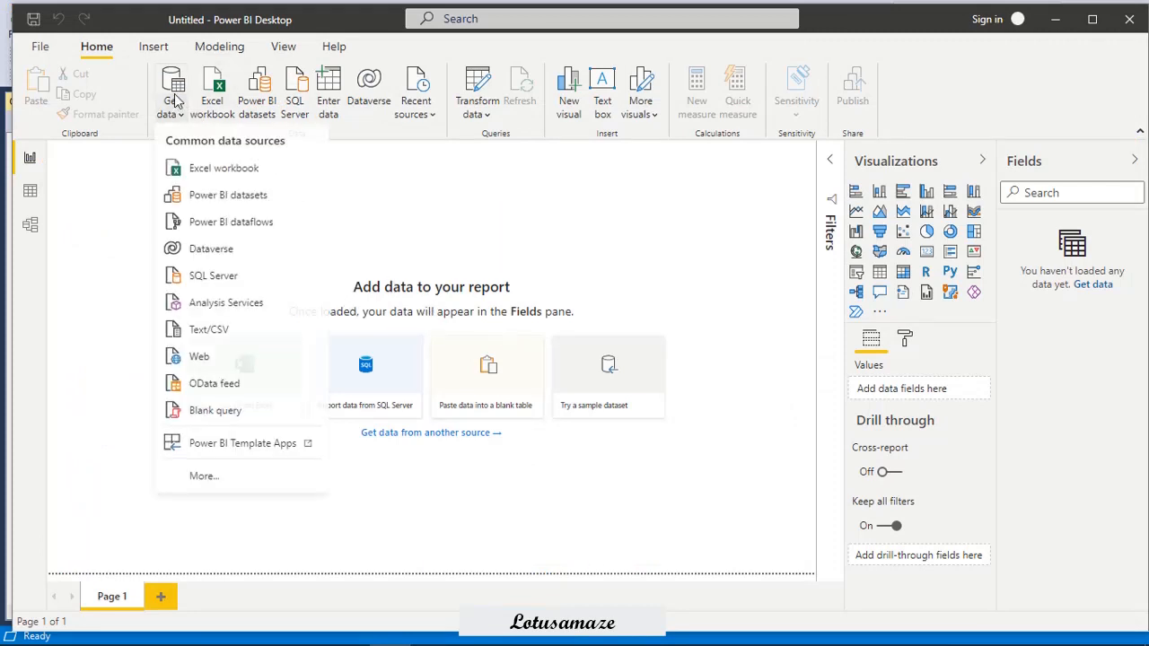
pyautogui.click(209, 286)
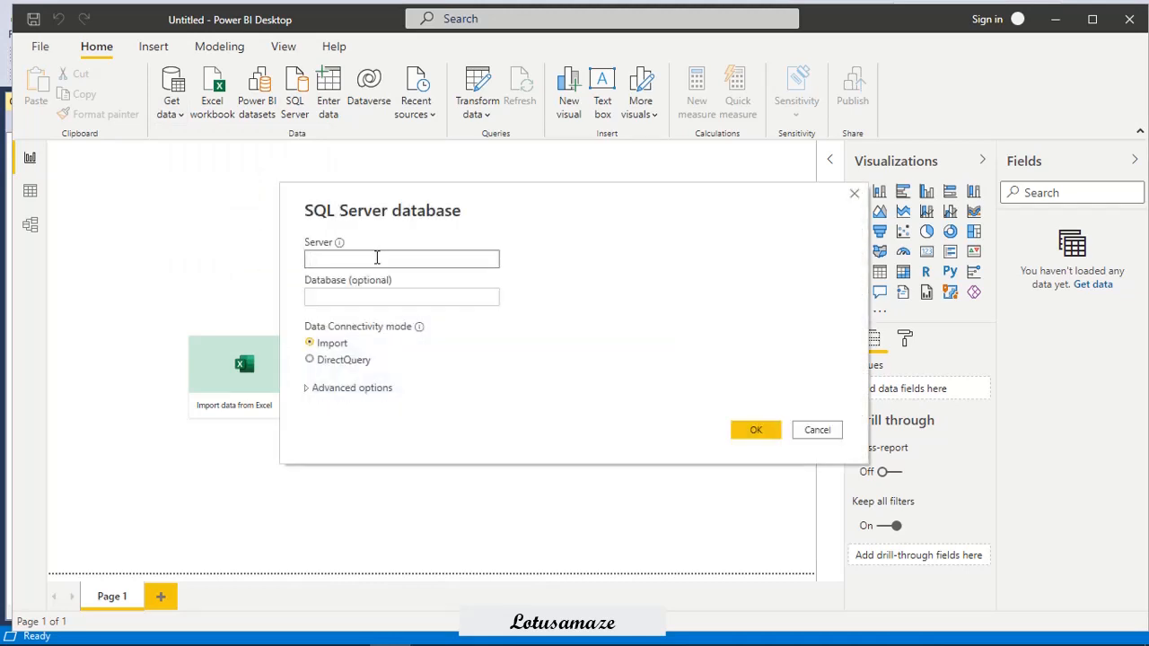
pyautogui.write('PC01')
pyautogui.click(756, 430)
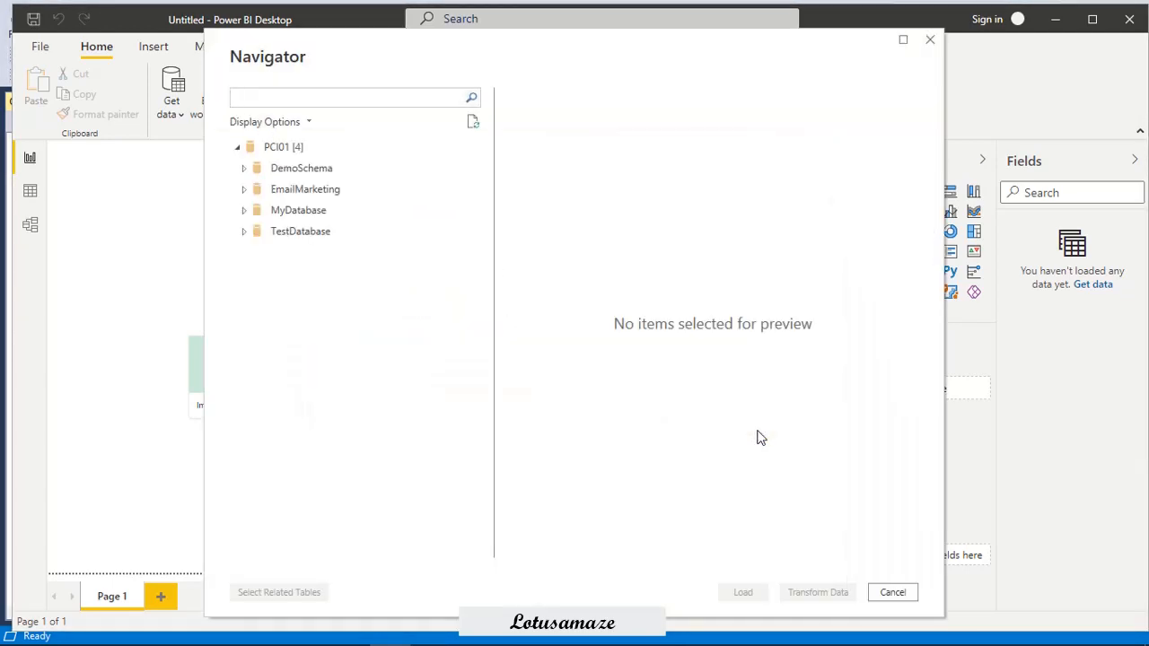
# Load the Bounce_Mails, Campaign_Recipients, Campaign_Sent and Clients tables from the EmailMarketing database.
pyautogui.click(244, 192)
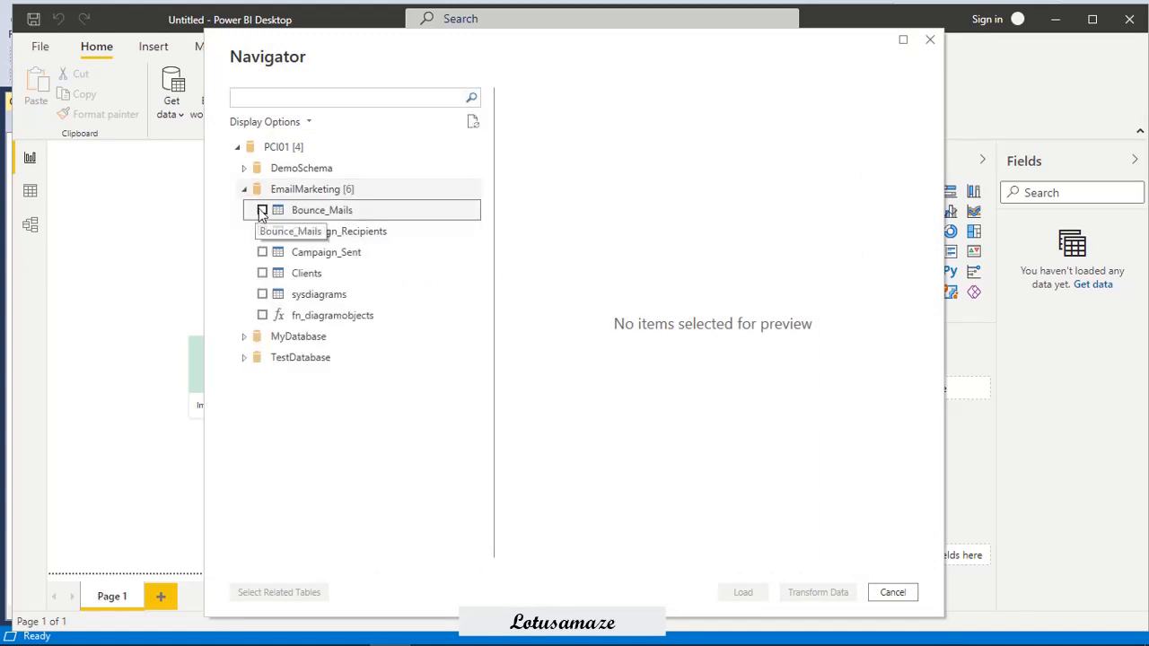
pyautogui.click(262, 210)
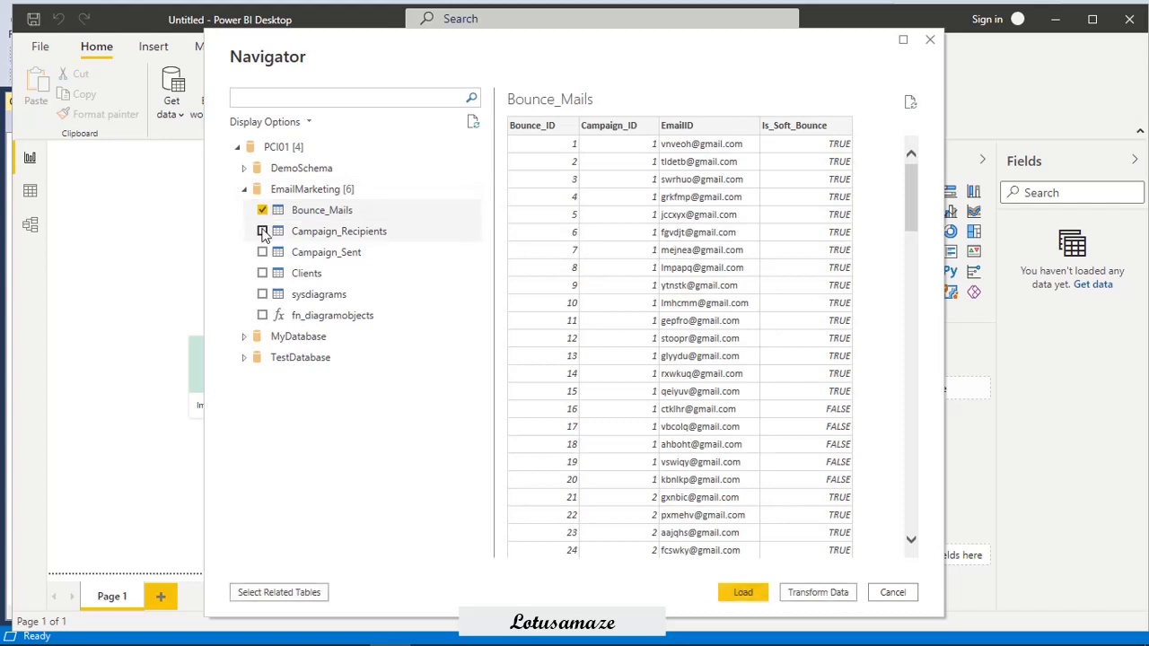
pyautogui.click(262, 231)
pyautogui.click(262, 252)
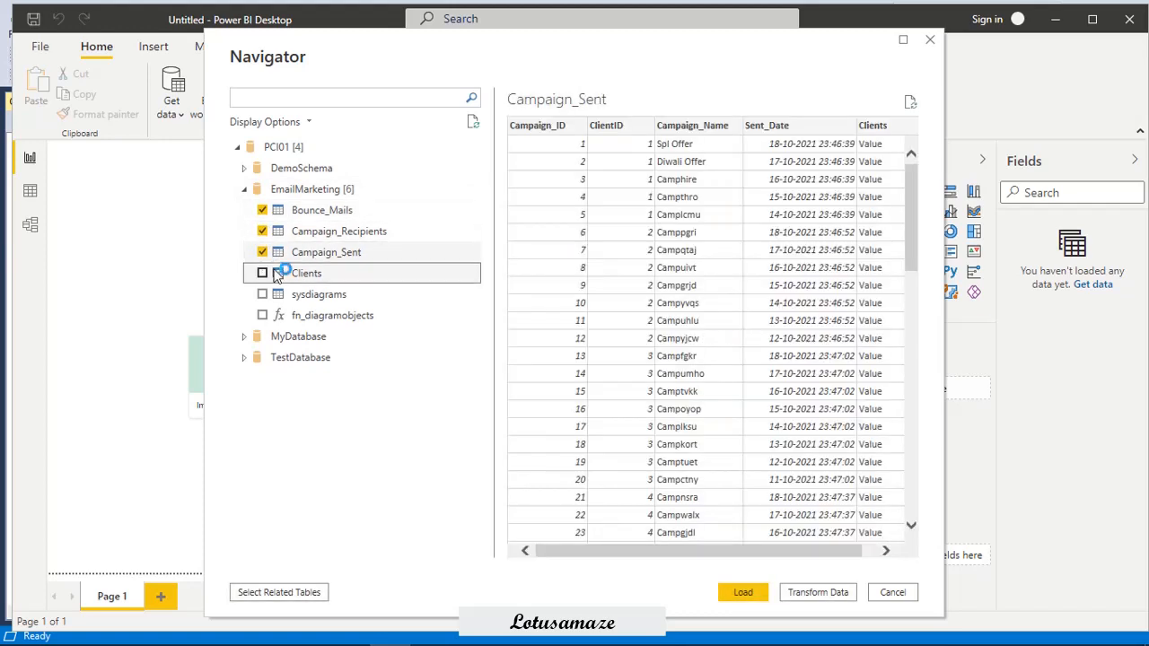
pyautogui.click(275, 272)
pyautogui.click(741, 594)
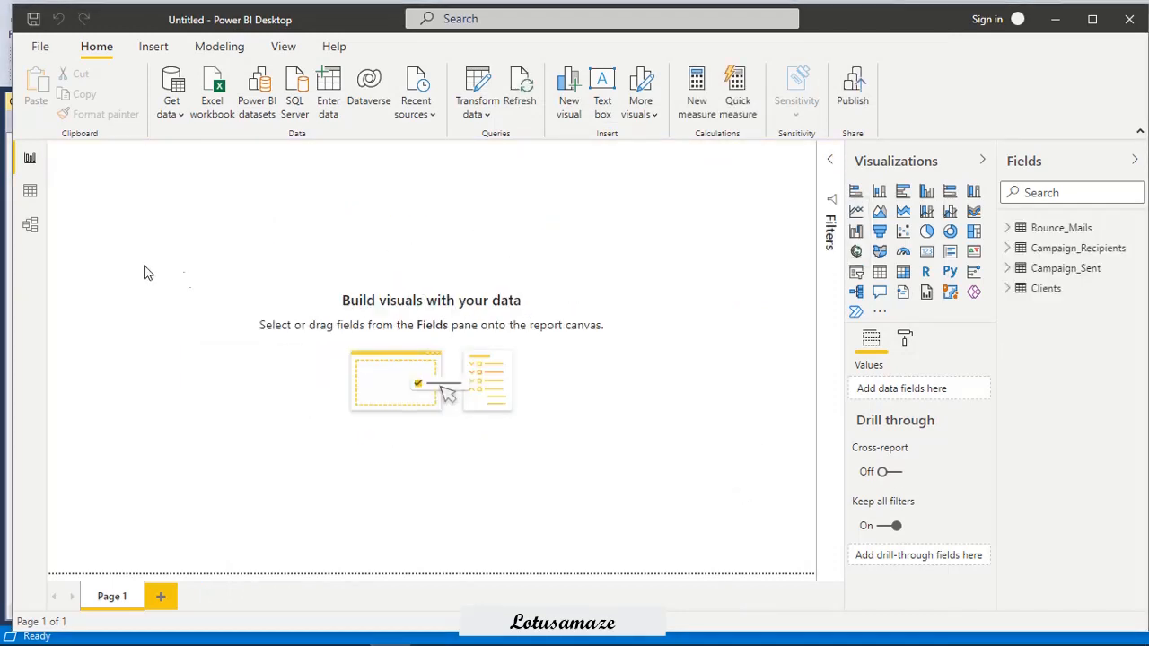
# Open the model's relationship diagram and move the Campaign_Recipients table up beside Campaign_Sent.
pyautogui.click(32, 227)
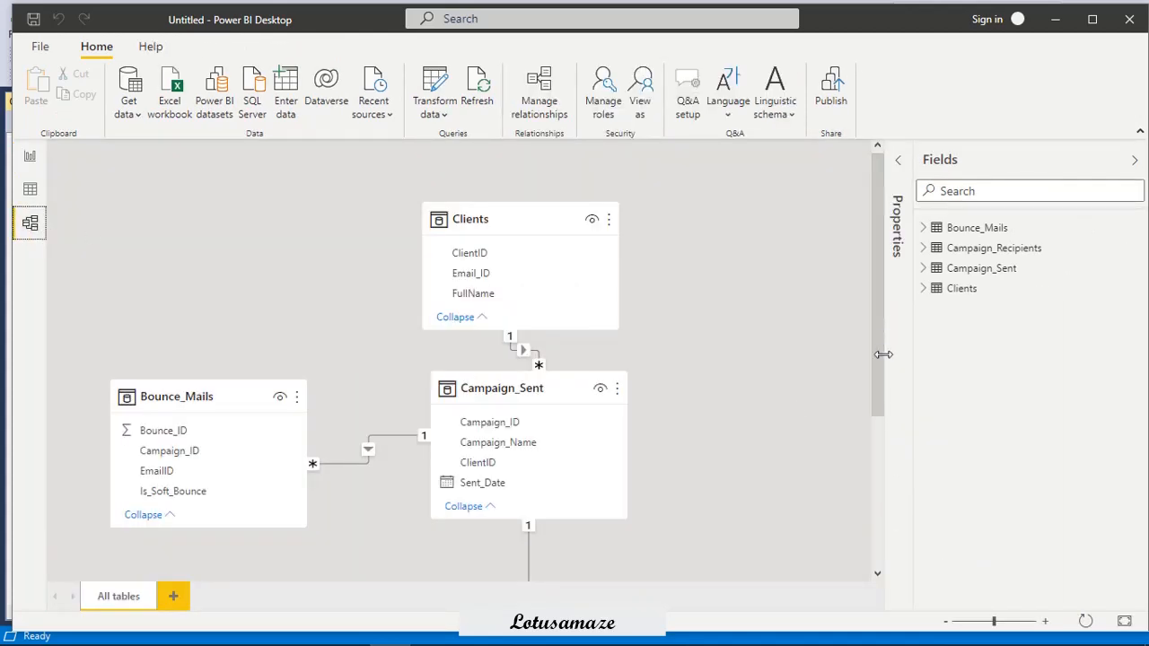
pyautogui.moveTo(882, 354); pyautogui.dragTo(889, 438)
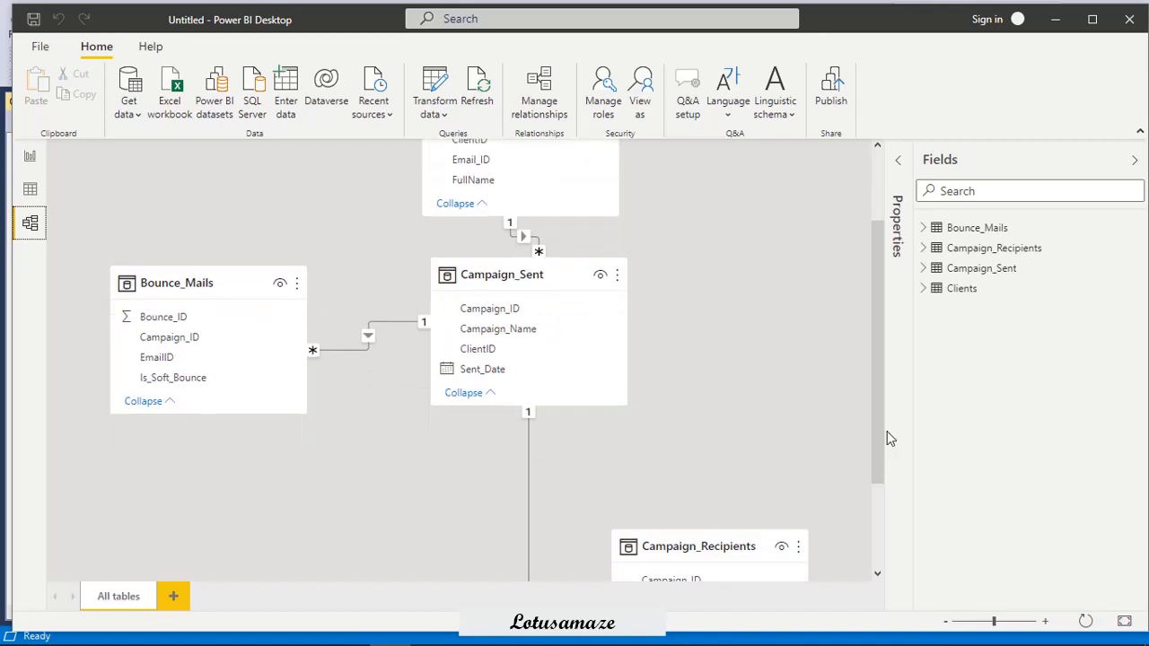
pyautogui.moveTo(748, 546); pyautogui.dragTo(804, 375)
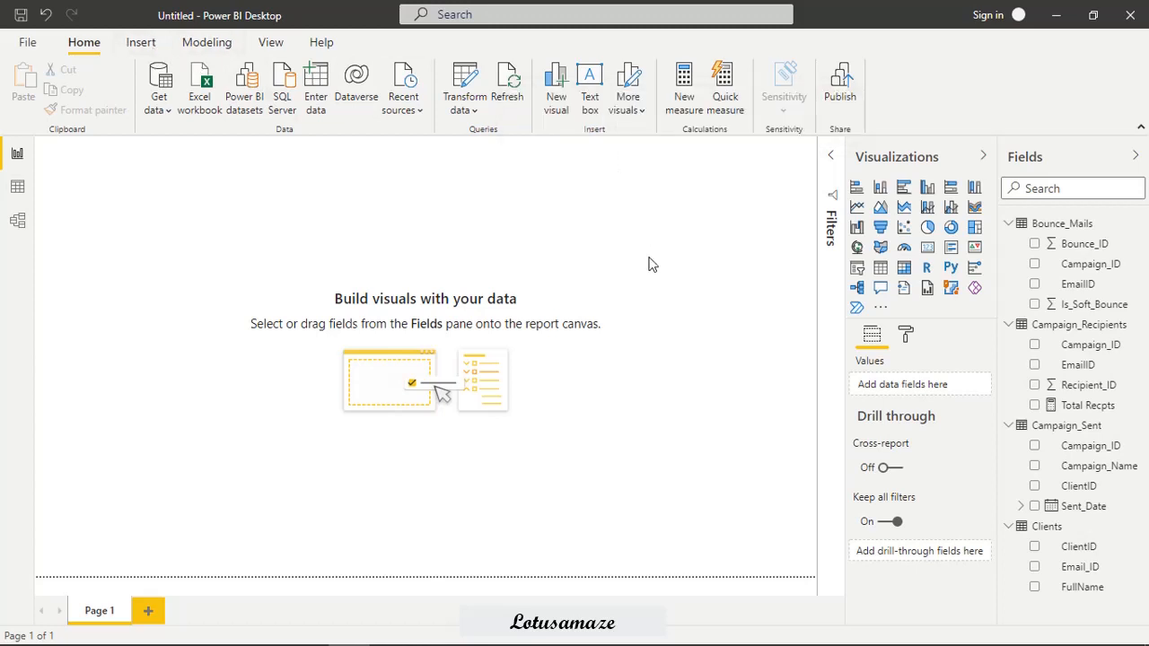
# Add a text box to the report page with the title "Campaign Sent Analysis Dashboard", correcting the spelling of "Dashboard".
pyautogui.click(604, 86)
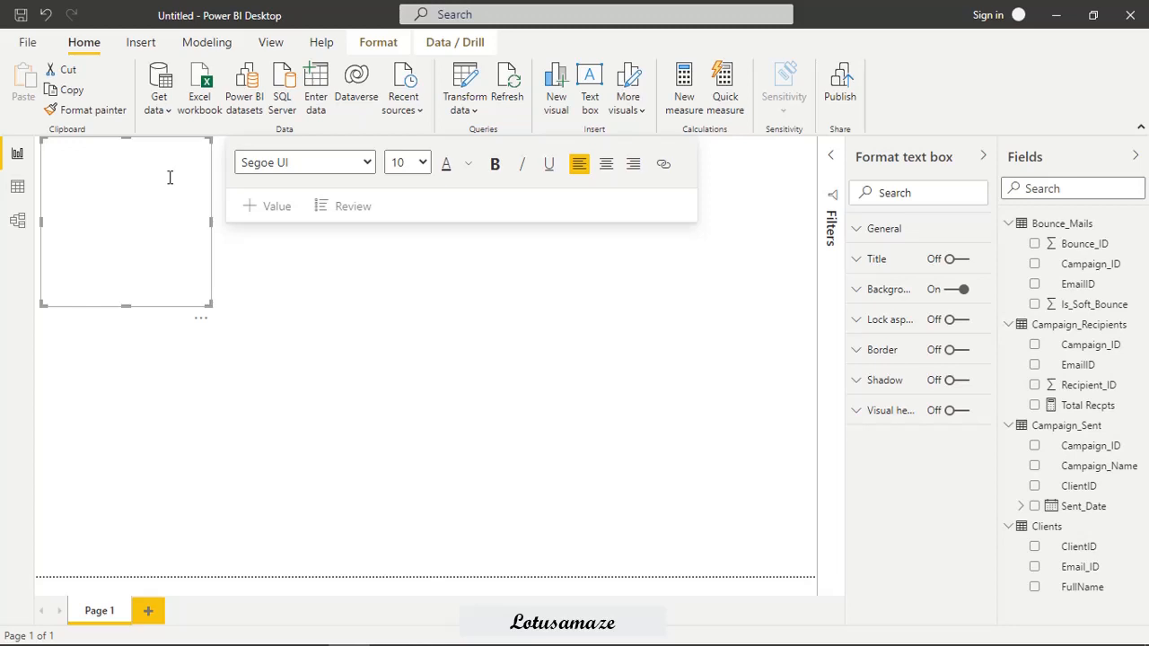
pyautogui.write('Campaign Sent Analysis Dashboard')
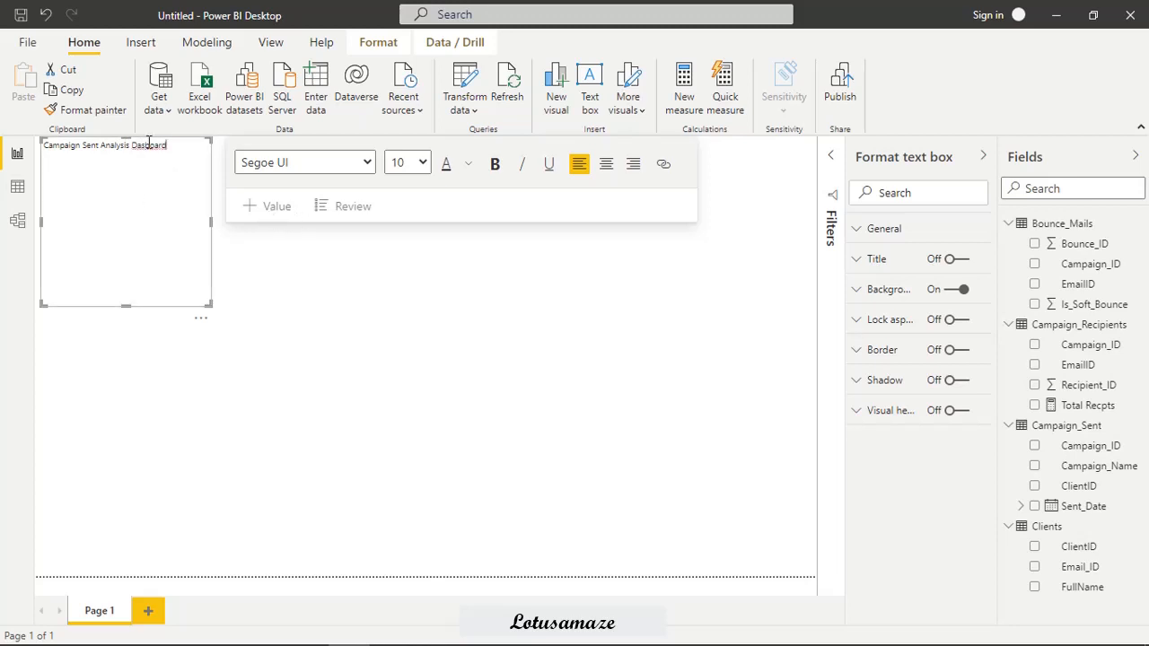
pyautogui.rightClick(154, 149)
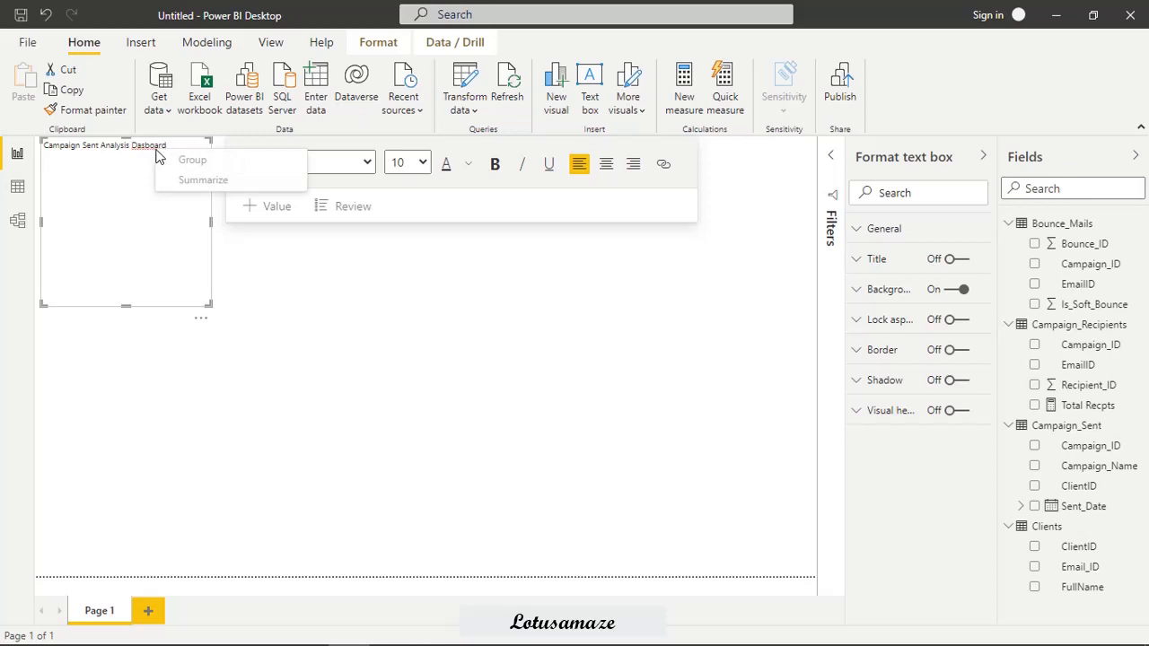
pyautogui.click(148, 146)
pyautogui.write('h')
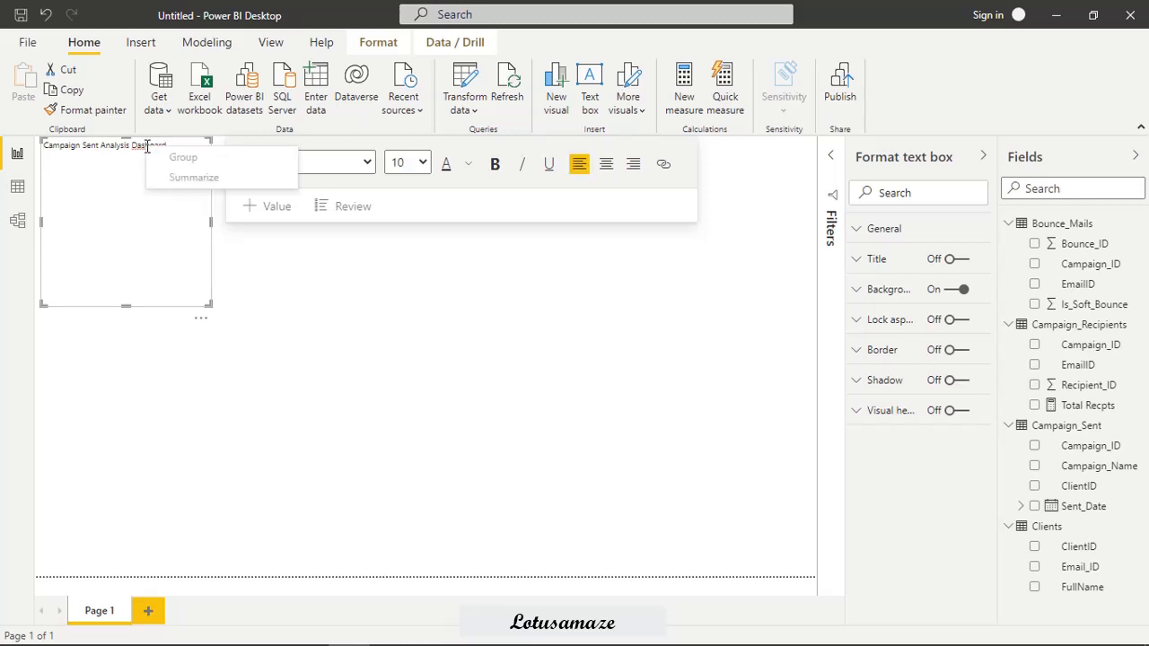
# Format the title as 24-point bold centred text and stretch its text box into a one-line banner across the top of the page.
pyautogui.hotkey('ctrl', 'a')
pyautogui.click(421, 164)
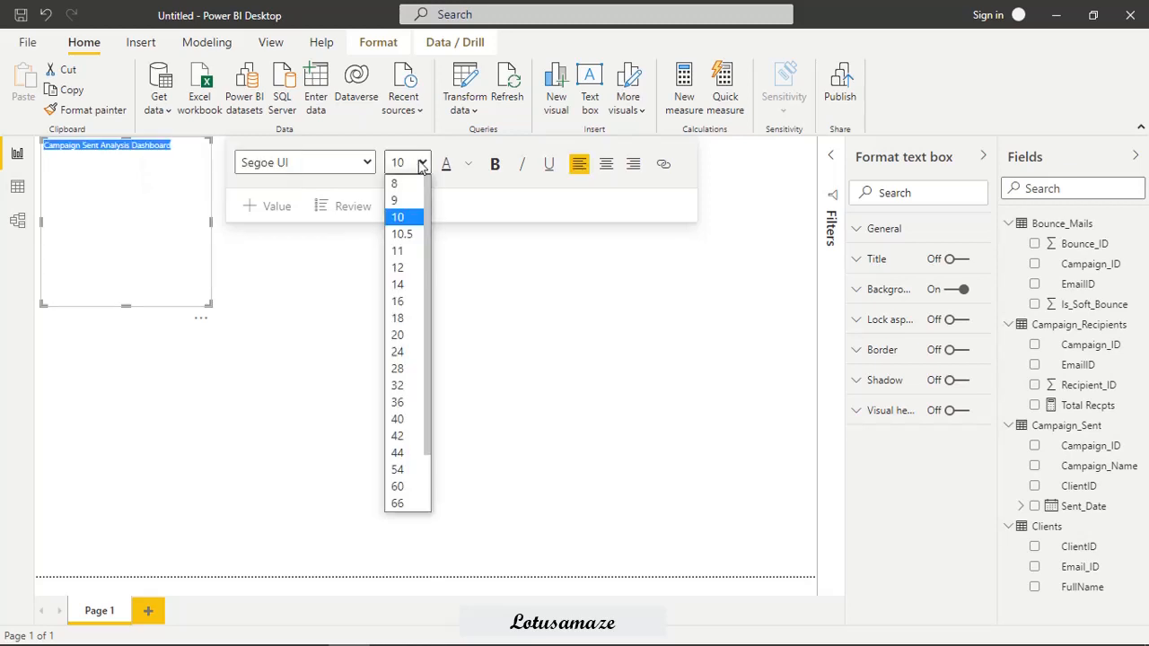
pyautogui.click(397, 351)
pyautogui.click(494, 165)
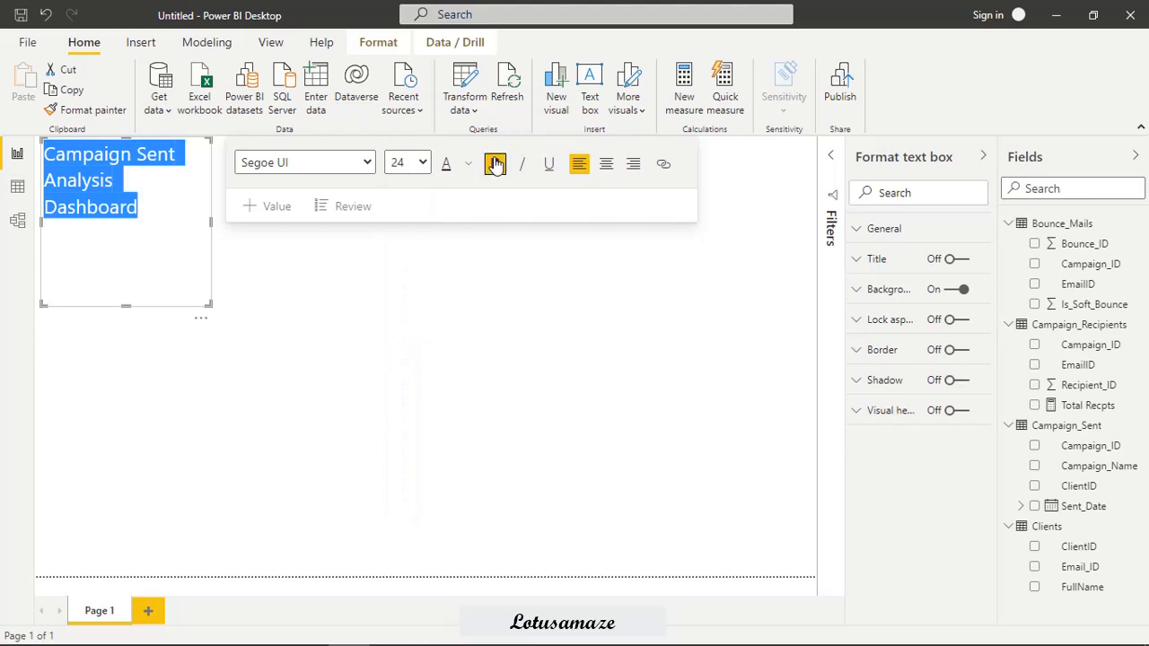
pyautogui.click(606, 164)
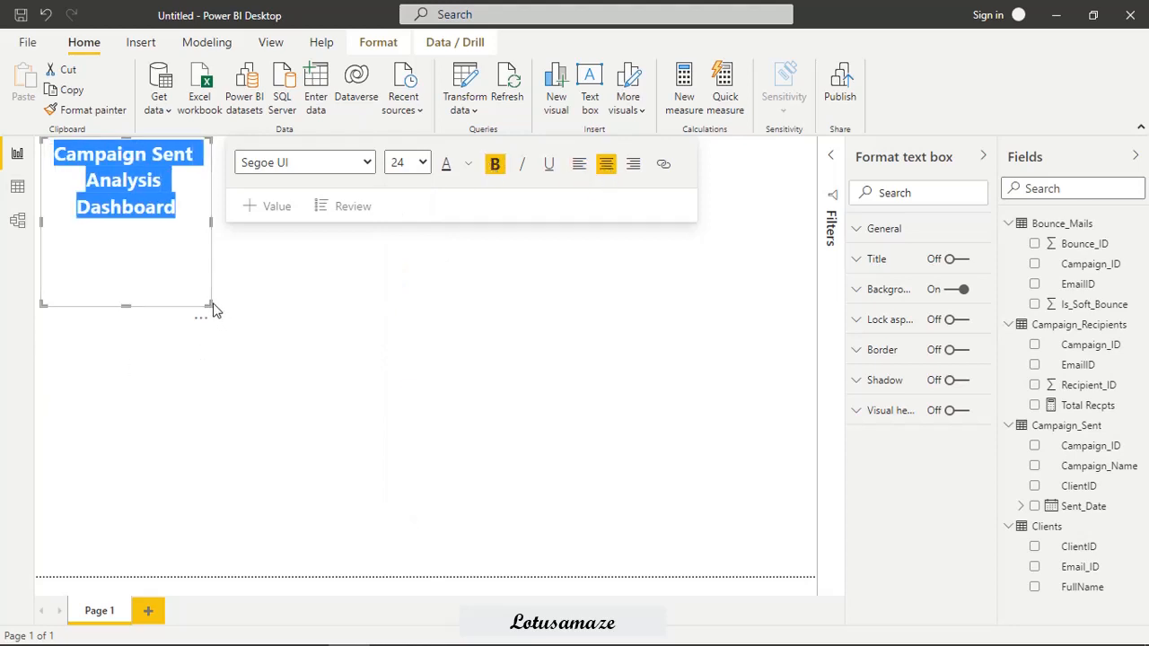
pyautogui.moveTo(209, 304); pyautogui.dragTo(803, 164)
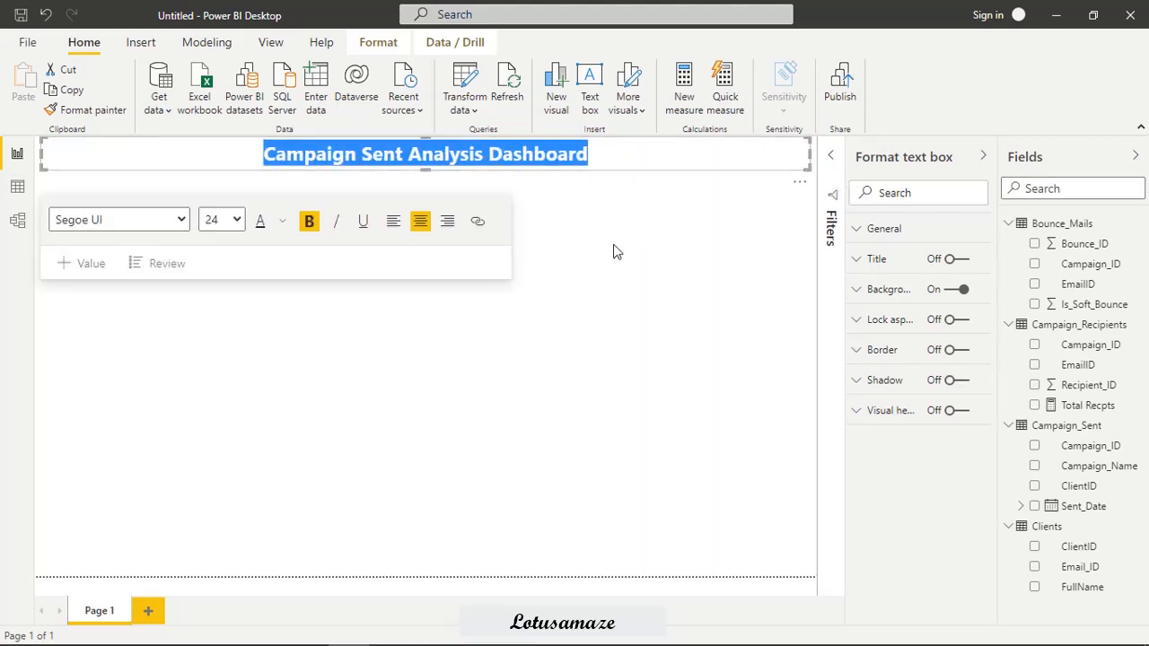
pyautogui.click(640, 254)
# Set the title text box's background to the lightest blue theme tint.
pyautogui.click(669, 158)
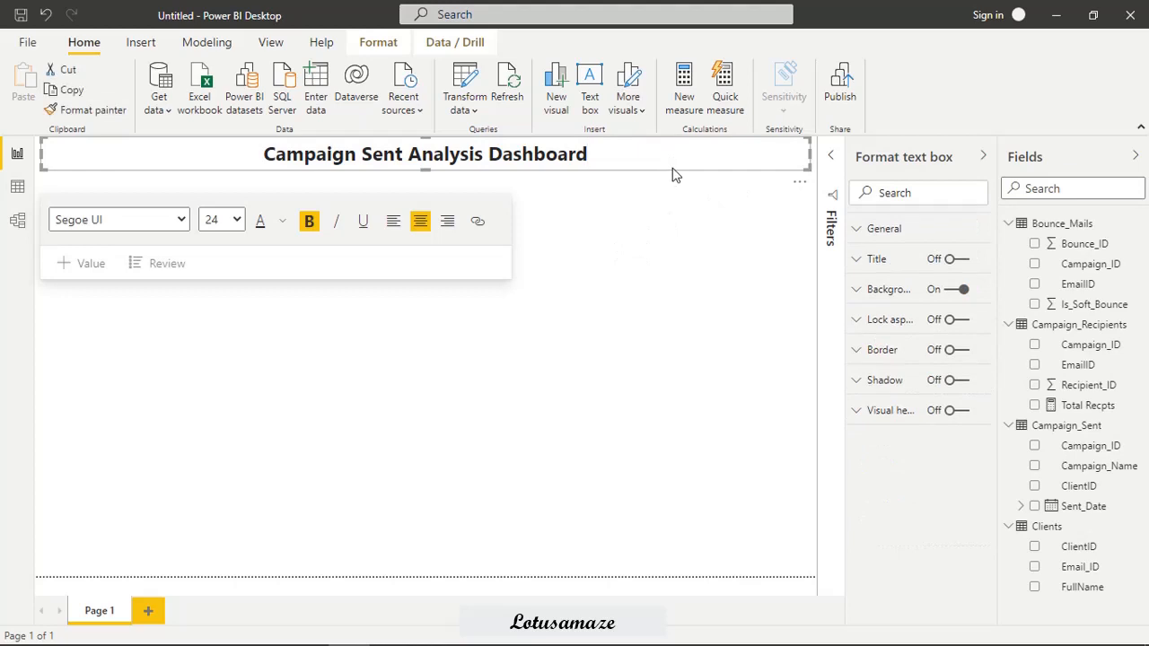
pyautogui.click(854, 290)
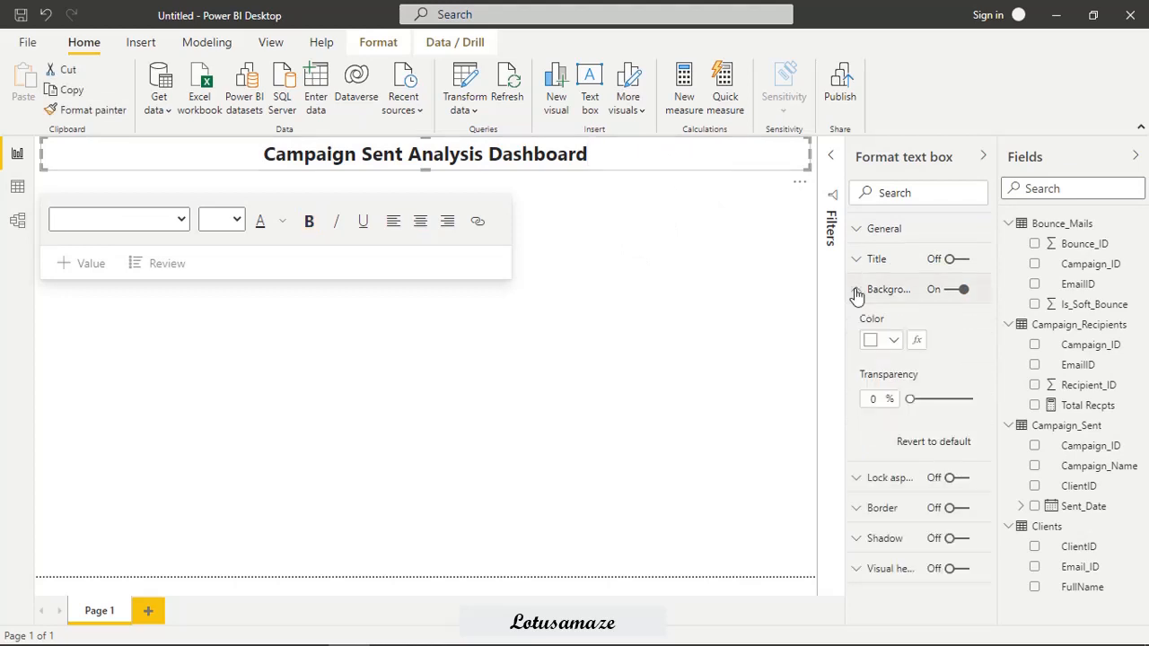
pyautogui.click(893, 342)
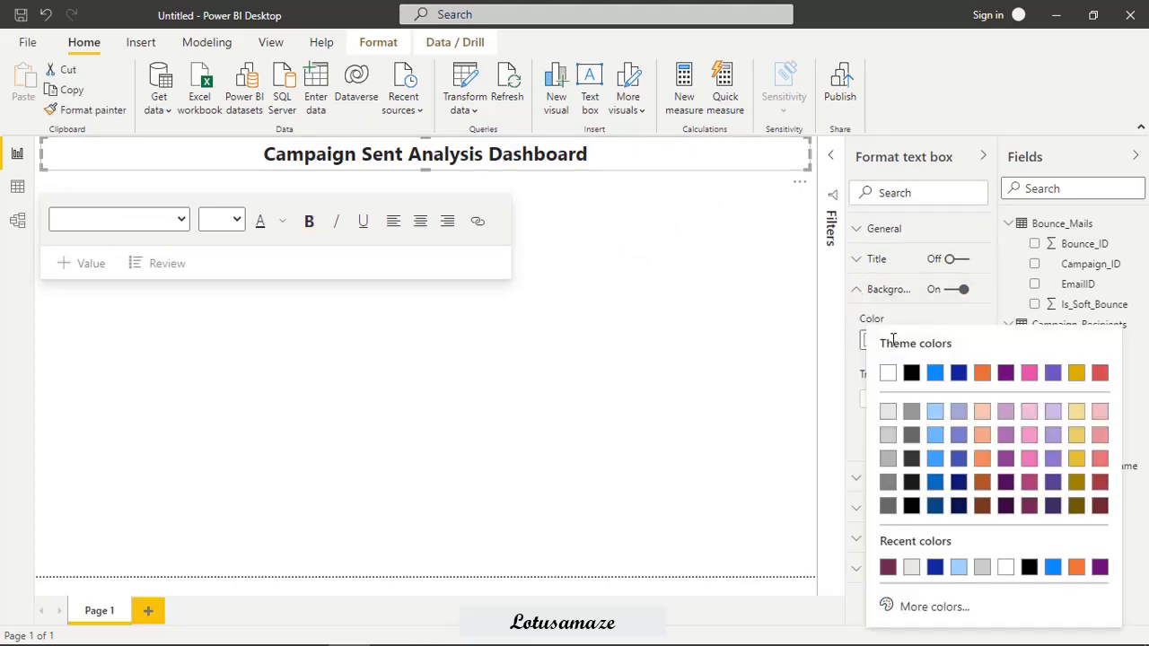
pyautogui.click(933, 417)
pyautogui.click(666, 319)
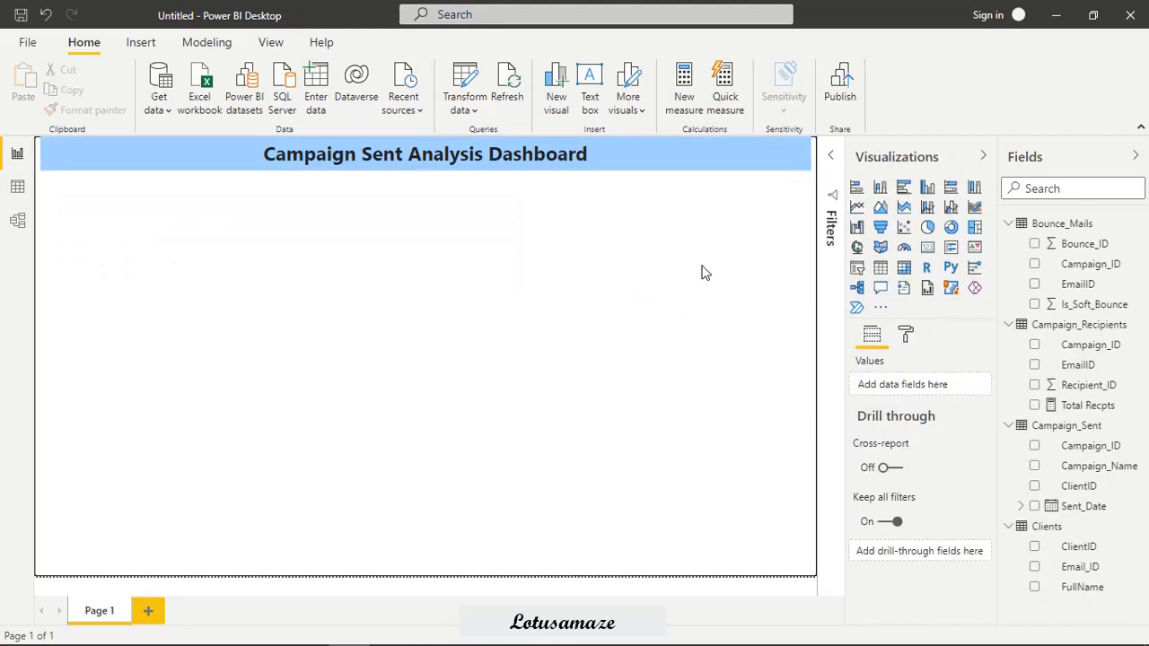
# Extend the title banner's right side to the edge of the report page.
pyautogui.click(804, 160)
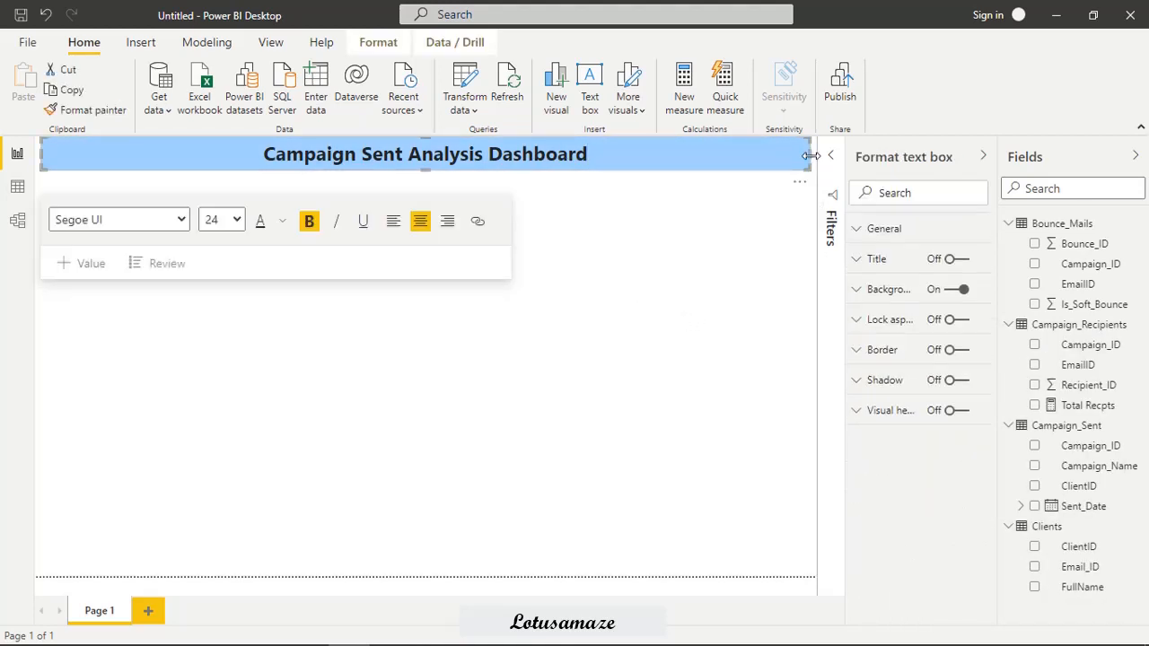
pyautogui.moveTo(810, 155); pyautogui.dragTo(816, 157)
pyautogui.click(702, 239)
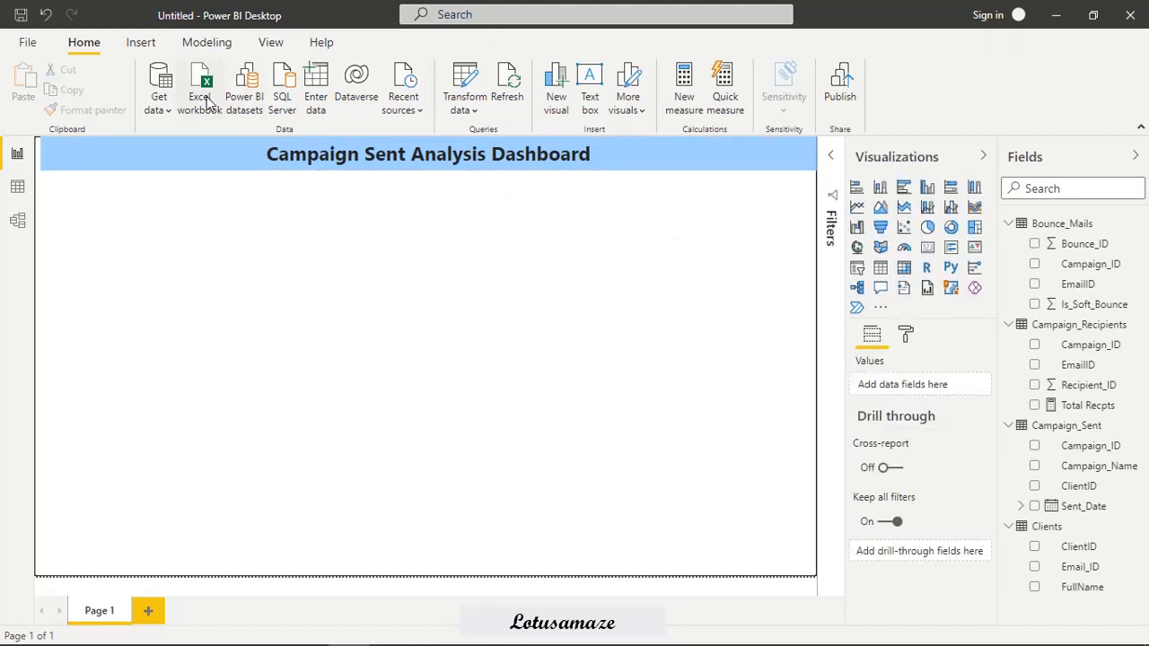
# Insert a horizontal line shape across the page and shrink its frame so the line sits a short distance below the title banner.
pyautogui.click(142, 44)
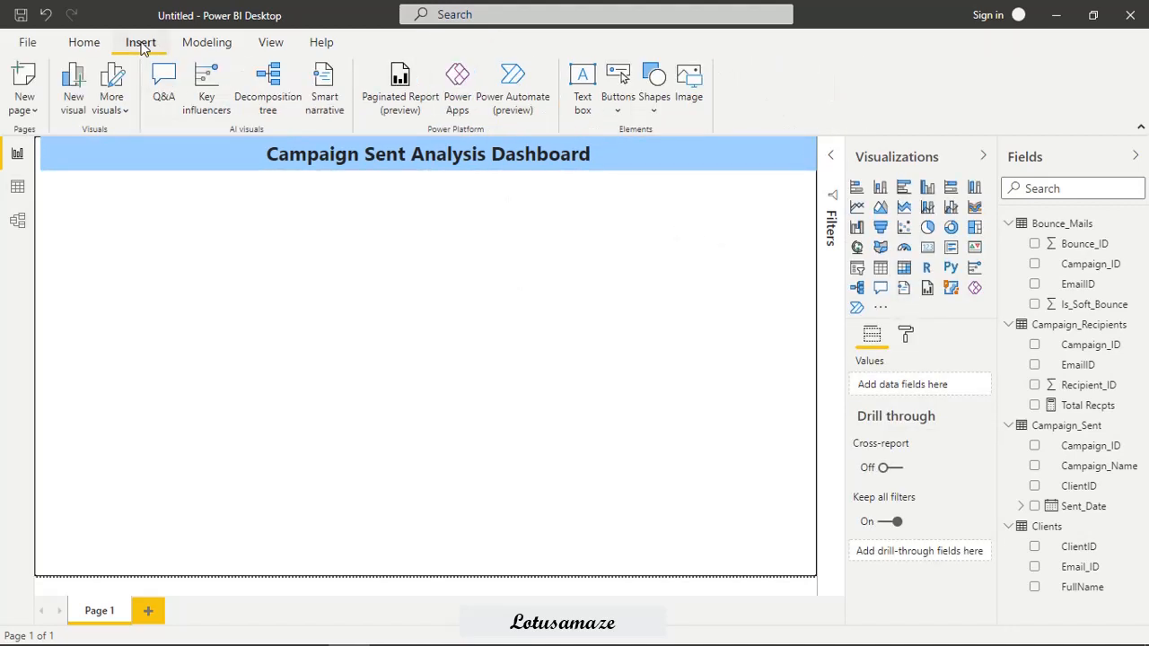
pyautogui.click(657, 86)
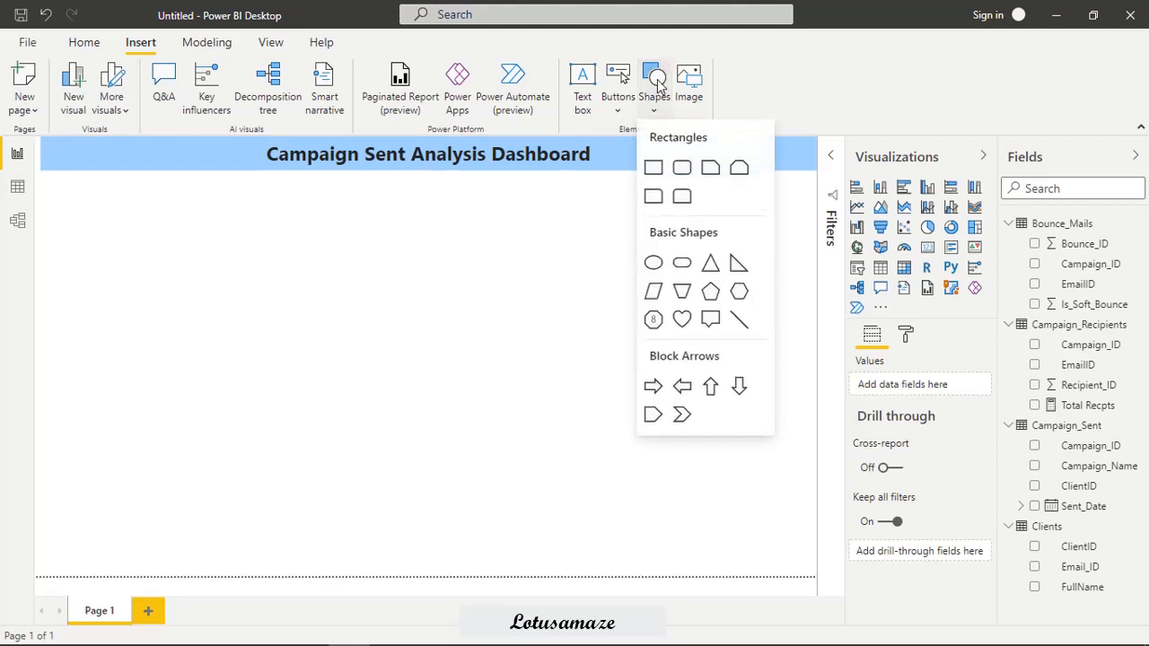
pyautogui.click(738, 321)
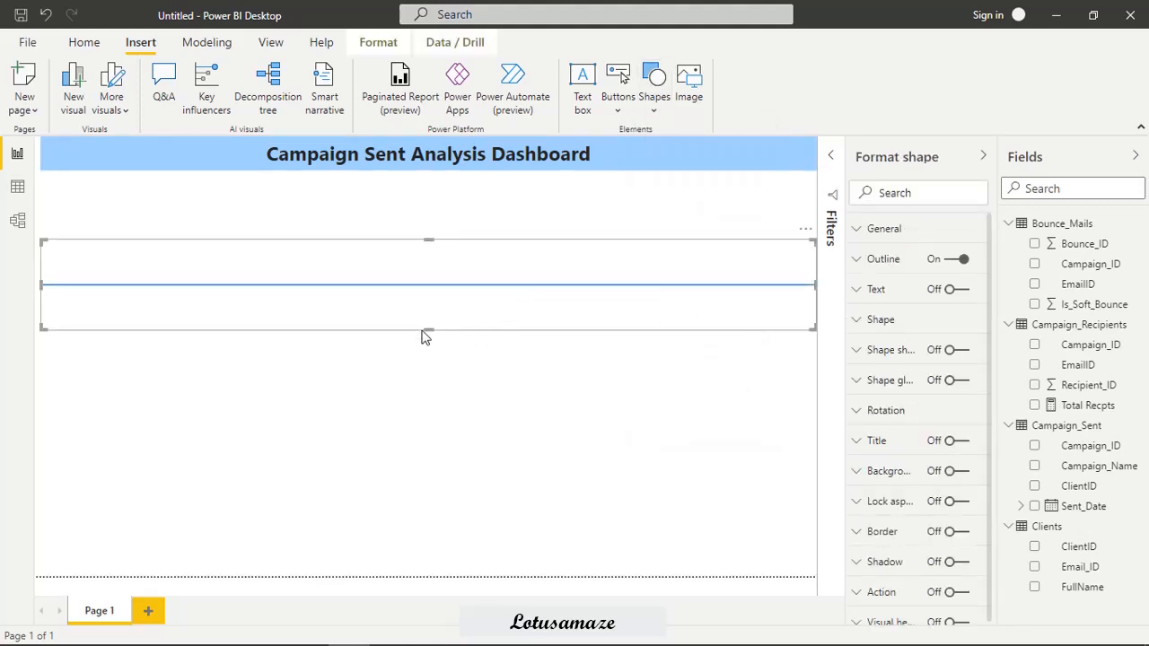
pyautogui.moveTo(428, 329); pyautogui.dragTo(456, 217)
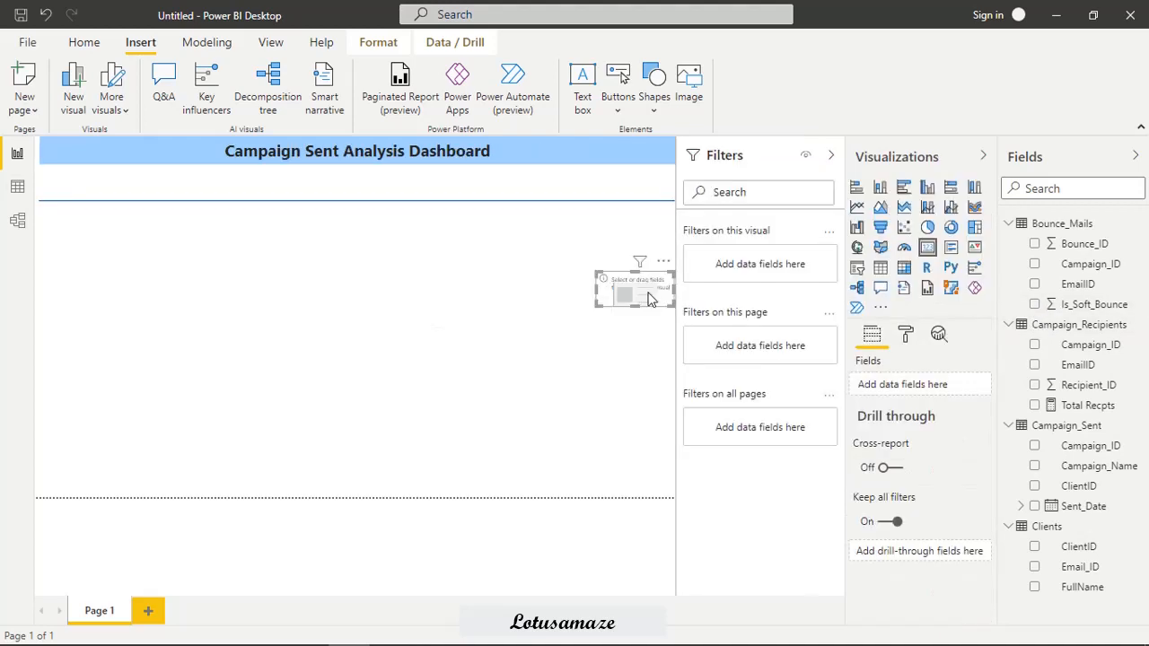
# Place the empty card visual below the title banner and paste copies of it to form a row of six cards along the line.
pyautogui.moveTo(648, 294); pyautogui.dragTo(78, 175)
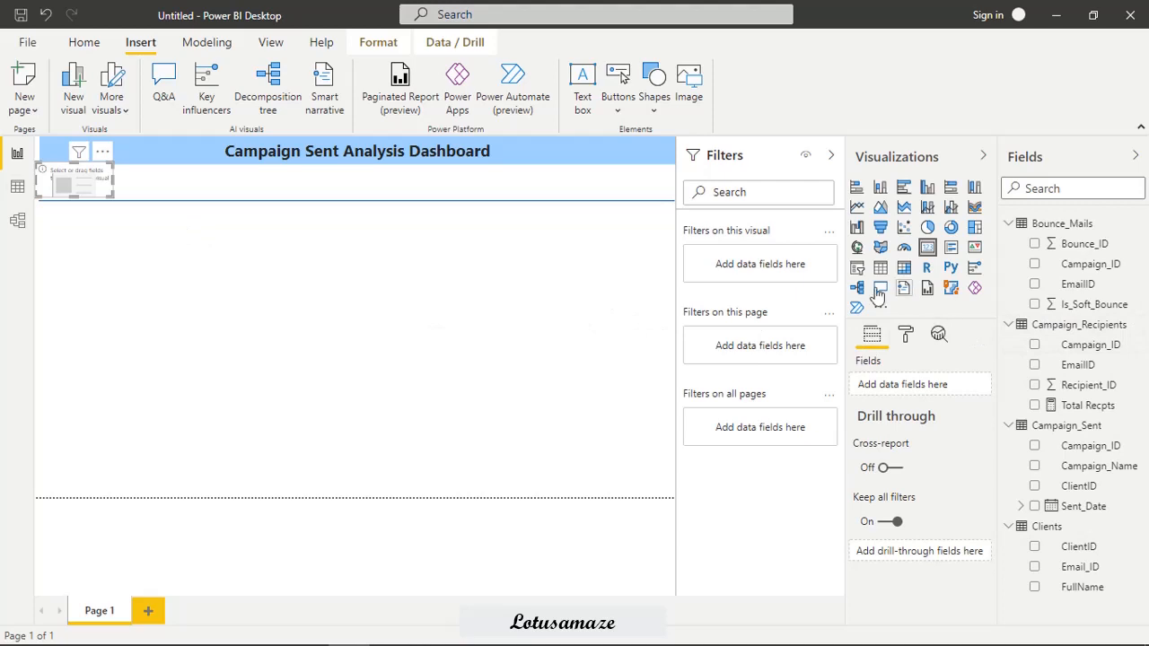
pyautogui.click(532, 299)
pyautogui.hotkey('ctrl', 'v')
pyautogui.click(316, 256)
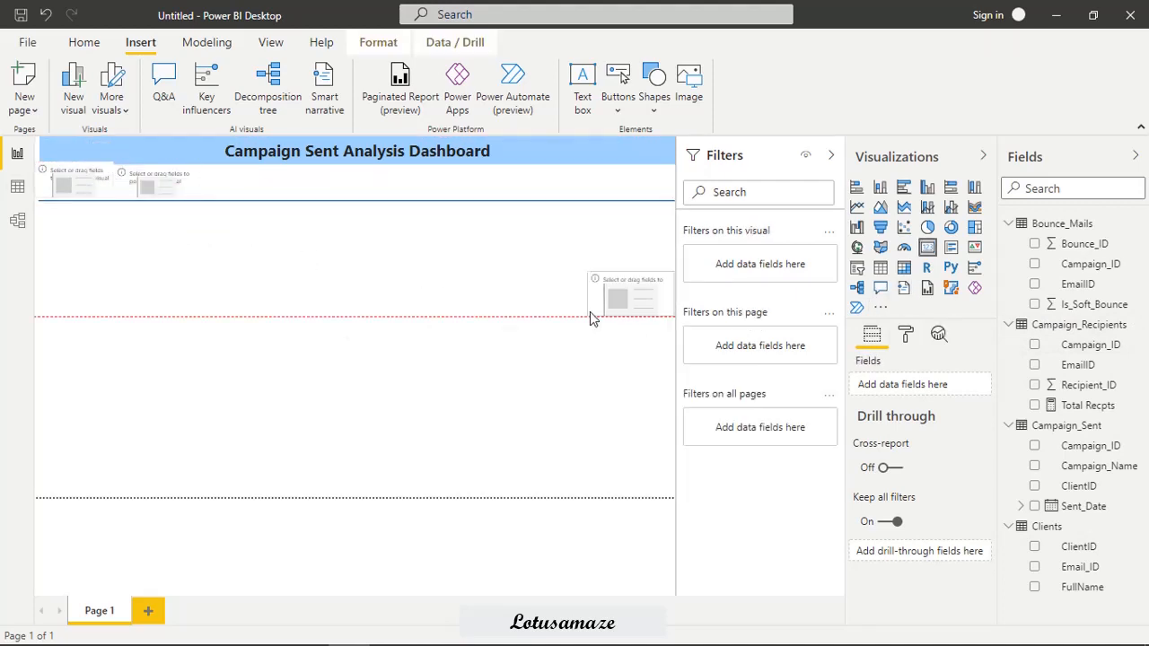
pyautogui.moveTo(590, 312); pyautogui.dragTo(386, 189)
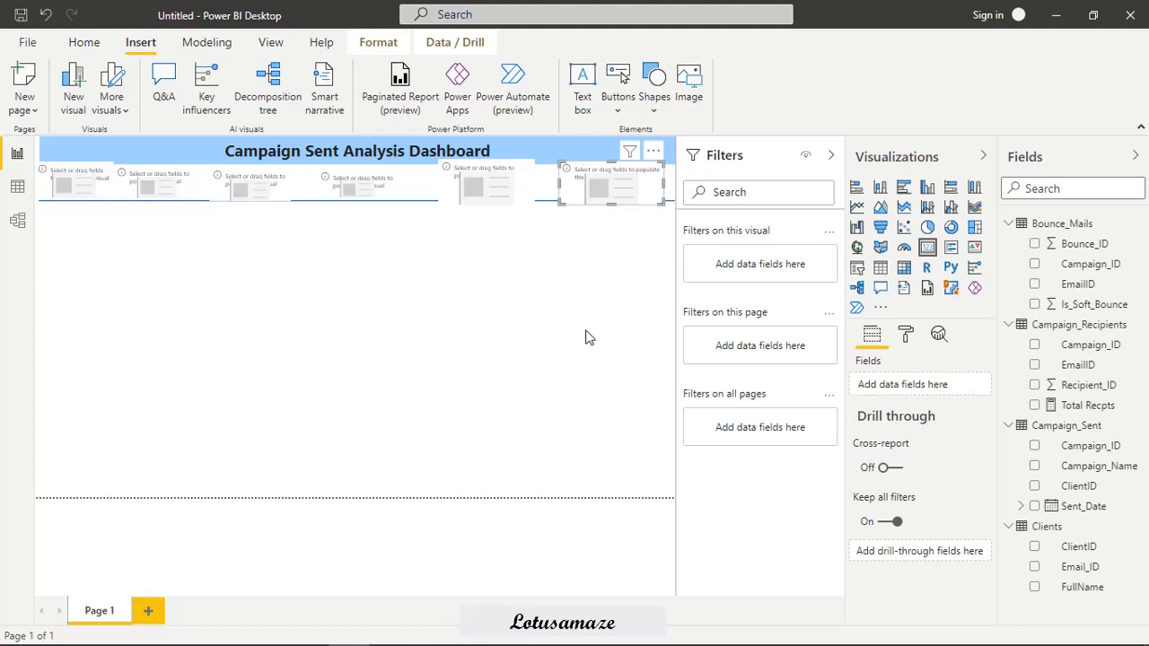
# Select the first card and start a new measure named "Total Clients" in the Clients table.
pyautogui.click(76, 190)
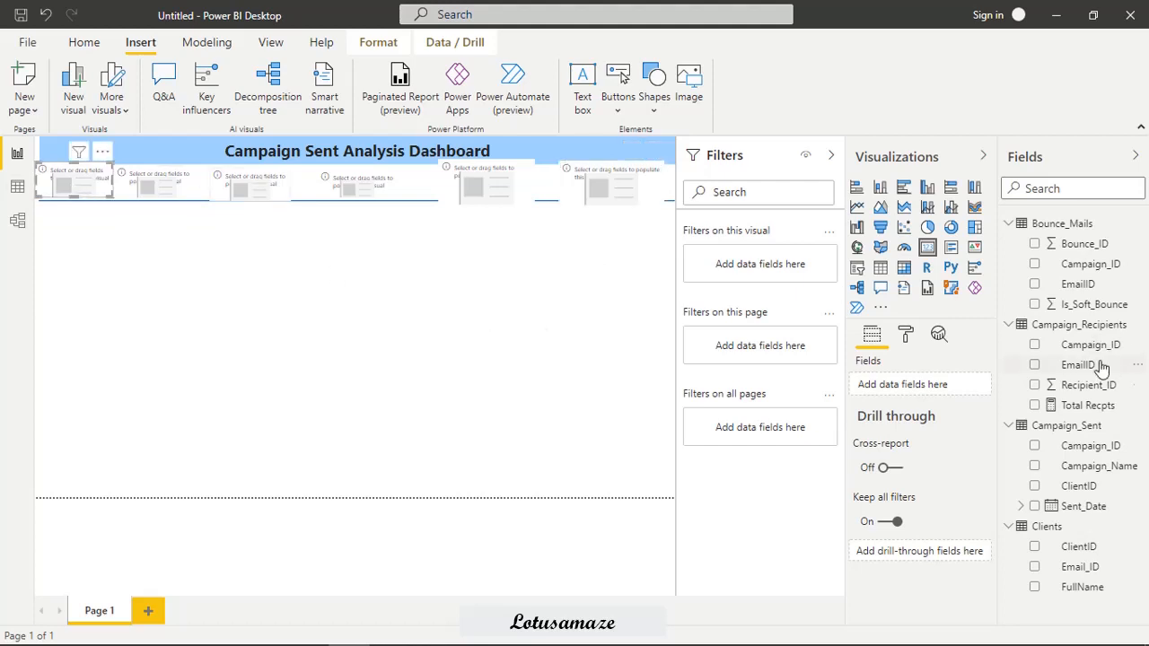
pyautogui.rightClick(1046, 528)
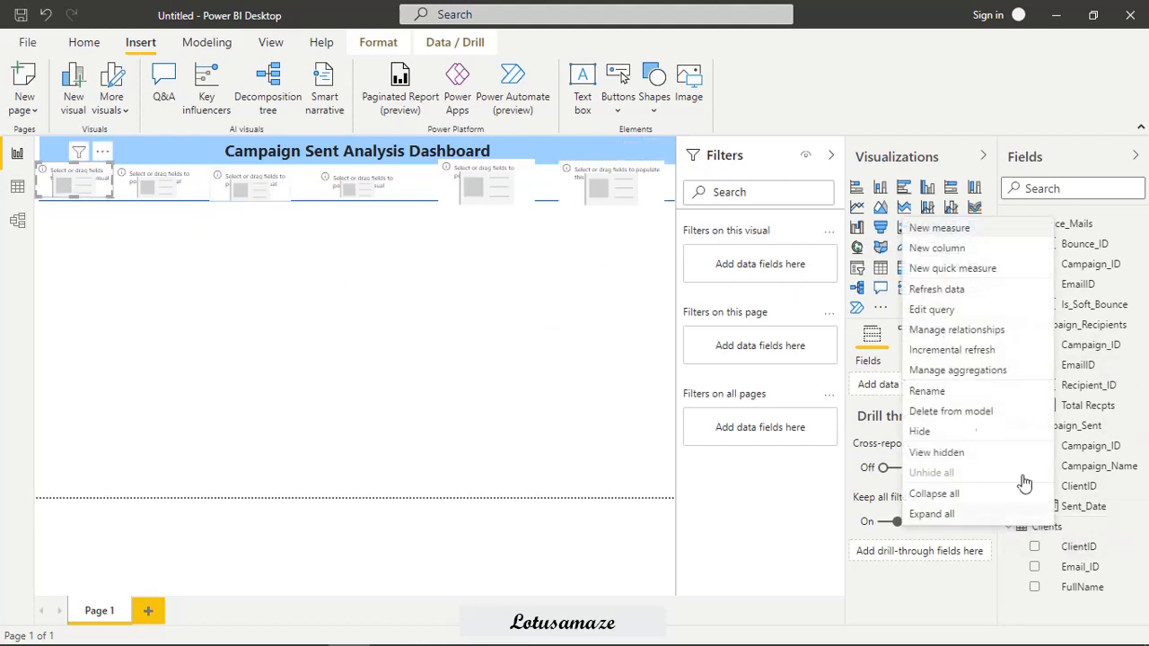
pyautogui.click(940, 231)
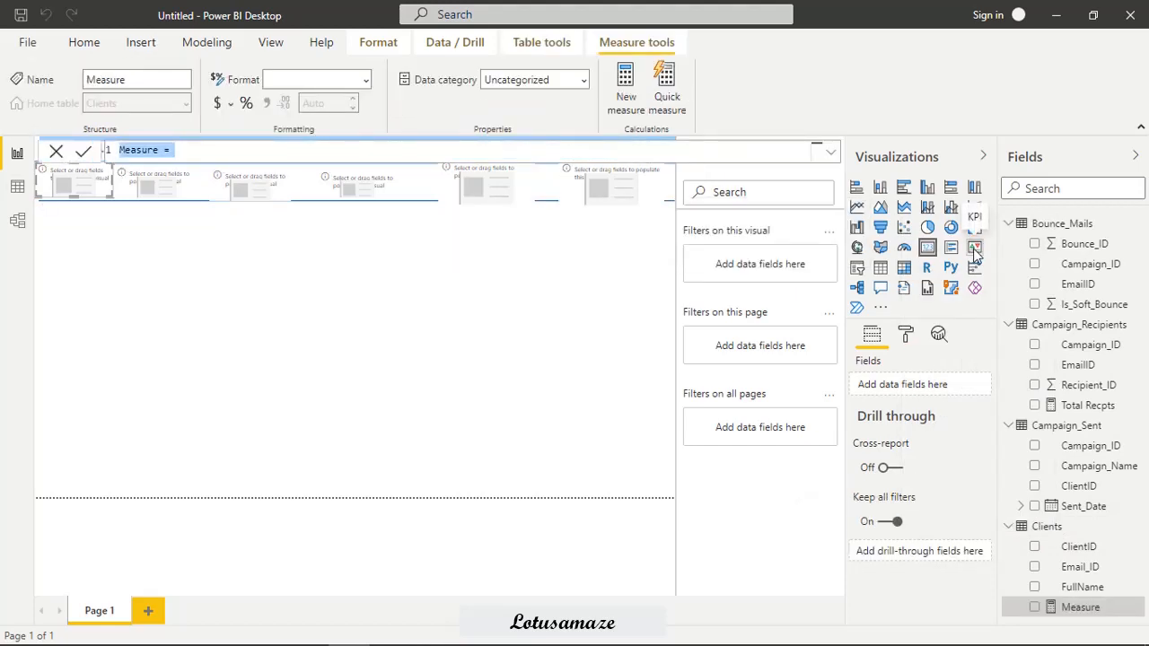
pyautogui.doubleClick(141, 149)
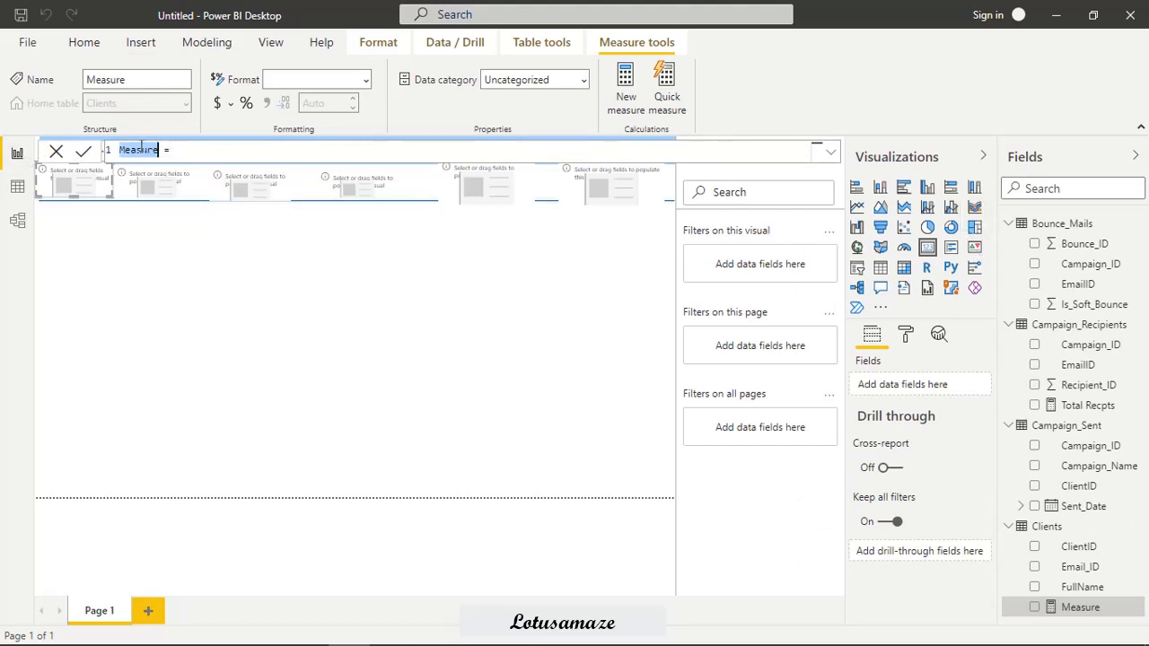
pyautogui.write('Total C')
pyautogui.write('lients')
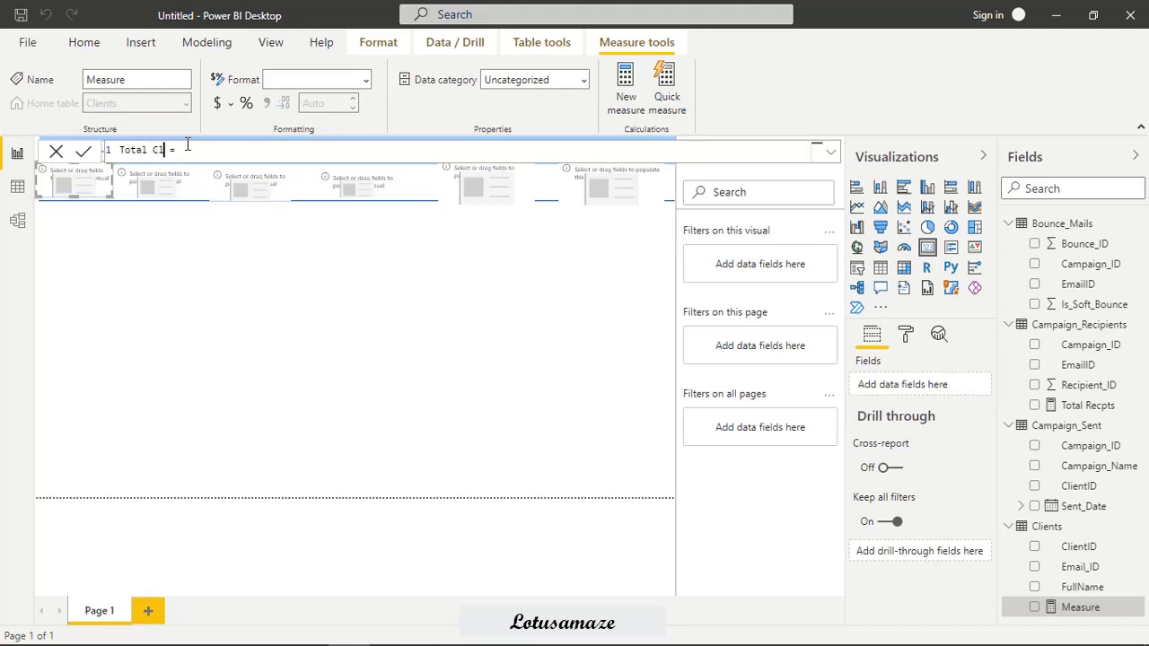
# Define Total Clients as COUNT(Clients[ClientID]) and show the measure in the first card.
pyautogui.click(243, 155)
pyautogui.write('CO')
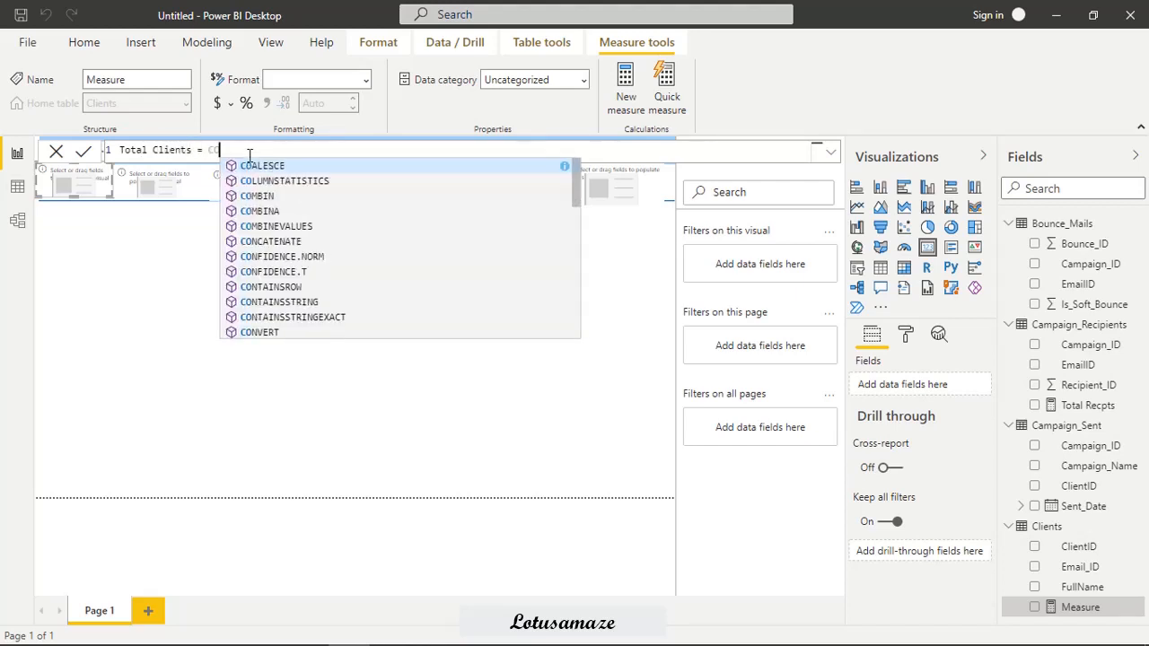
pyautogui.write('UNT(C')
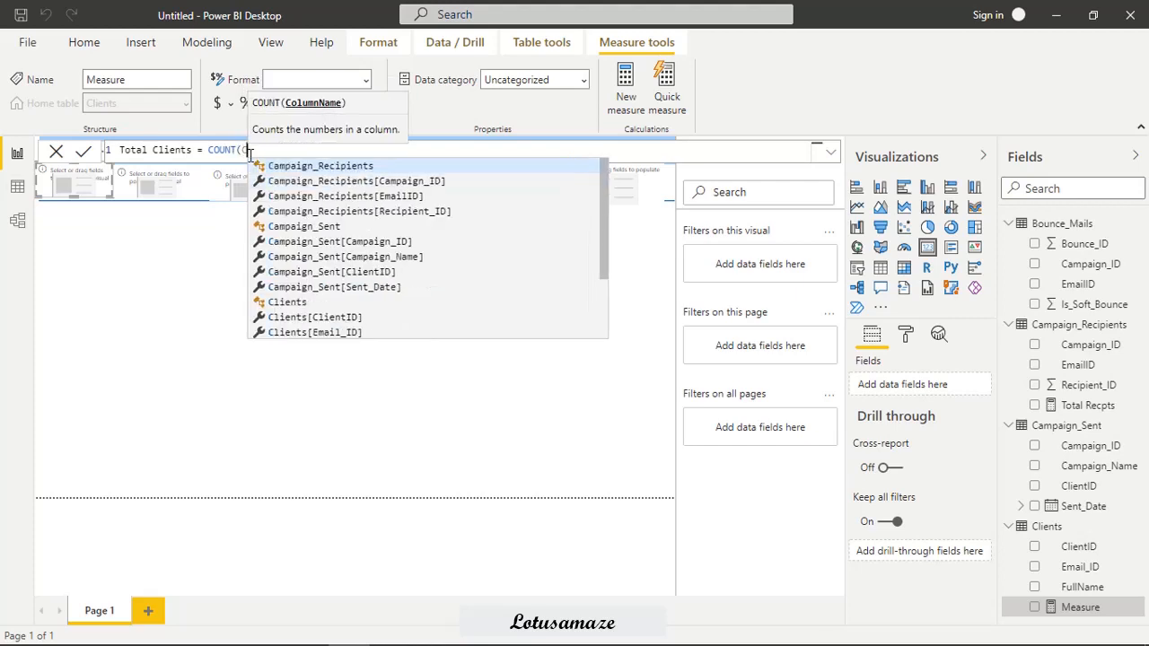
pyautogui.click(326, 318)
pyautogui.write(')')
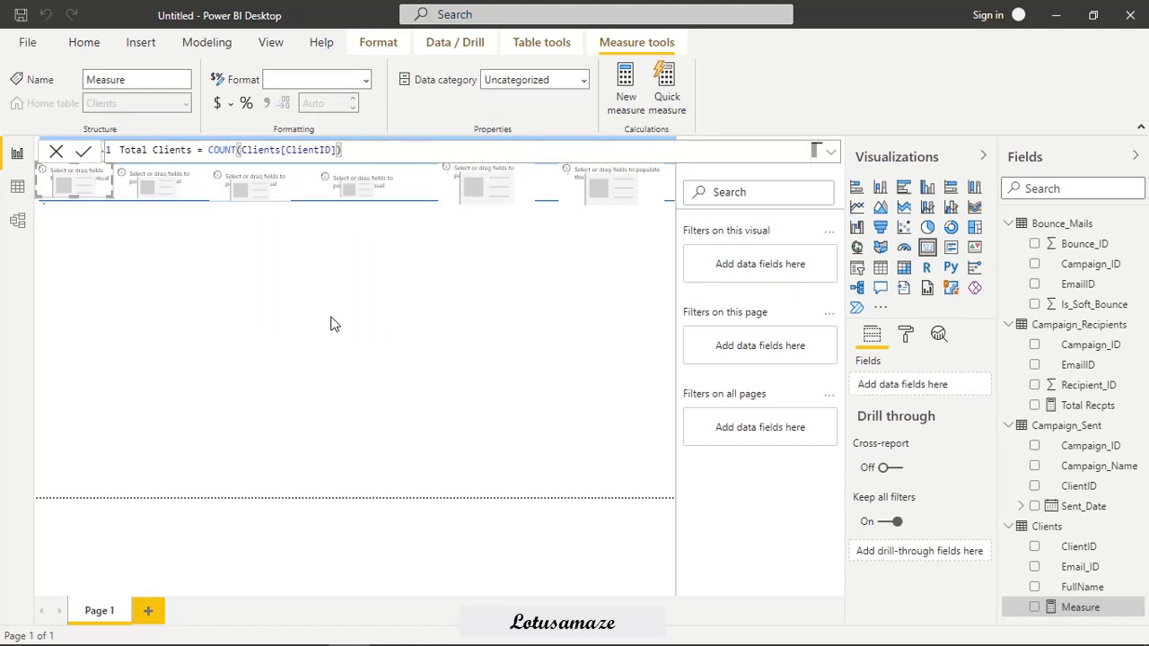
pyautogui.press('Return')
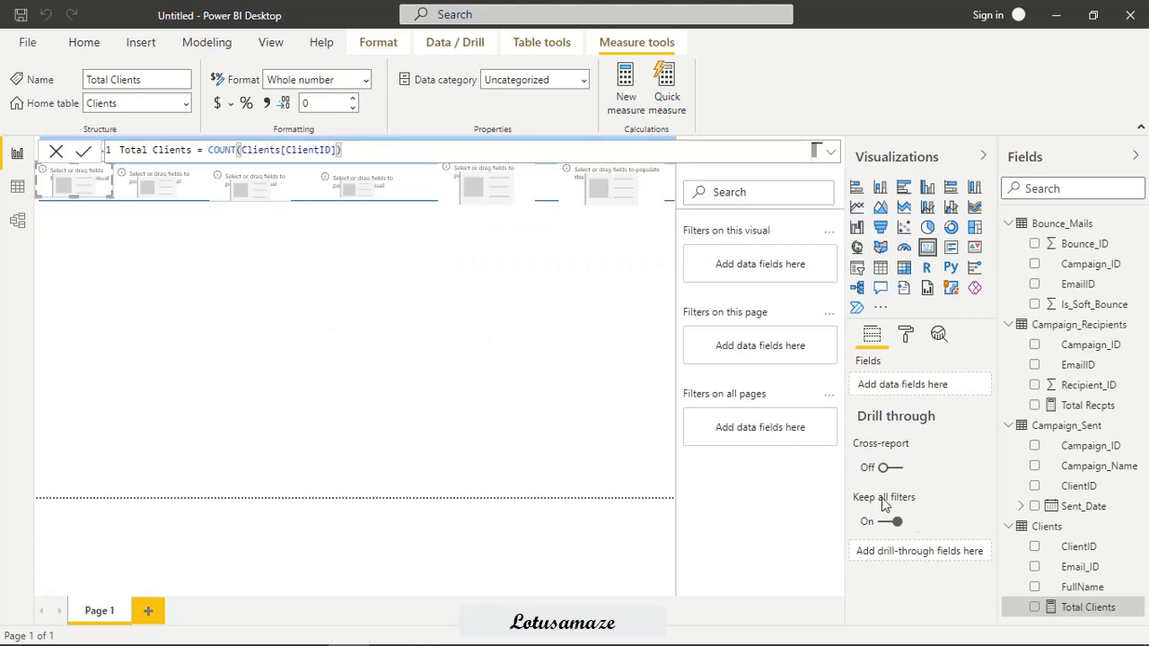
pyautogui.moveTo(1086, 608); pyautogui.dragTo(69, 179)
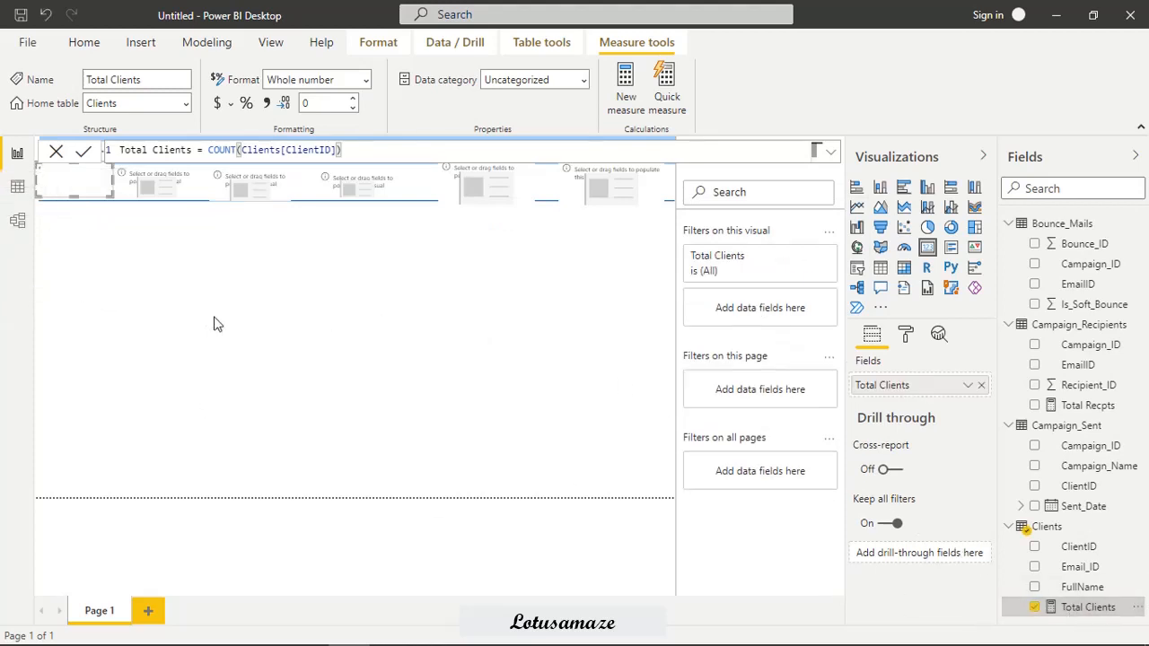
# Select the second card and start a new measure named "Total Camps" in the Campaign_Sent table.
pyautogui.click(167, 190)
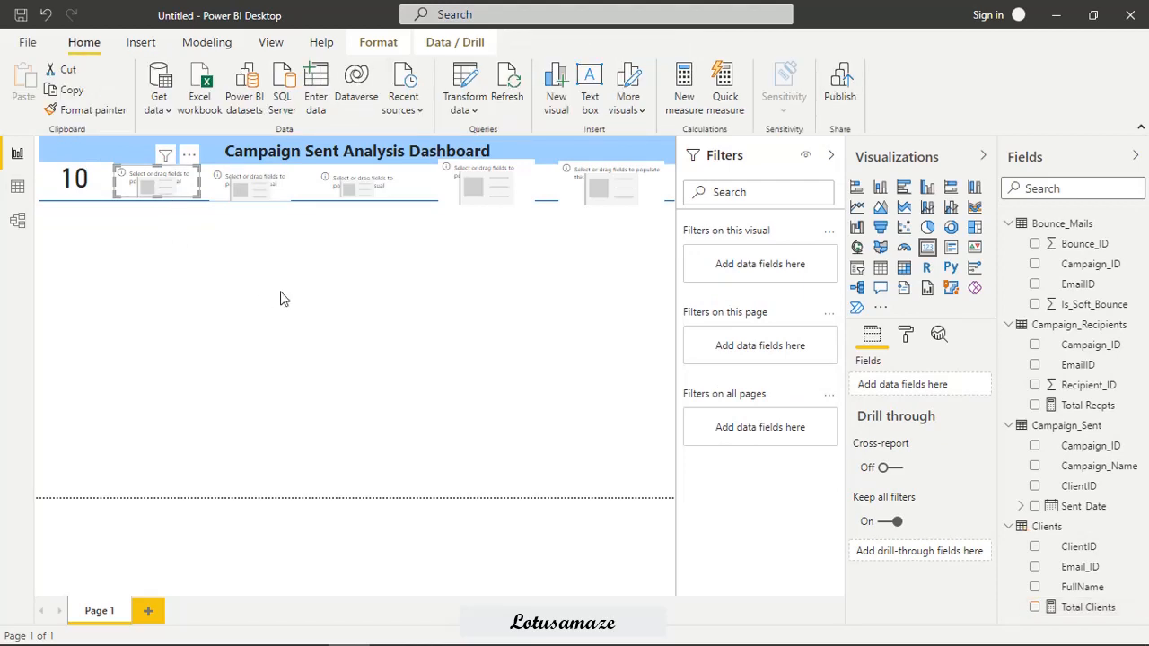
pyautogui.rightClick(1089, 427)
pyautogui.click(969, 108)
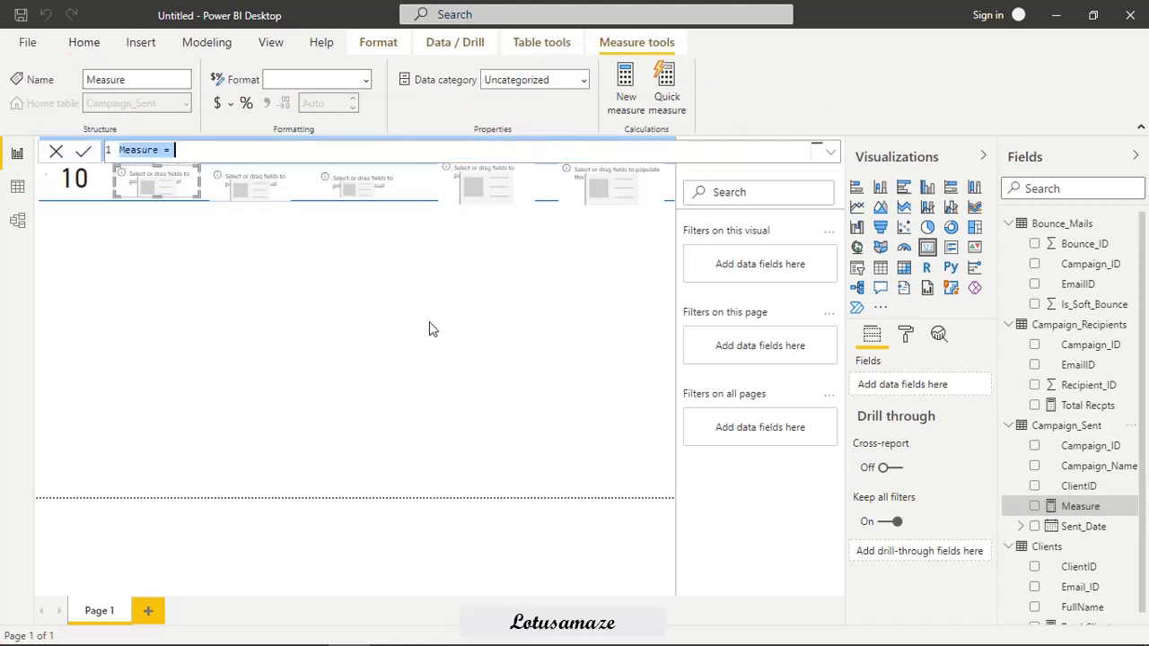
pyautogui.click(125, 150)
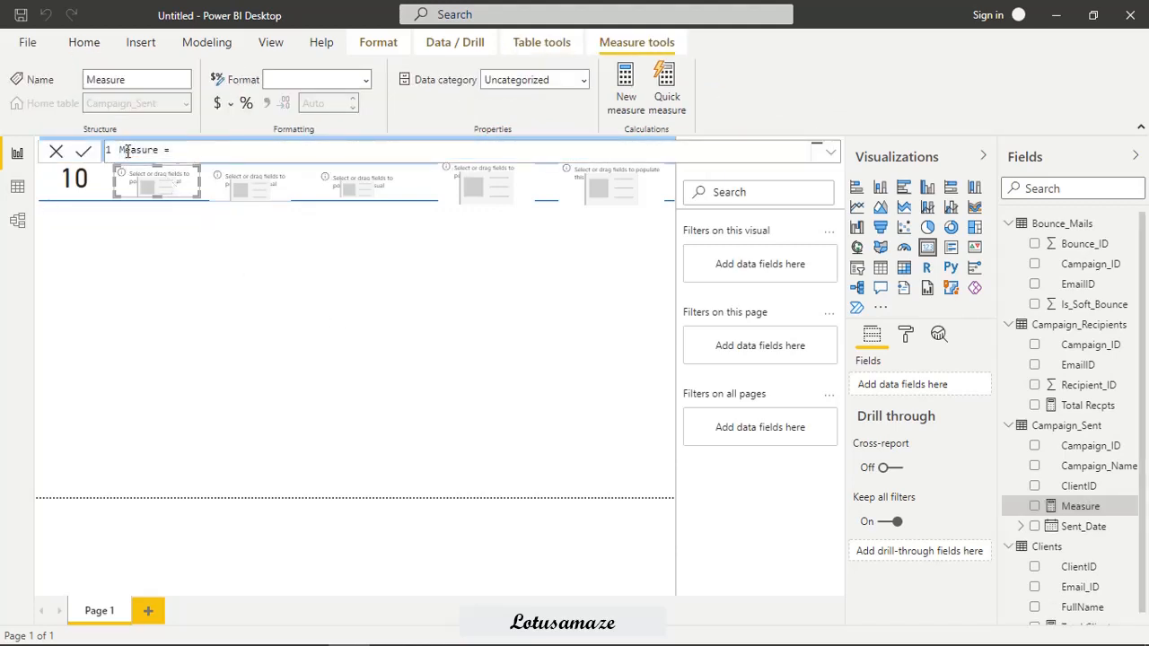
pyautogui.doubleClick(126, 150)
pyautogui.press('BackSpace')
pyautogui.write('Total Camps')
# Define Total Camps as COUNT(Campaign_Sent[Campaign_ID]) and show the measure in the second card.
pyautogui.click(215, 149)
pyautogui.write('COUNT')
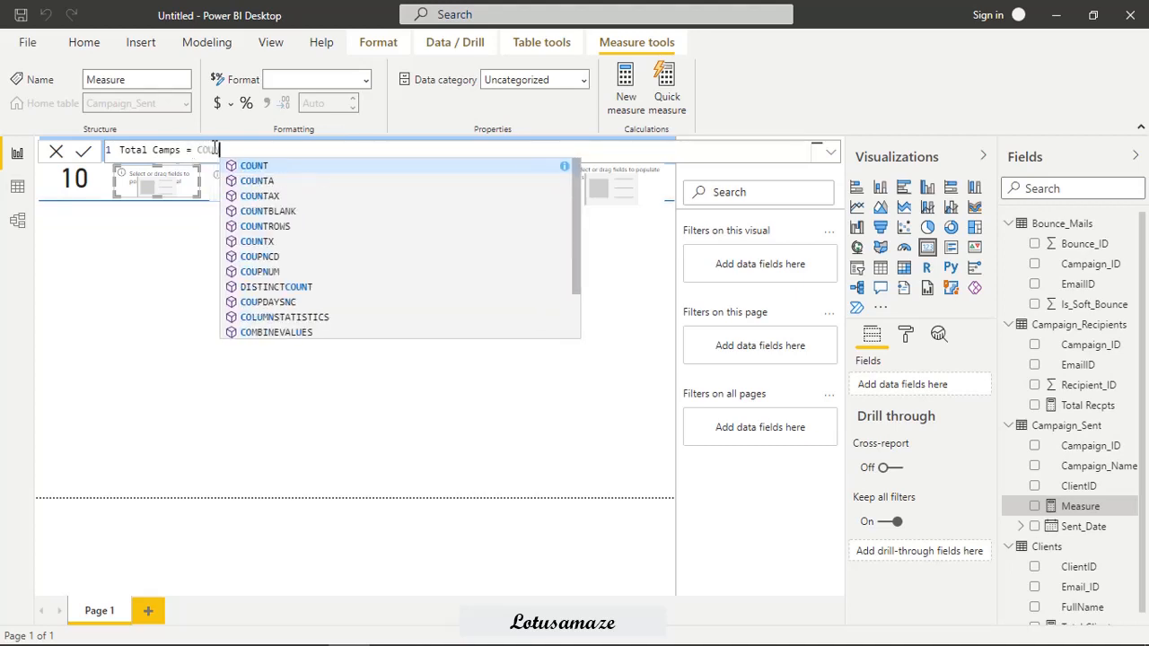
pyautogui.write('(')
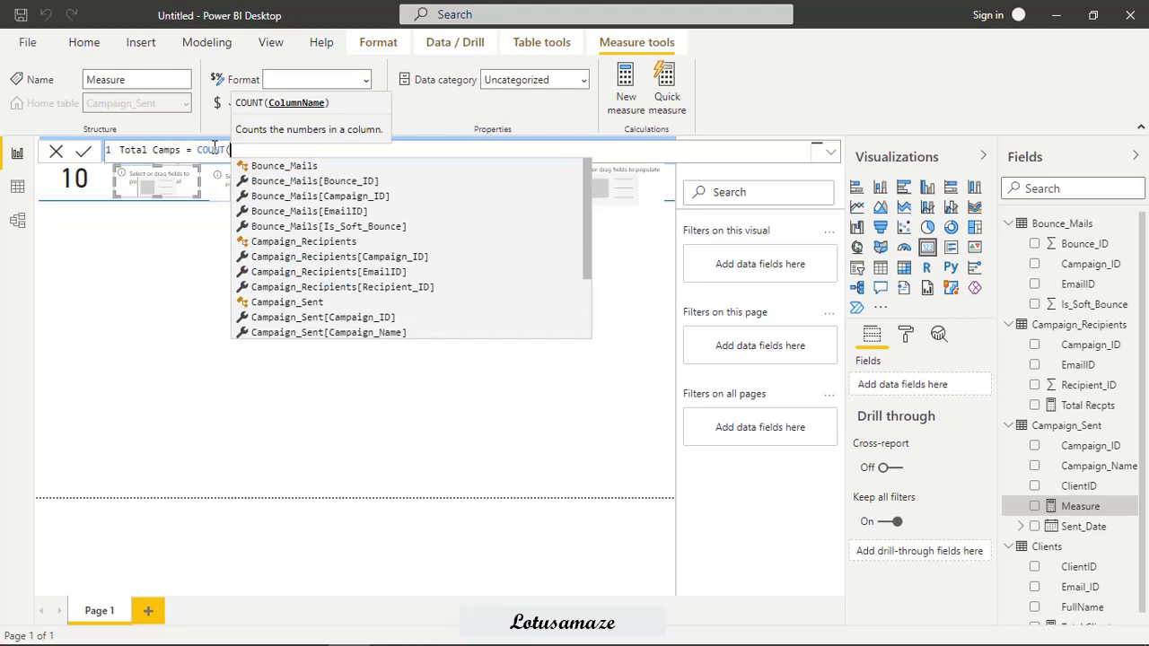
pyautogui.write('C')
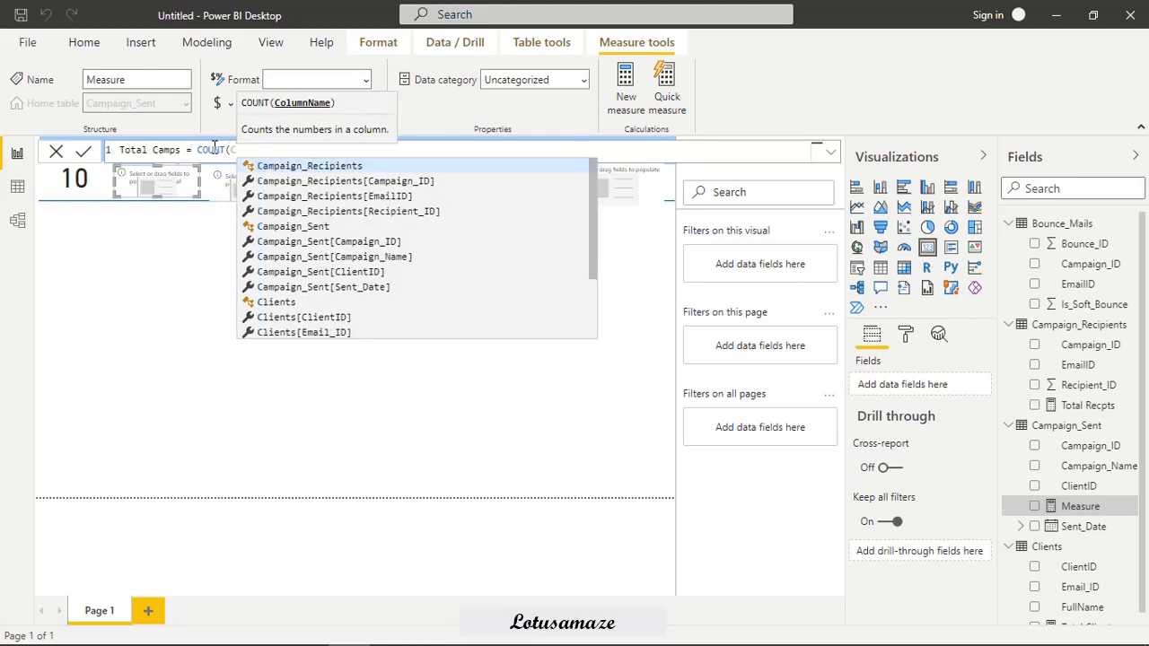
pyautogui.click(342, 244)
pyautogui.write(')')
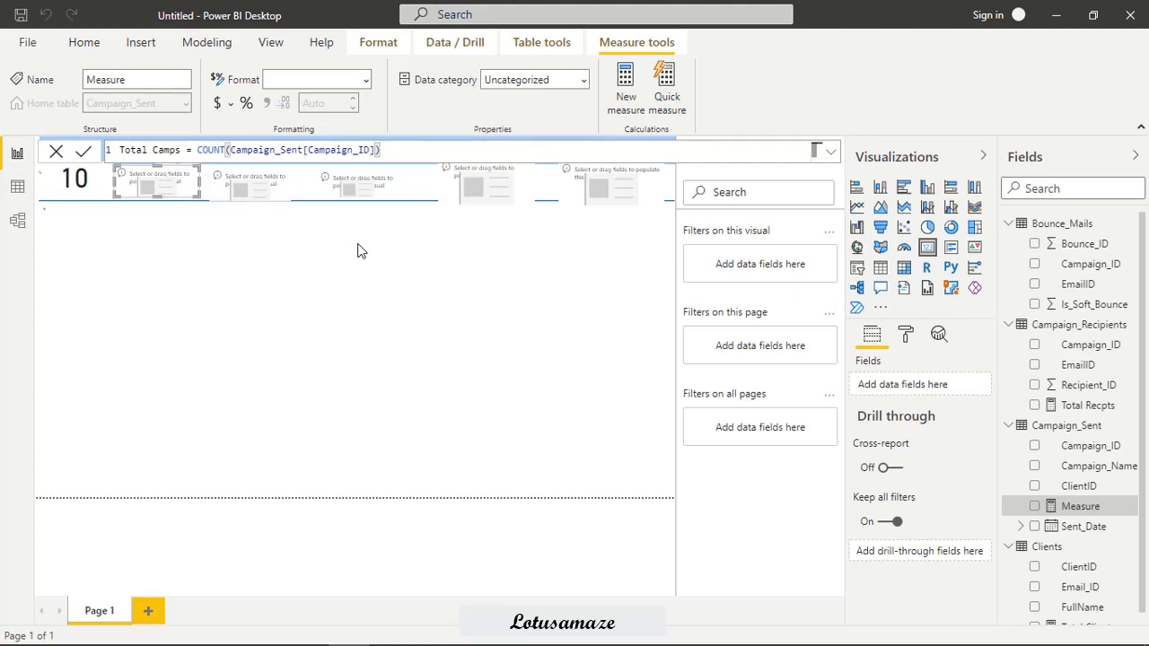
pyautogui.press('Return')
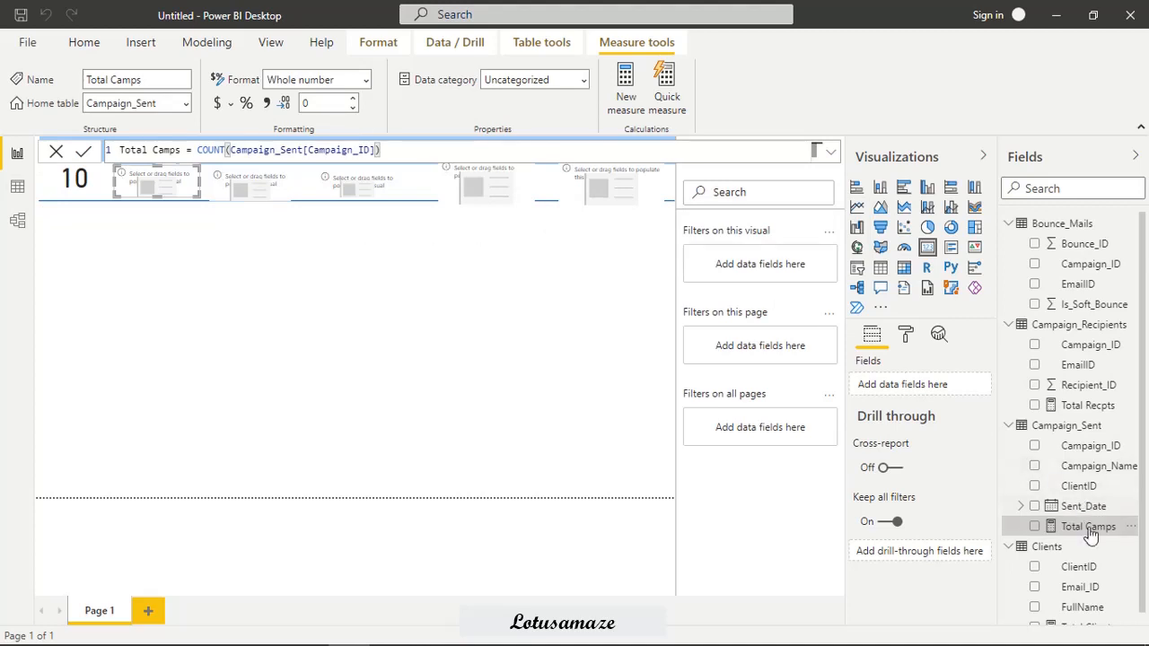
pyautogui.moveTo(1085, 536); pyautogui.dragTo(193, 189)
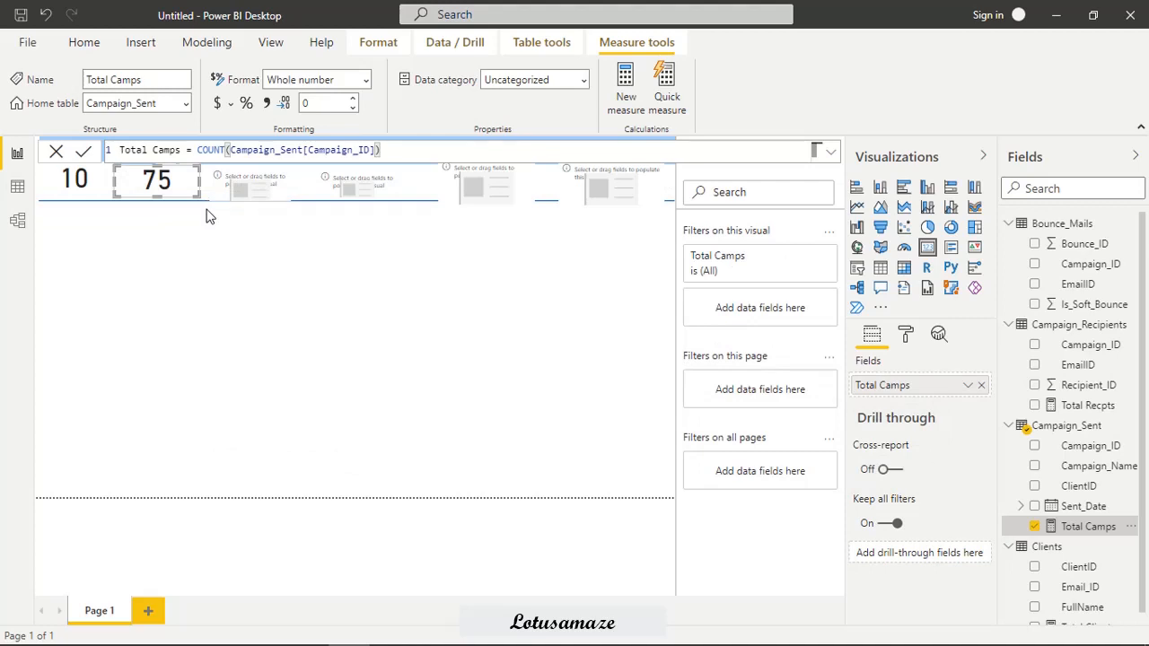
# Select the third card and start a new measure named "Total Email" in the Campaign_Recipients table.
pyautogui.click(244, 193)
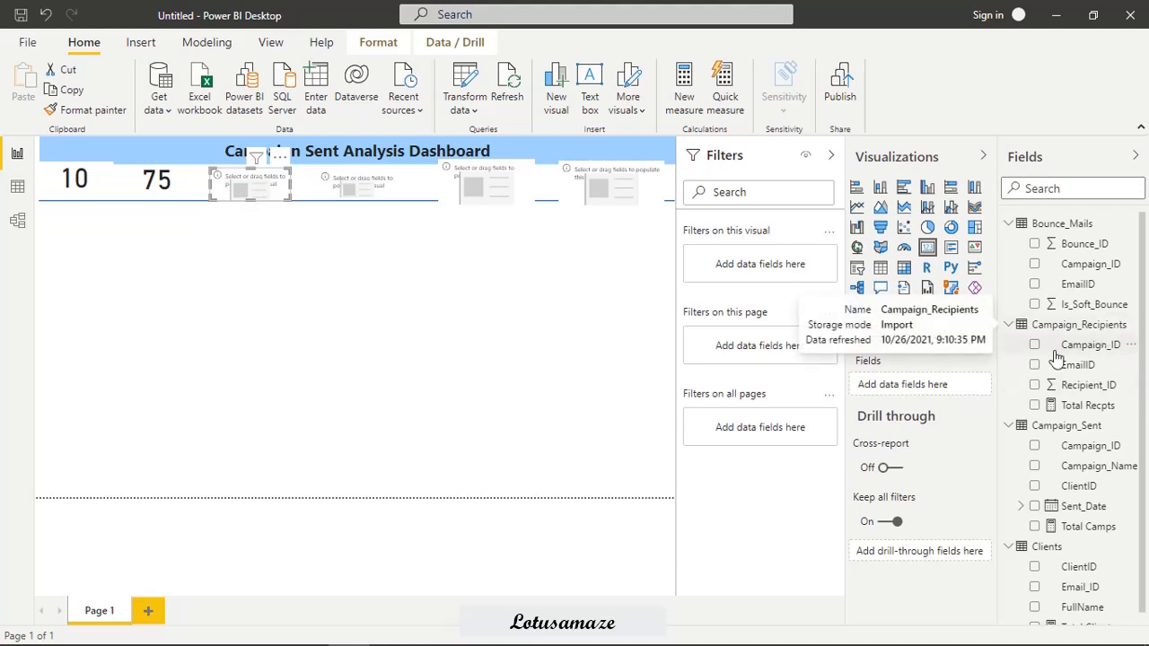
pyautogui.rightClick(1088, 327)
pyautogui.click(973, 340)
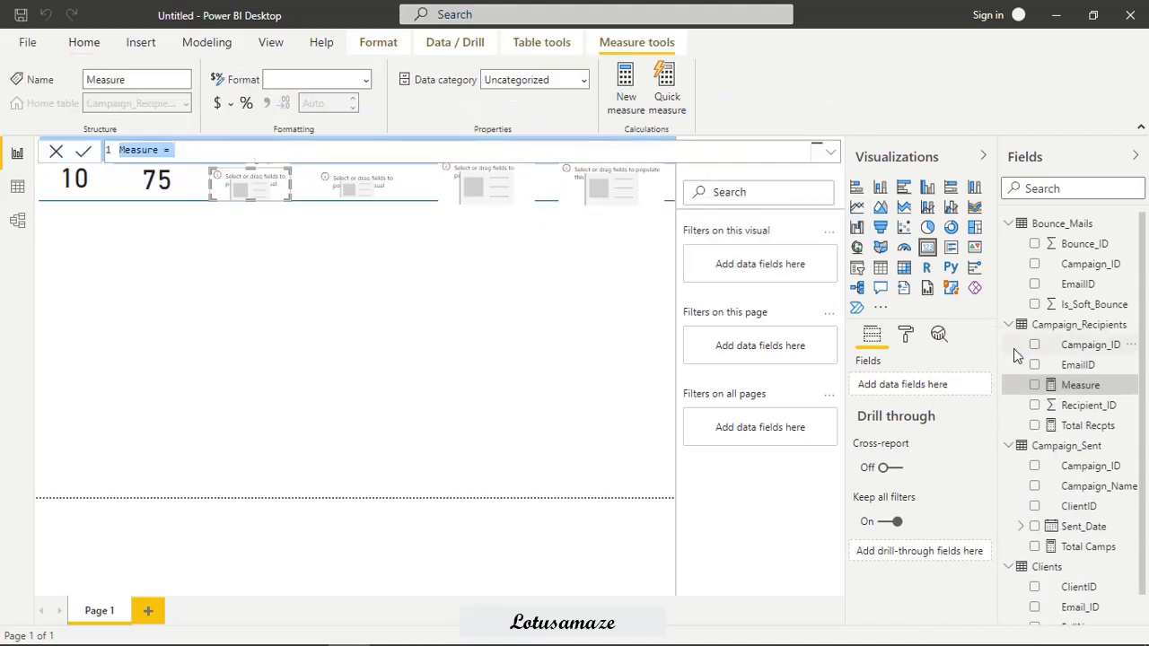
pyautogui.write('Total Email')
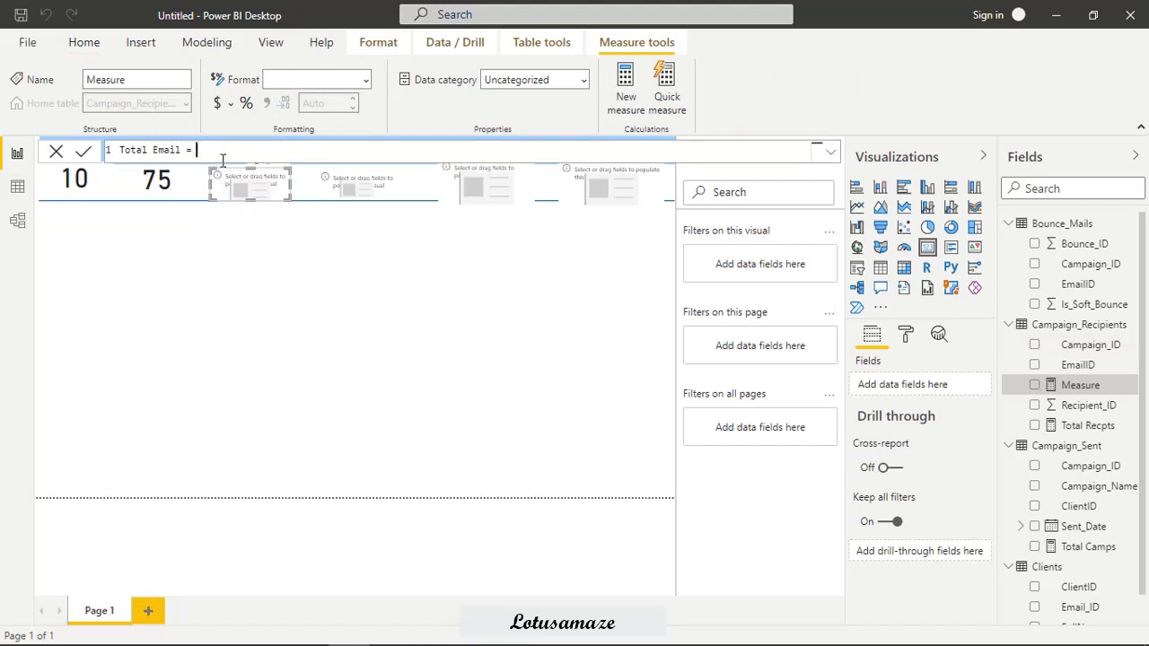
pyautogui.write('COUN')
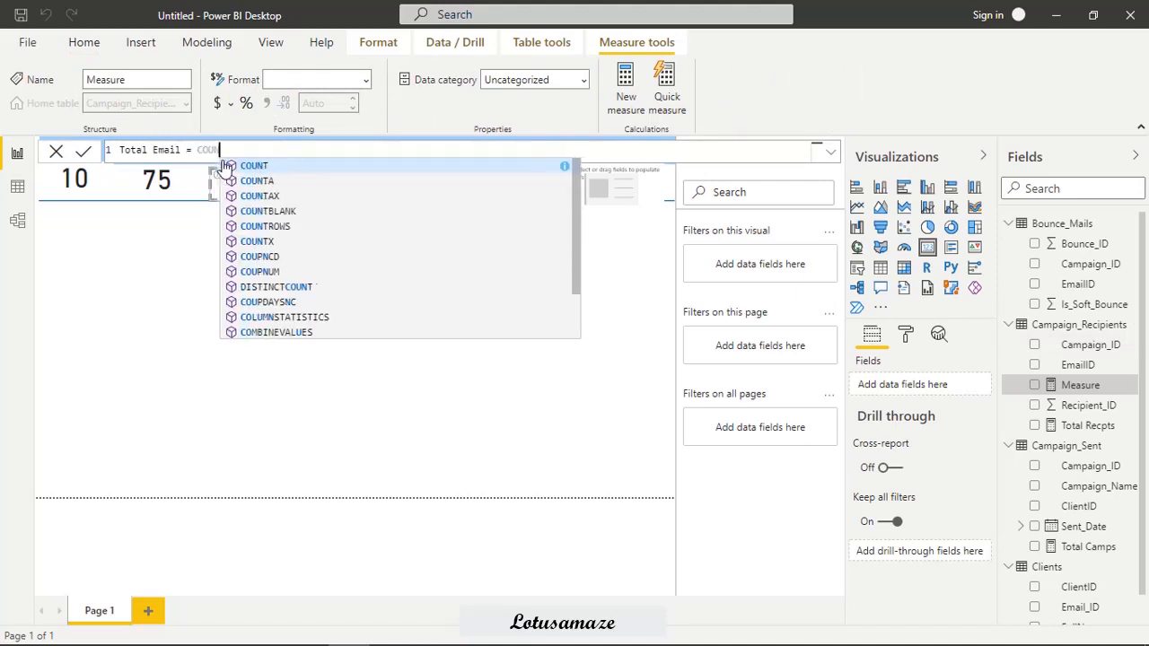
pyautogui.write('T(Ca')
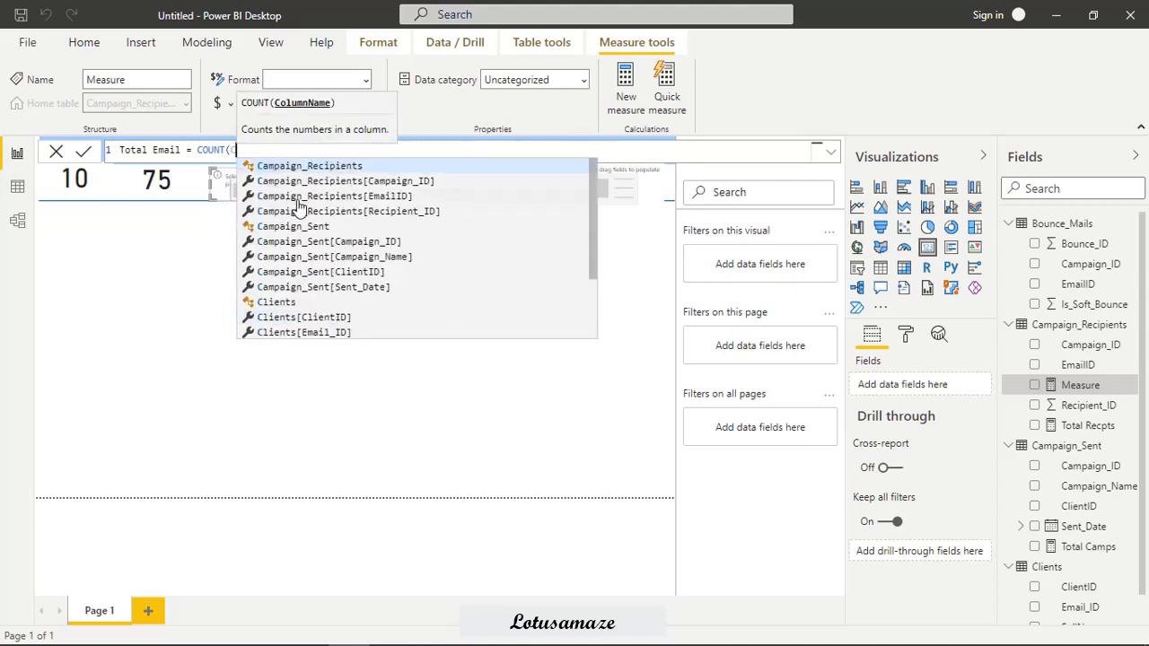
# Define Total Email as COUNT(Campaign_Recipients[Recipient_ID]) and show the measure in the third card.
pyautogui.click(328, 213)
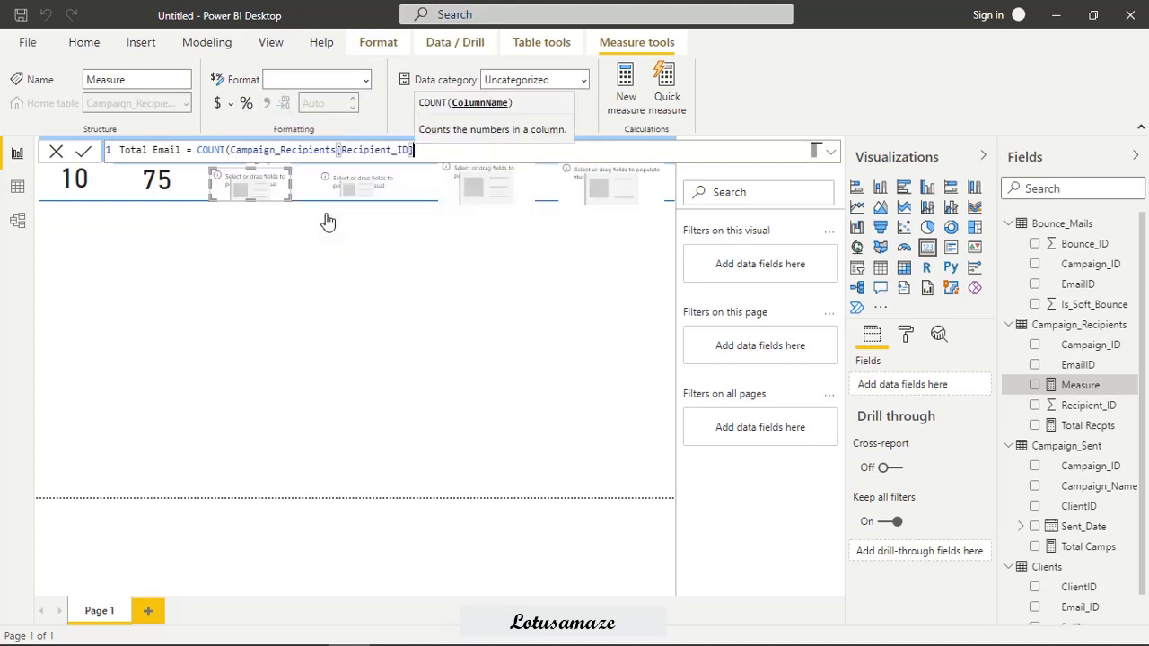
pyautogui.write(')')
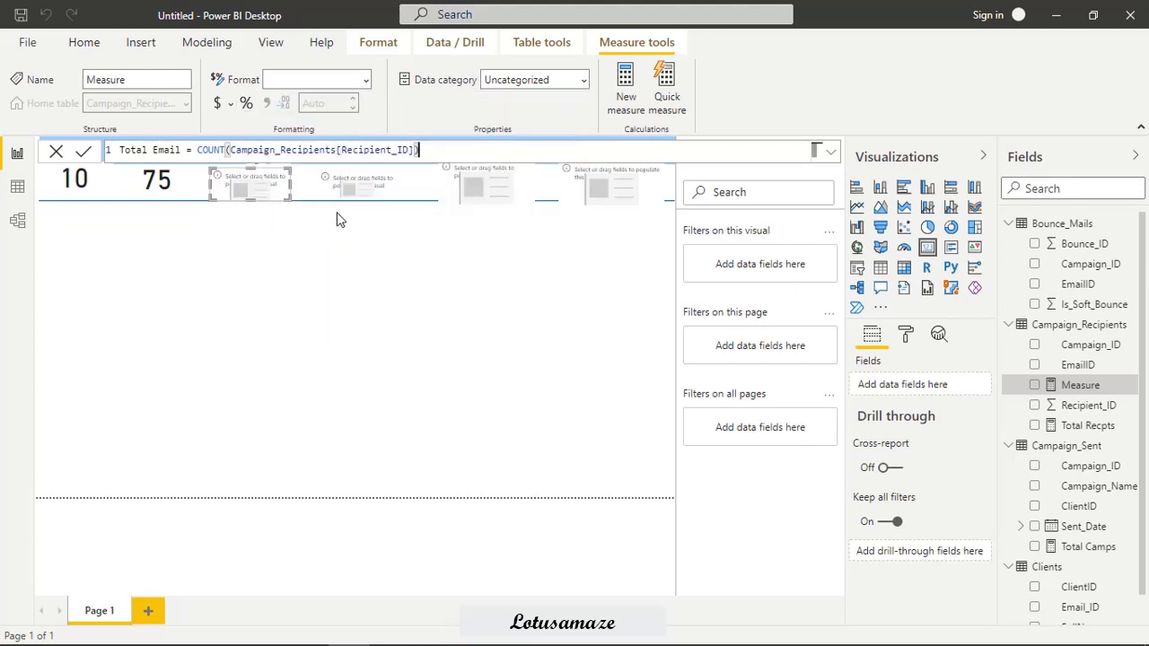
pyautogui.press('Return')
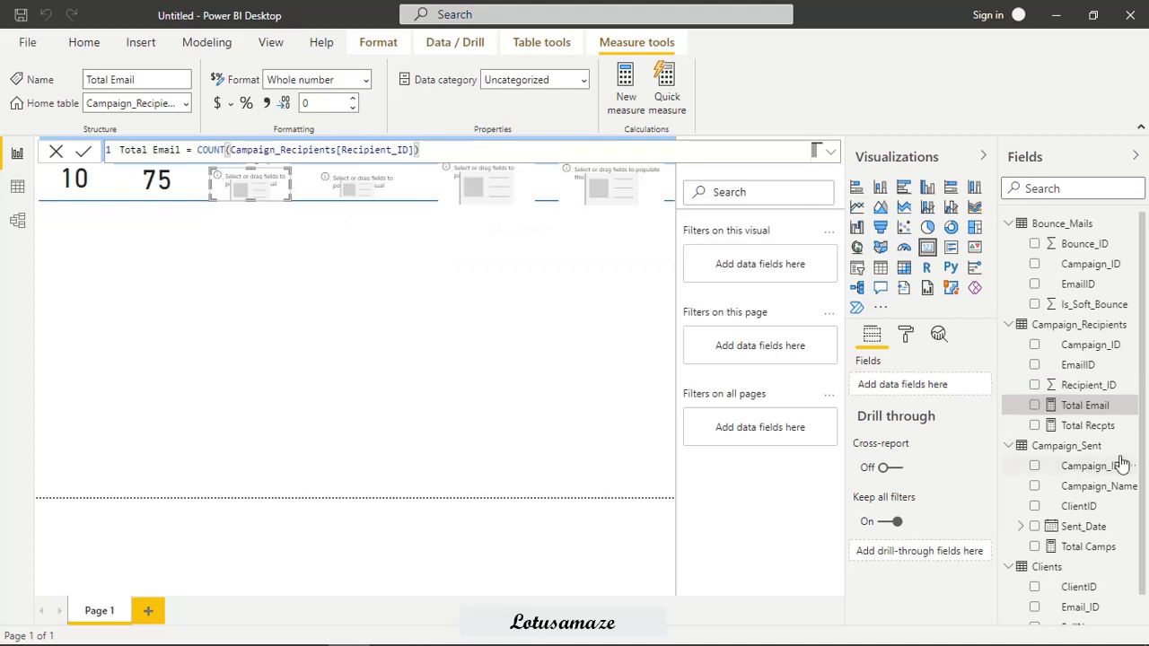
pyautogui.moveTo(1077, 405); pyautogui.dragTo(265, 184)
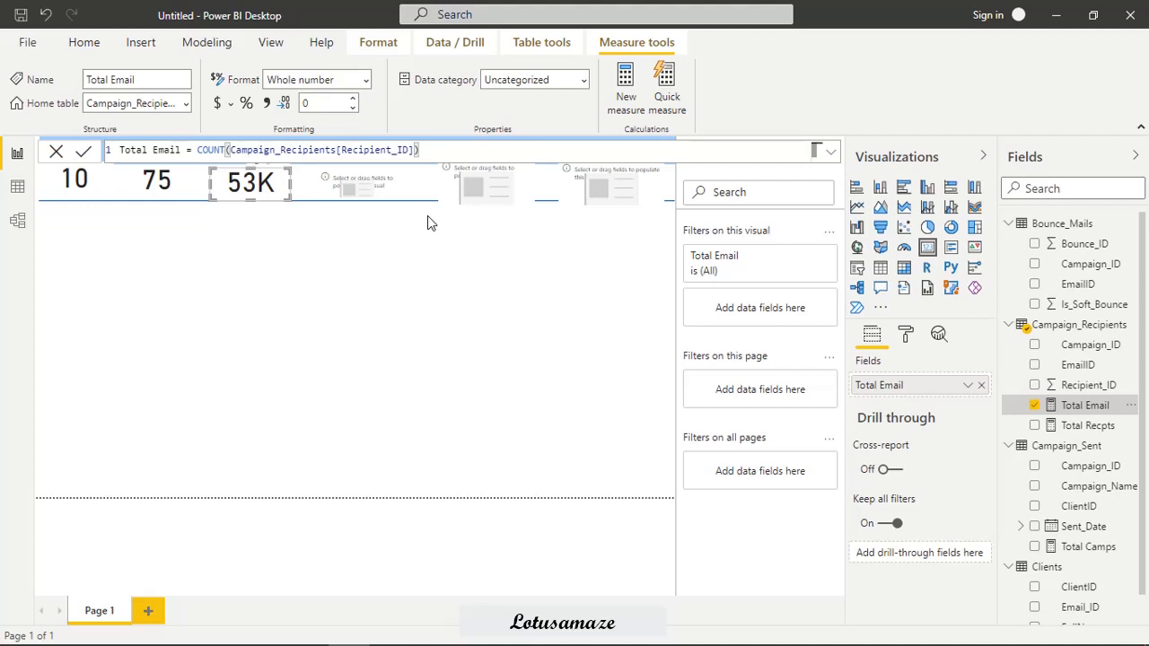
# Start a new measure named "Total Bounces" in the Bounce_Mails table.
pyautogui.rightClick(1048, 233)
pyautogui.click(960, 241)
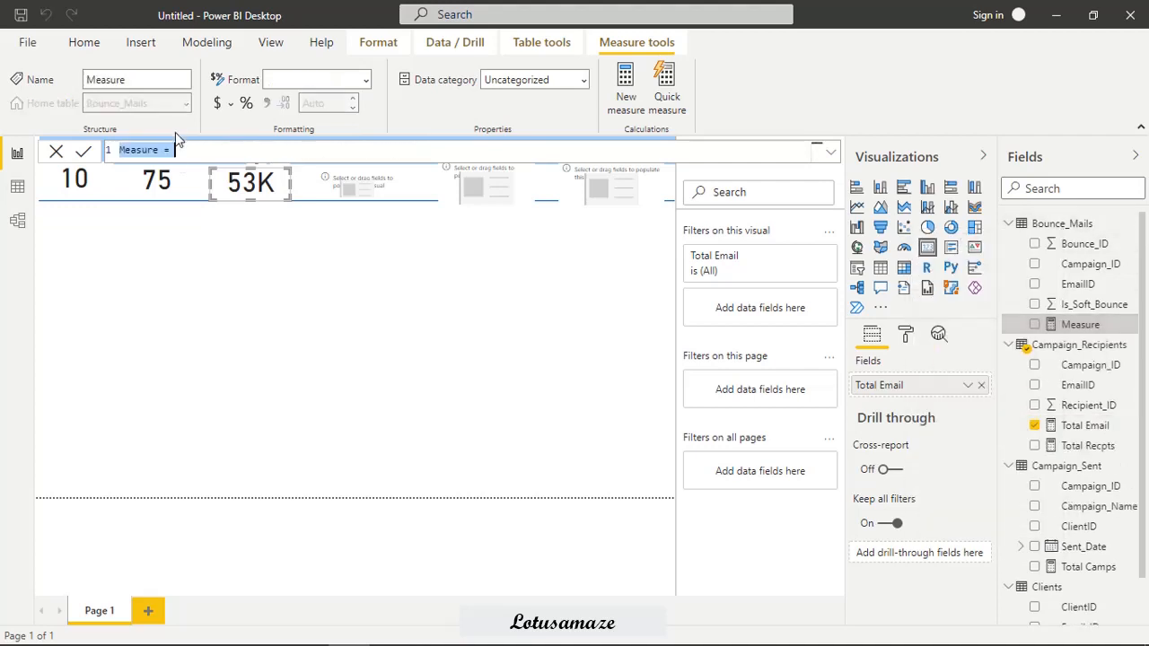
pyautogui.doubleClick(138, 150)
pyautogui.write('Tot')
pyautogui.write('al Boun')
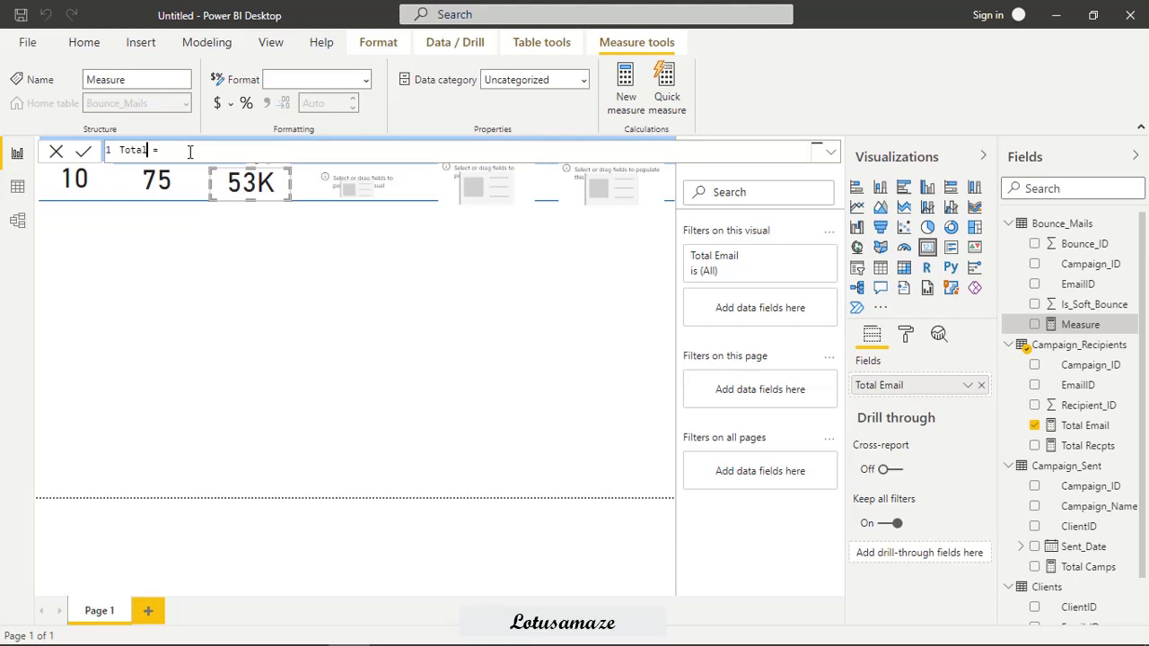
pyautogui.write('ces')
# Define Total Bounces as COUNT(Bounce_Mails[Bounce_ID]) and show the measure in the fourth card.
pyautogui.click(234, 152)
pyautogui.write('COUNT(')
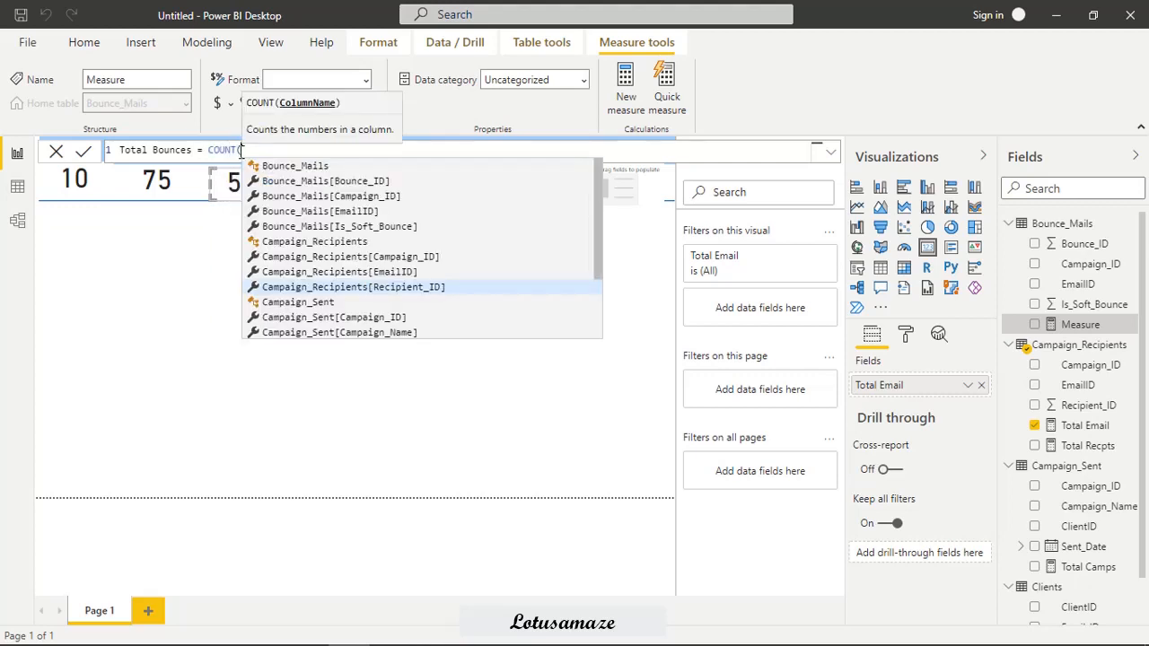
pyautogui.click(328, 181)
pyautogui.write(')')
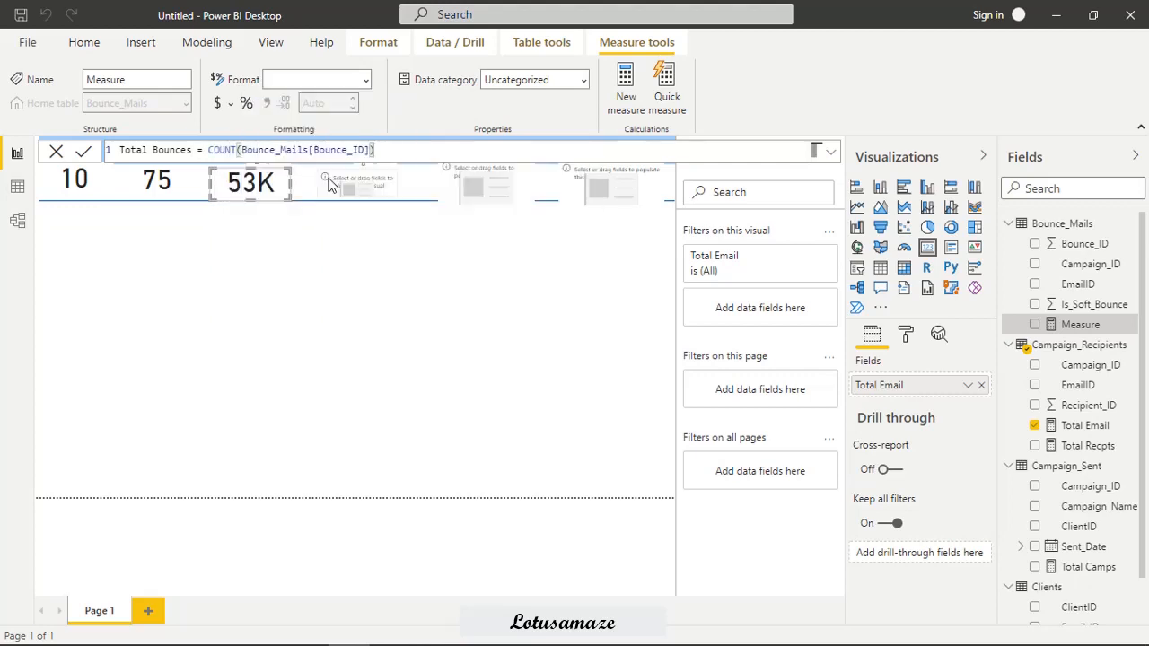
pyautogui.press('Return')
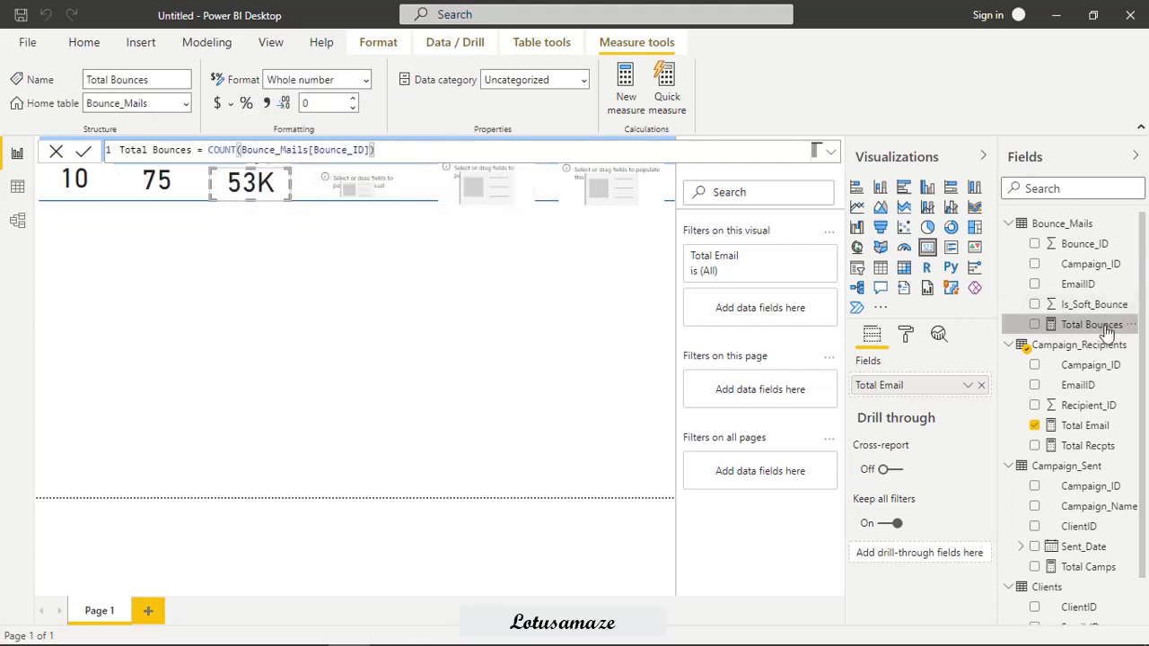
pyautogui.moveTo(1107, 332); pyautogui.dragTo(386, 193)
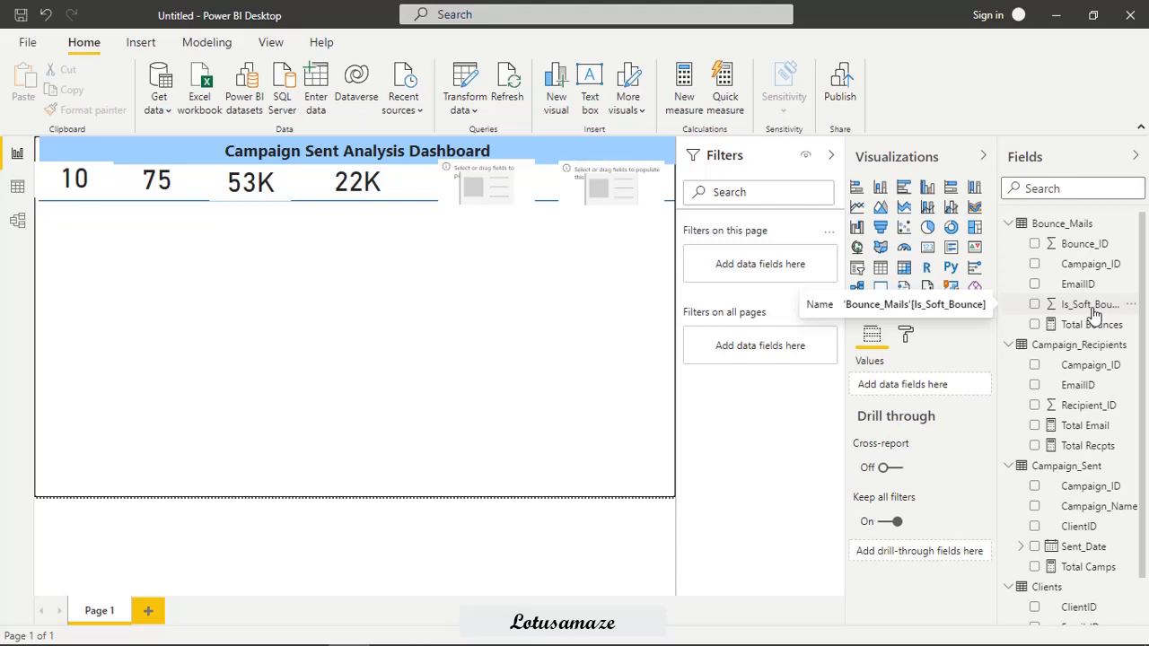
# Start another measure in the Bounce_Mails table and name it "Soft Bounces".
pyautogui.rightClick(1058, 224)
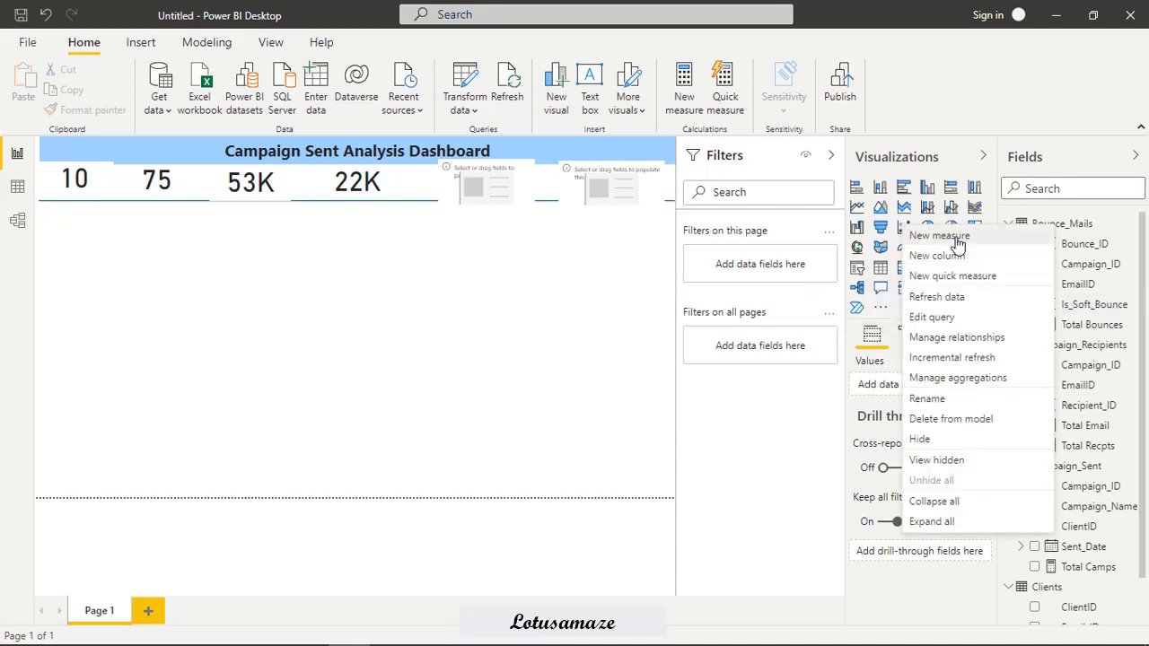
pyautogui.click(957, 240)
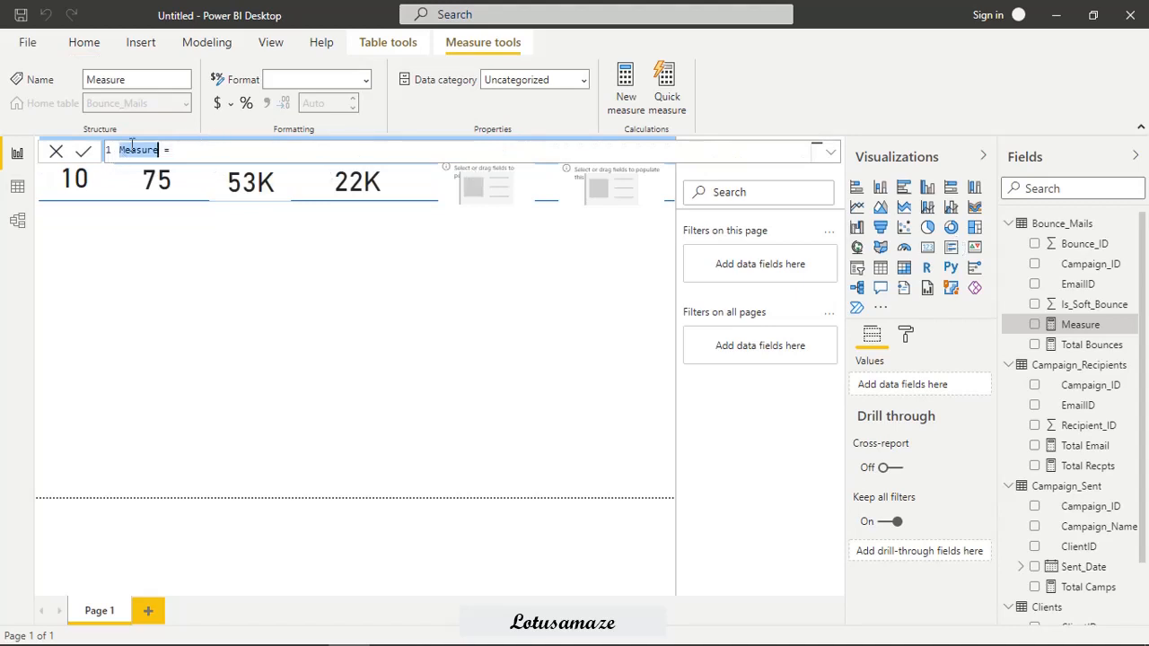
pyautogui.write('Soft Bounces')
# Begin the Soft Bounces formula with COUNTX over FILTER(Bounce_Mails,Bounce_Mails[Is_Soft_Bounce]=1).
pyautogui.click(223, 150)
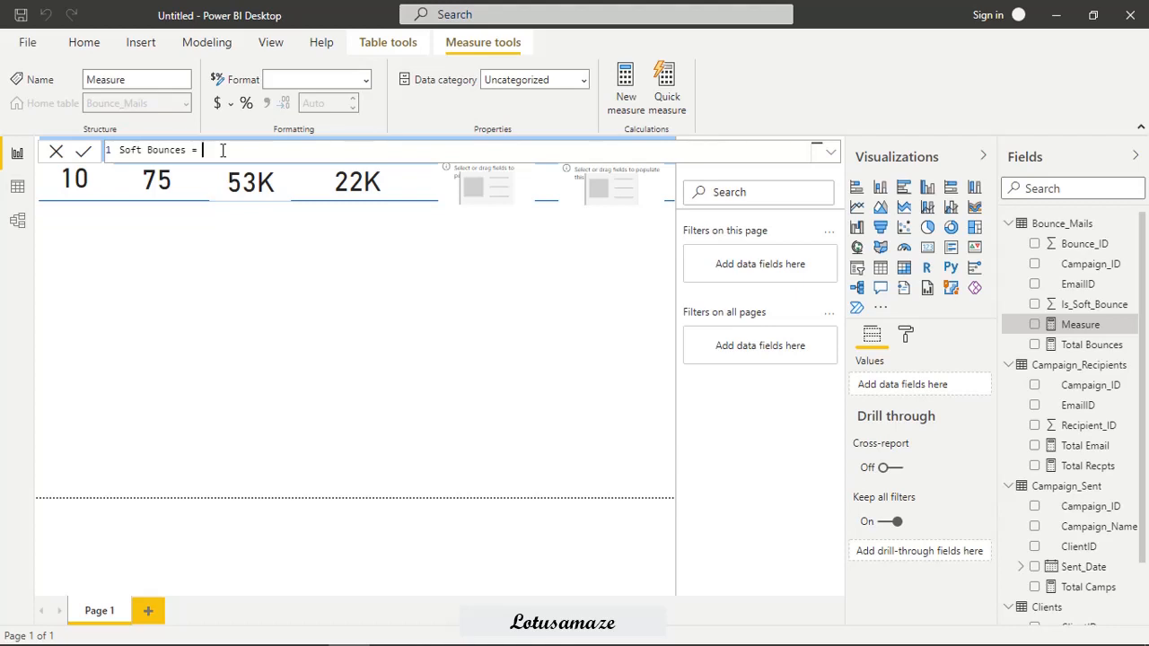
pyautogui.write('COUNTX(')
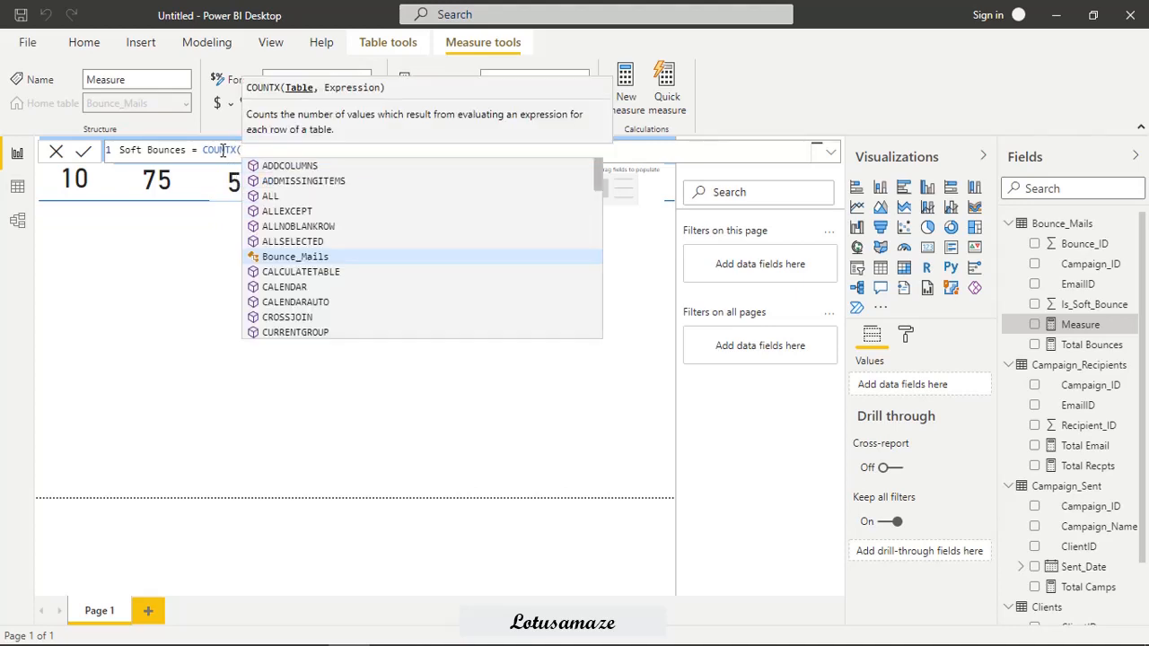
pyautogui.write('FI')
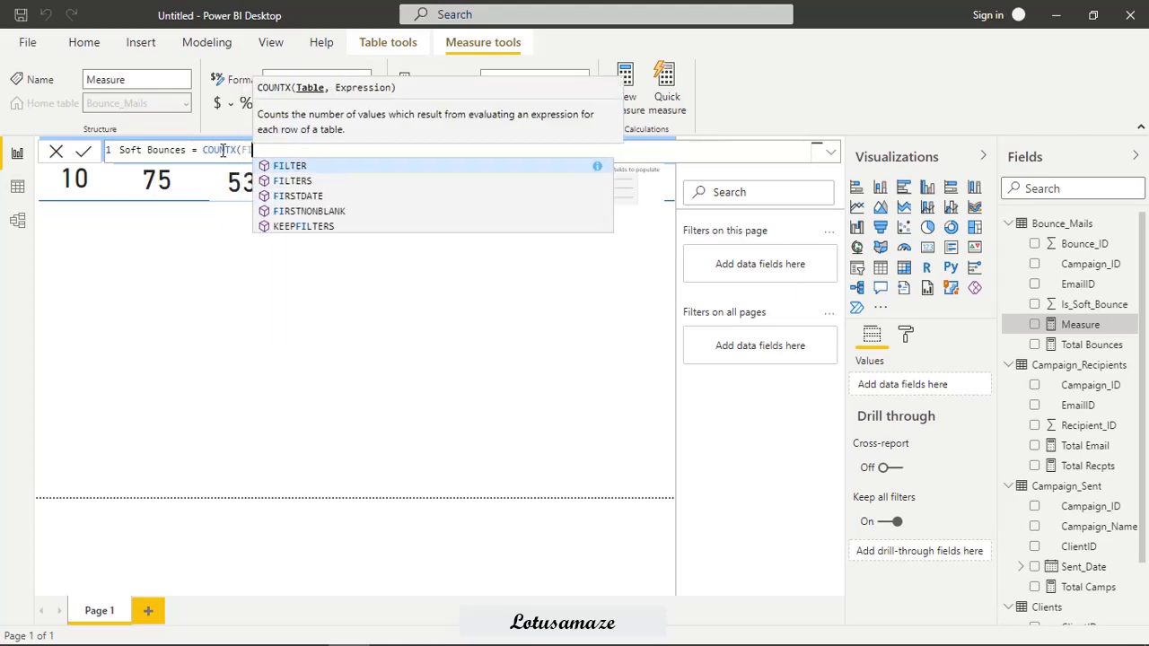
pyautogui.write('LTER(')
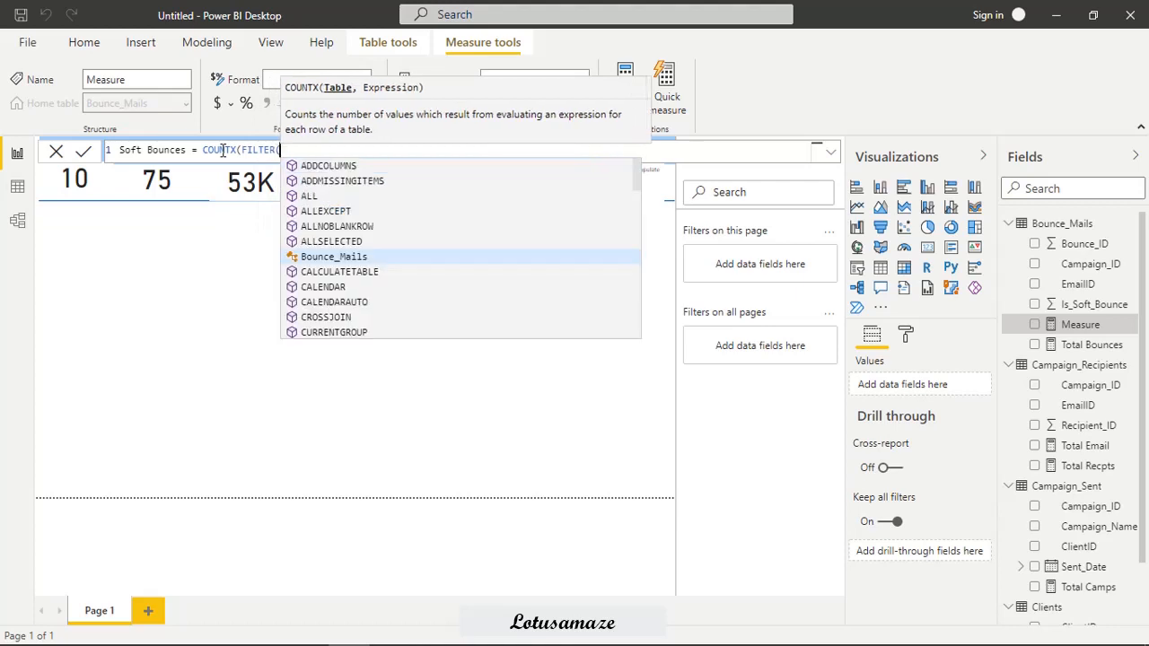
pyautogui.write('B')
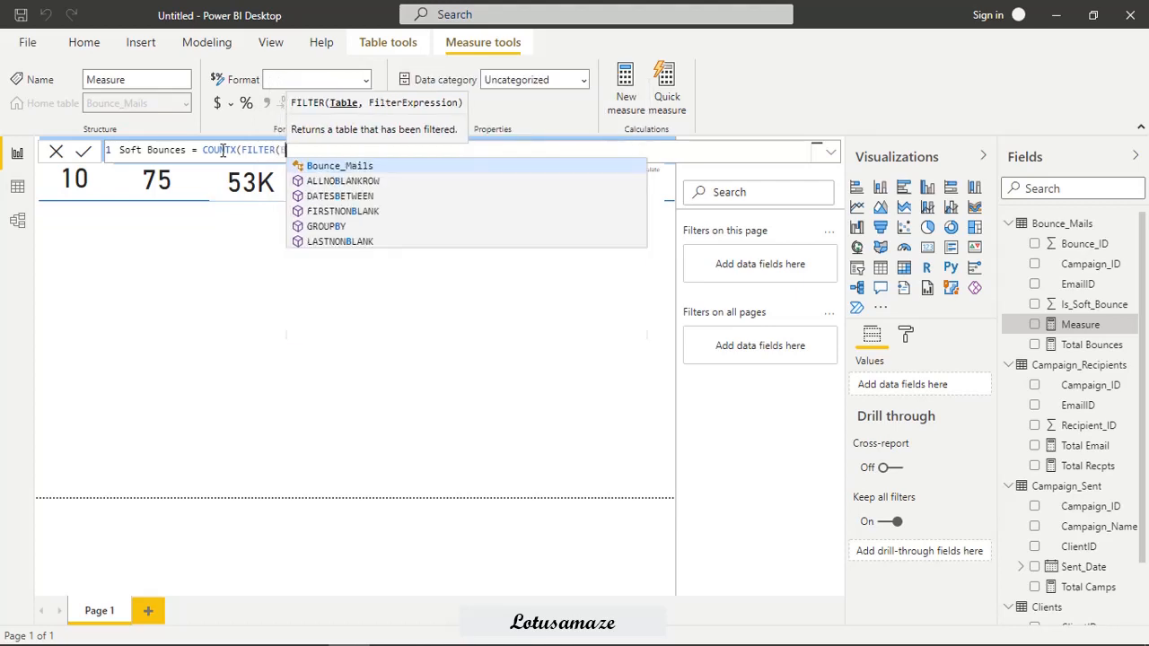
pyautogui.click(303, 171)
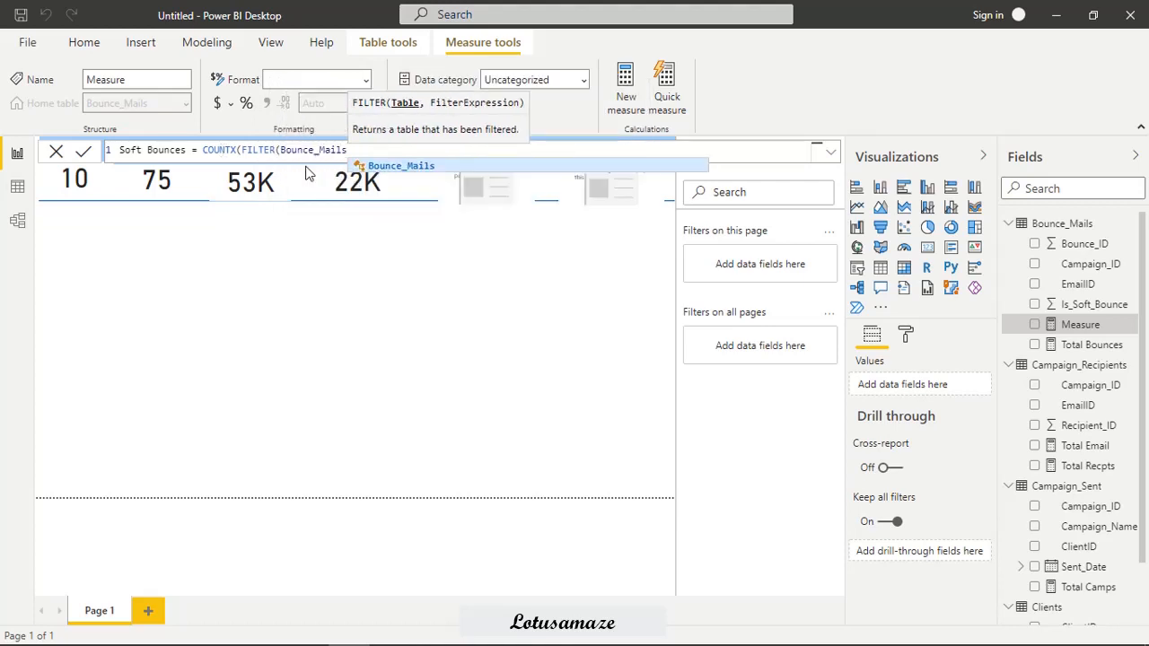
pyautogui.write(',')
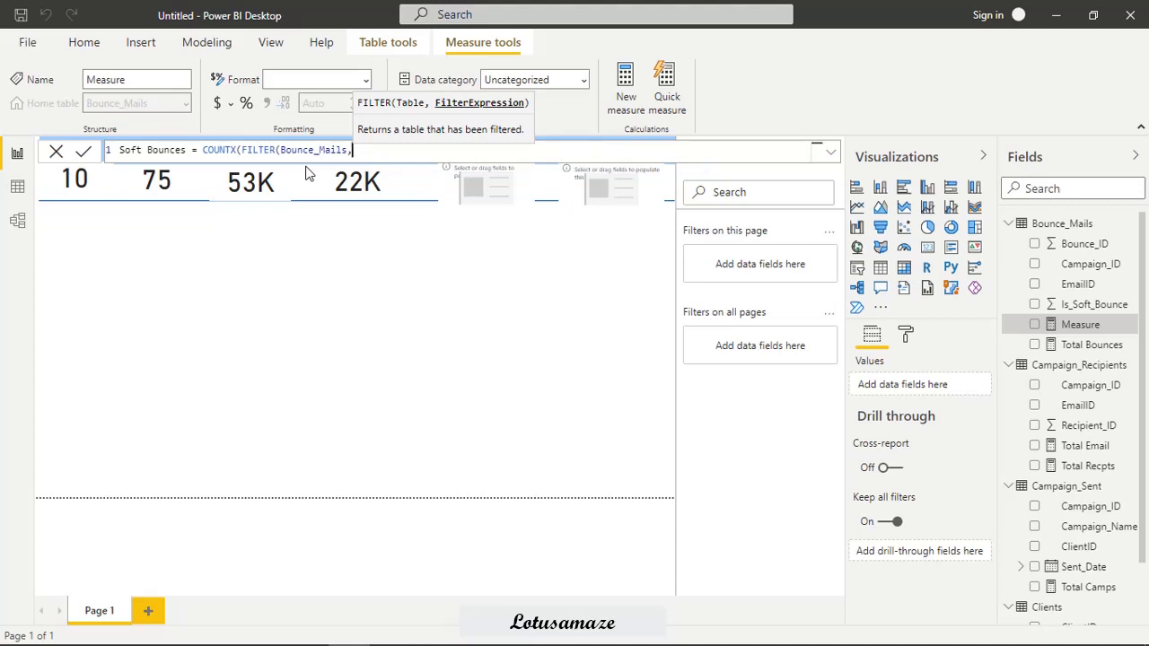
pyautogui.write('B')
pyautogui.scroll(-1, 456, 234)
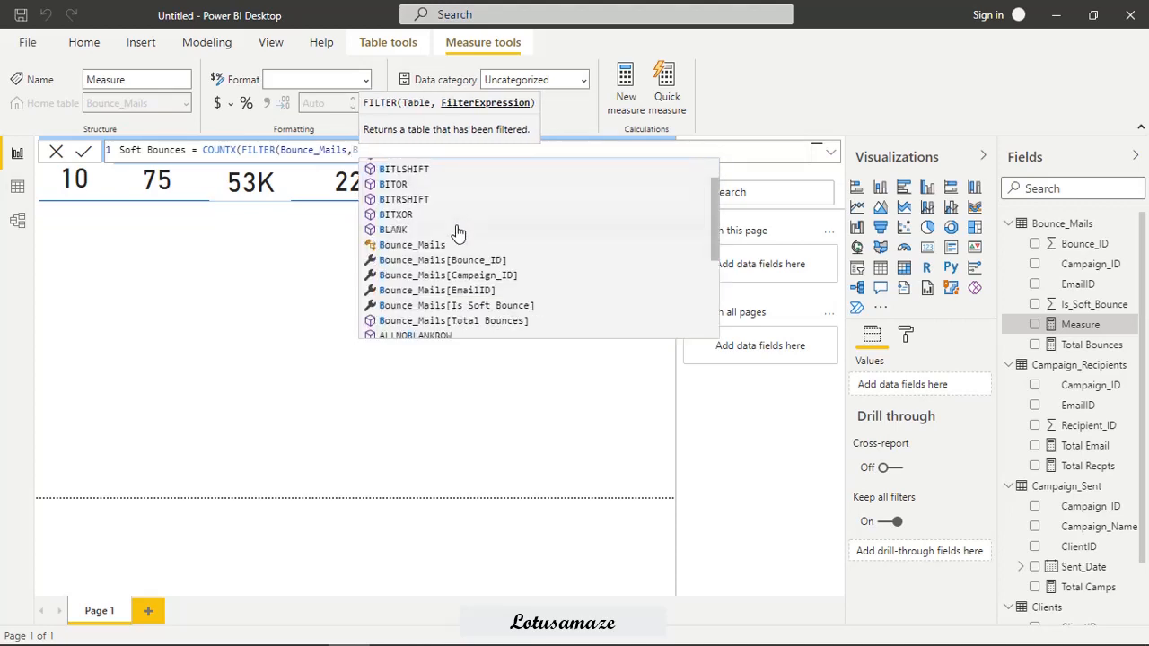
pyautogui.doubleClick(521, 308)
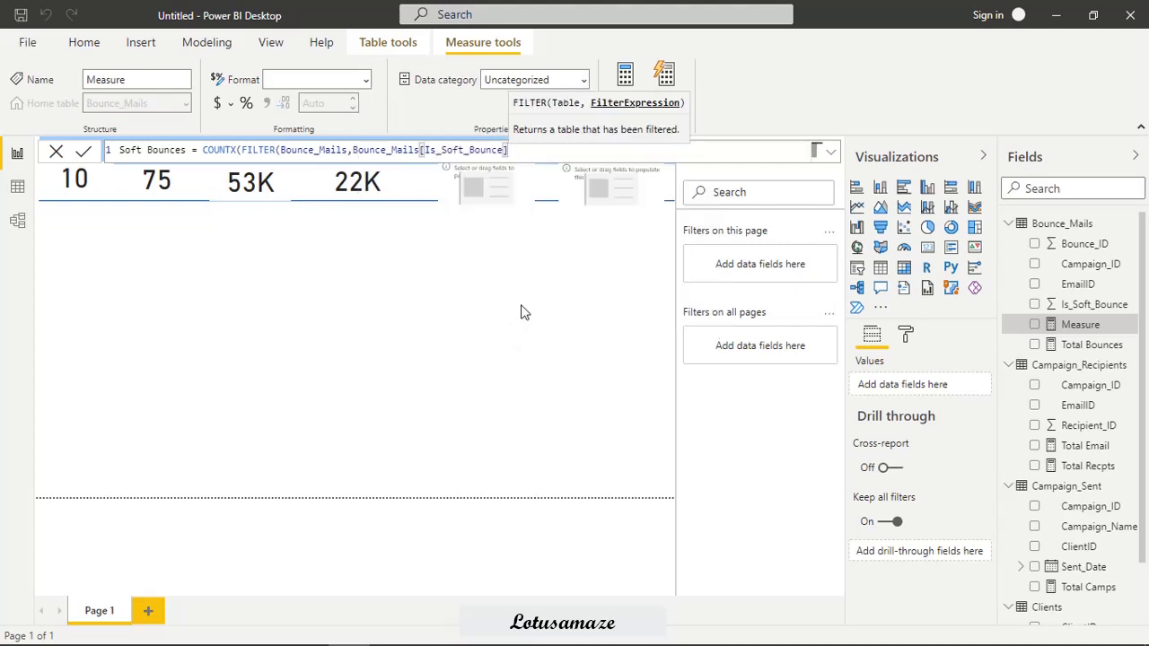
pyautogui.write('=1')
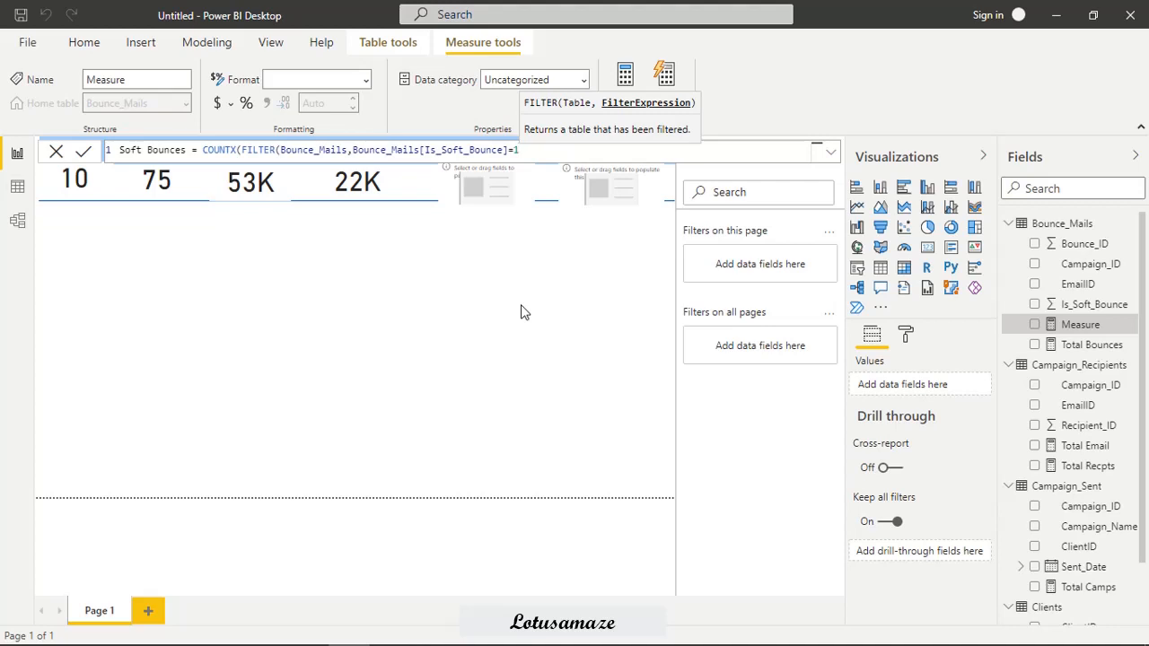
pyautogui.write('),')
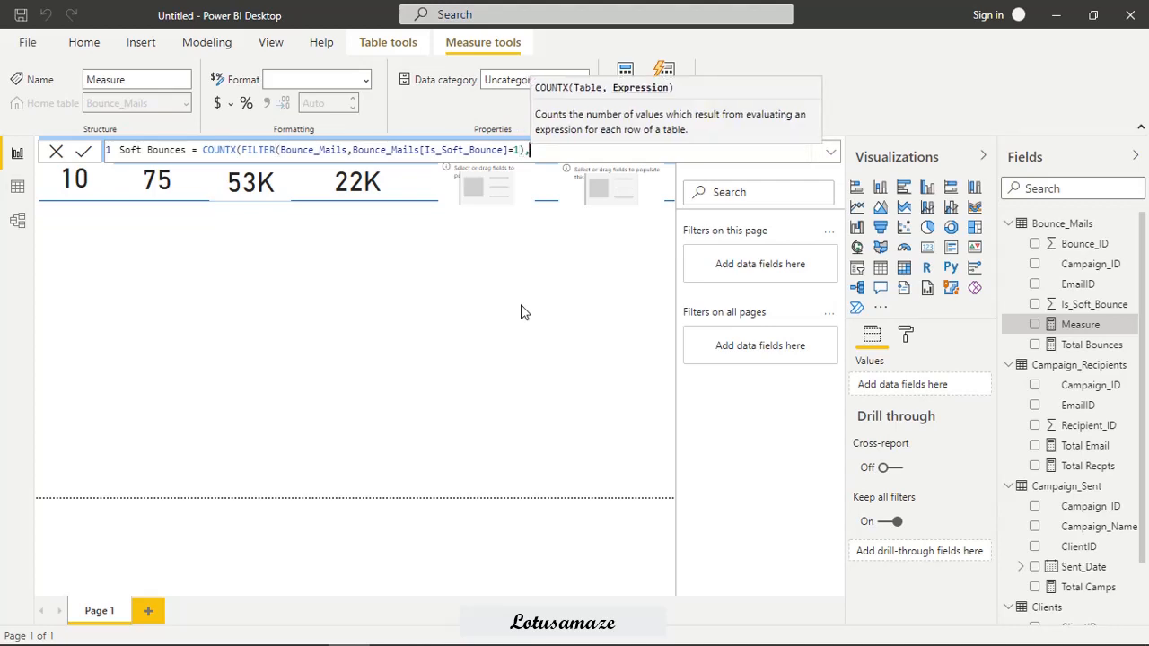
pyautogui.write('B')
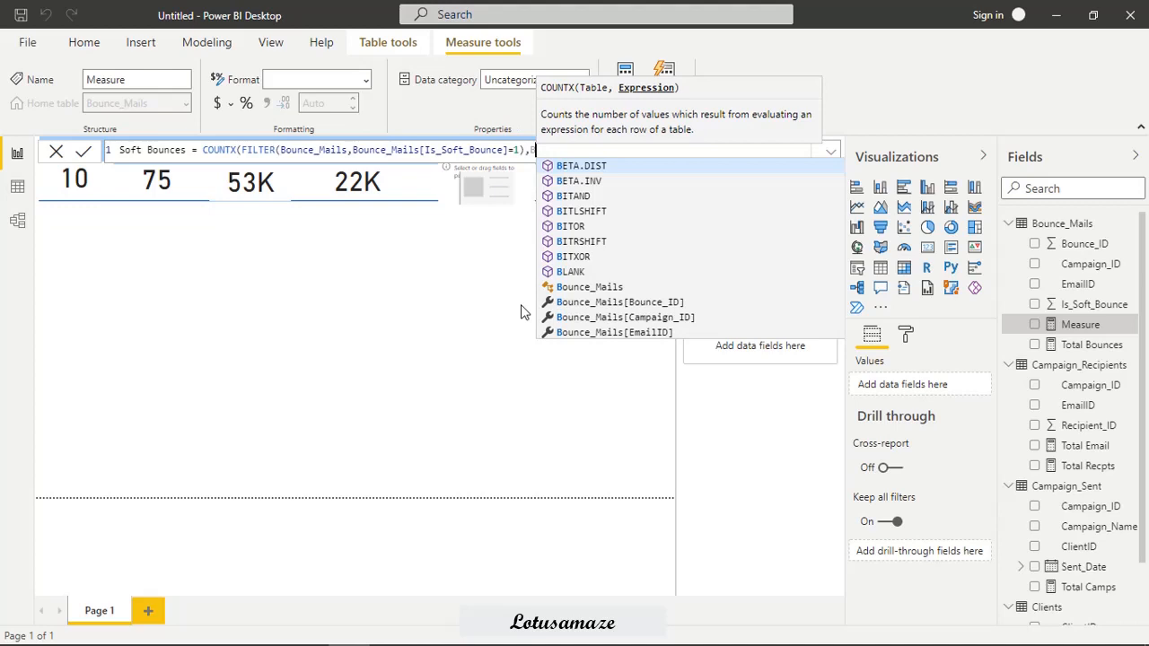
# Complete the Soft Bounces formula with Bounce_Mails[Bounce_ID] as the counted expression and show the measure in the fifth card.
pyautogui.click(647, 304)
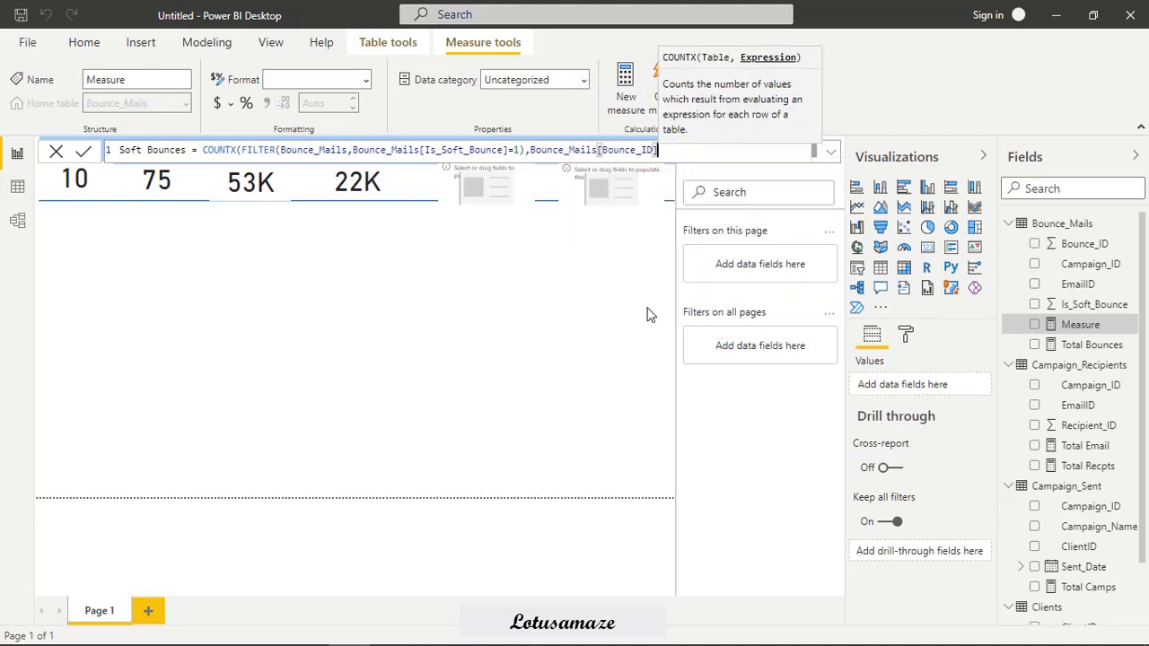
pyautogui.write(')')
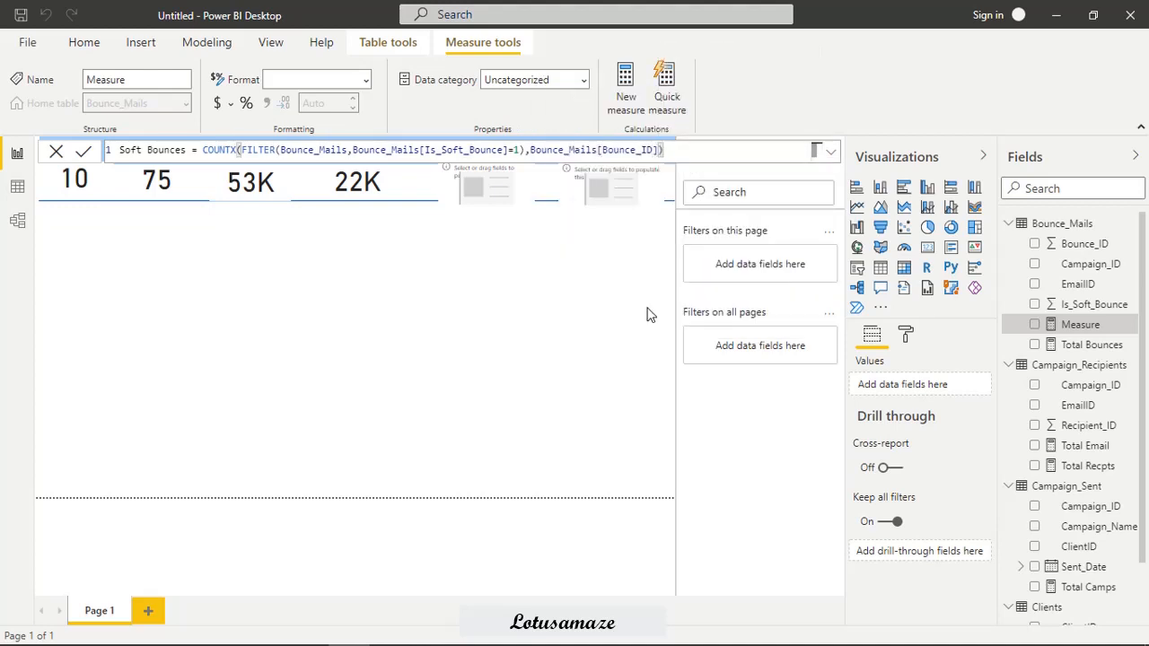
pyautogui.press('Return')
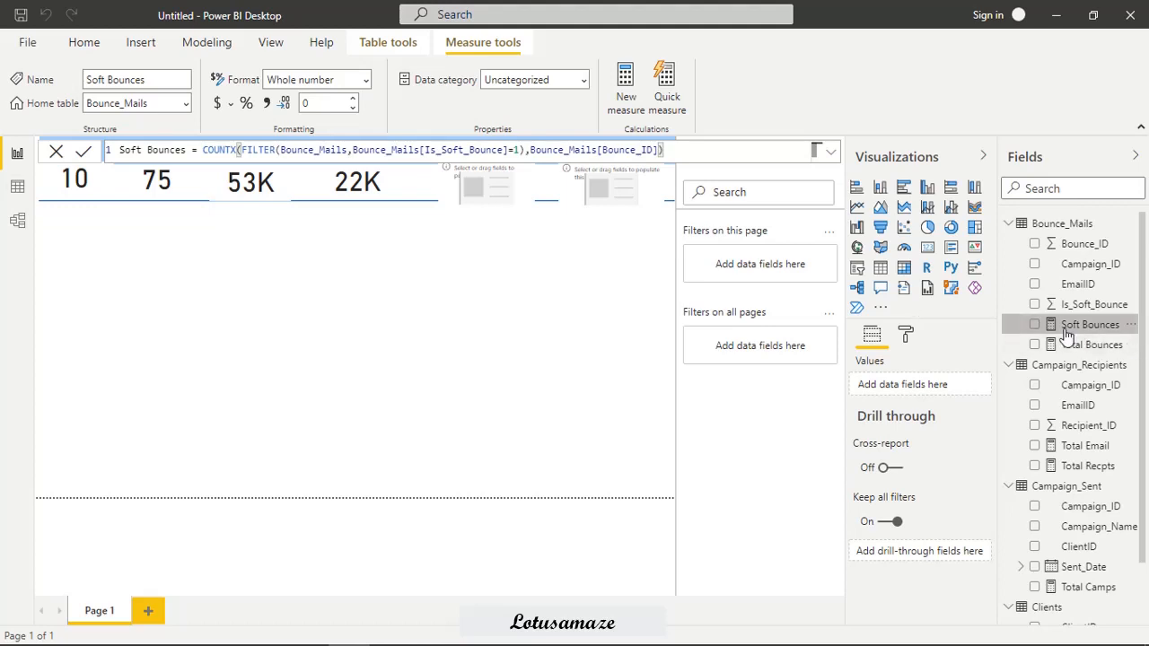
pyautogui.moveTo(1073, 326); pyautogui.dragTo(508, 199)
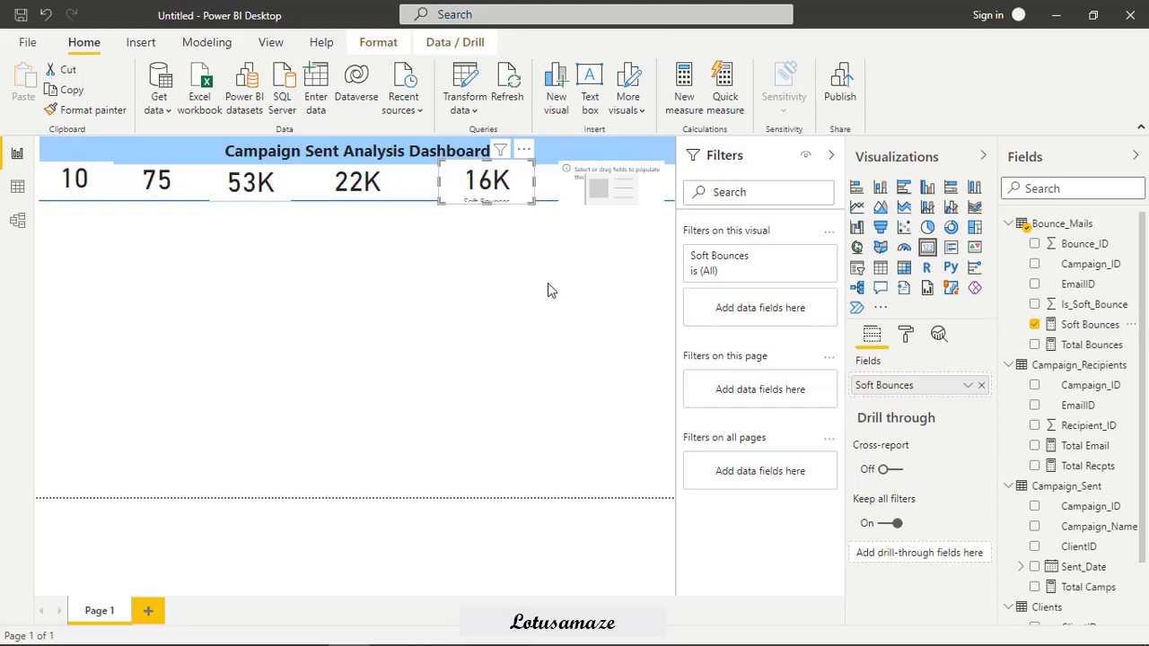
# Start a new measure named "Hard Bounces" in the Bounce_Mails table.
pyautogui.rightClick(1046, 226)
pyautogui.click(973, 235)
pyautogui.write('Hard Bounces =')
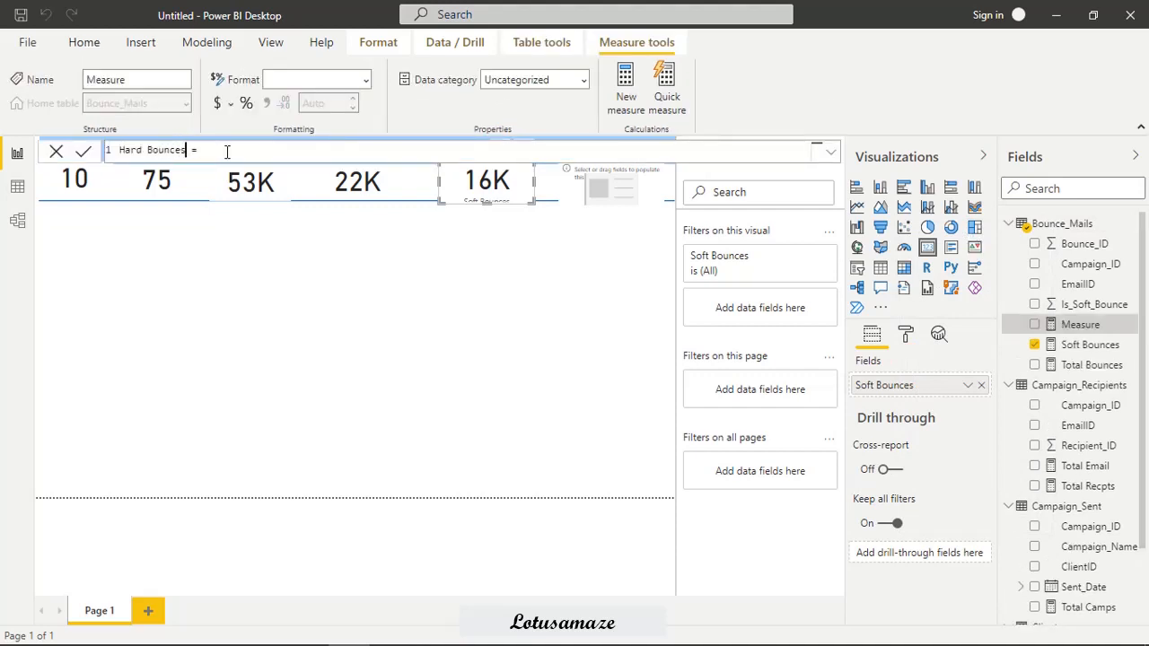
# Begin the Hard Bounces formula with COUNTX over FILTER(Bounce_Mails,Bounce_Mails[Is_Soft_Bounce]=0).
pyautogui.click(254, 149)
pyautogui.write('COUNTX(')
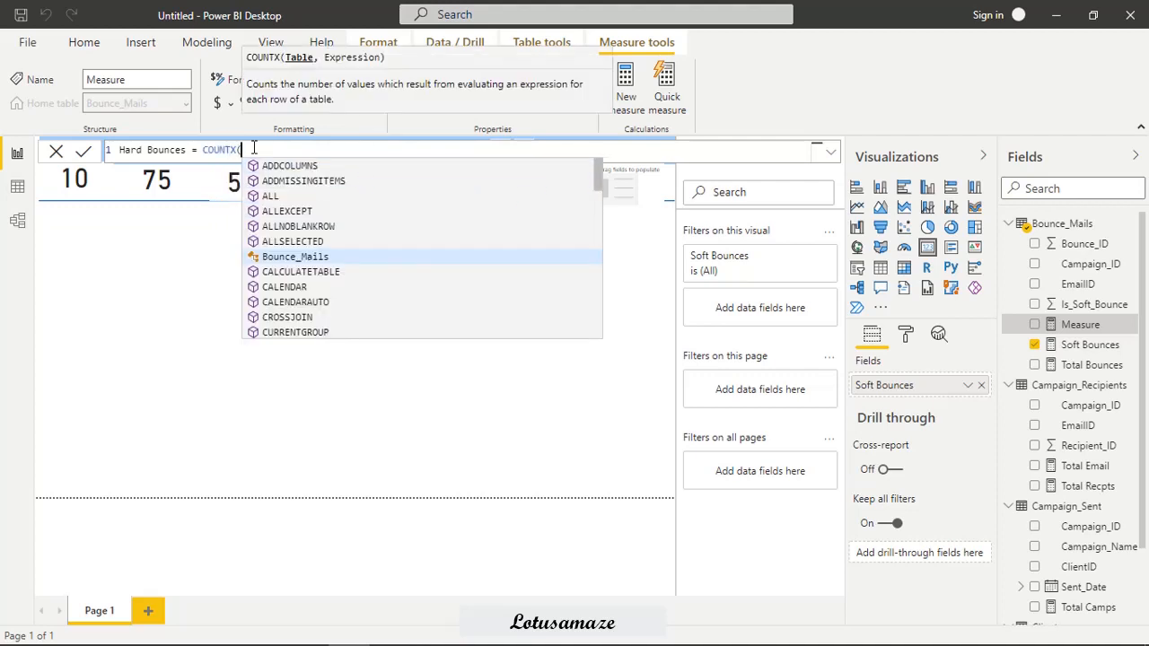
pyautogui.write('FILTER')
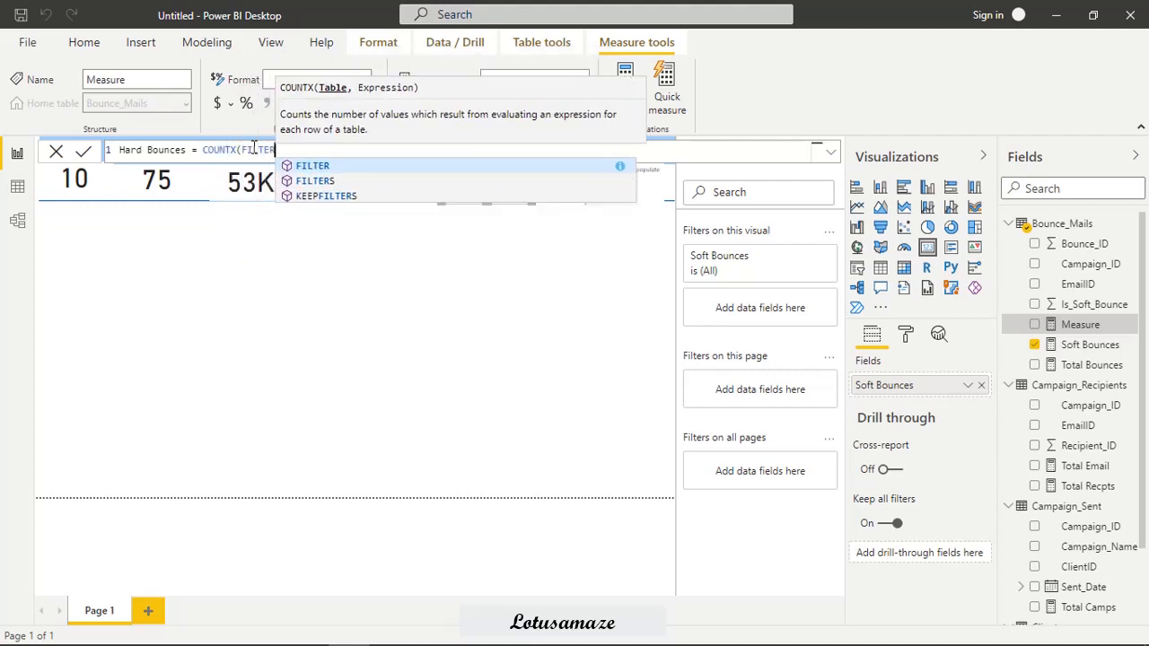
pyautogui.write('(')
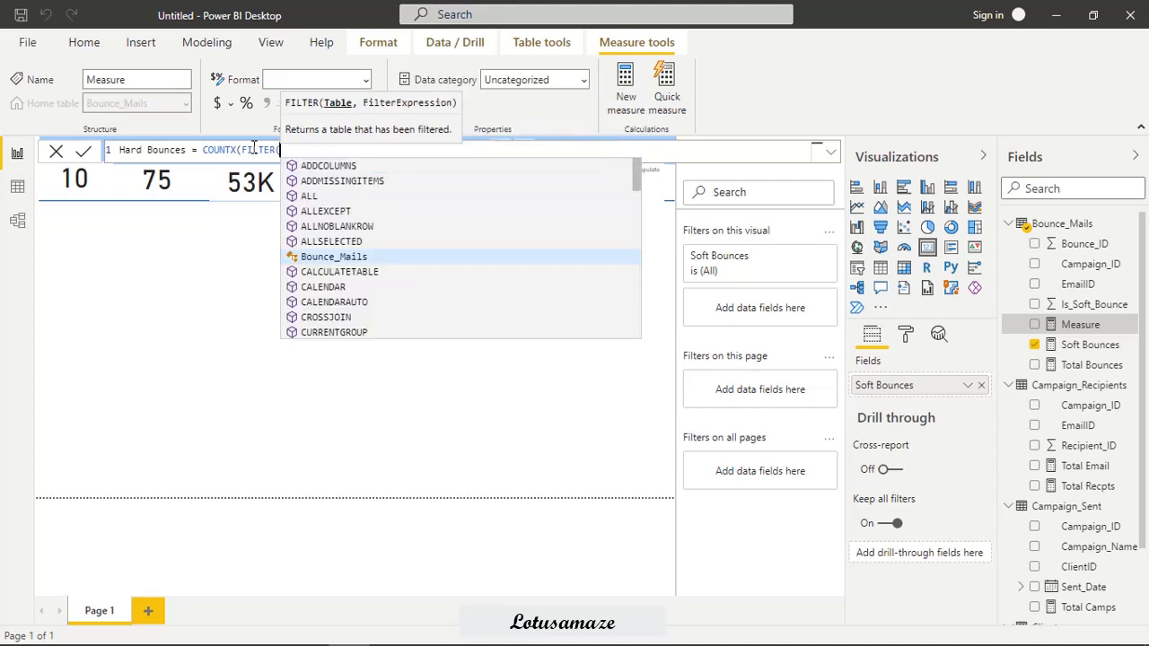
pyautogui.write('B')
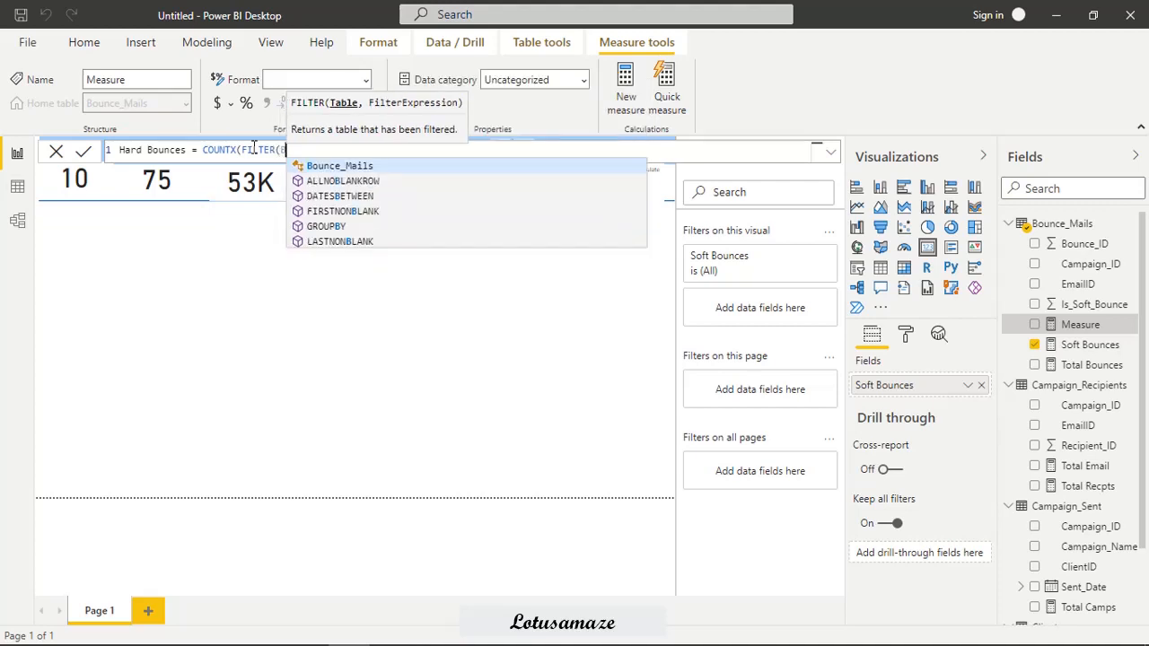
pyautogui.click(366, 167)
pyautogui.write(',')
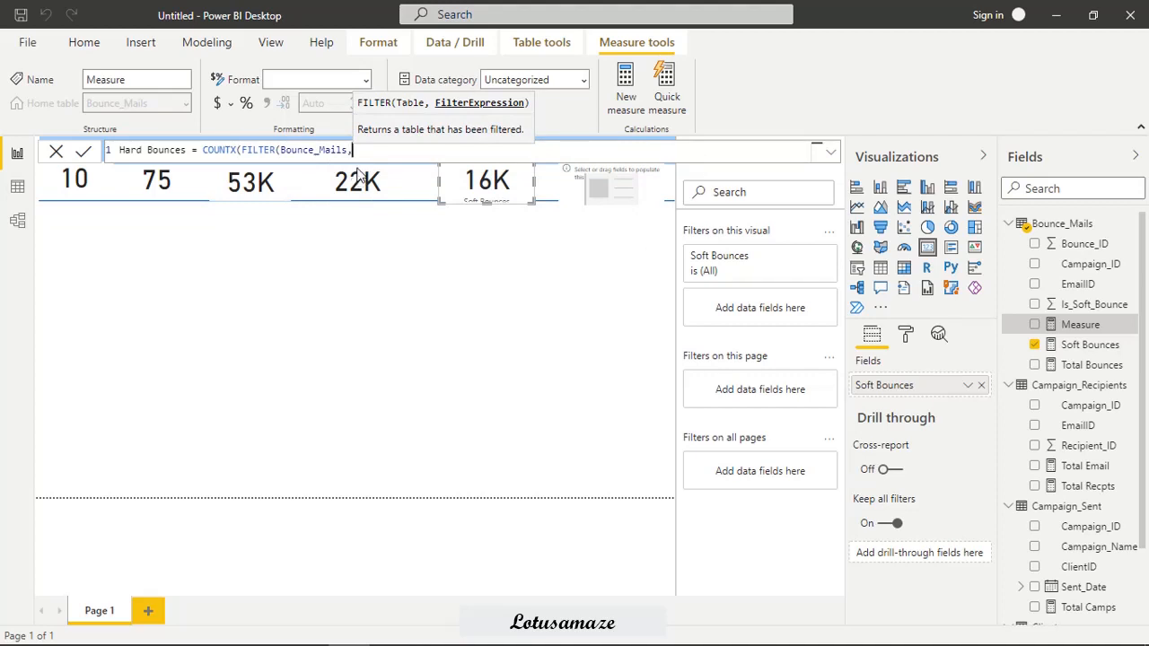
pyautogui.write('B')
pyautogui.scroll(-1, 508, 290)
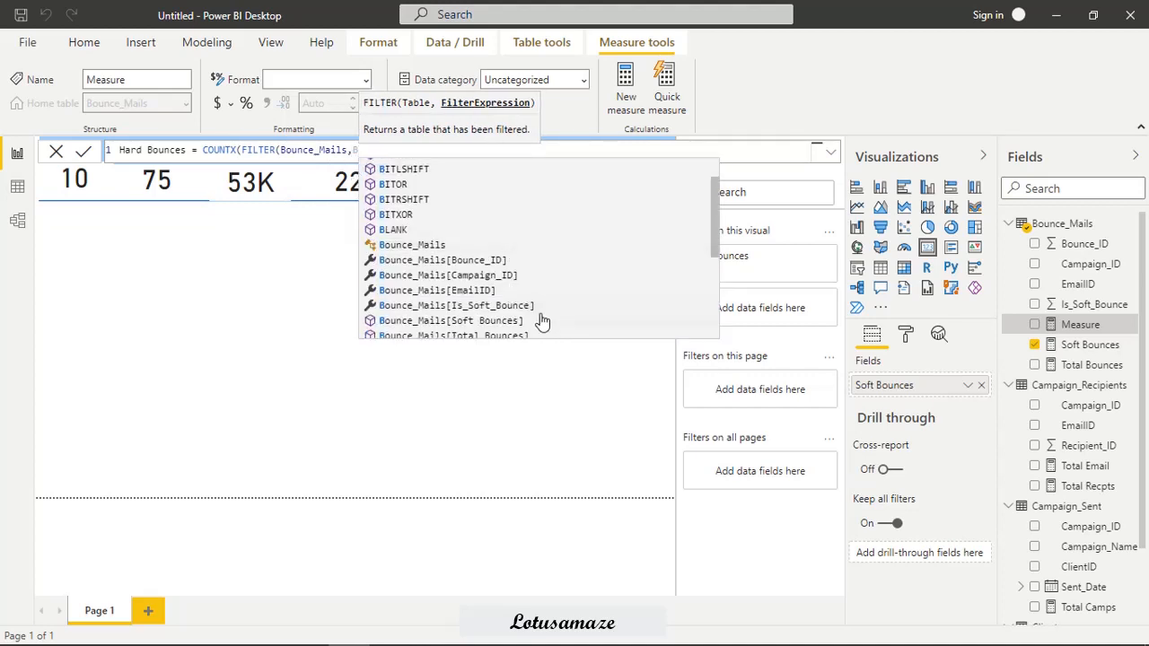
pyautogui.click(526, 305)
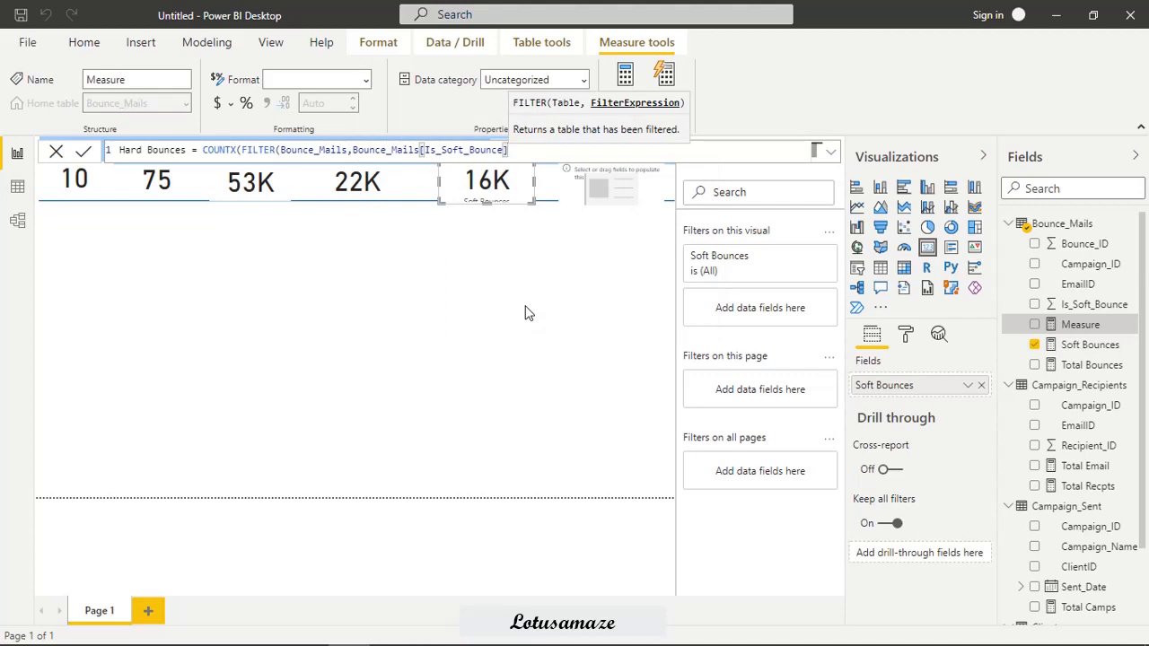
pyautogui.write('=0')
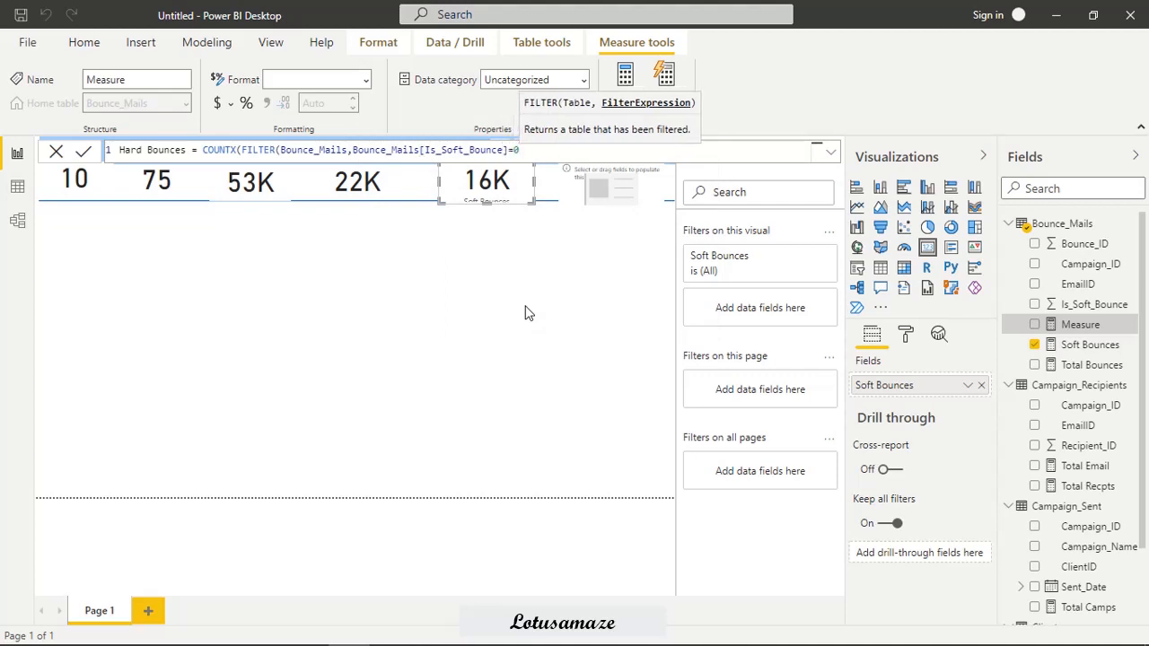
pyautogui.write('),')
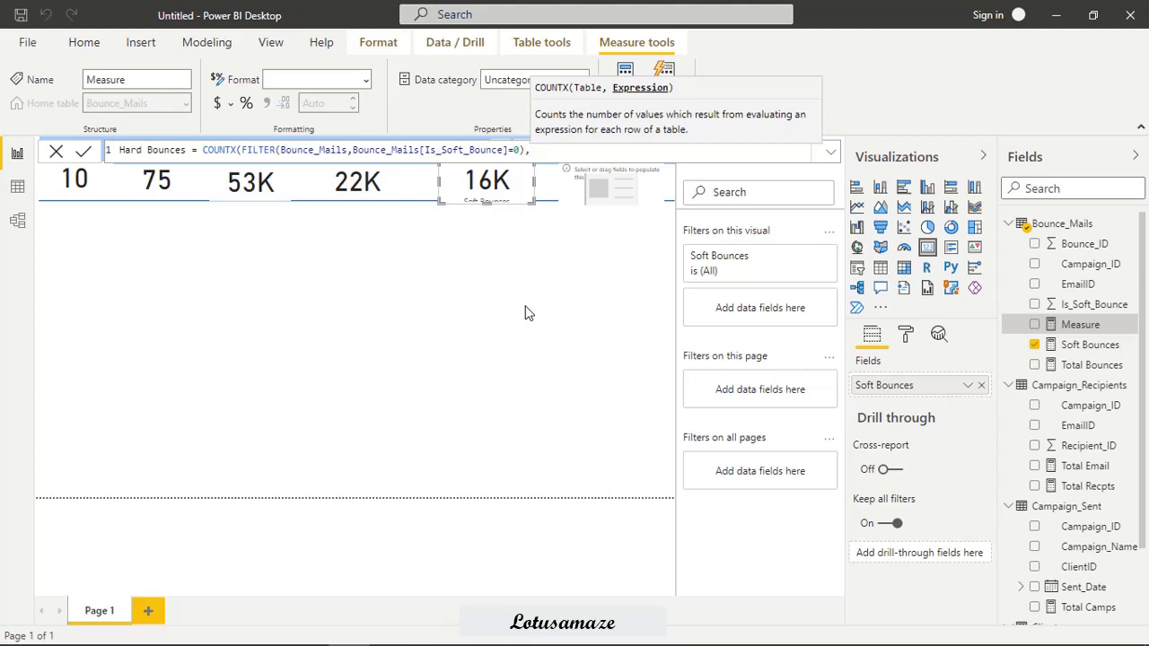
pyautogui.write('B')
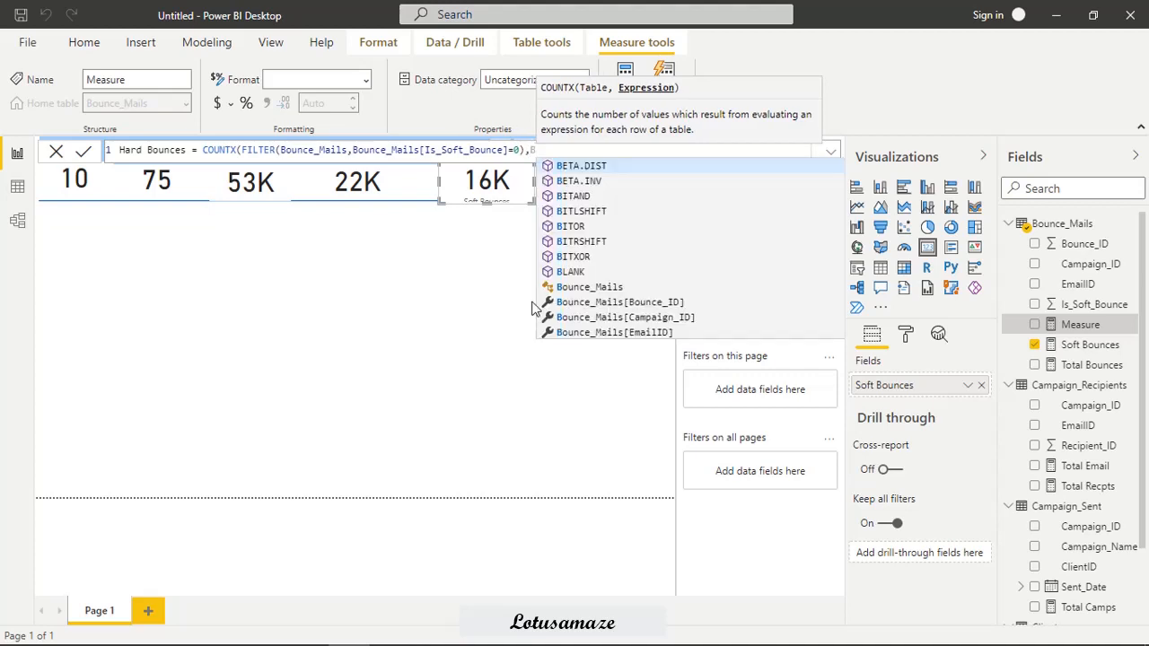
# Complete the Hard Bounces formula with Bounce_Mails[Bounce_ID] as the counted expression and show the measure in the sixth card.
pyautogui.click(623, 305)
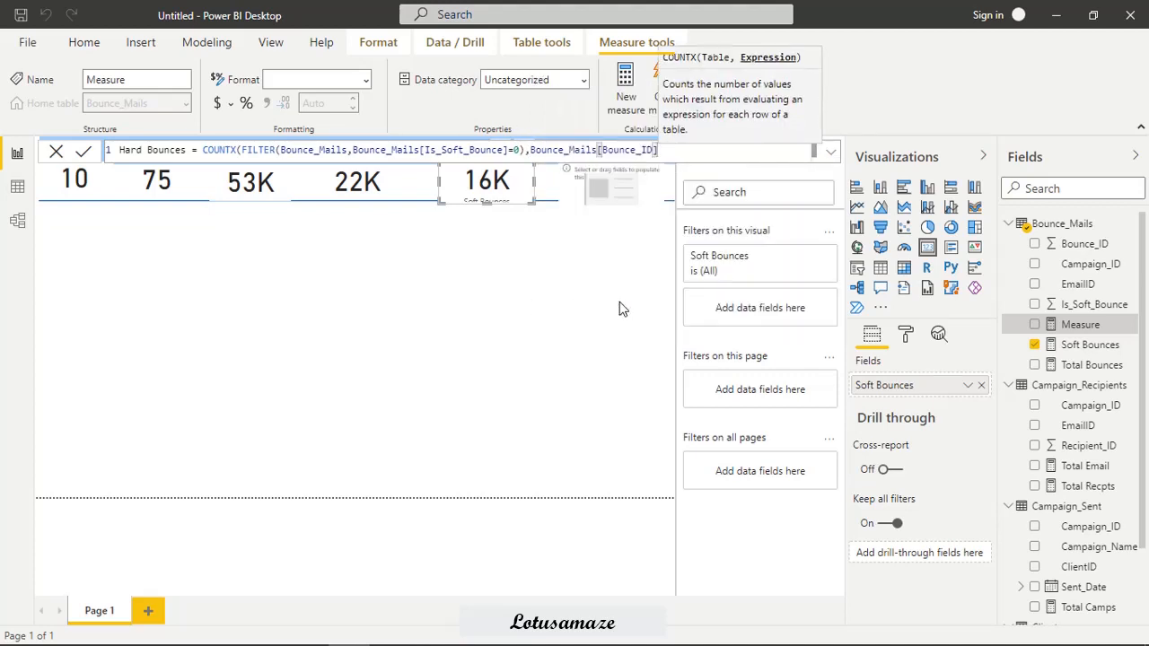
pyautogui.write(')')
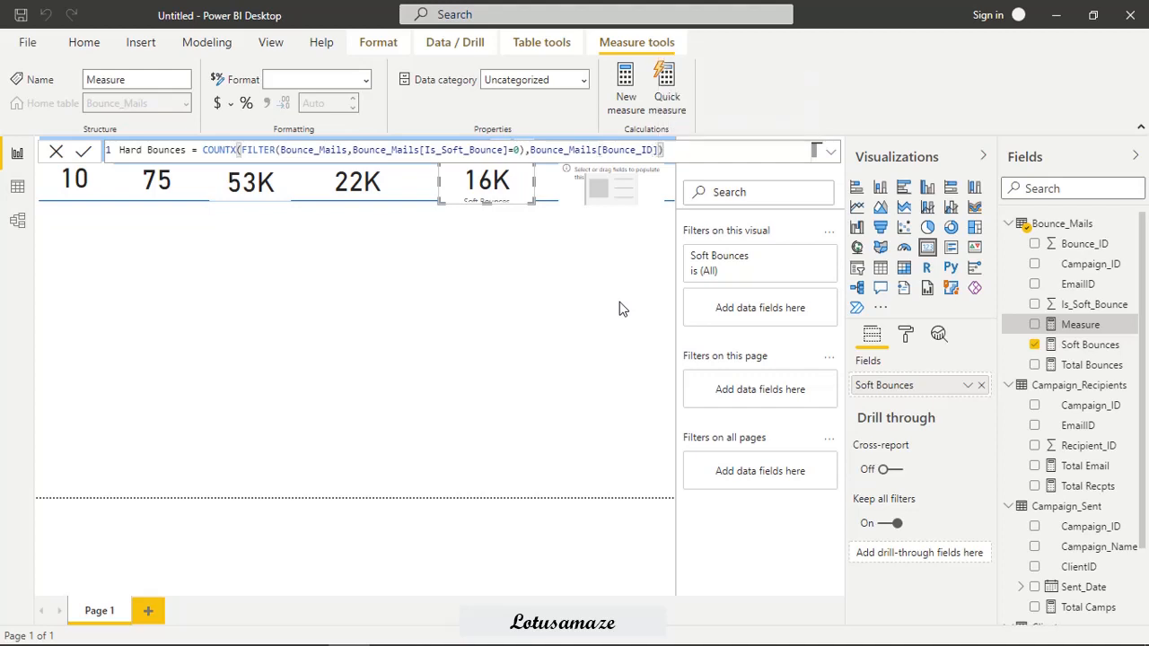
pyautogui.press('Return')
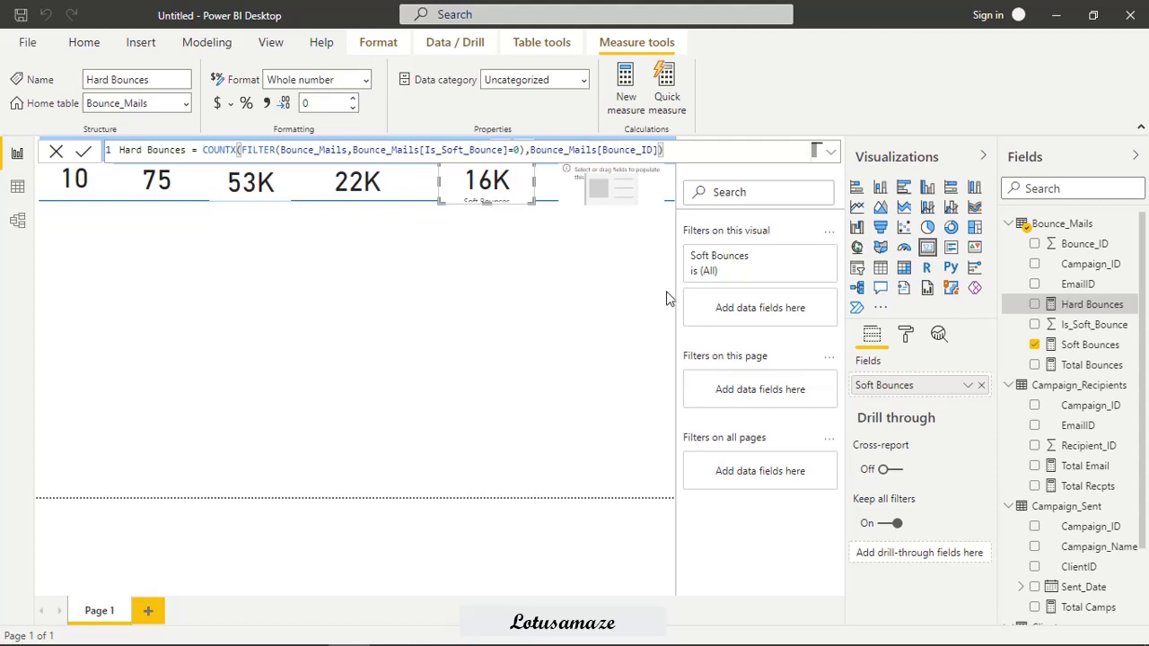
pyautogui.moveTo(1006, 312); pyautogui.dragTo(610, 216)
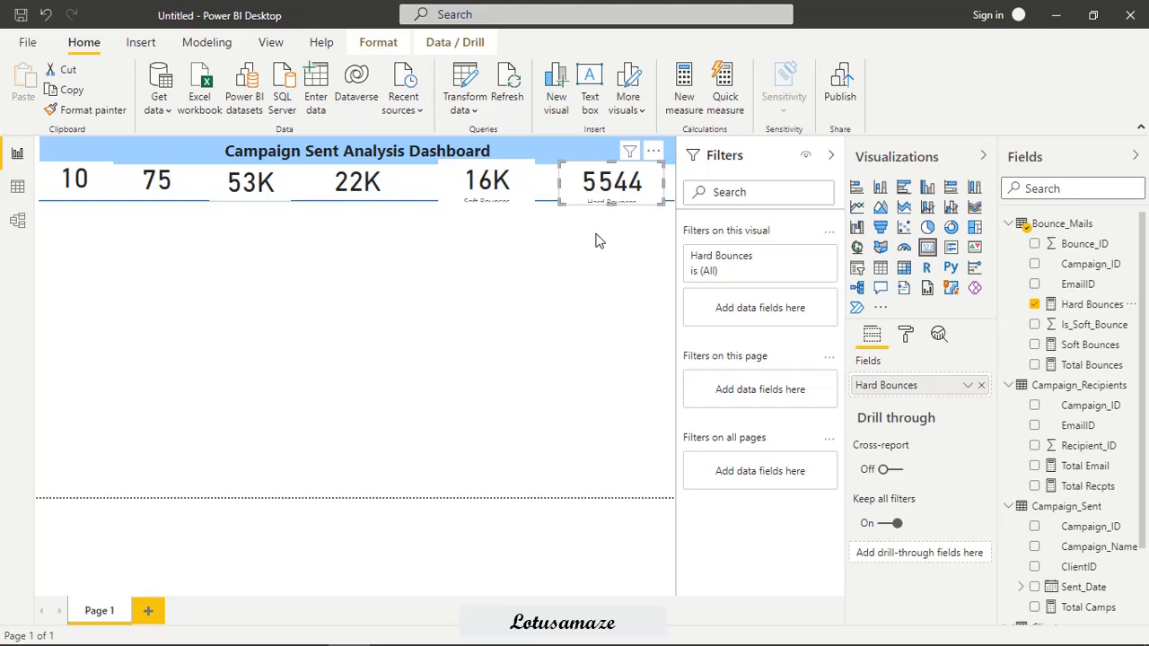
# Select all six cards together and set their height to 80.
pyautogui.click(90, 192)
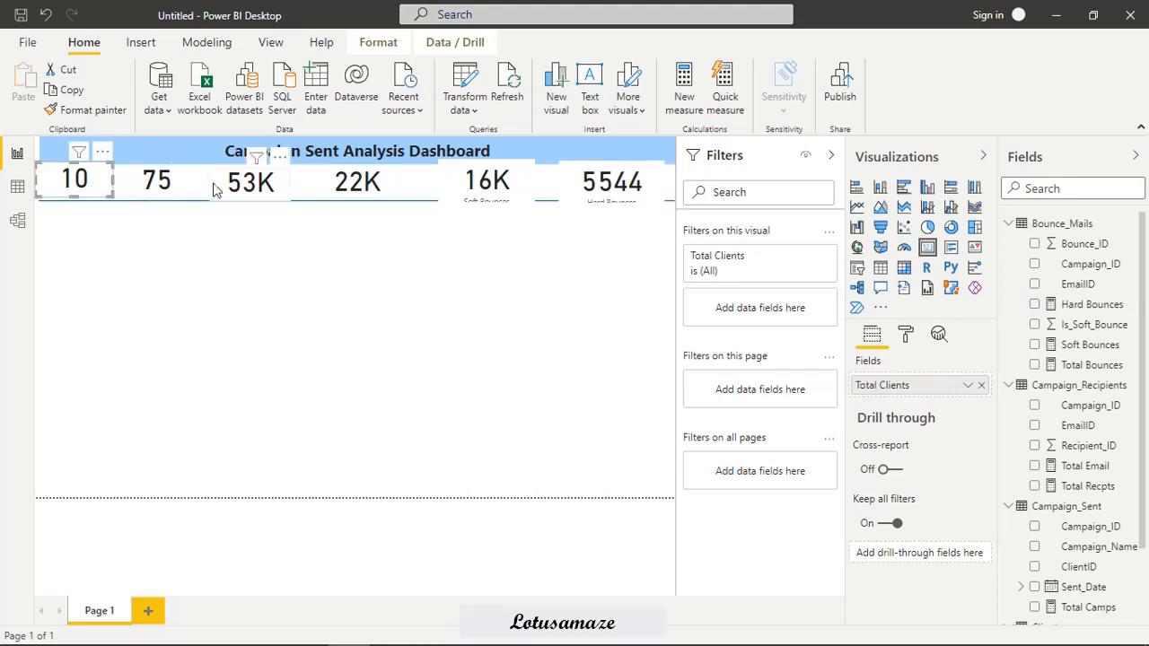
pyautogui.hotkey('ctrl', 'a')
pyautogui.click(907, 338)
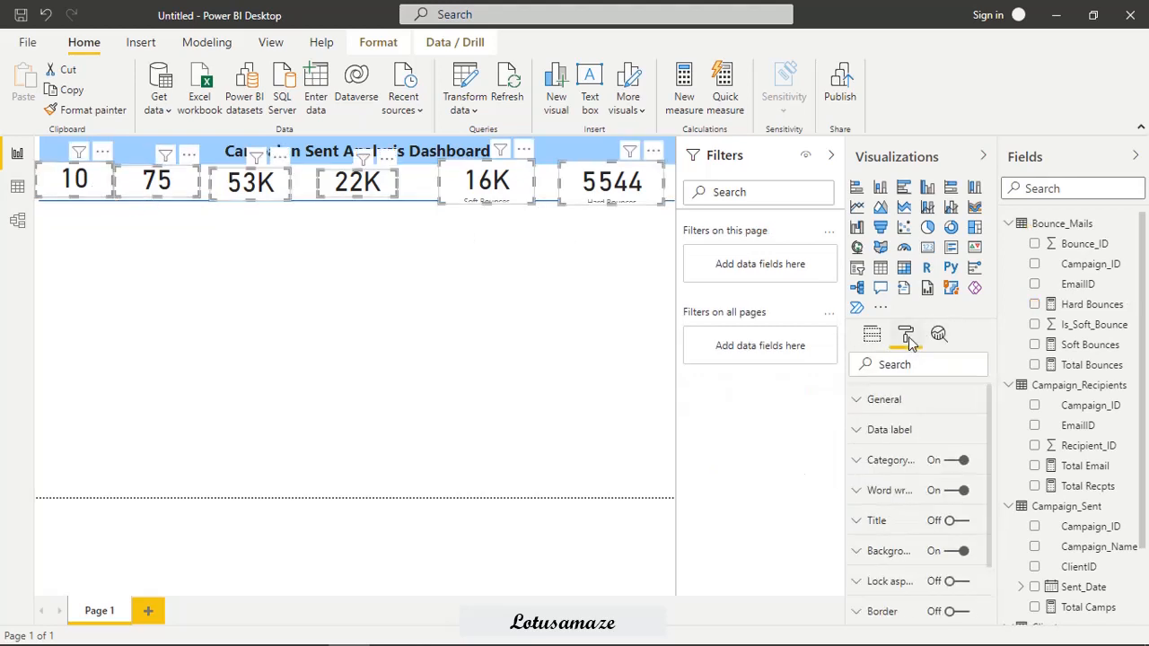
pyautogui.click(863, 403)
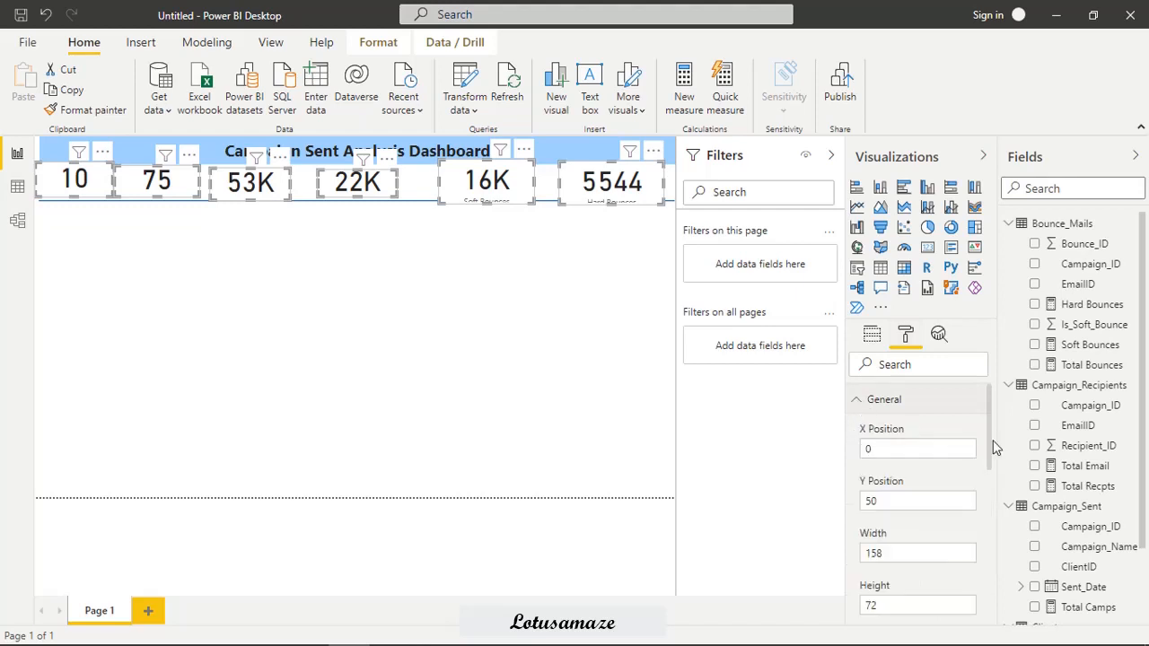
pyautogui.moveTo(987, 420); pyautogui.dragTo(992, 457)
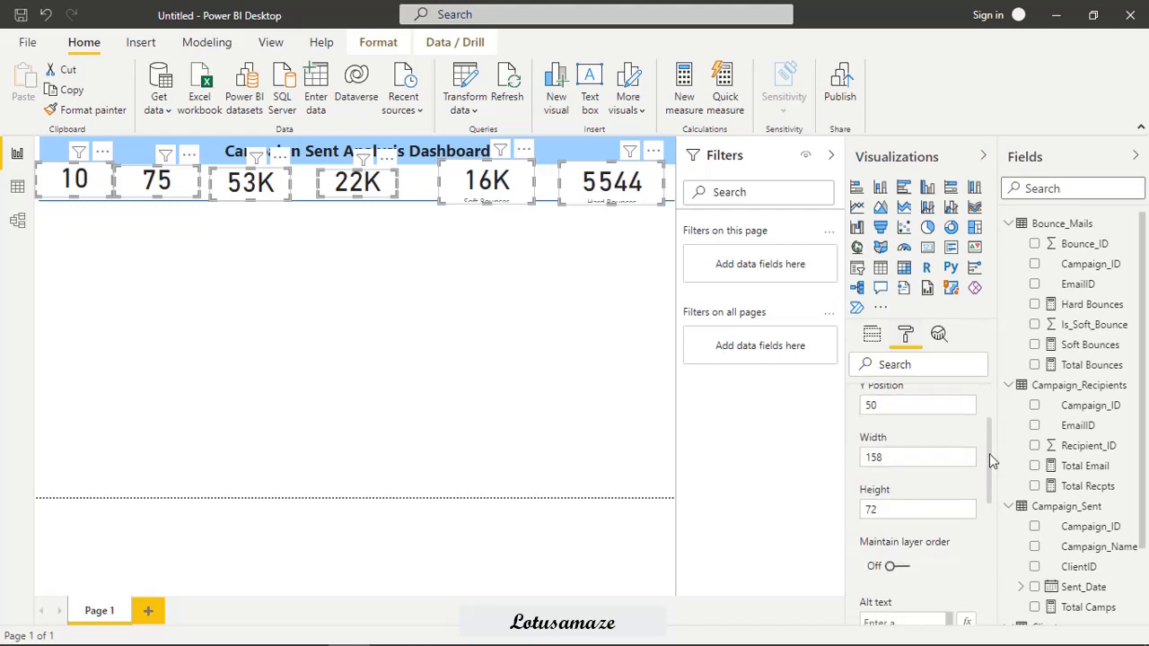
pyautogui.moveTo(883, 510); pyautogui.dragTo(847, 519)
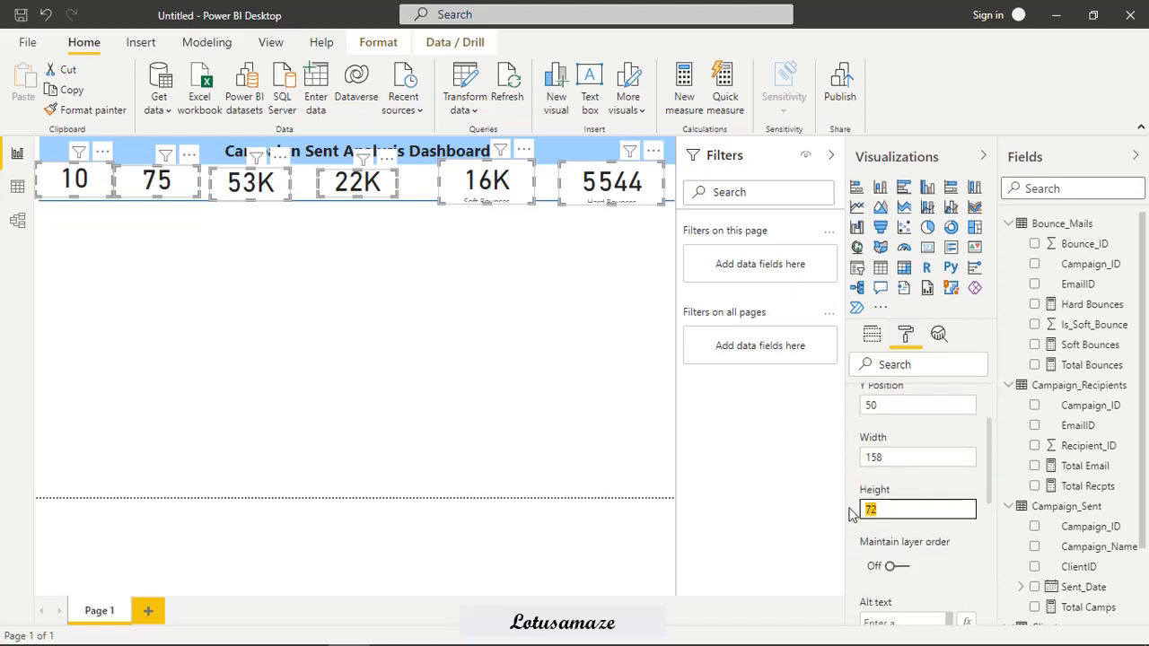
pyautogui.write('40')
pyautogui.press('Return')
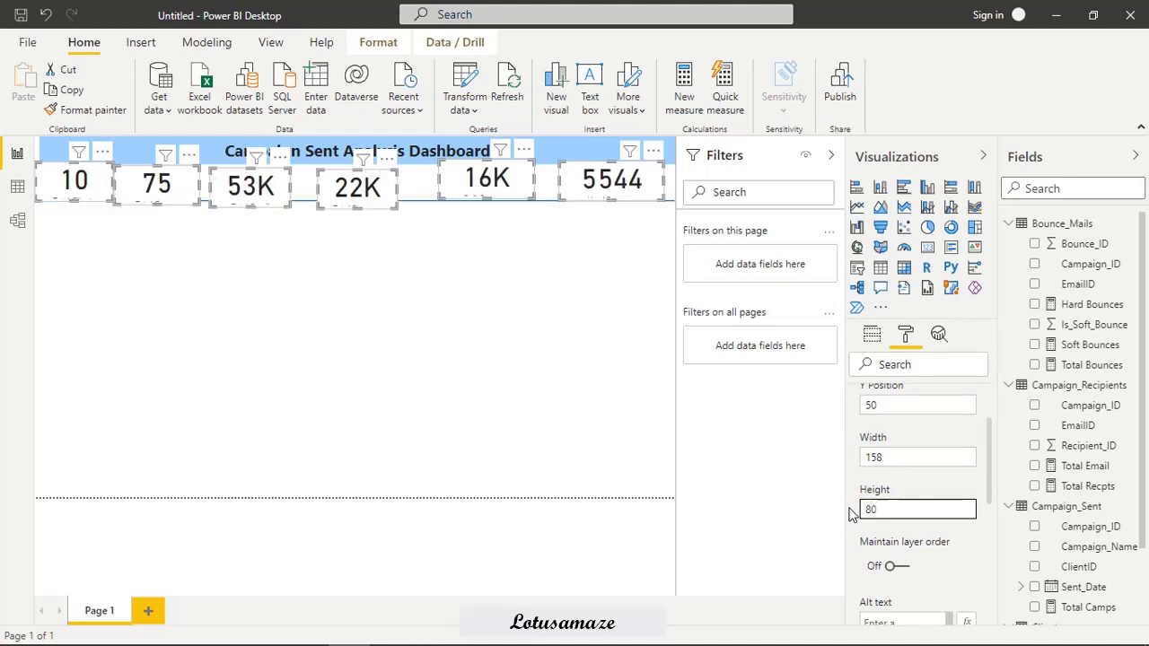
# Set the data label display units of the six selected cards to None.
pyautogui.scroll(-5, 988, 564)
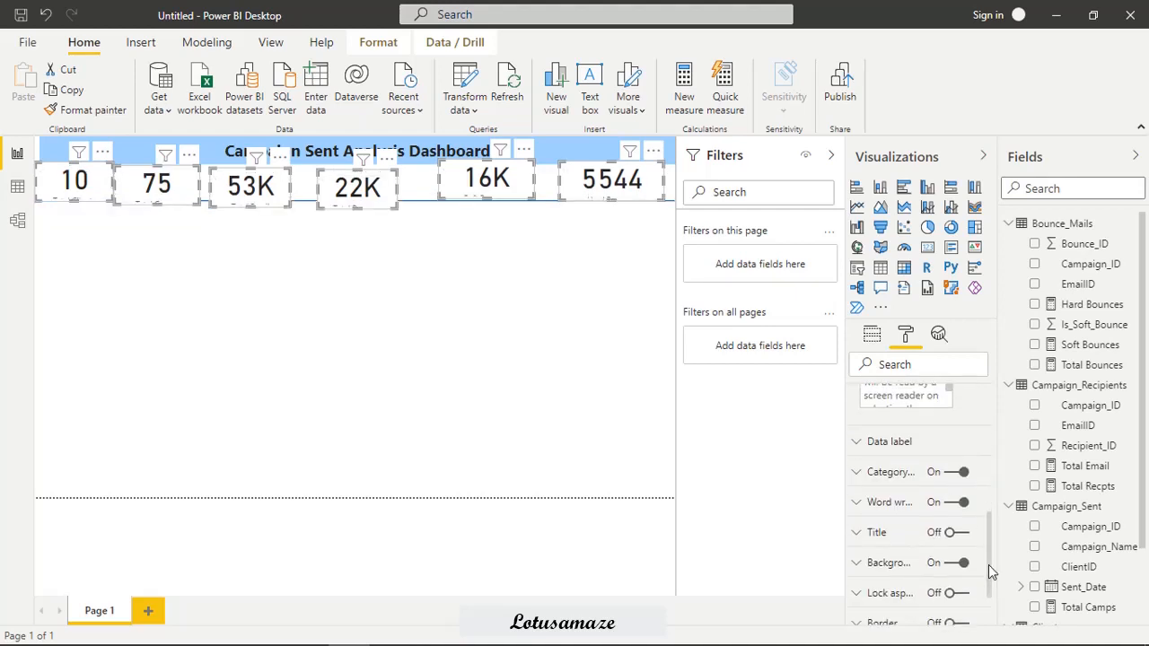
pyautogui.click(858, 447)
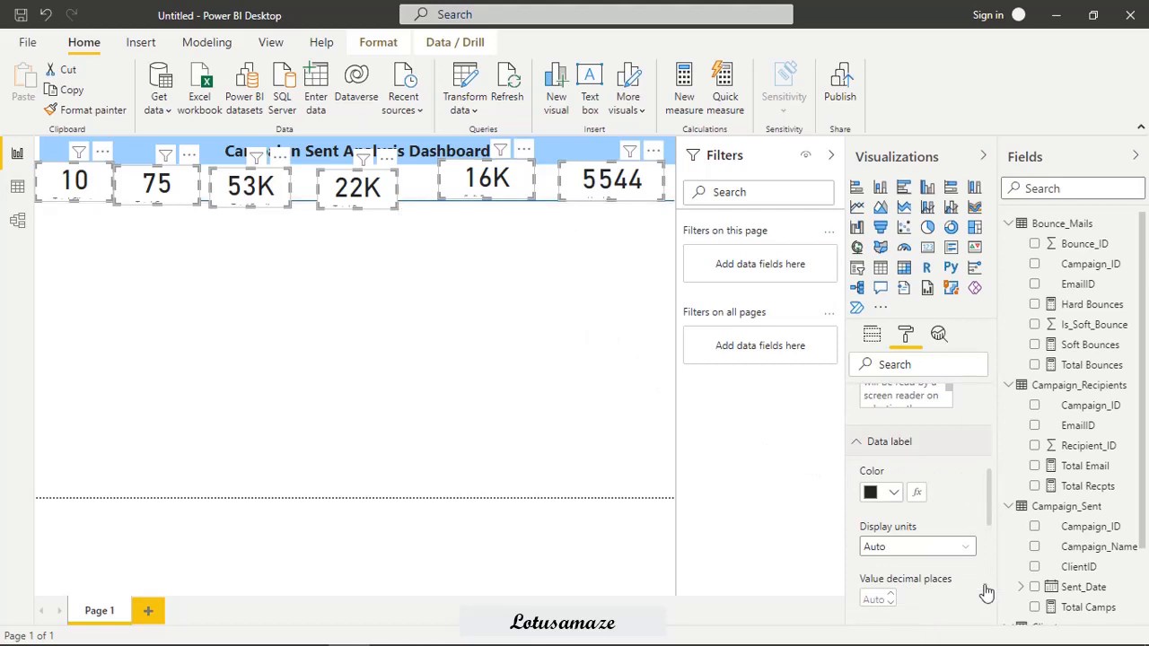
pyautogui.click(967, 548)
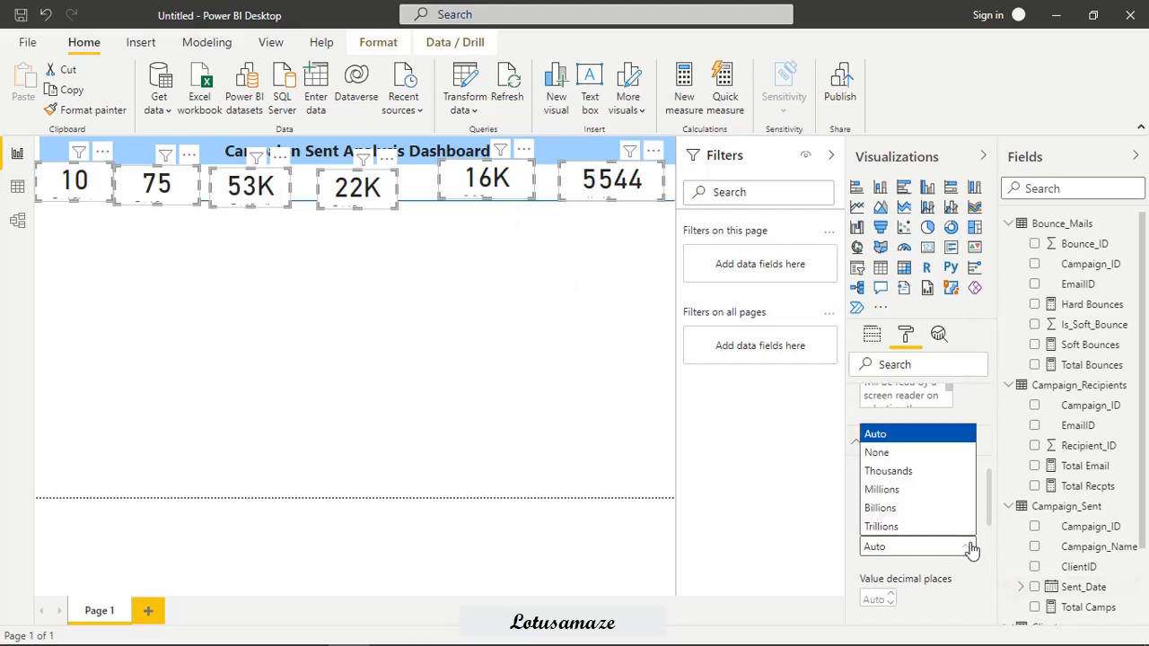
pyautogui.click(878, 455)
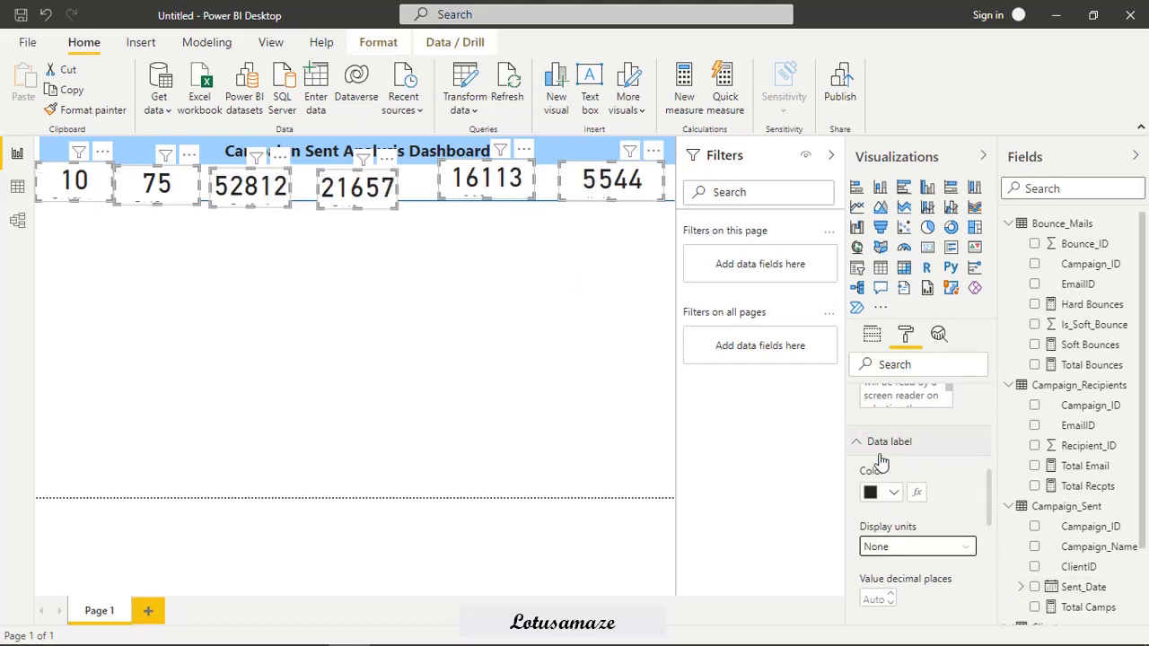
# Set the selected cards' data label text size to 20 pt and their data label colour to dark blue.
pyautogui.scroll(-4, 992, 511)
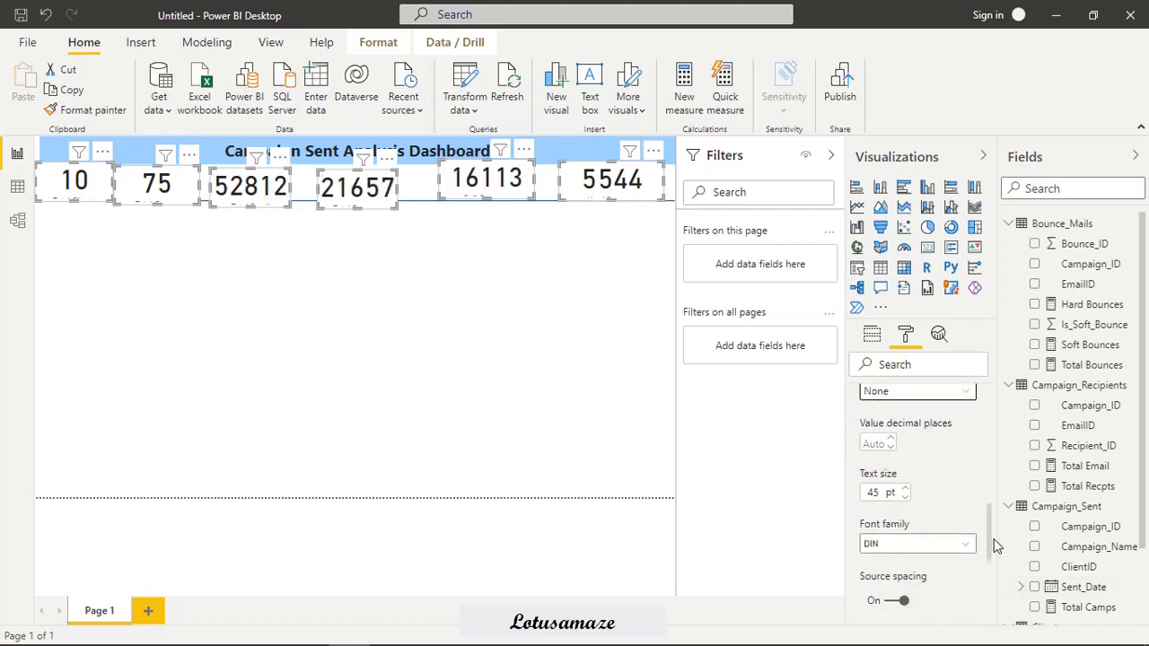
pyautogui.doubleClick(877, 479)
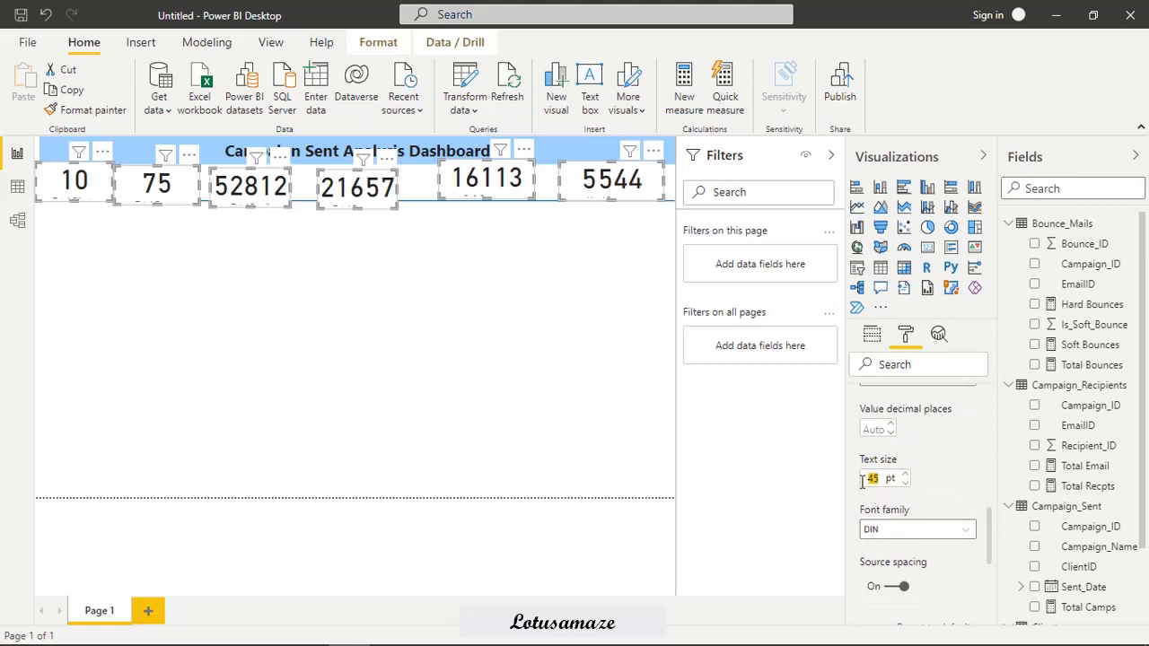
pyautogui.write('20')
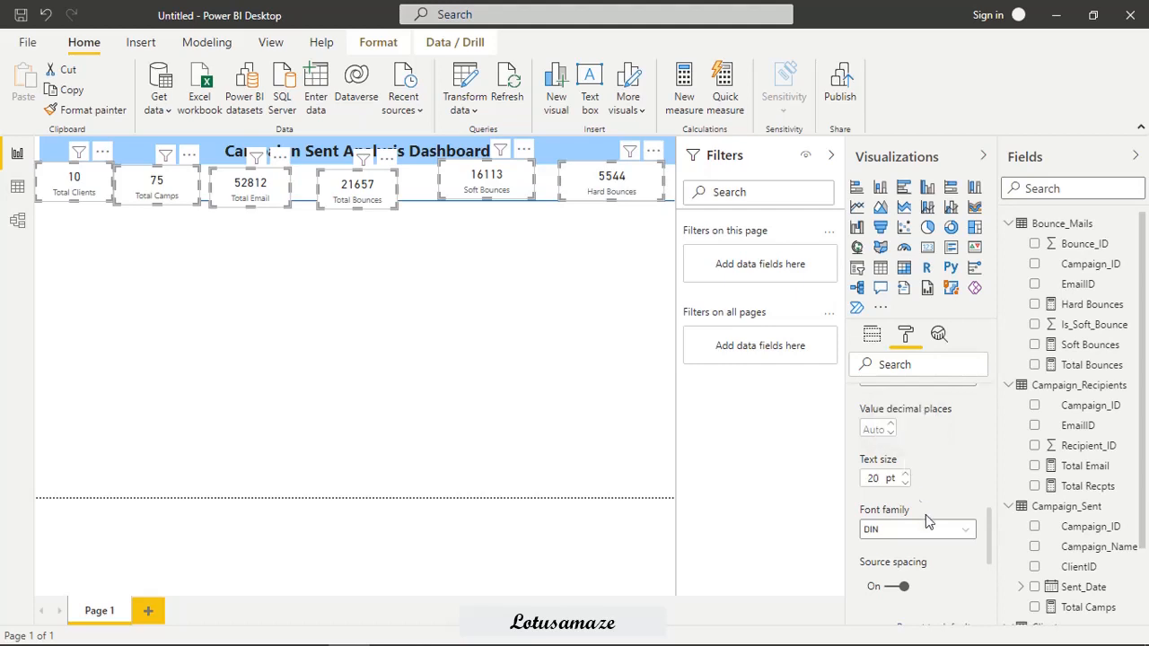
pyautogui.scroll(2, 893, 431)
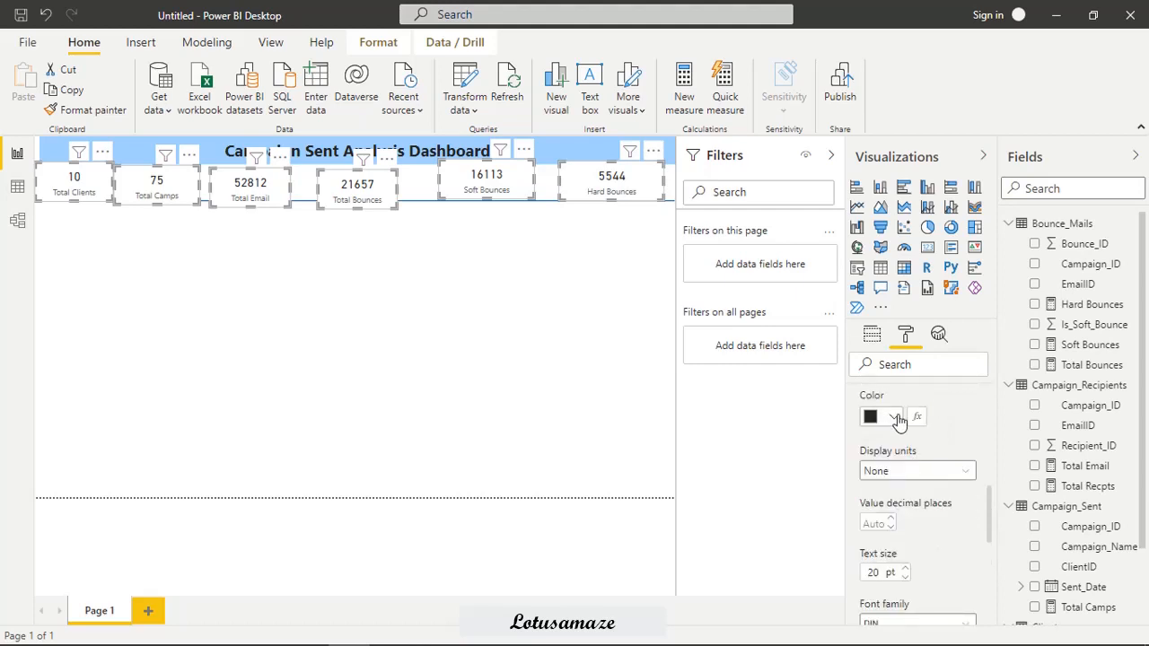
pyautogui.click(892, 417)
pyautogui.click(958, 339)
# Colour the category labels of the selected cards dark blue and set their text size to 14 pt.
pyautogui.moveTo(992, 525); pyautogui.dragTo(990, 580)
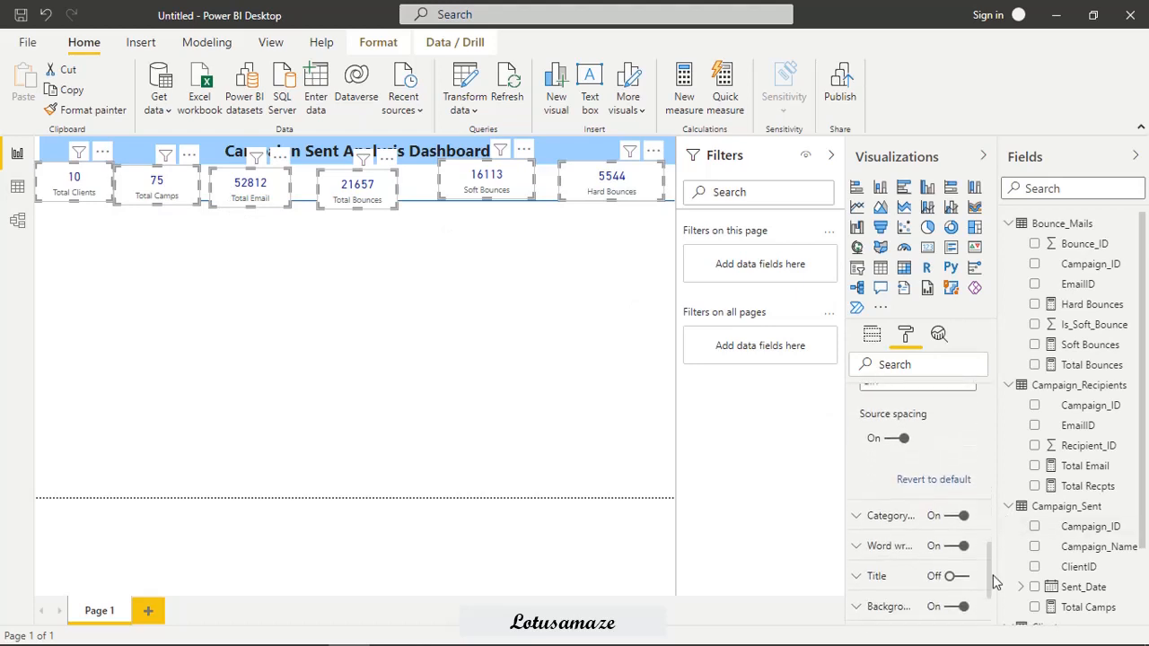
pyautogui.click(856, 516)
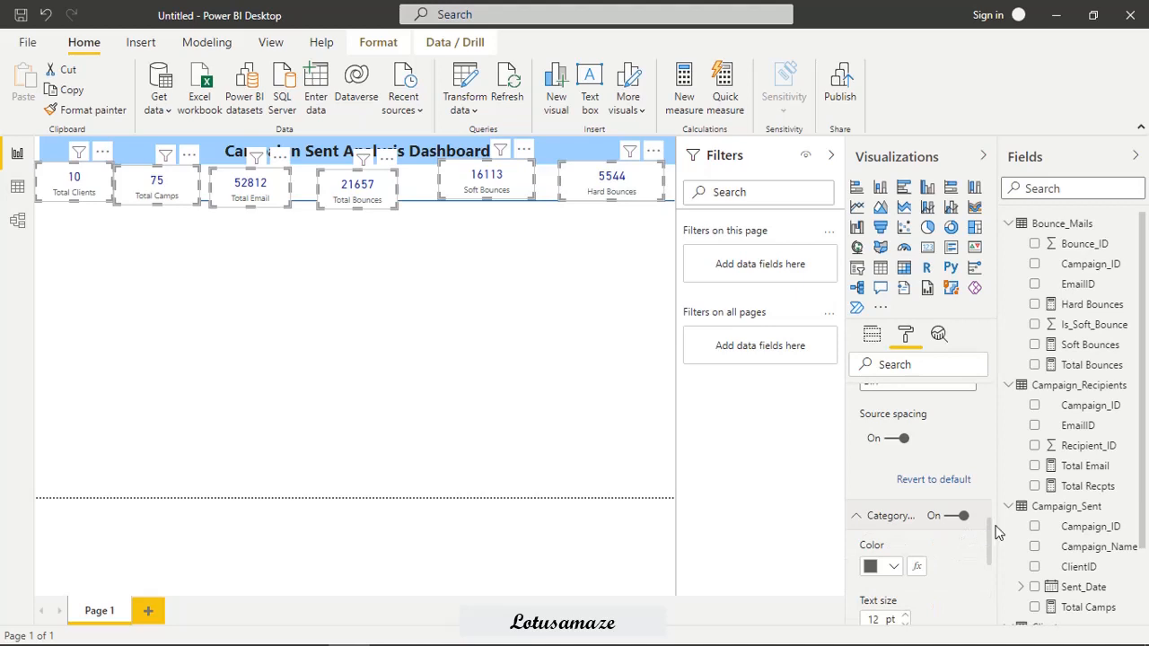
pyautogui.moveTo(987, 536); pyautogui.dragTo(979, 555)
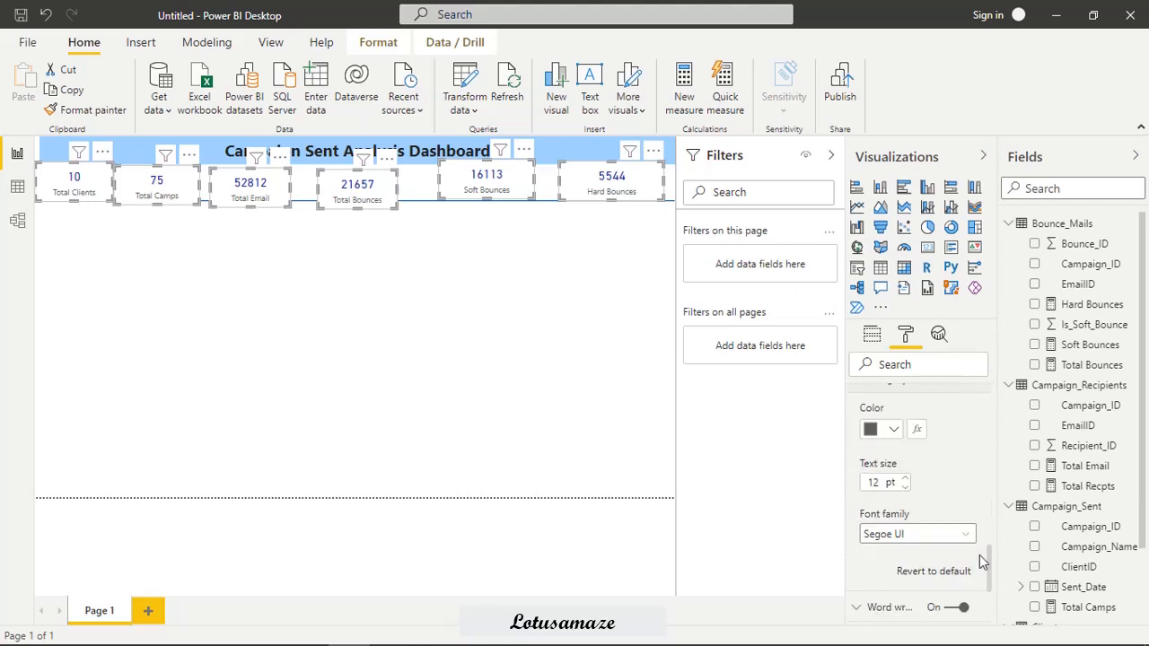
pyautogui.click(890, 432)
pyautogui.click(888, 351)
pyautogui.doubleClick(875, 482)
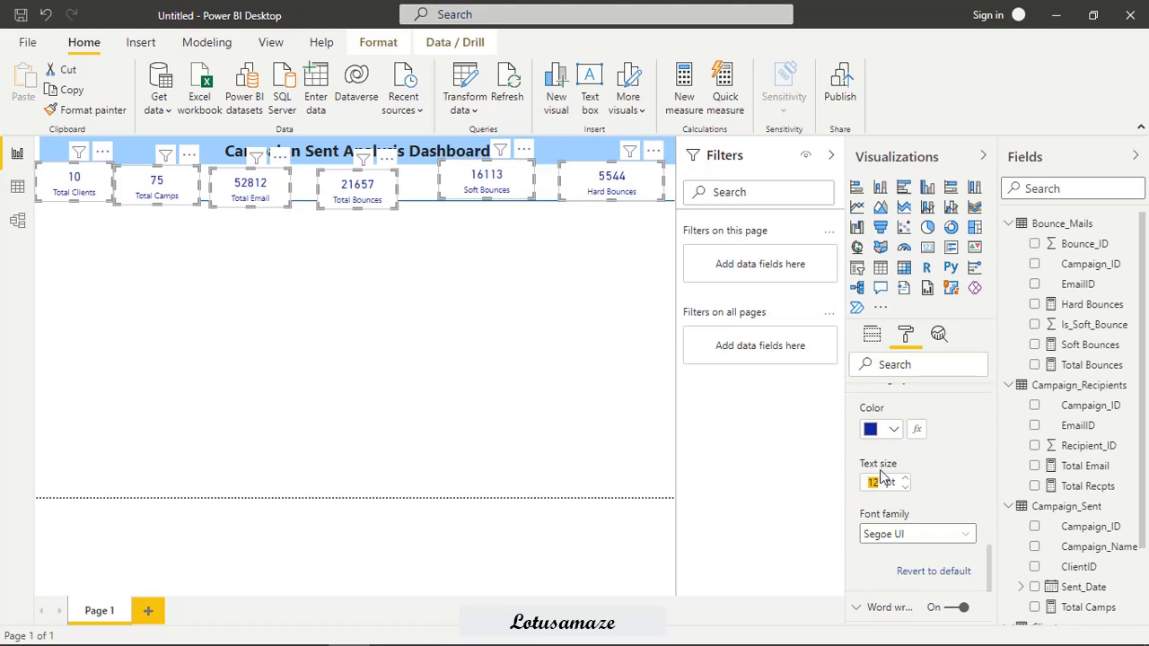
pyautogui.write('14')
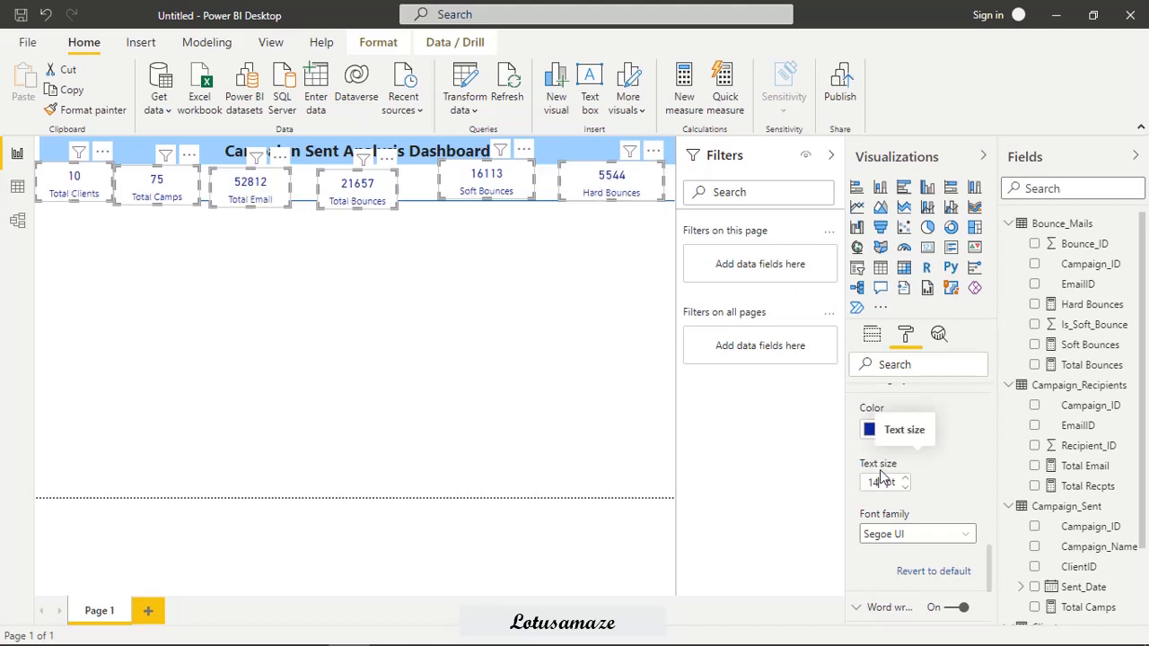
# Give the six selected cards a light grey background colour.
pyautogui.scroll(-3, 985, 571)
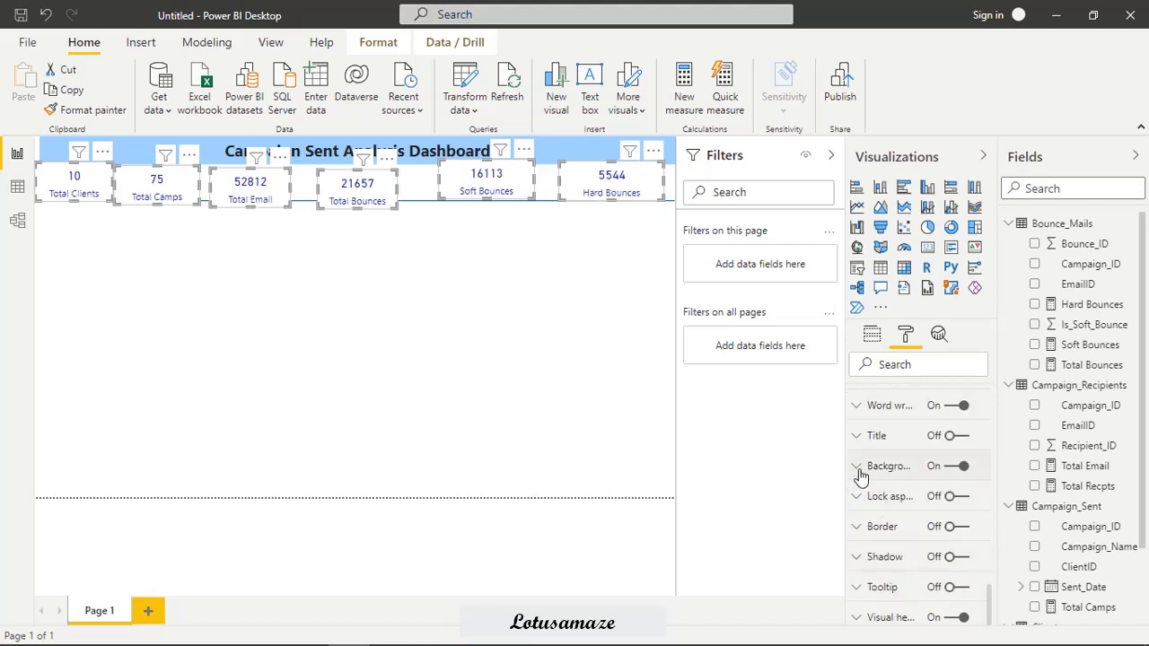
pyautogui.click(858, 468)
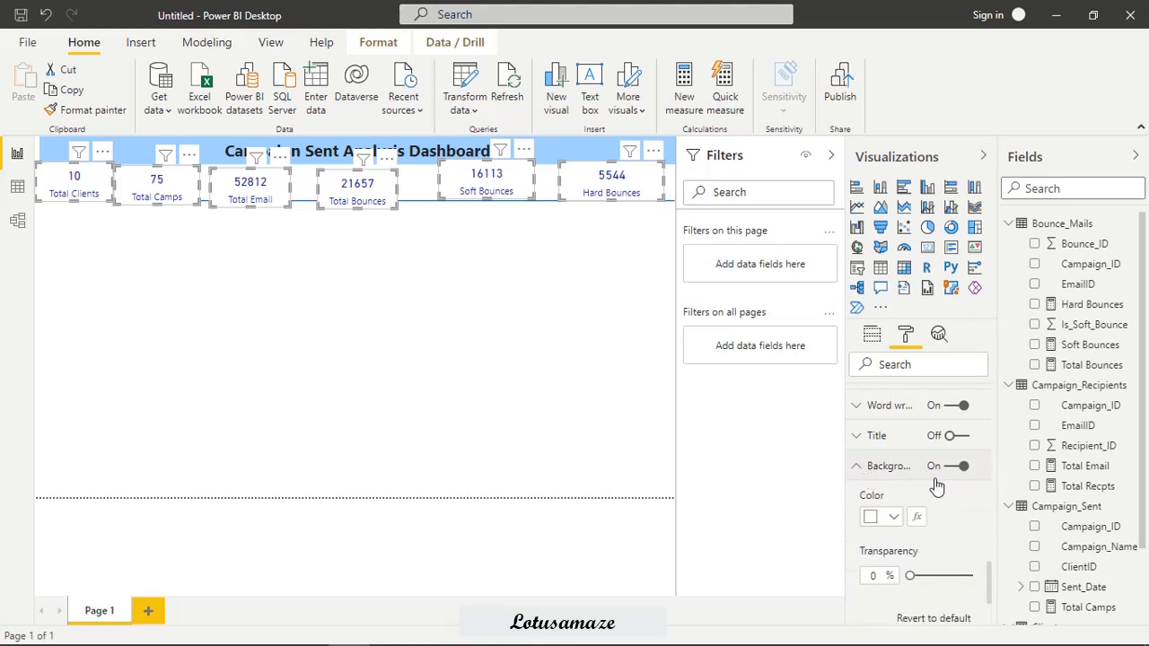
pyautogui.click(896, 519)
pyautogui.click(887, 307)
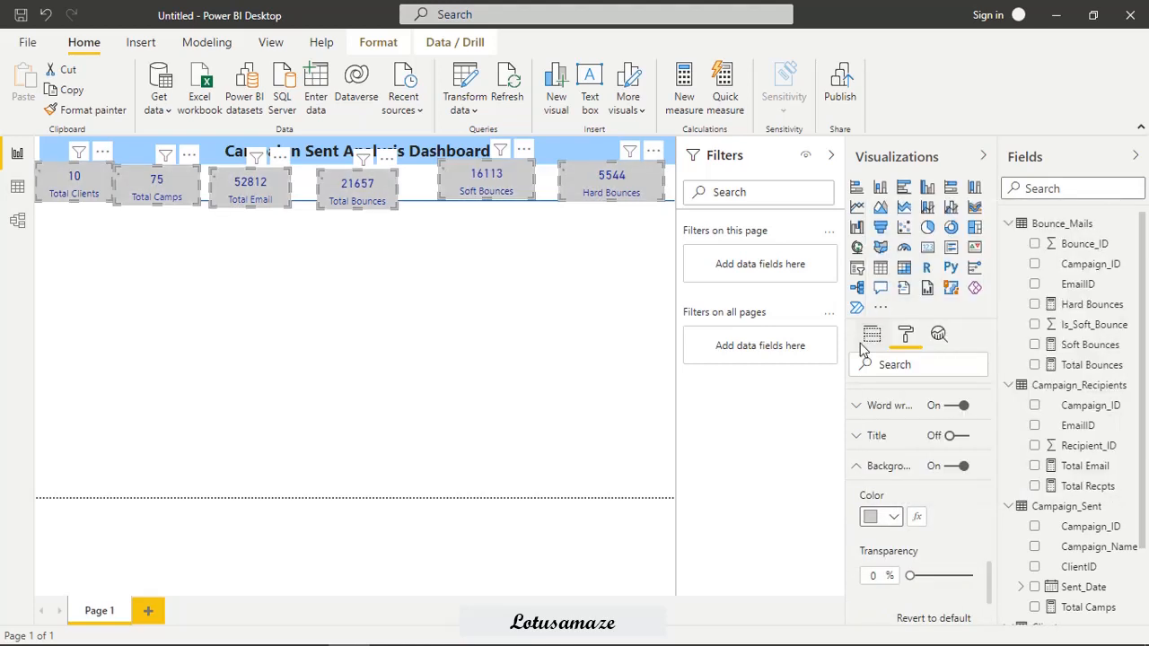
# Change the six selected cards' background to the lightest grey theme colour and turn on their borders.
pyautogui.click(892, 519)
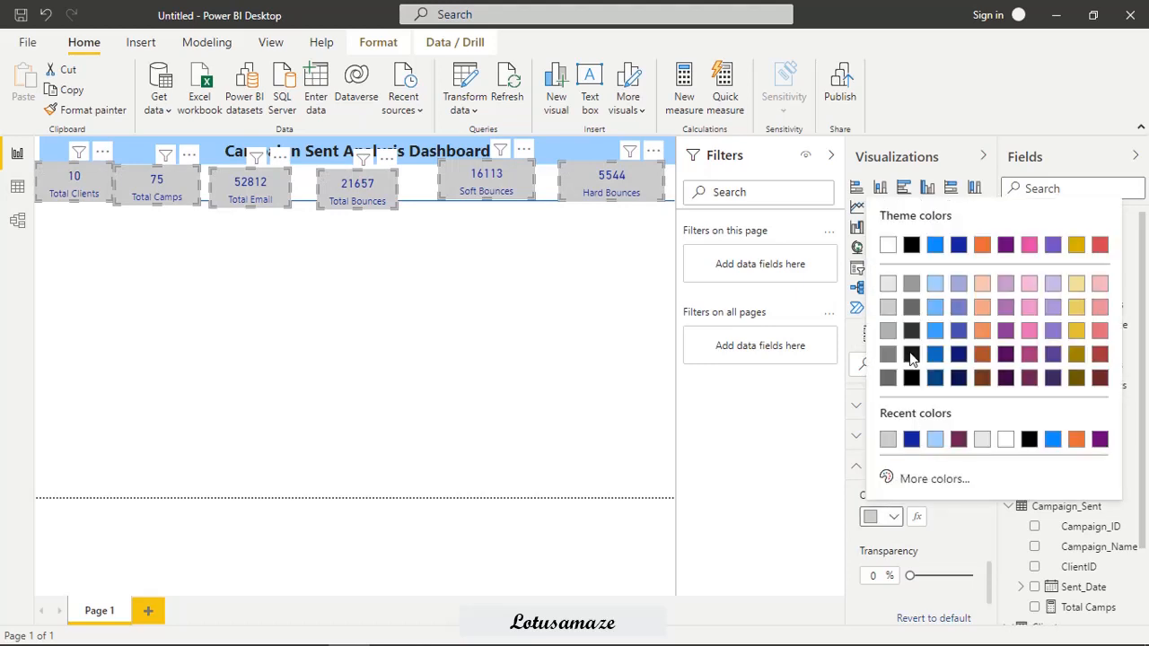
pyautogui.click(887, 285)
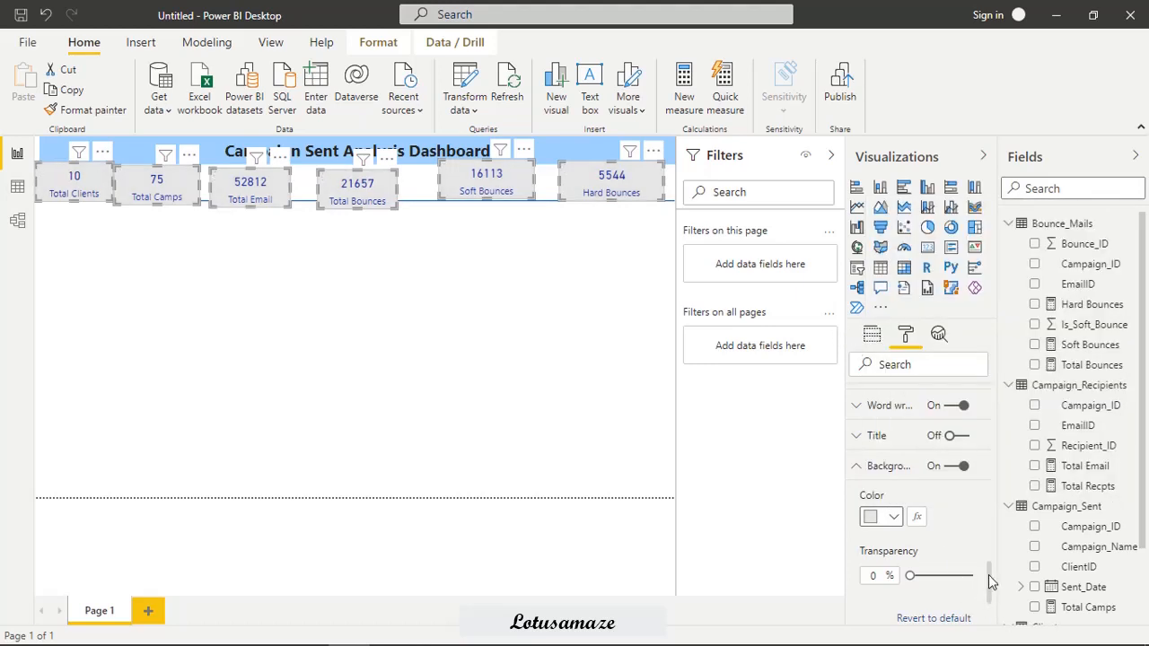
pyautogui.moveTo(990, 580); pyautogui.dragTo(992, 617)
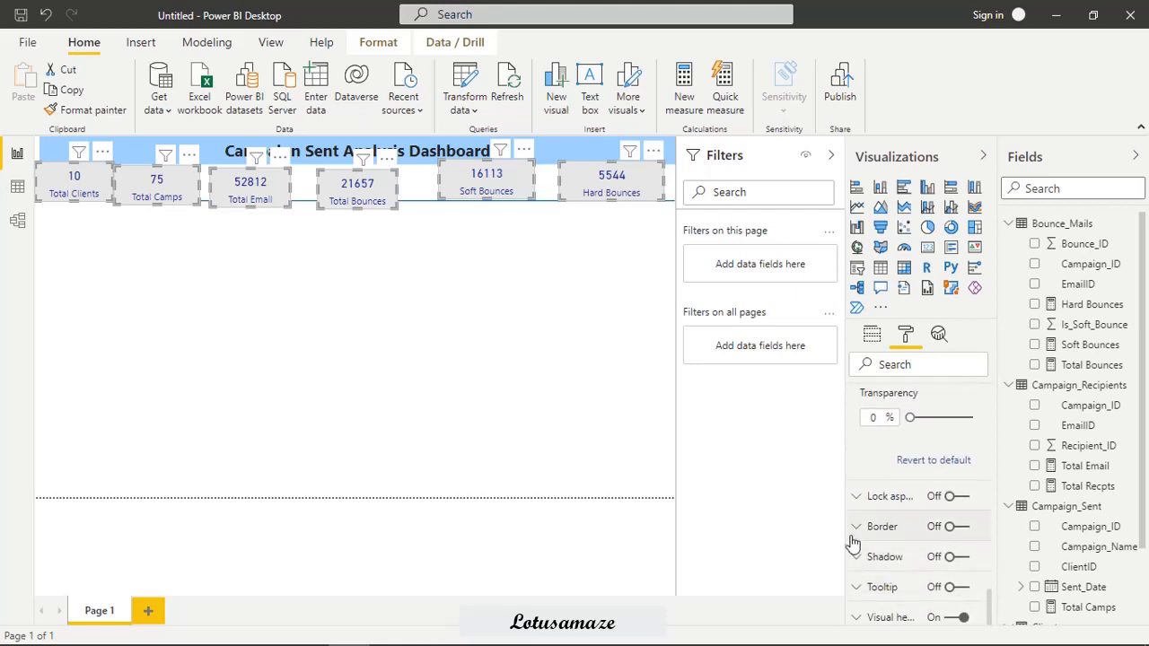
pyautogui.click(952, 527)
# Turn on the shadow of the six selected cards and set its colour to dark blue.
pyautogui.moveTo(988, 602); pyautogui.dragTo(987, 617)
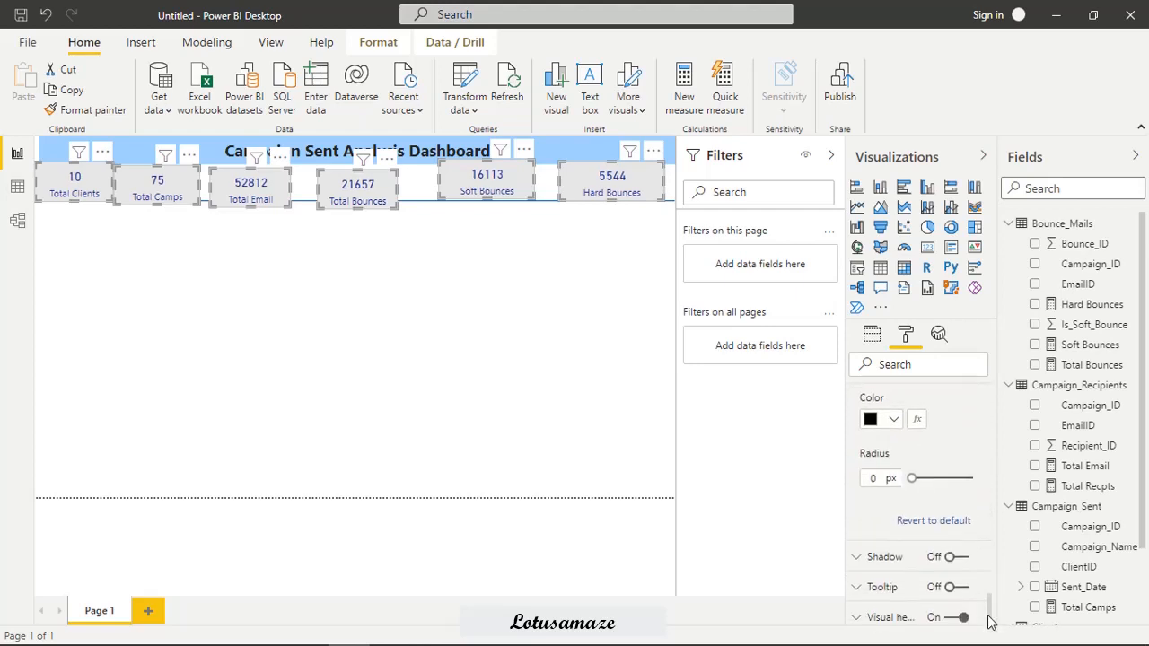
pyautogui.click(951, 557)
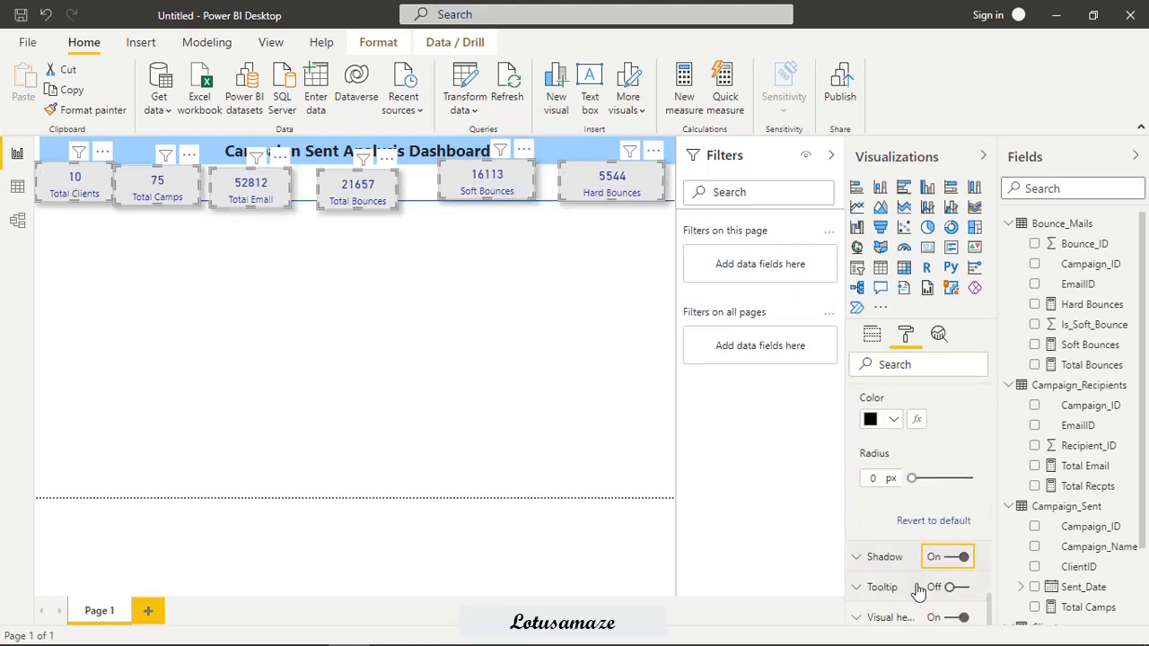
pyautogui.click(858, 558)
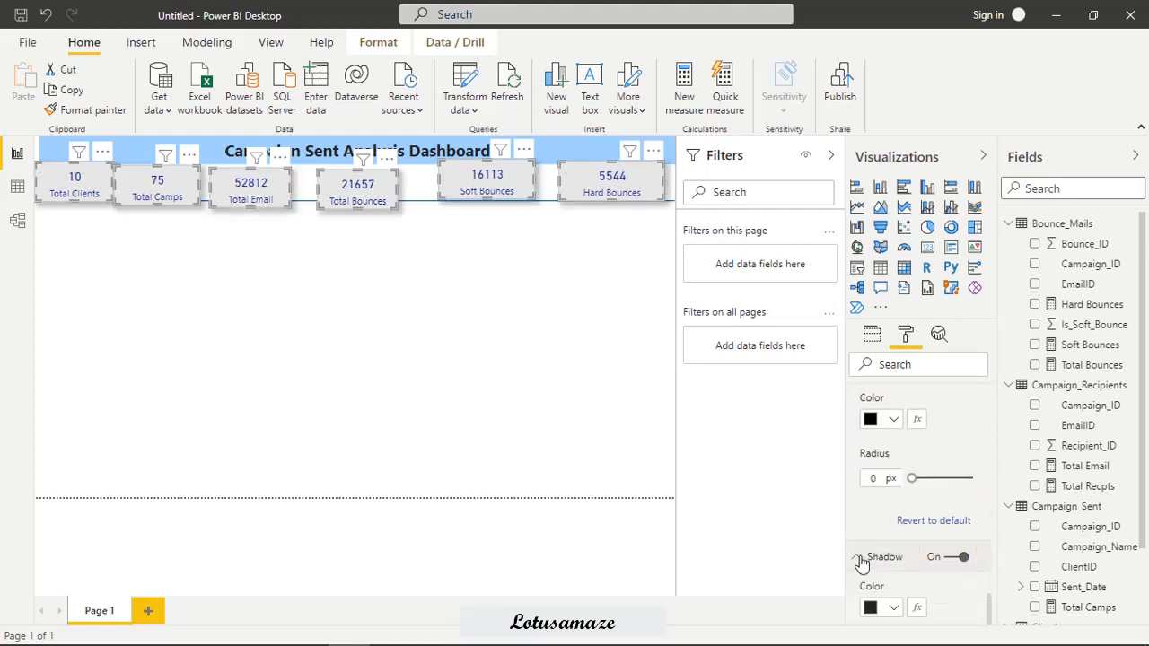
pyautogui.click(871, 607)
pyautogui.click(948, 531)
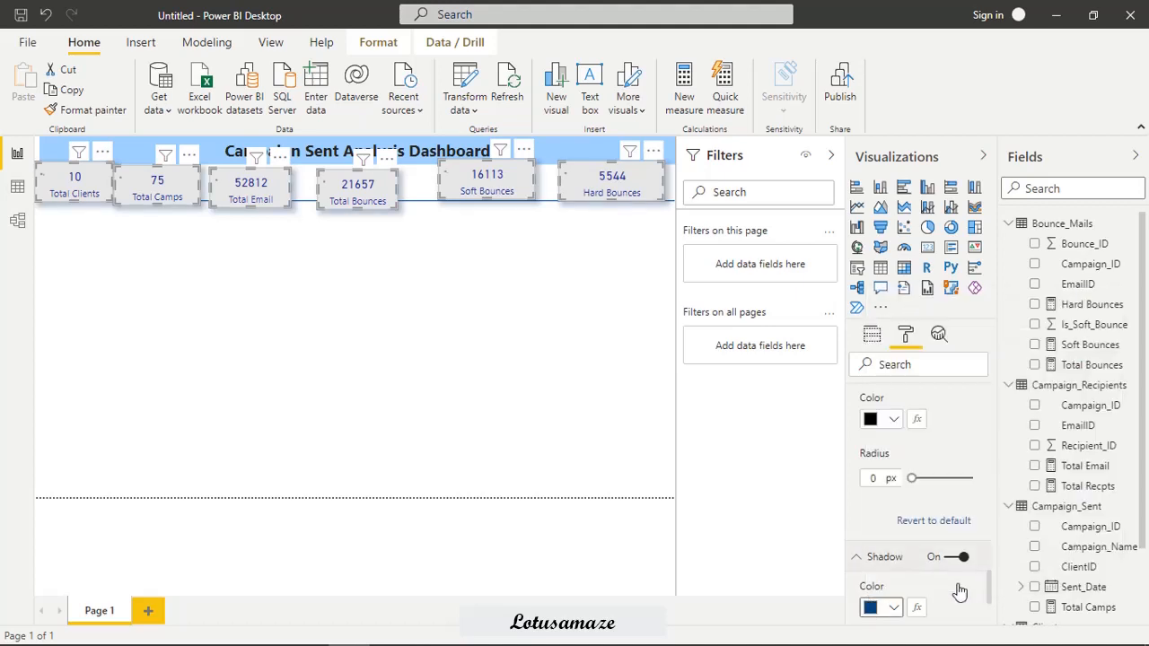
pyautogui.moveTo(989, 586); pyautogui.dragTo(990, 618)
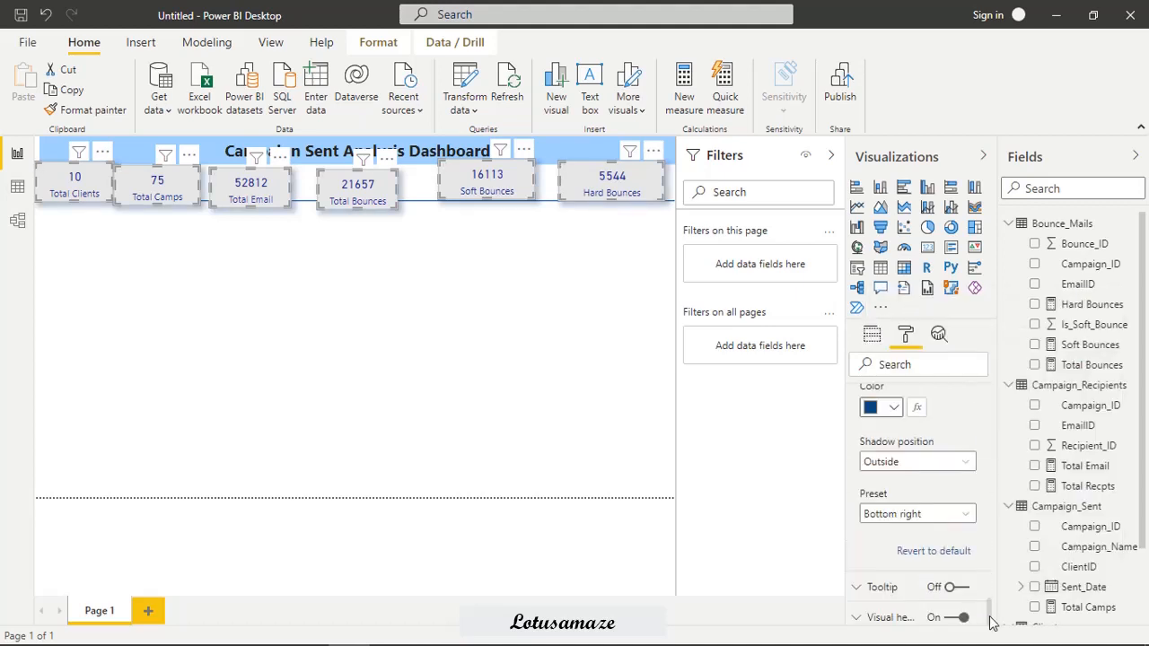
pyautogui.click(618, 284)
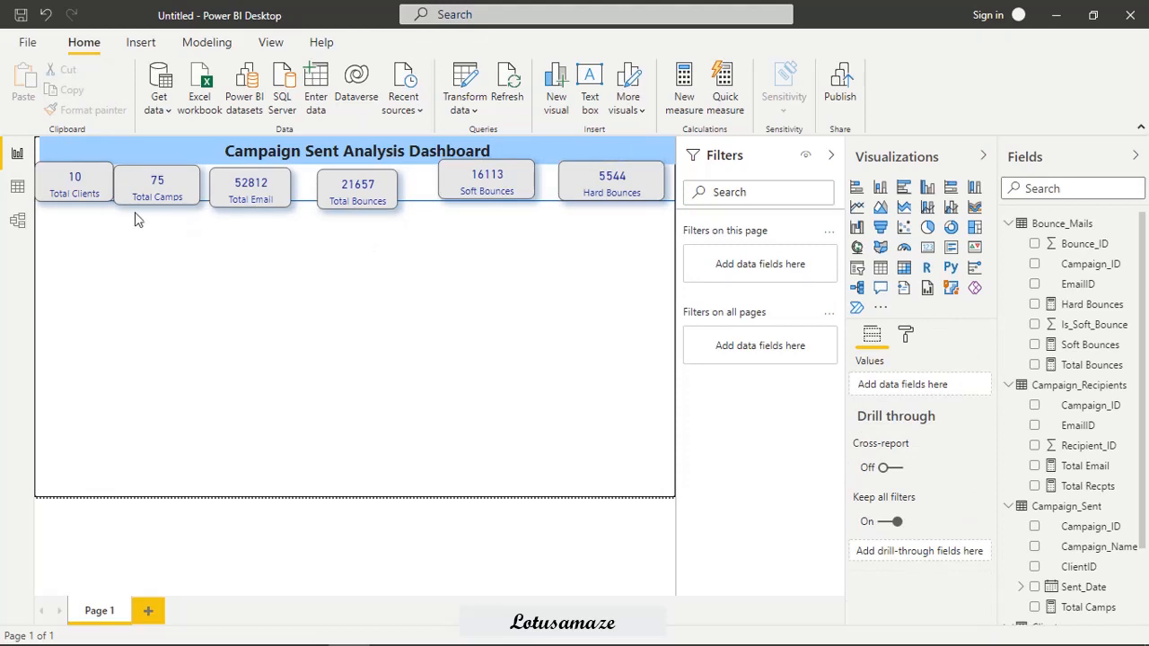
# Move the horizontal blue line slightly down so that it sits below the row of cards.
pyautogui.click(303, 204)
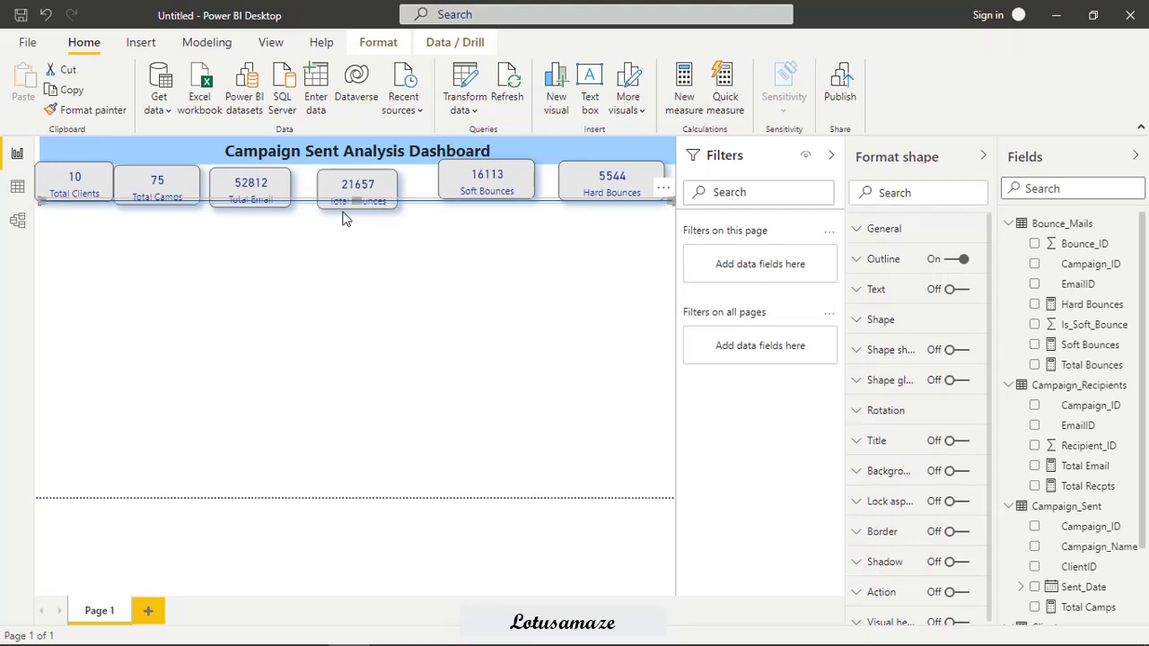
pyautogui.press('Down')
pyautogui.press('Down')
pyautogui.press('Down')
pyautogui.press('Down')
pyautogui.press('Down')
pyautogui.press('Down')
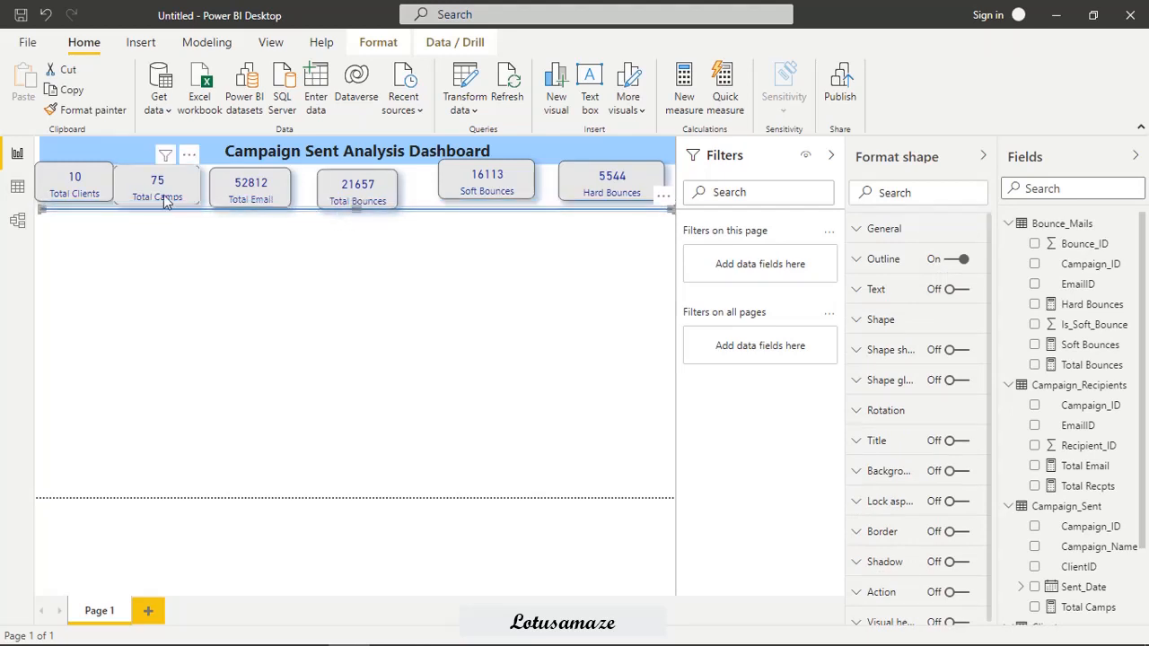
# Reposition the Total Clients, Total Camps, Total Email and Total Bounces cards to even out the row above the blue line.
pyautogui.click(71, 181)
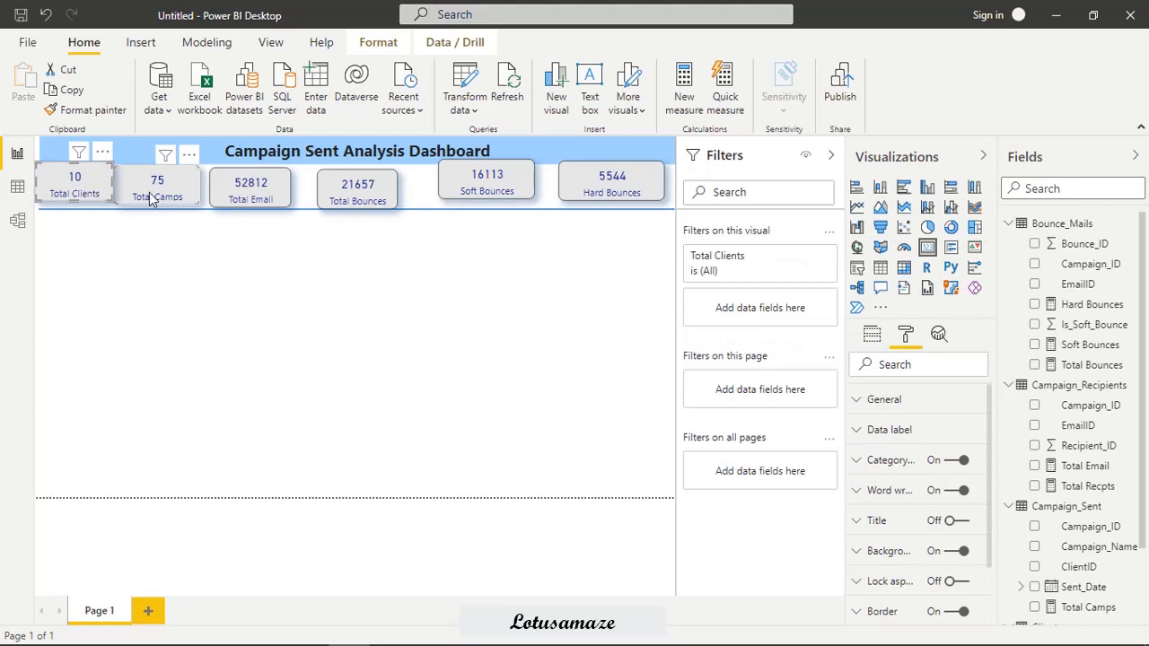
pyautogui.moveTo(149, 197)
pyautogui.mouseDown()
pyautogui.moveTo(167, 198)
pyautogui.moveTo(159, 192)
pyautogui.mouseUp()
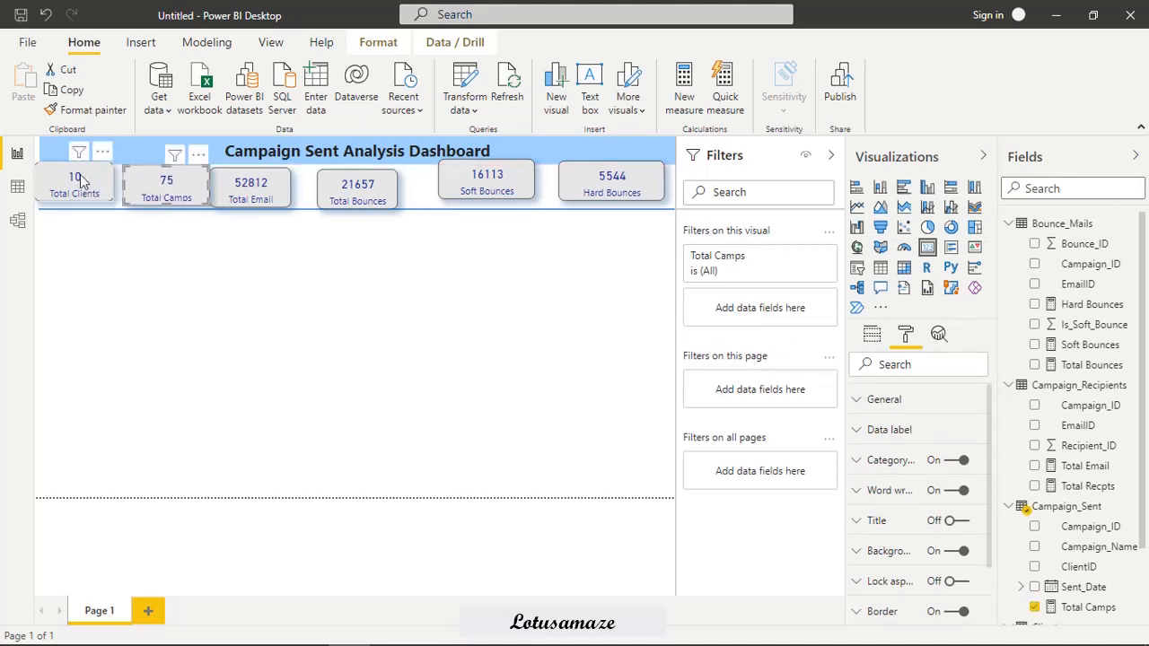
pyautogui.moveTo(87, 182); pyautogui.dragTo(91, 185)
pyautogui.moveTo(257, 188); pyautogui.dragTo(261, 191)
pyautogui.moveTo(359, 200); pyautogui.dragTo(348, 193)
pyautogui.click(628, 274)
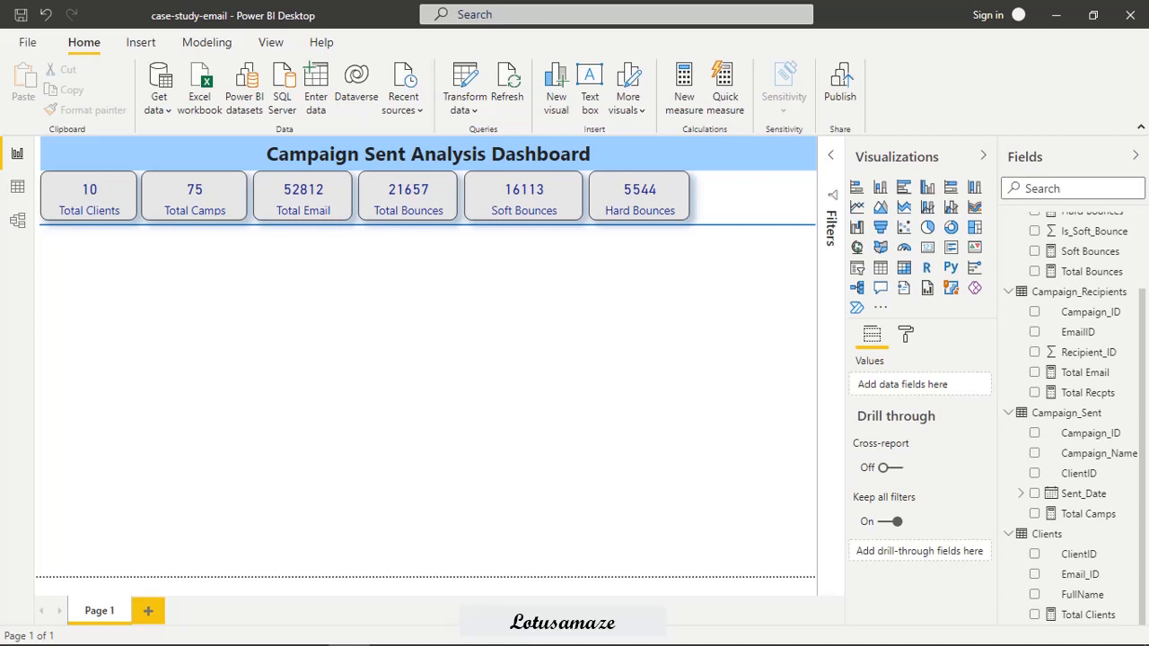
# Add a small slicer below the Total Clients card and fill it with FullName from the Clients table.
pyautogui.click(530, 298)
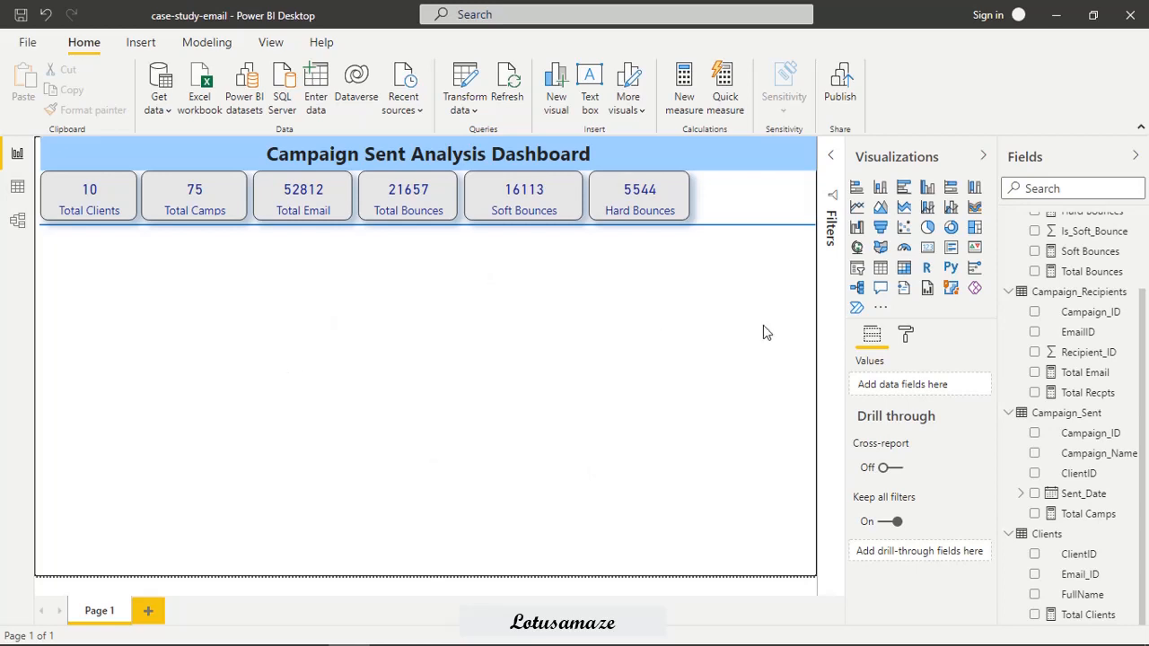
pyautogui.click(857, 269)
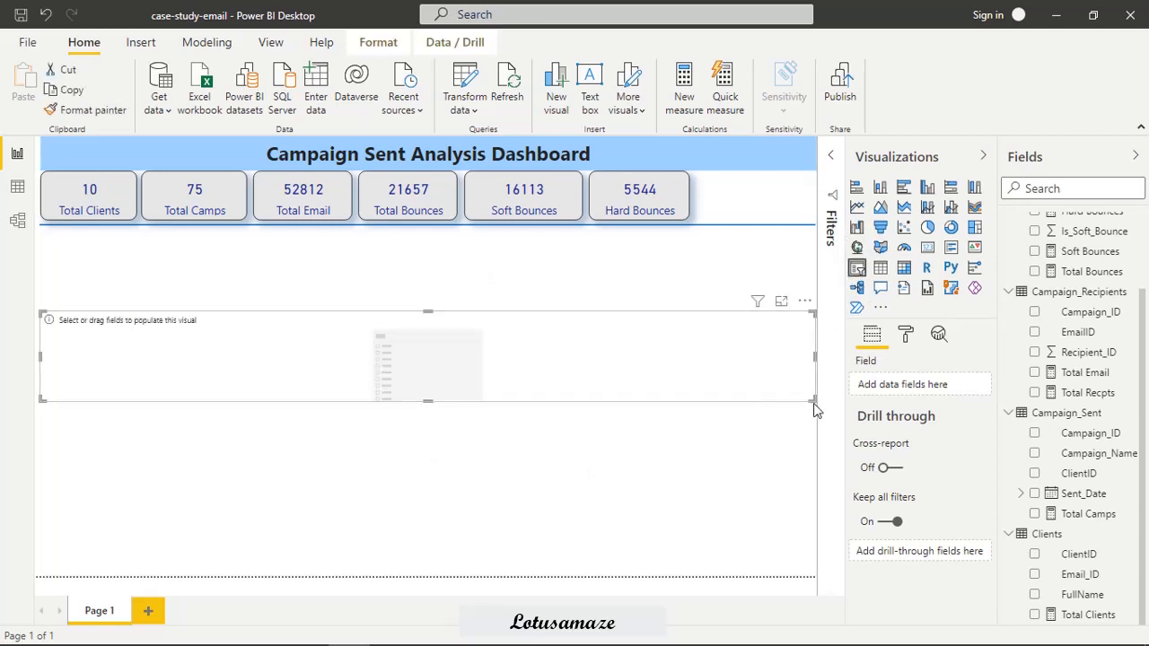
pyautogui.moveTo(813, 401); pyautogui.dragTo(161, 398)
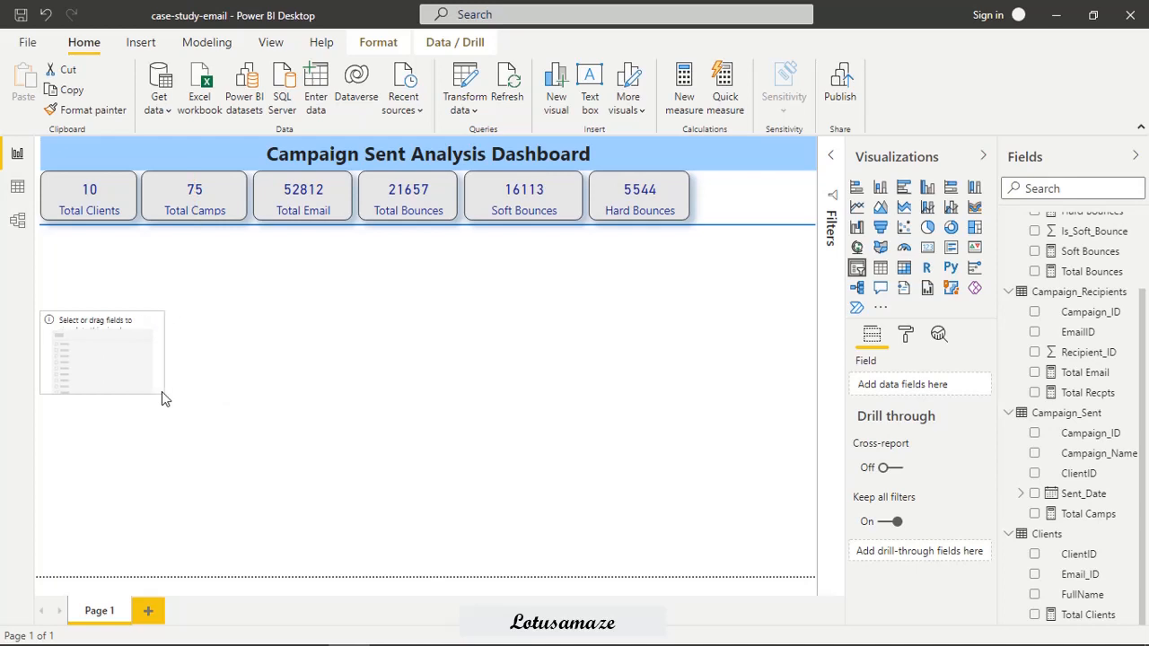
pyautogui.moveTo(108, 374); pyautogui.dragTo(136, 331)
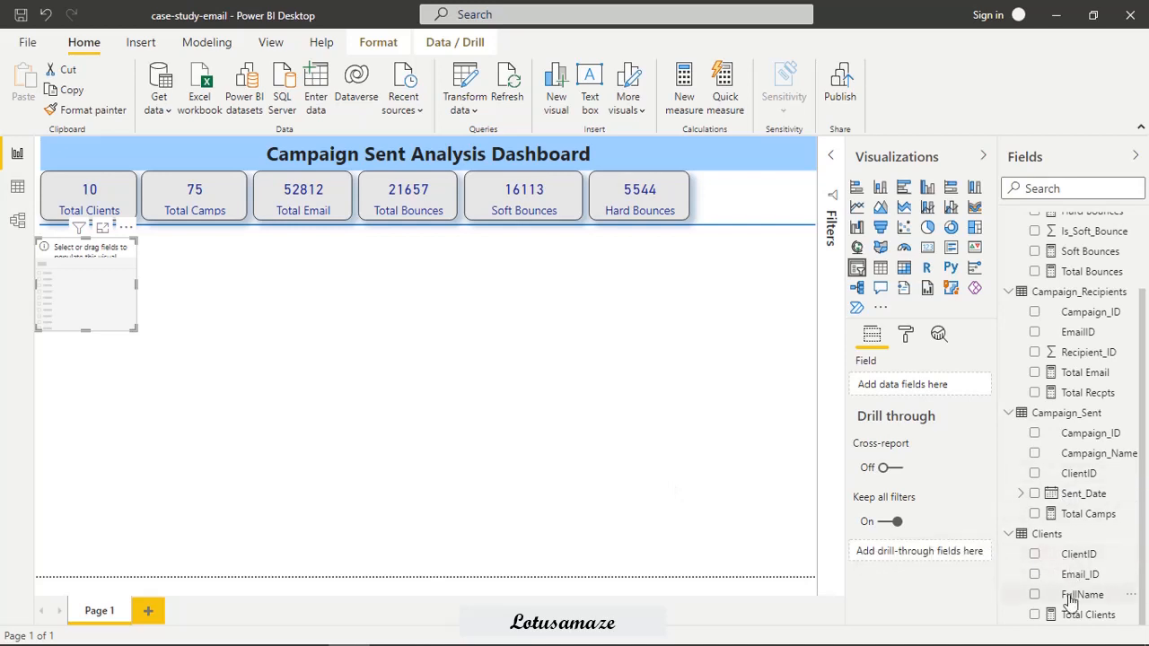
pyautogui.moveTo(1067, 597); pyautogui.dragTo(937, 394)
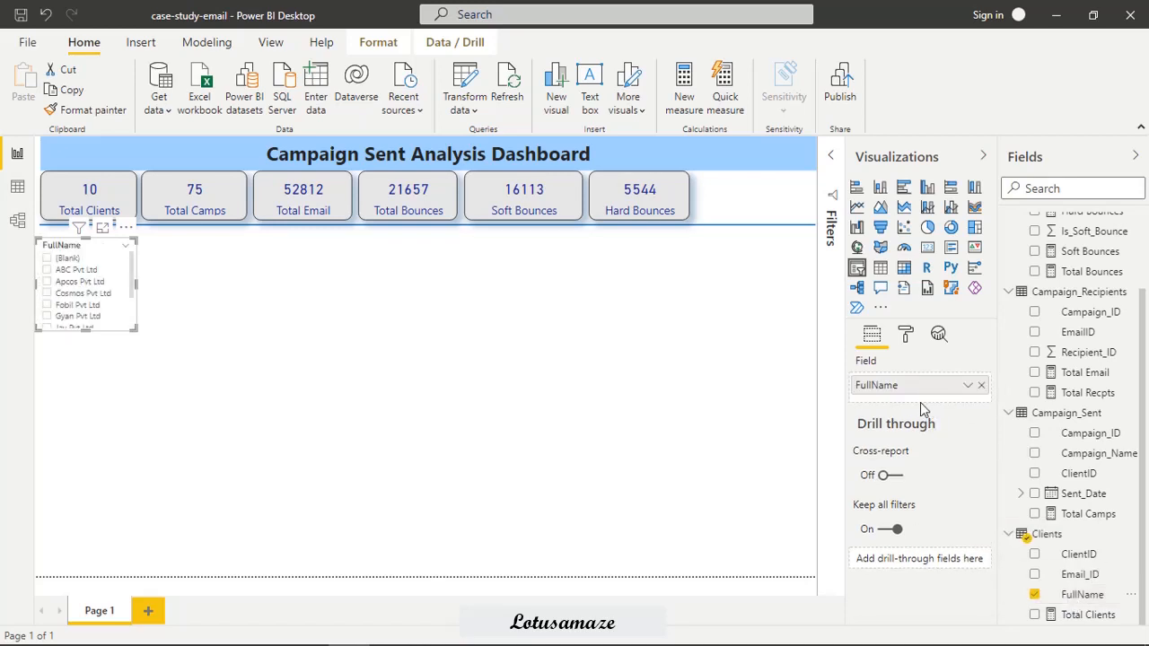
# Set the title text of the FullName slicer's header to Clients.
pyautogui.click(905, 334)
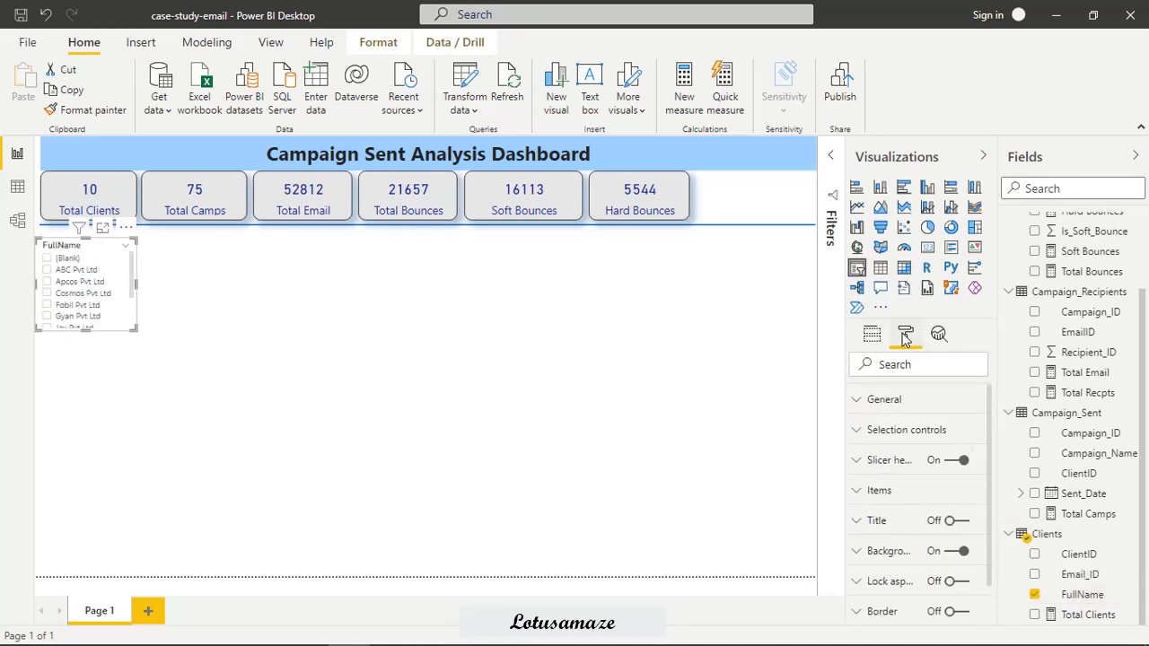
pyautogui.click(857, 461)
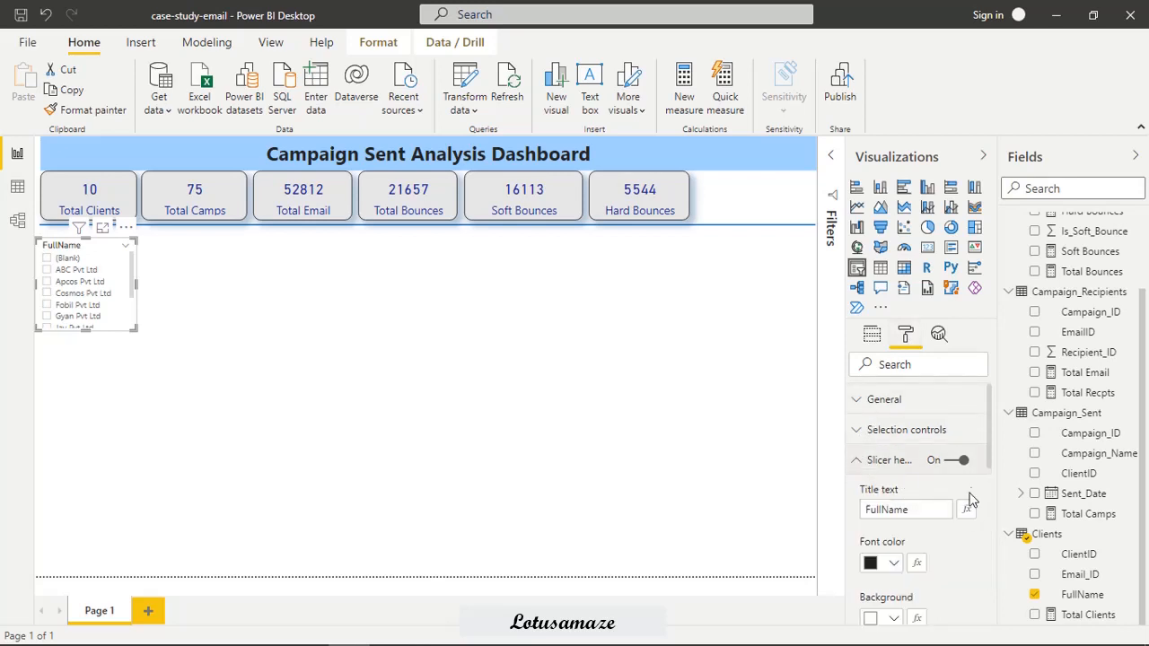
pyautogui.scroll(-2, 991, 479)
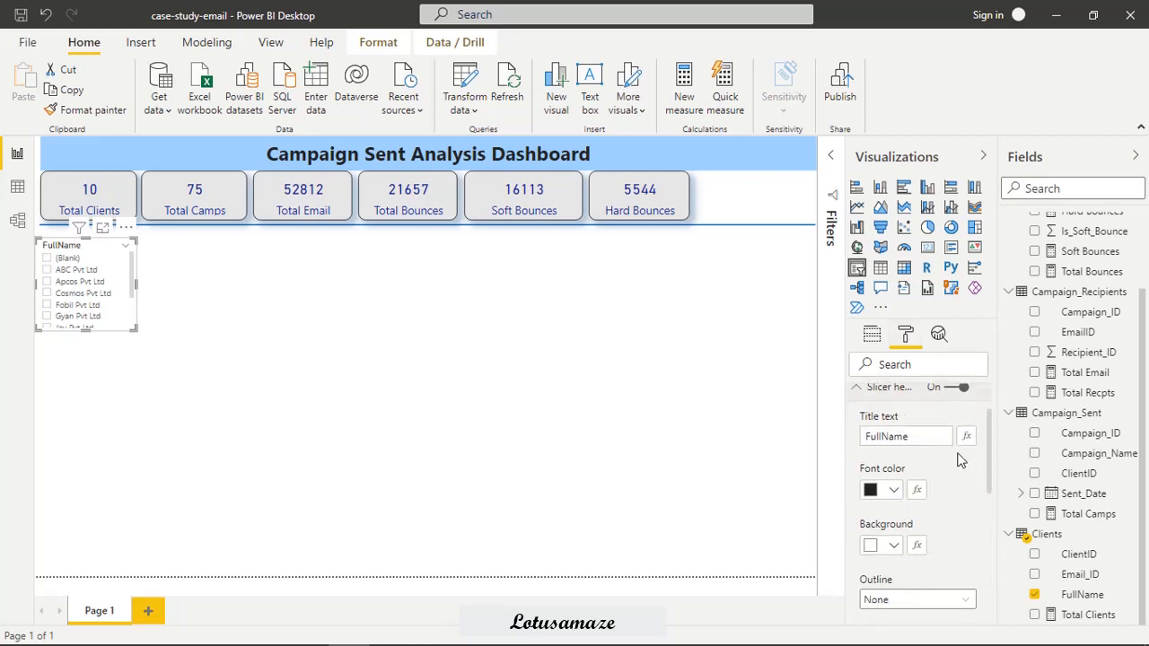
pyautogui.doubleClick(901, 437)
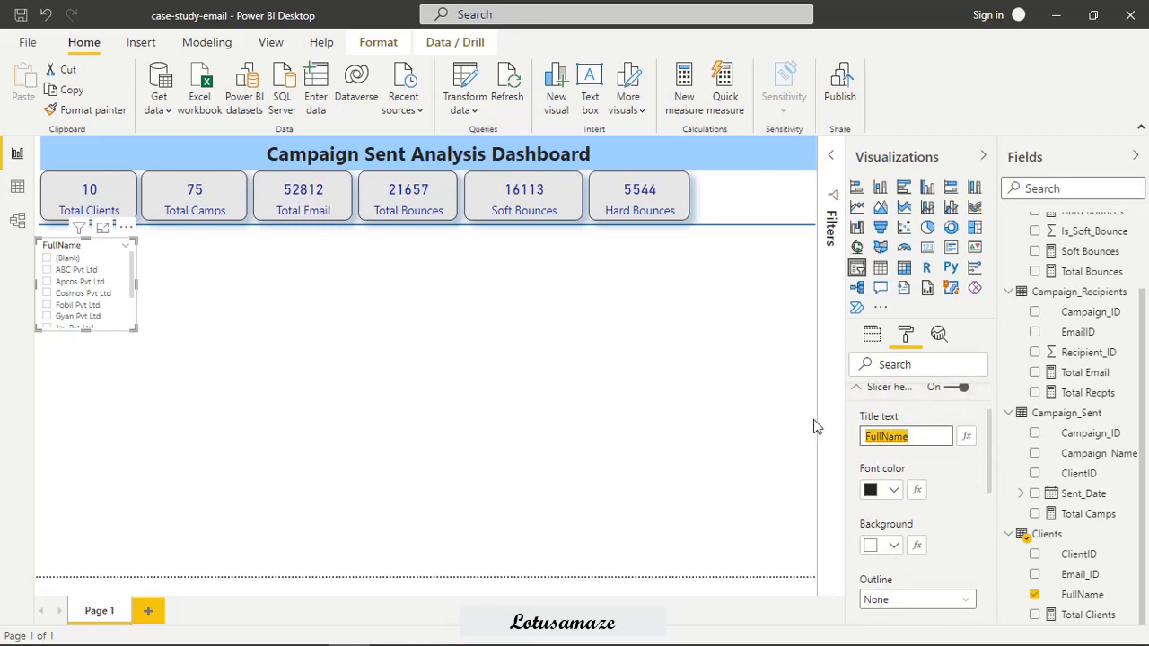
pyautogui.write('Clients')
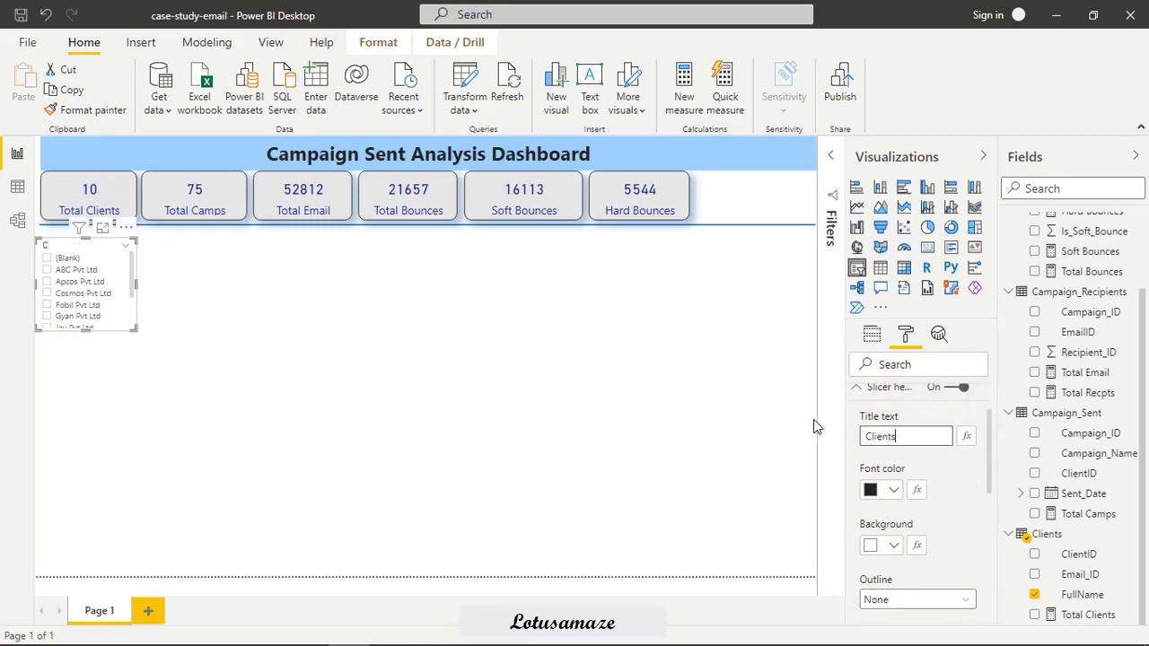
# Set the Clients slicer header's font colour to black and its text size to 14 pt.
pyautogui.click(893, 490)
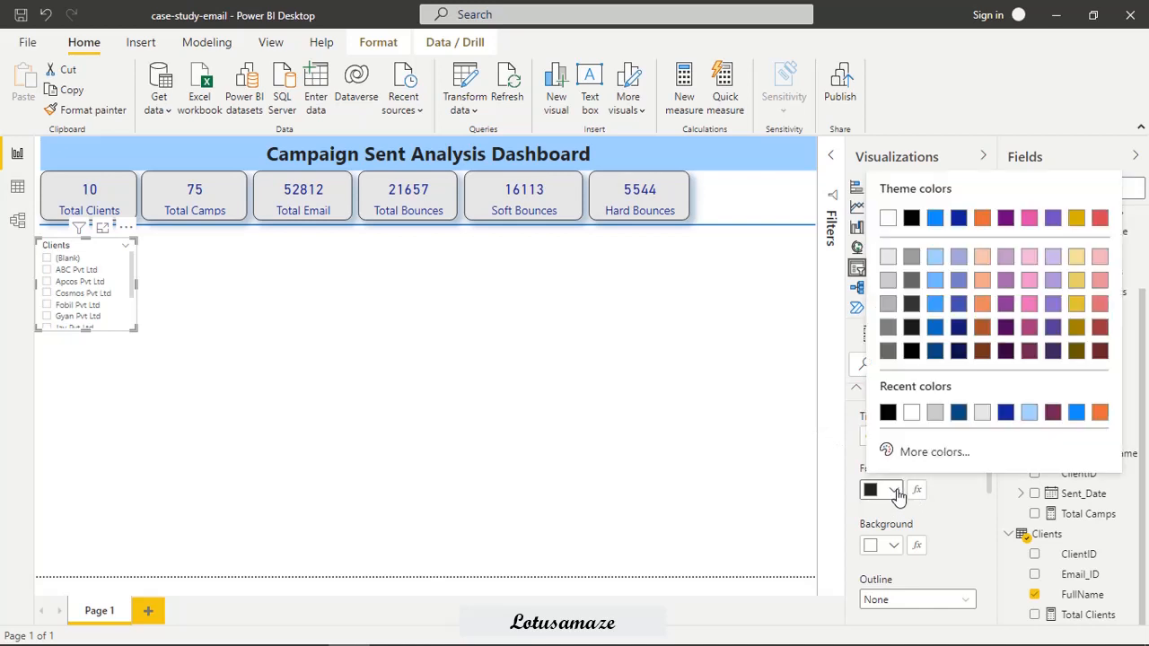
pyautogui.click(885, 414)
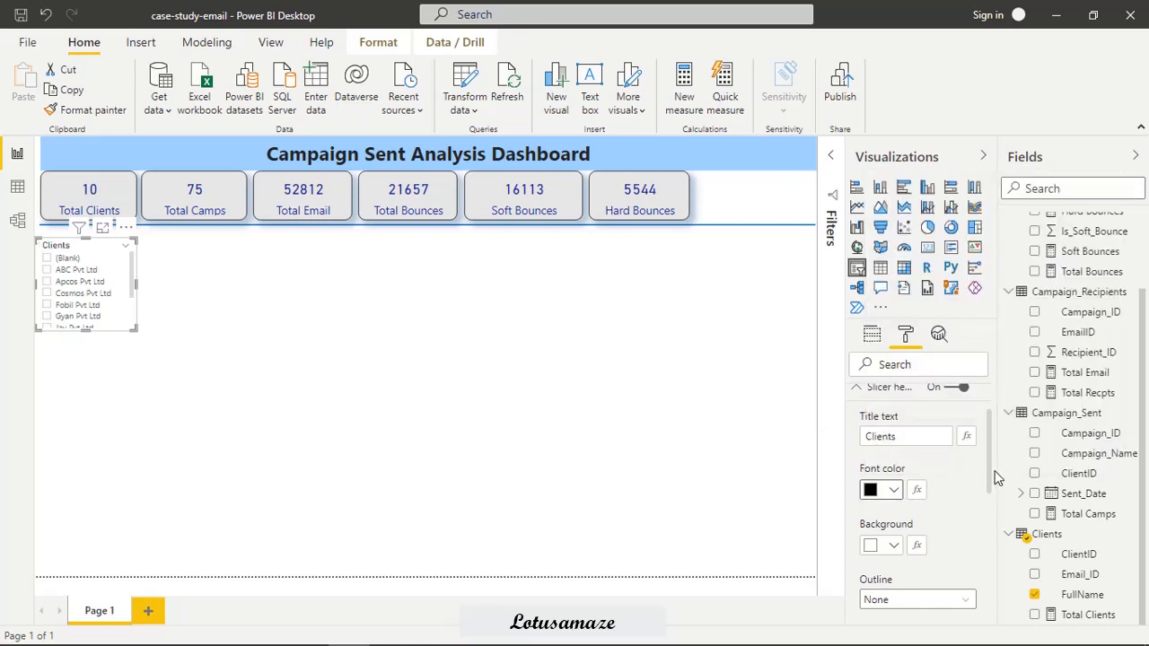
pyautogui.scroll(-3, 987, 516)
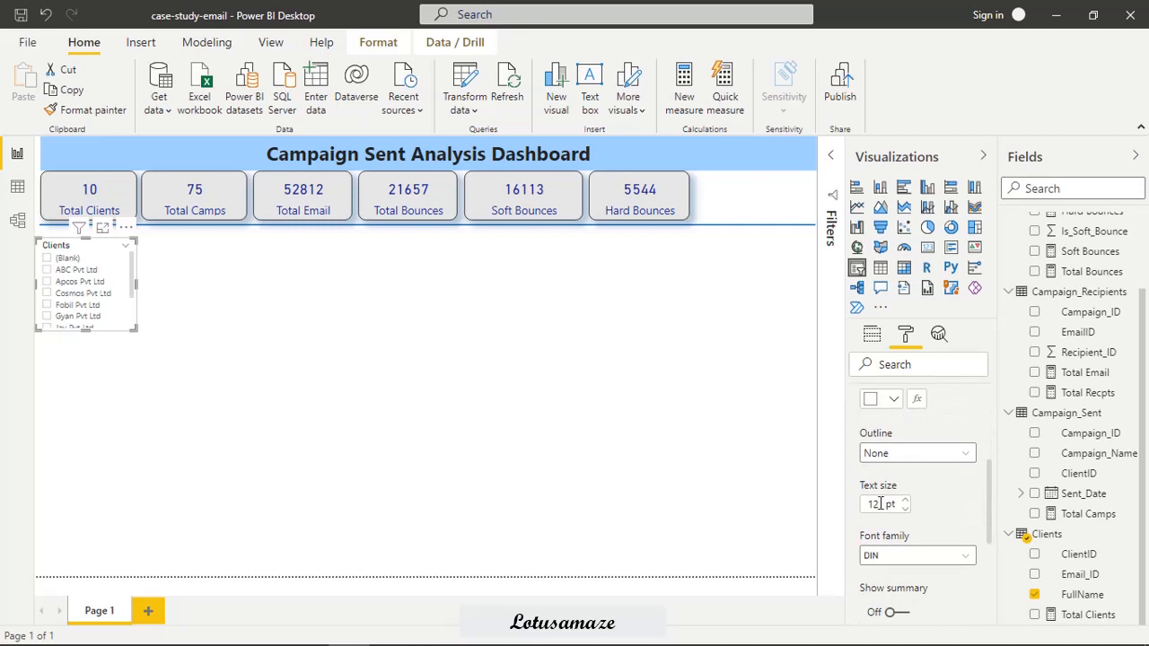
pyautogui.moveTo(881, 503); pyautogui.dragTo(839, 505)
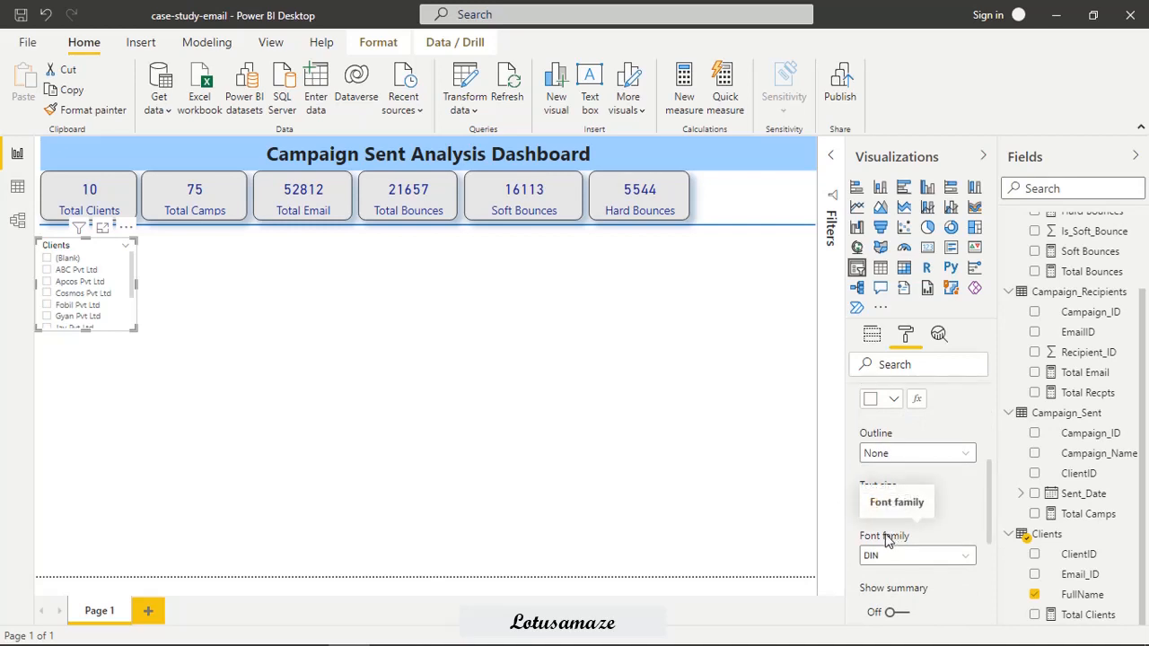
pyautogui.write('14')
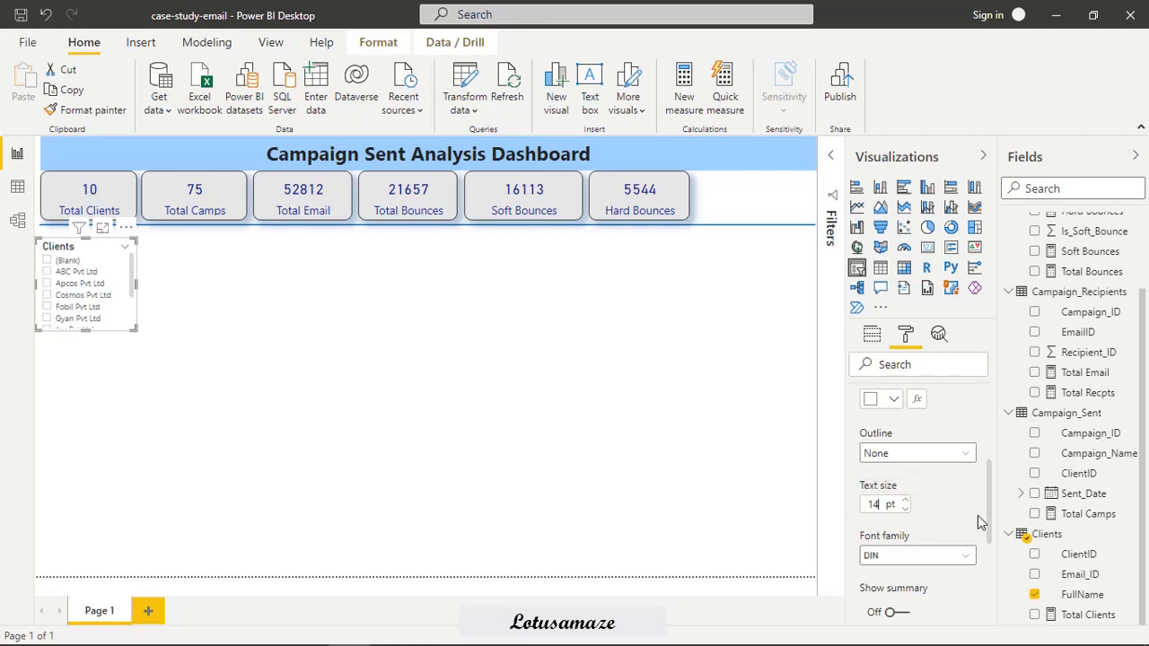
# Set the font colour of the Clients slicer's items to black and their text size to 12 pt.
pyautogui.scroll(-3, 987, 498)
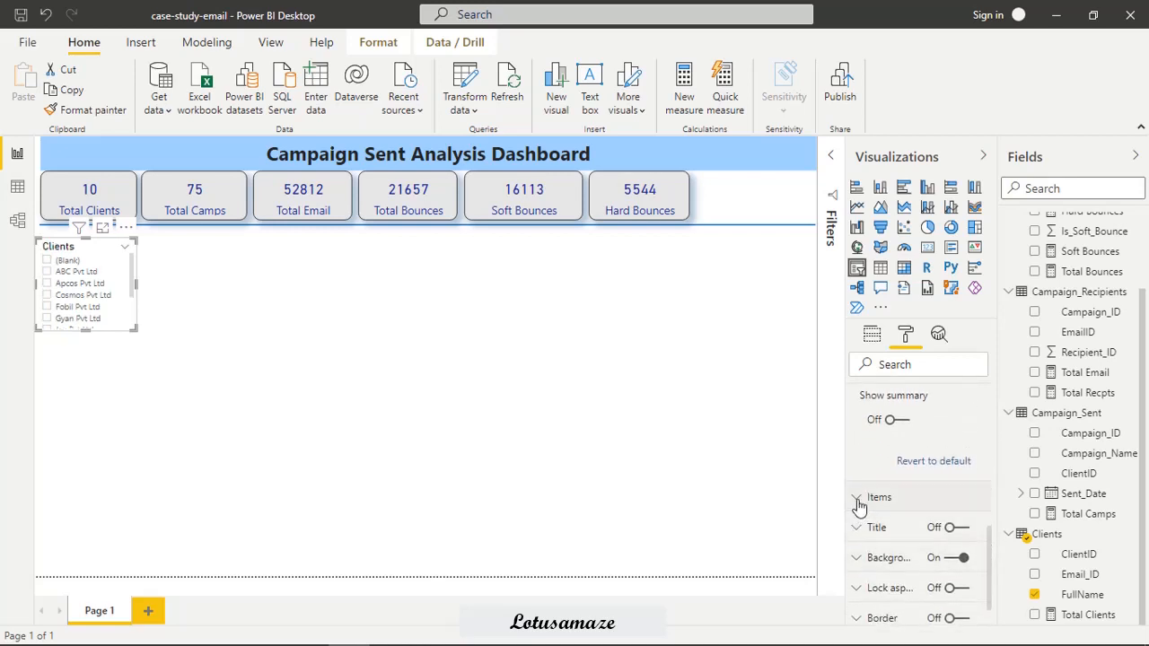
pyautogui.click(858, 501)
pyautogui.click(892, 548)
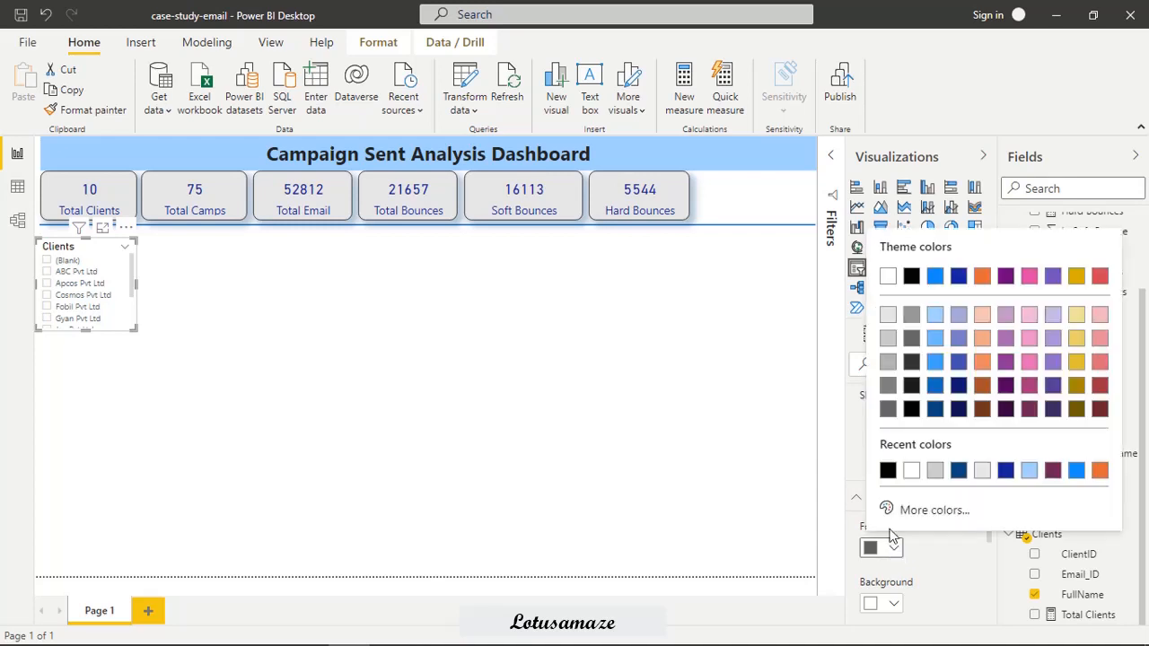
pyautogui.click(886, 476)
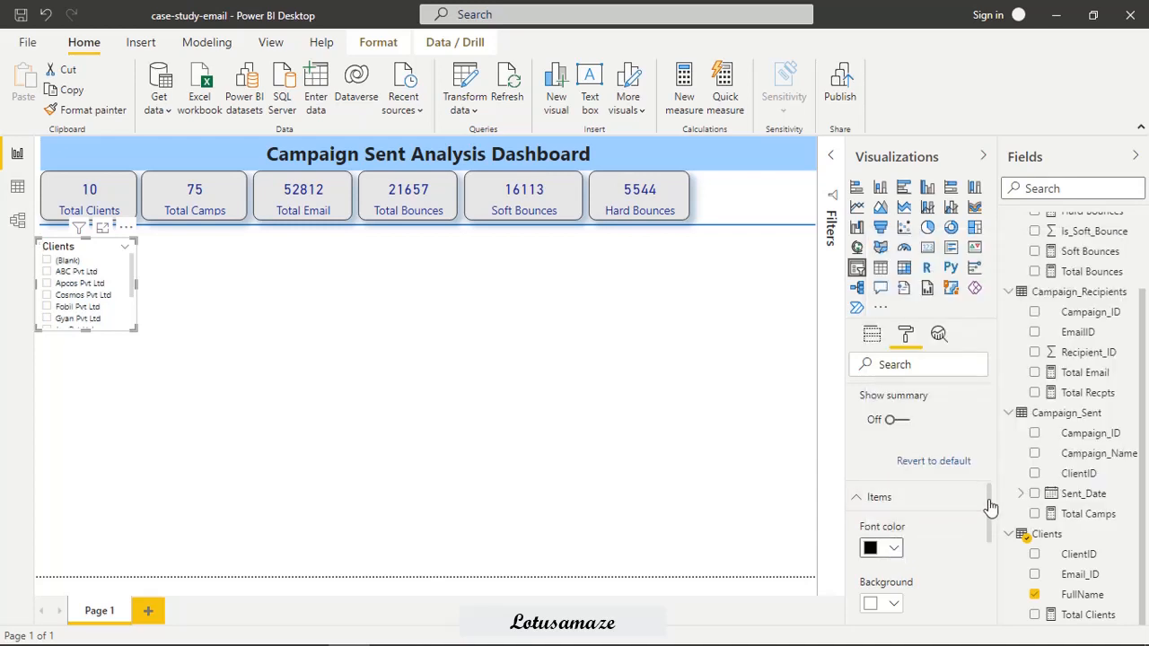
pyautogui.moveTo(990, 511); pyautogui.dragTo(989, 539)
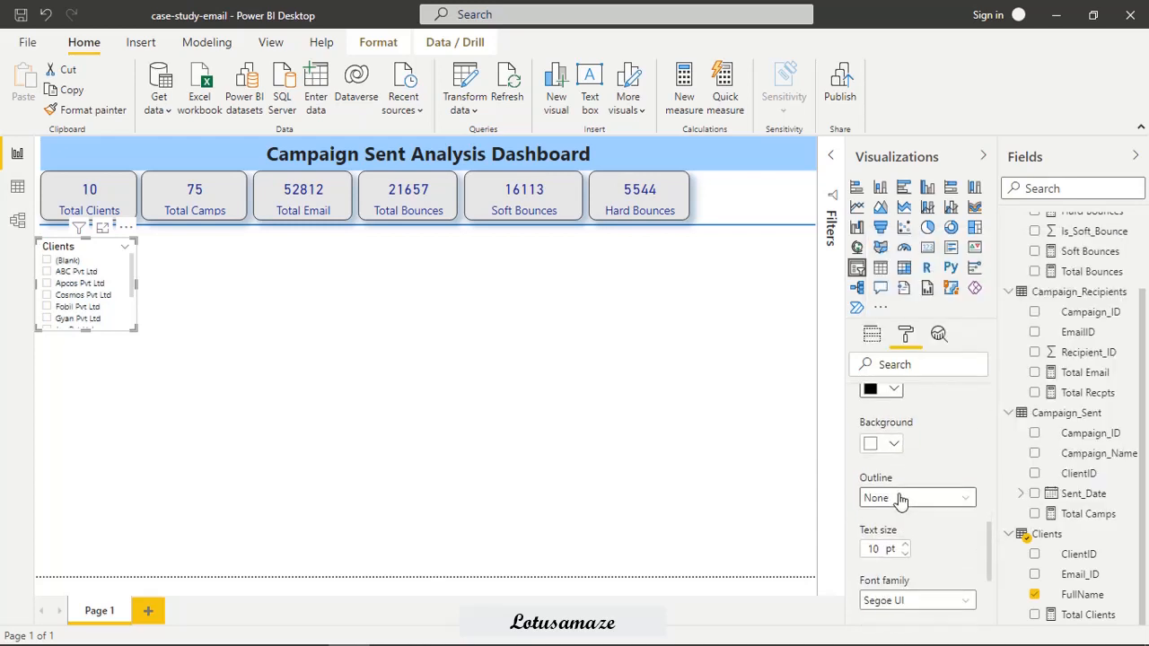
pyautogui.doubleClick(875, 548)
pyautogui.write('12')
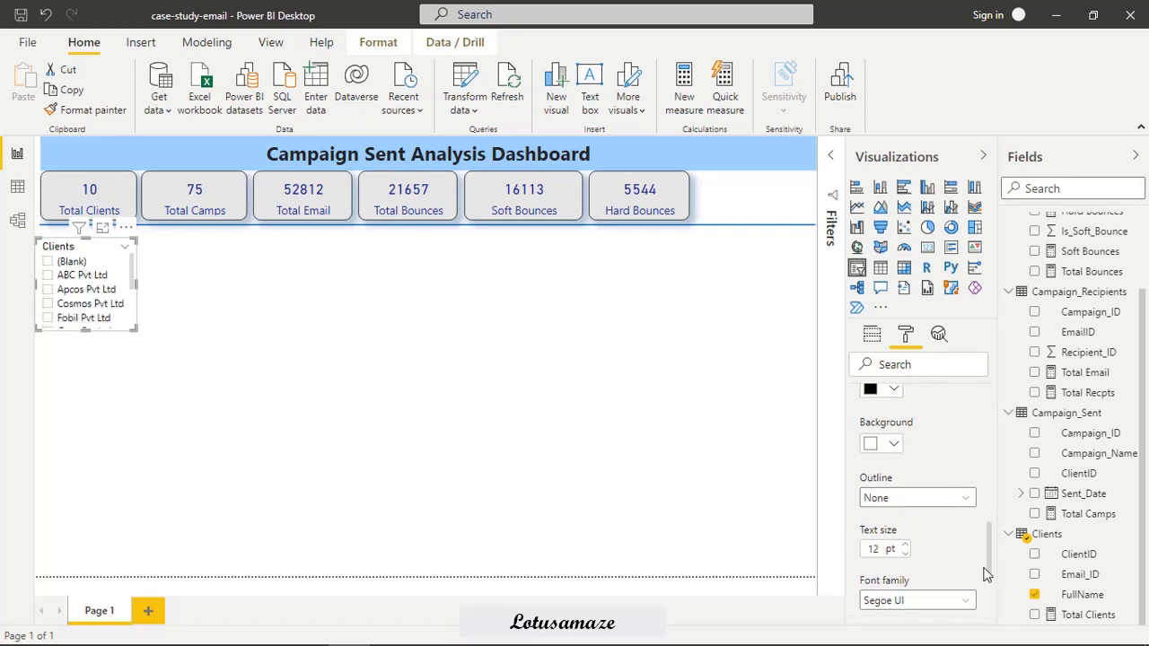
# Turn on the border and the shadow for the Clients slicer.
pyautogui.moveTo(988, 564); pyautogui.dragTo(993, 619)
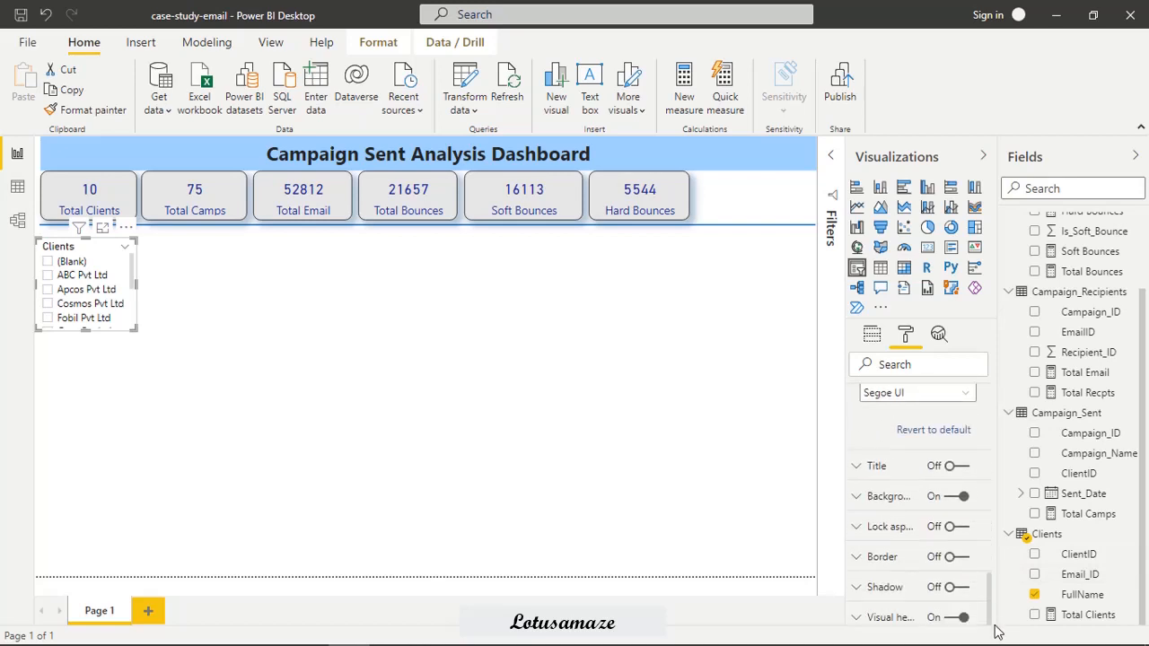
pyautogui.click(965, 557)
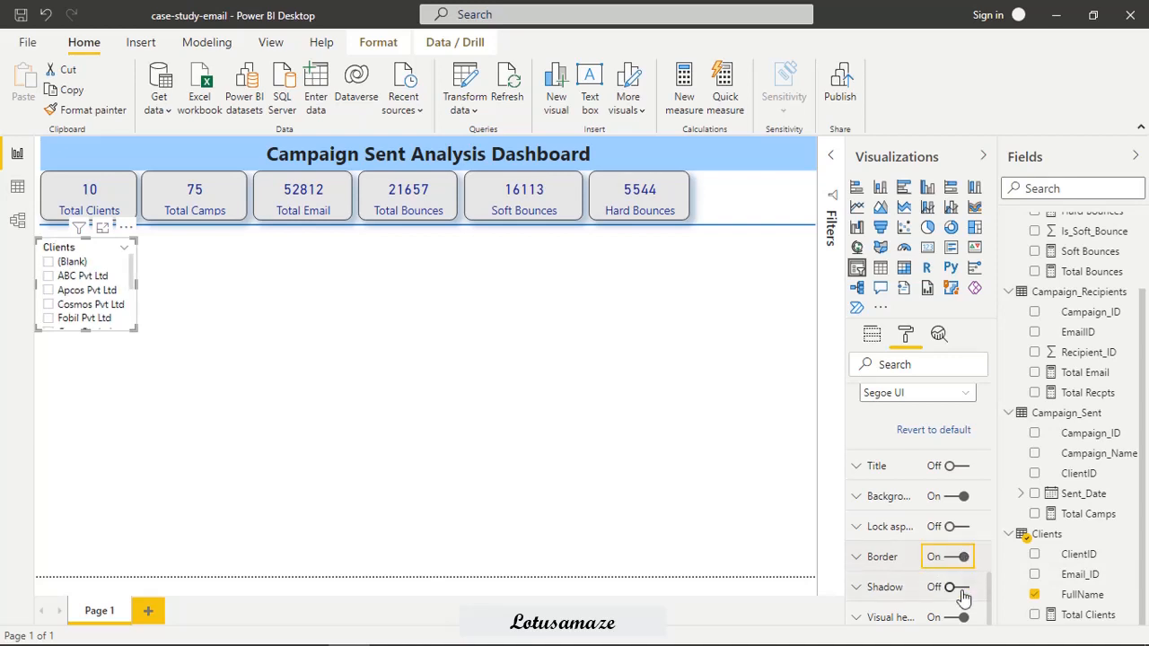
pyautogui.click(964, 588)
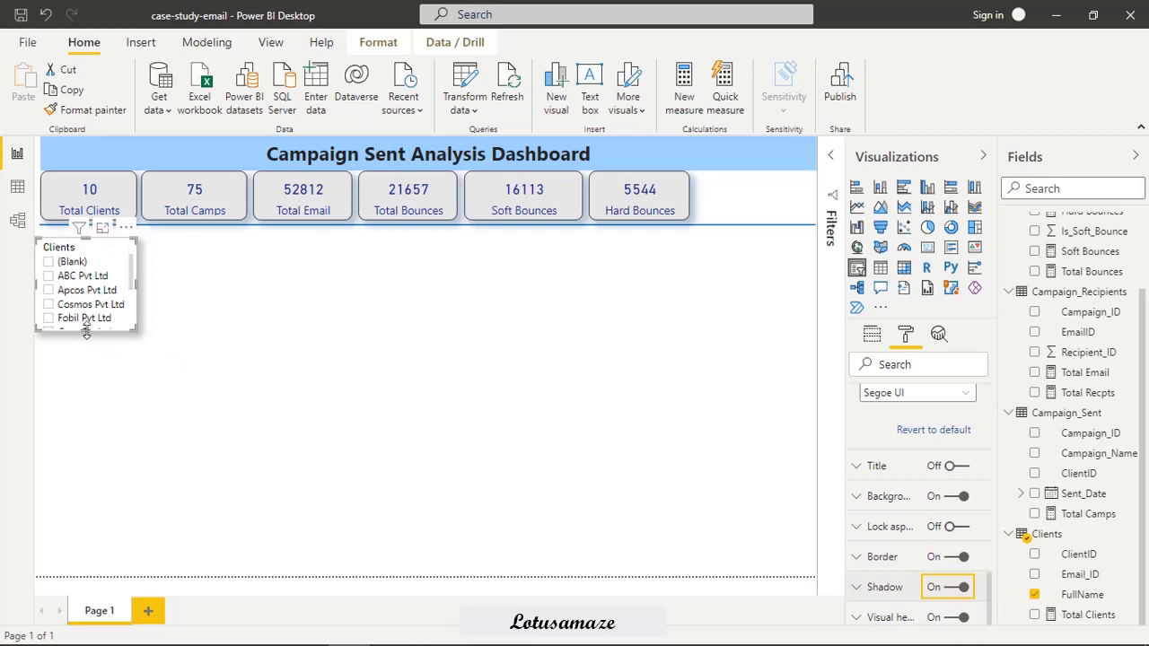
# Enlarge the Clients slicer downward until all client names fit, and widen it slightly to about the Total Clients card's edge.
pyautogui.moveTo(86, 331); pyautogui.dragTo(94, 419)
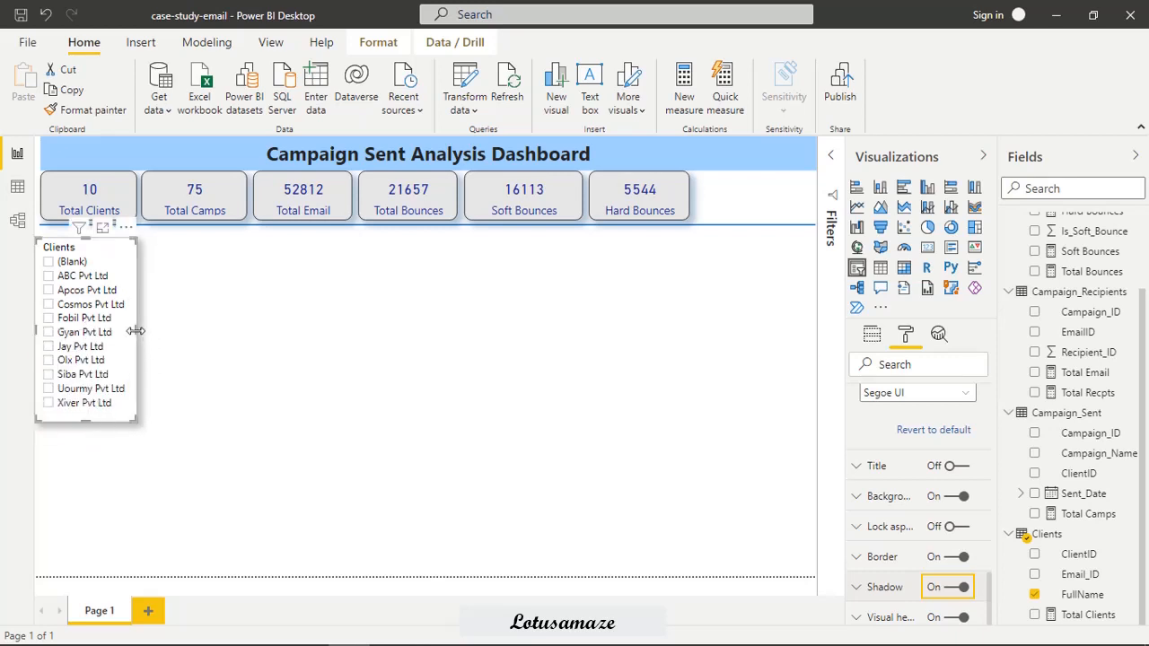
pyautogui.moveTo(136, 332)
pyautogui.mouseDown()
pyautogui.moveTo(156, 336)
pyautogui.moveTo(139, 335)
pyautogui.mouseUp()
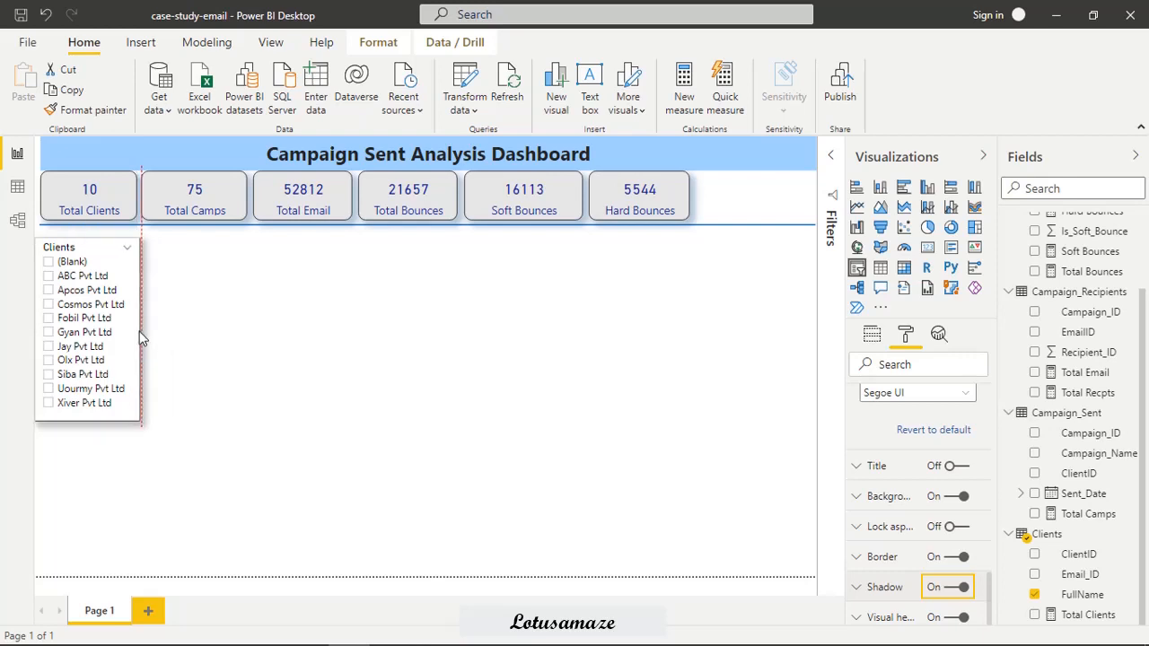
pyautogui.moveTo(139, 332); pyautogui.dragTo(139, 331)
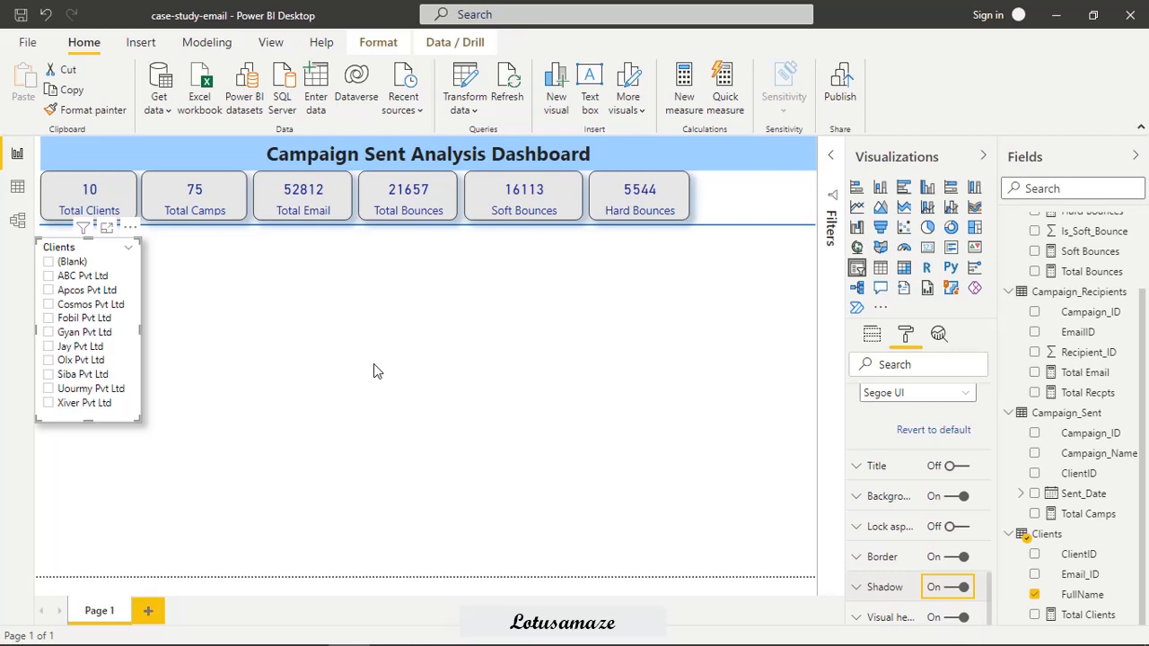
# Test the Clients slicer by selecting ABC Pvt Ltd, Apcos Pvt Ltd and Cosmos Pvt Ltd and checking the measure cards.
pyautogui.click(48, 276)
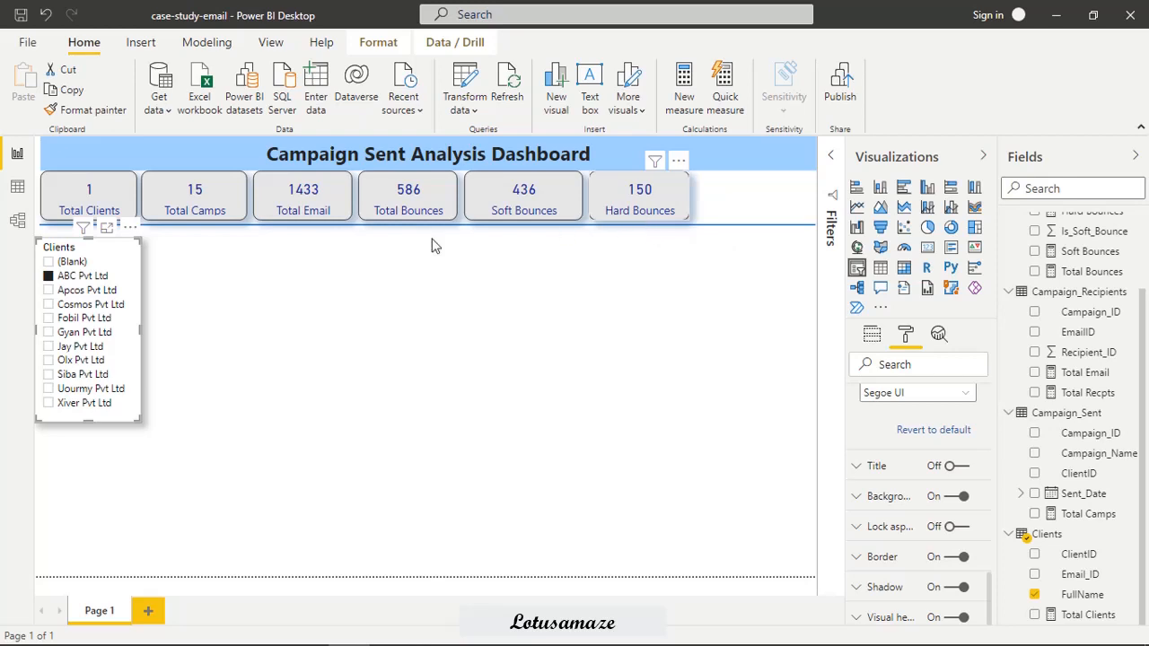
pyautogui.click(49, 291)
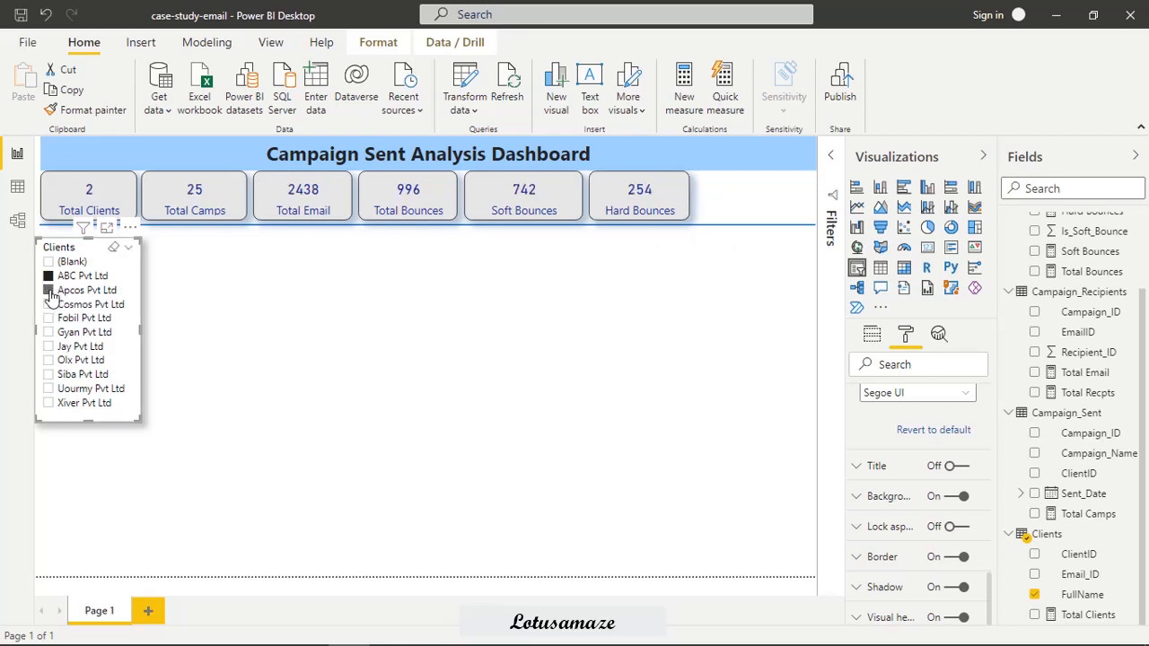
pyautogui.click(50, 304)
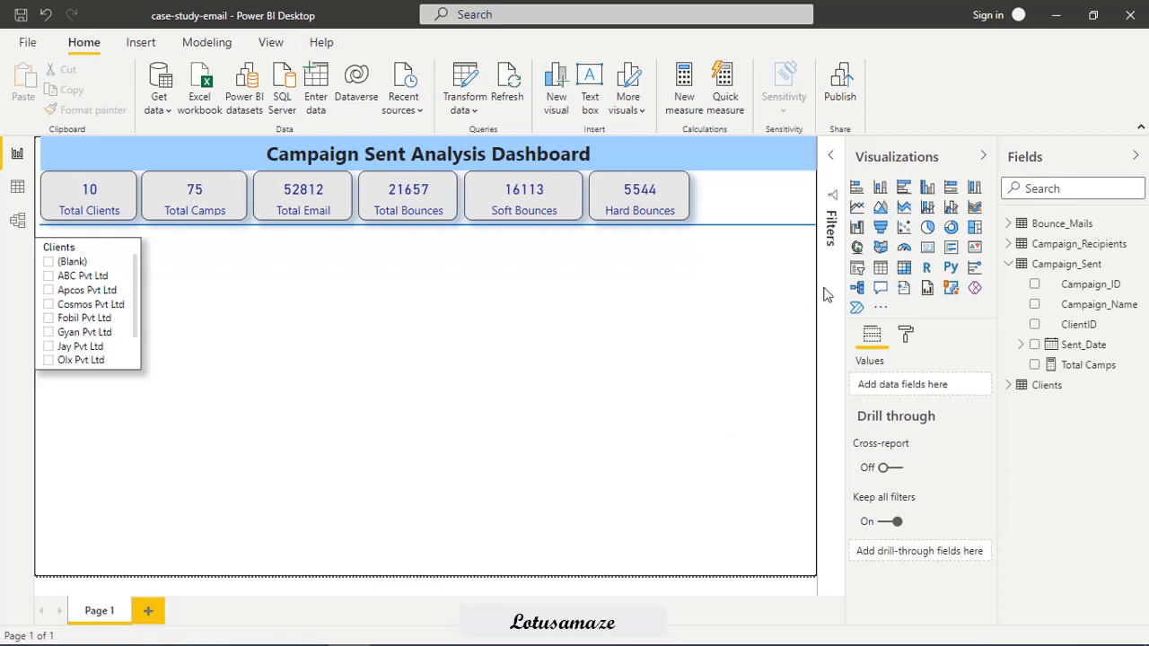
# Add a second slicer below the Clients slicer and fill it with Campaign_Name and Campaign_ID from the Campaign_Sent table.
pyautogui.click(857, 268)
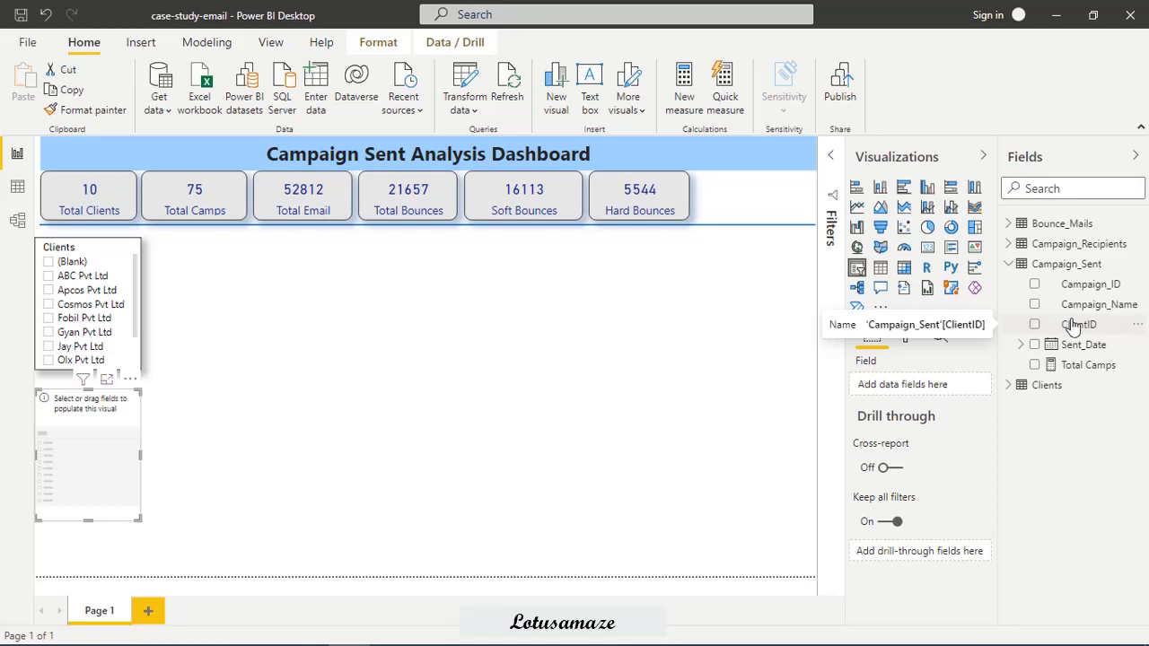
pyautogui.moveTo(1081, 306); pyautogui.dragTo(923, 385)
pyautogui.moveTo(1086, 289); pyautogui.dragTo(943, 405)
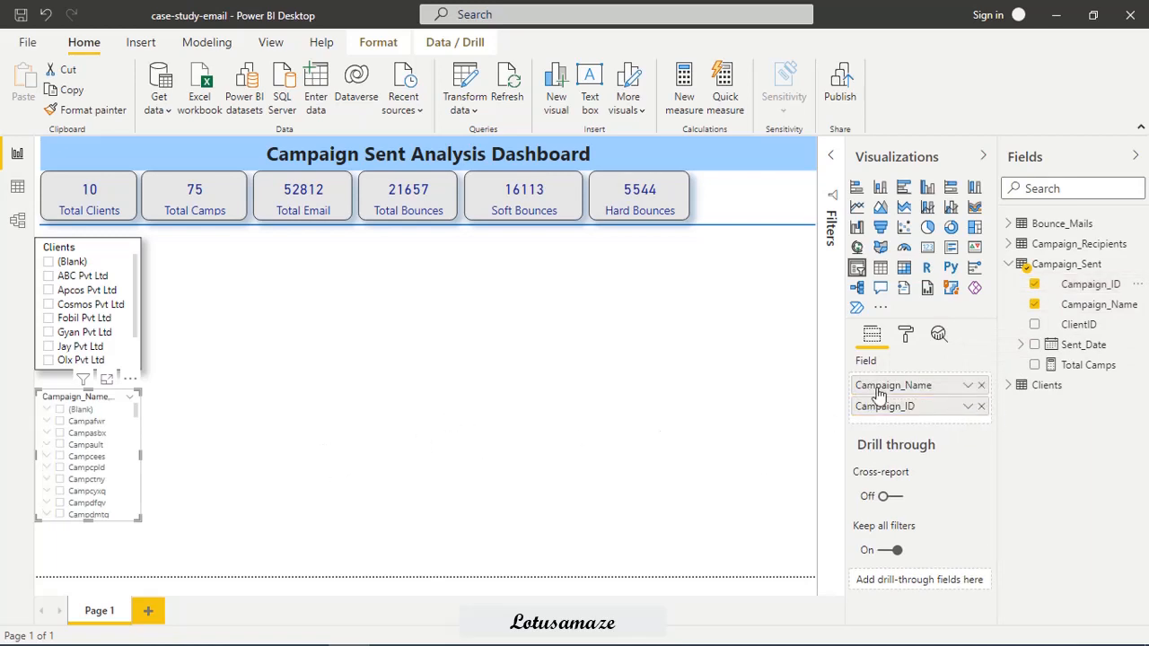
# Set the title text of the campaign slicer's header to Campaigns.
pyautogui.click(907, 334)
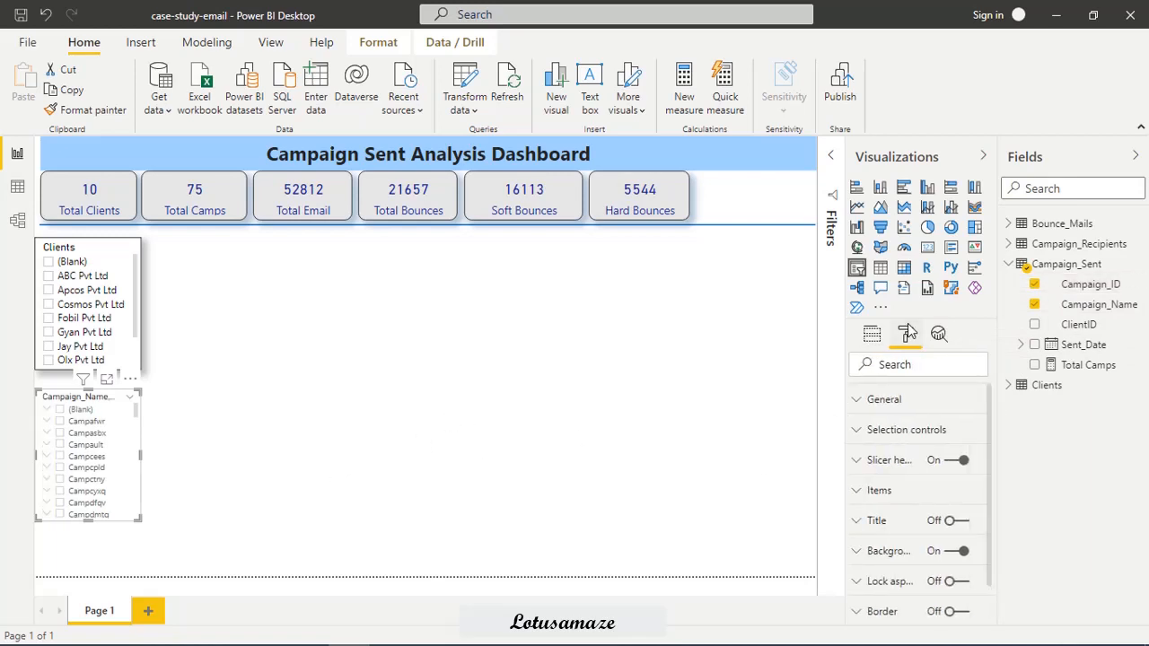
pyautogui.click(858, 462)
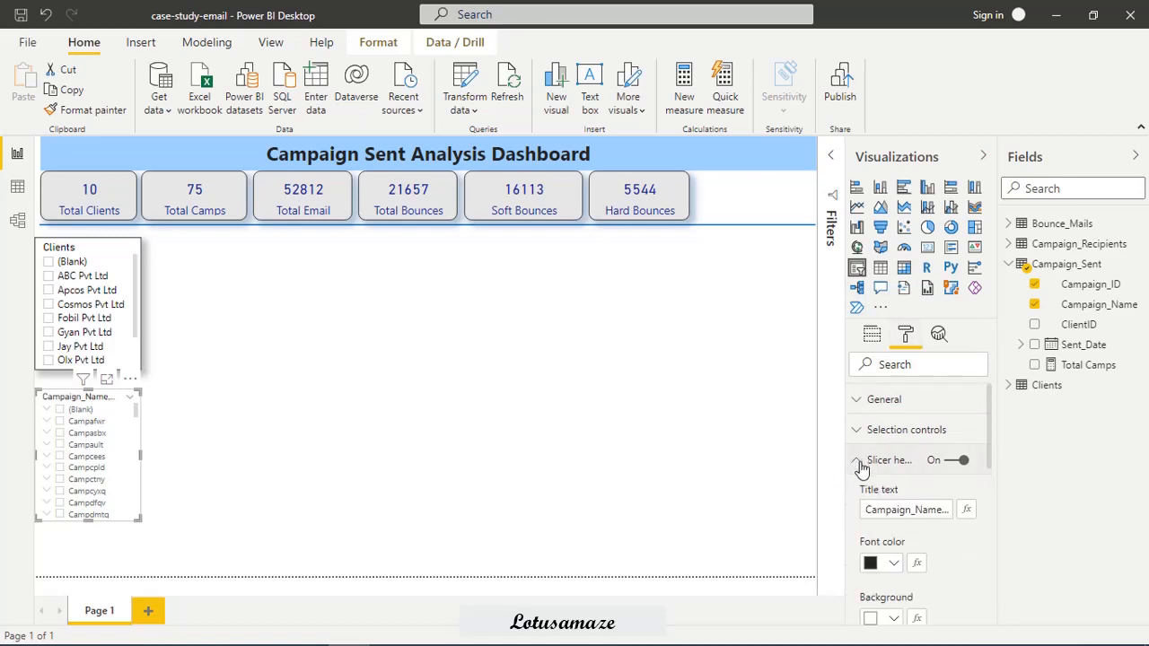
pyautogui.doubleClick(908, 510)
pyautogui.write('Campaign_ID')
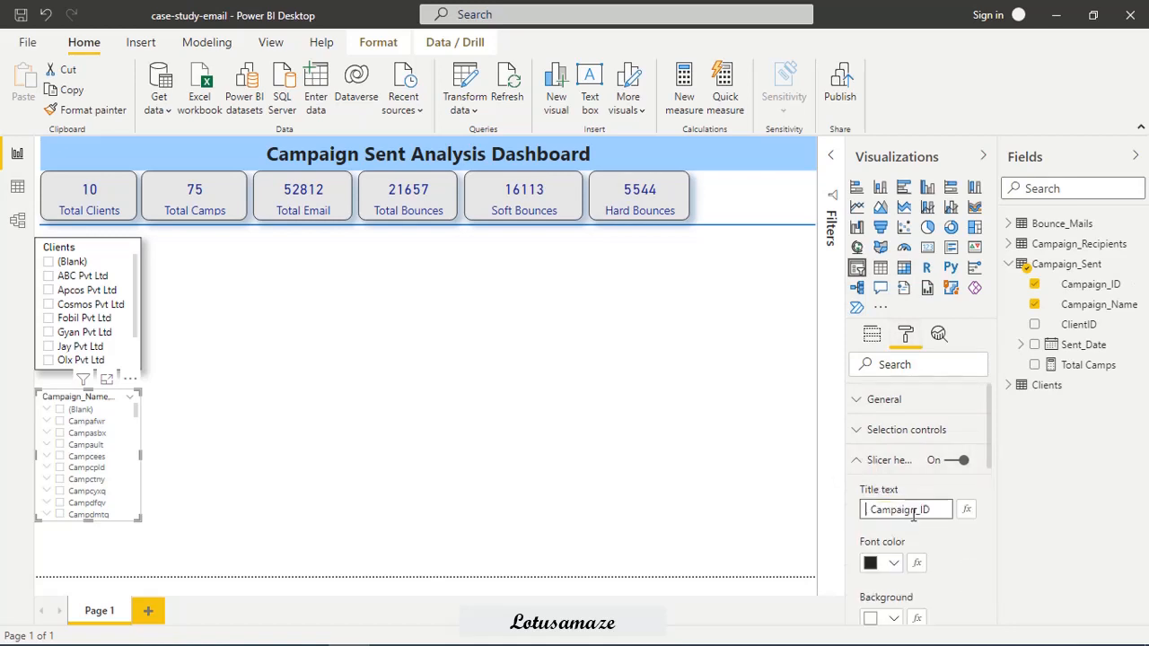
pyautogui.press('Delete')
pyautogui.press('Delete')
pyautogui.press('Delete')
pyautogui.press('Delete')
pyautogui.press('Delete')
pyautogui.press('Delete')
pyautogui.press('Delete')
pyautogui.press('Delete')
pyautogui.press('Delete')
pyautogui.press('Delete')
pyautogui.press('Delete')
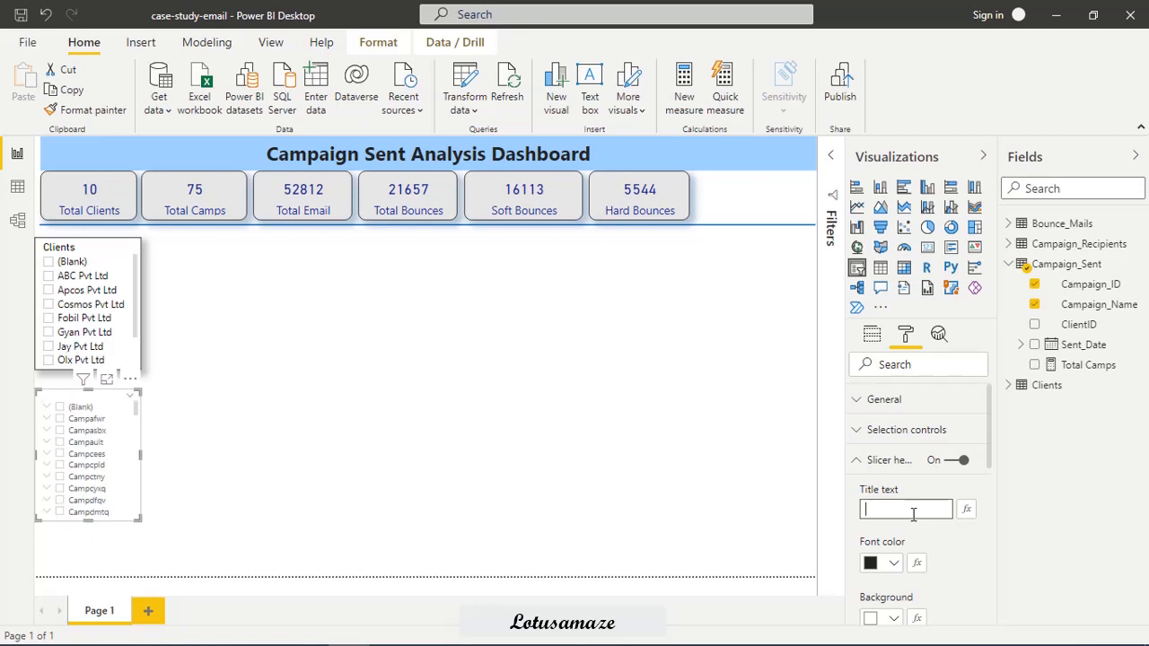
pyautogui.write('Cam')
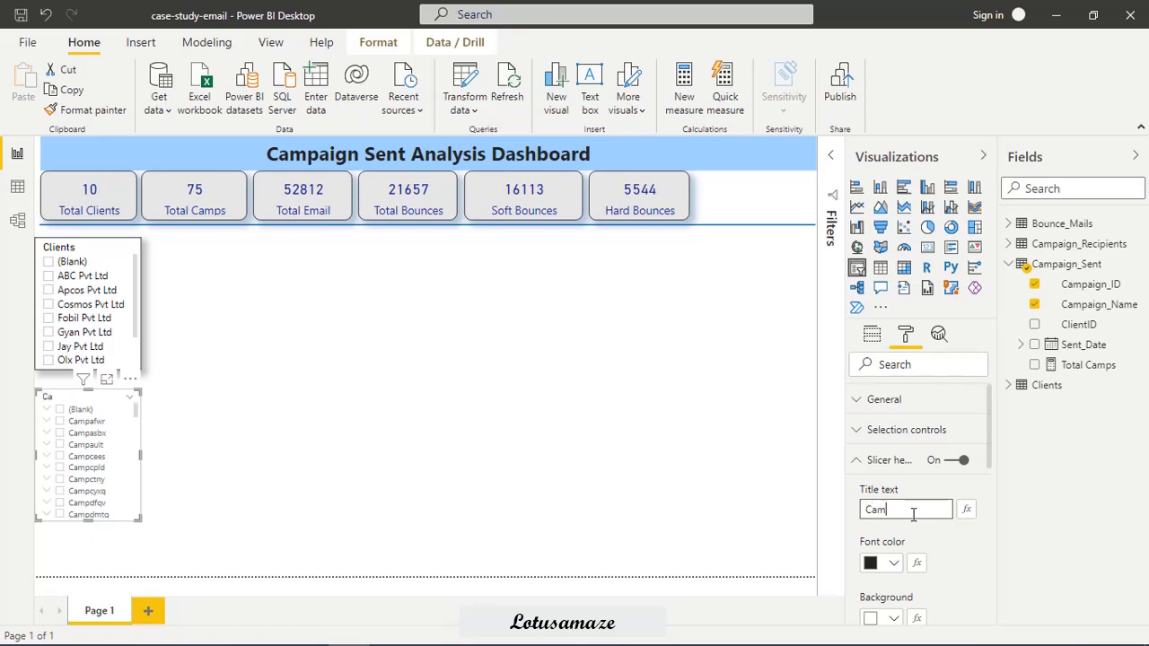
pyautogui.write('paigns')
# Set the font colour of the Campaigns slicer's items to black and their text size to 12 pt.
pyautogui.moveTo(986, 433); pyautogui.dragTo(1007, 583)
pyautogui.click(857, 473)
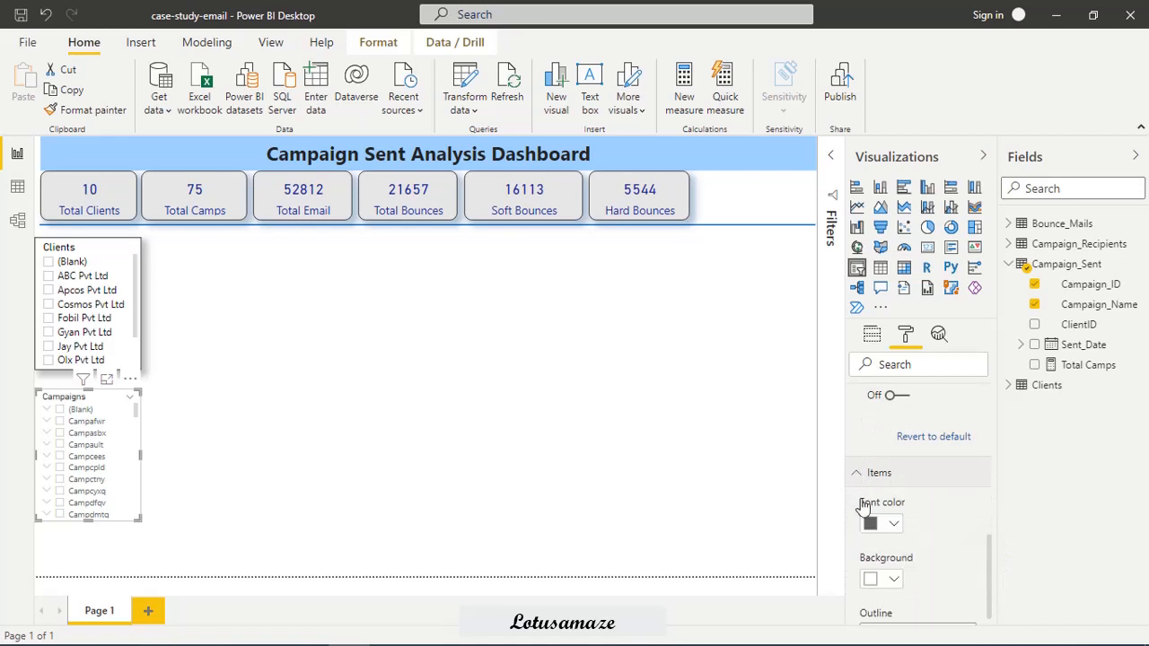
pyautogui.click(892, 525)
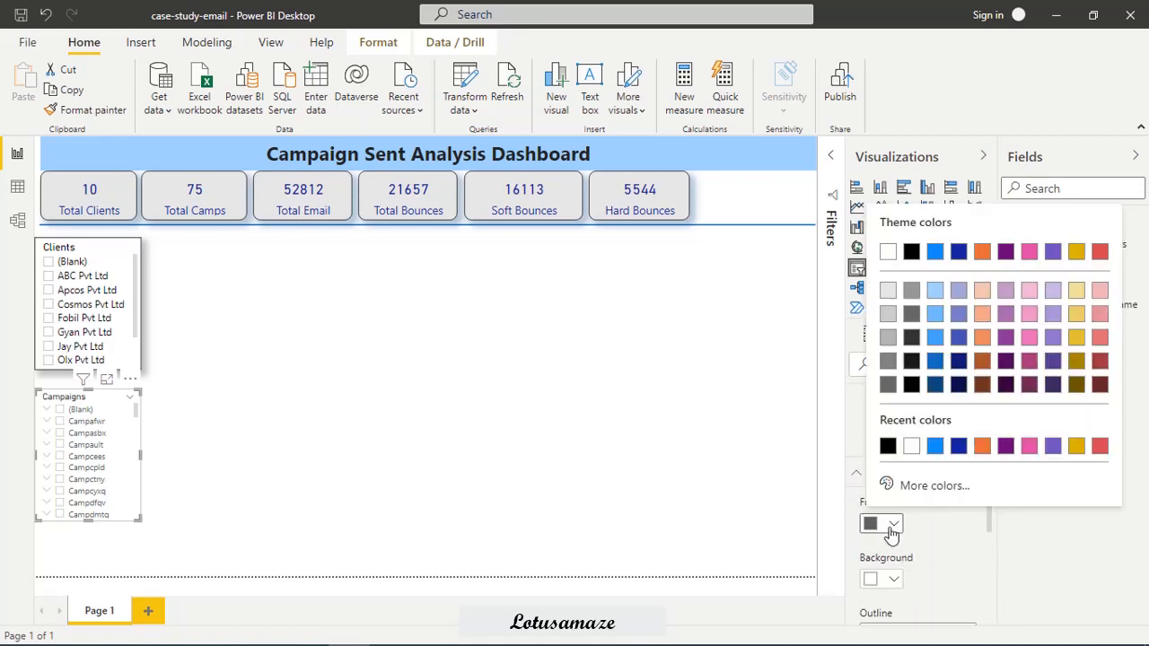
pyautogui.click(881, 446)
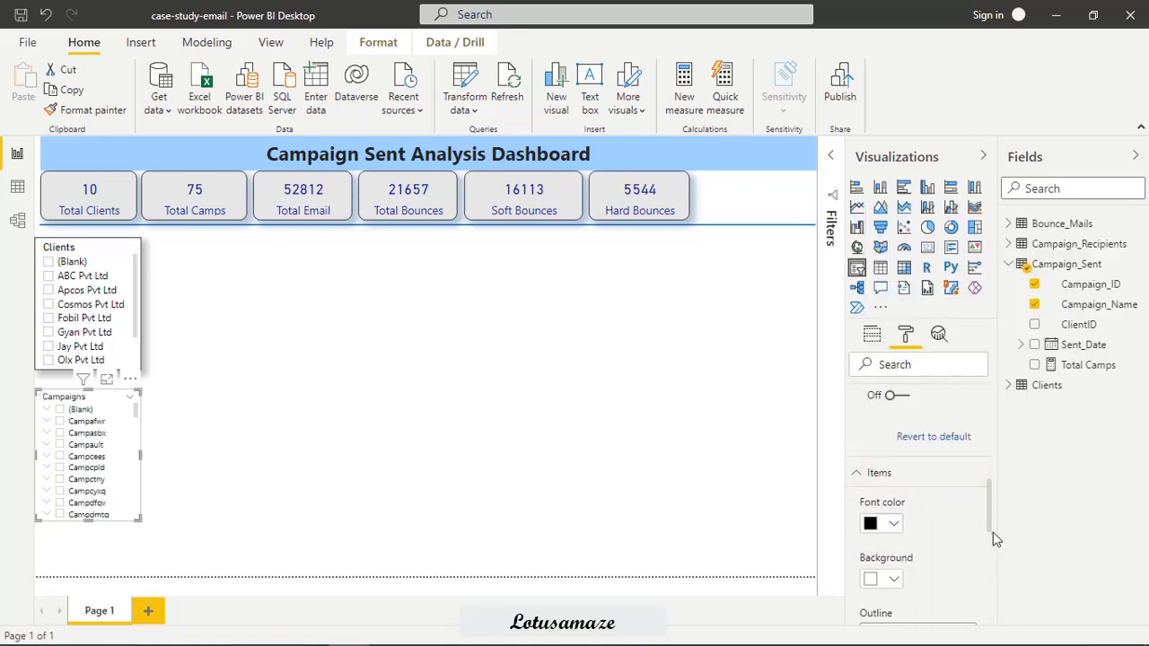
pyautogui.moveTo(991, 510); pyautogui.dragTo(991, 547)
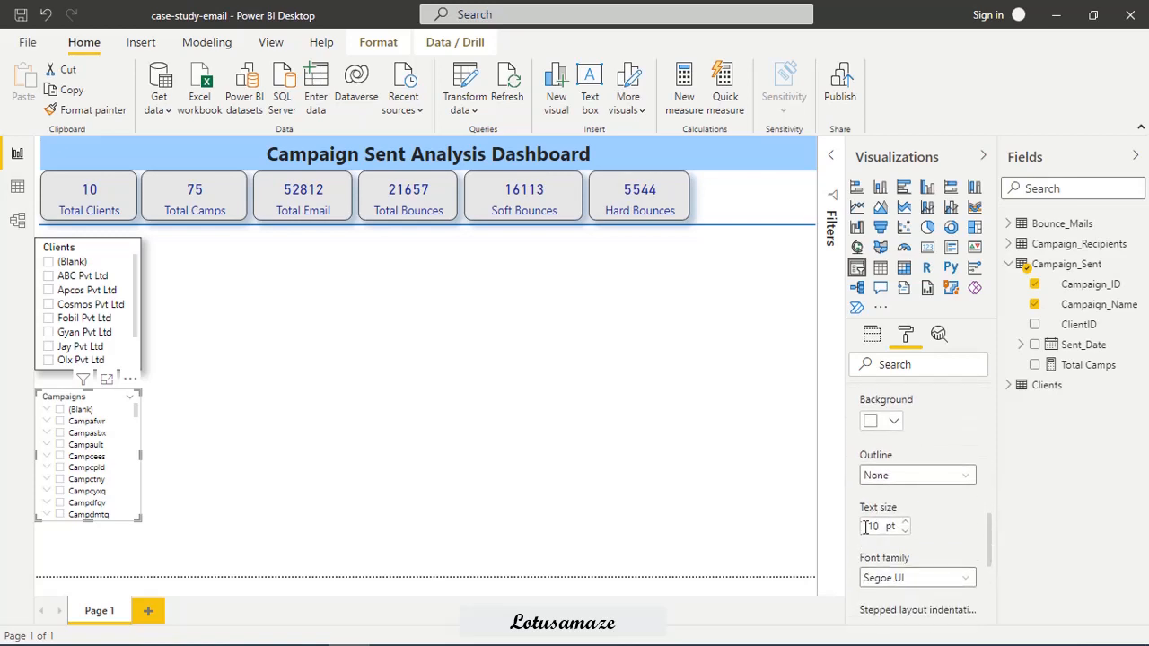
pyautogui.moveTo(865, 526); pyautogui.dragTo(878, 526)
pyautogui.write('12')
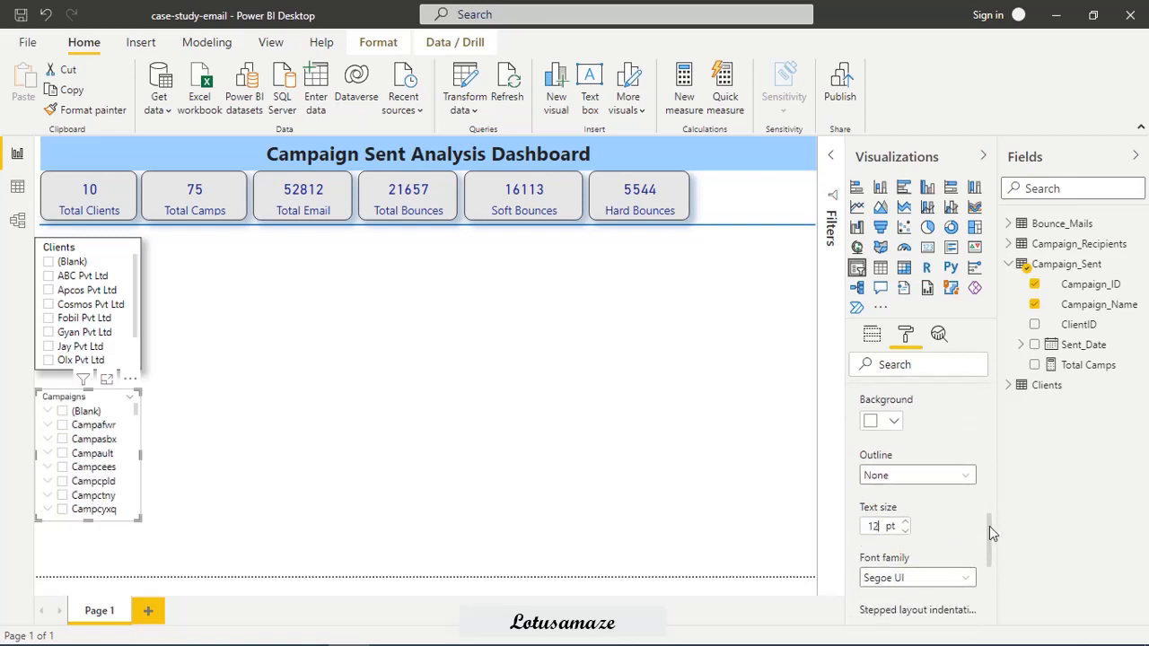
# Turn on the Campaigns slicer's border with a 15 px radius and turn on its shadow.
pyautogui.moveTo(989, 525); pyautogui.dragTo(990, 593)
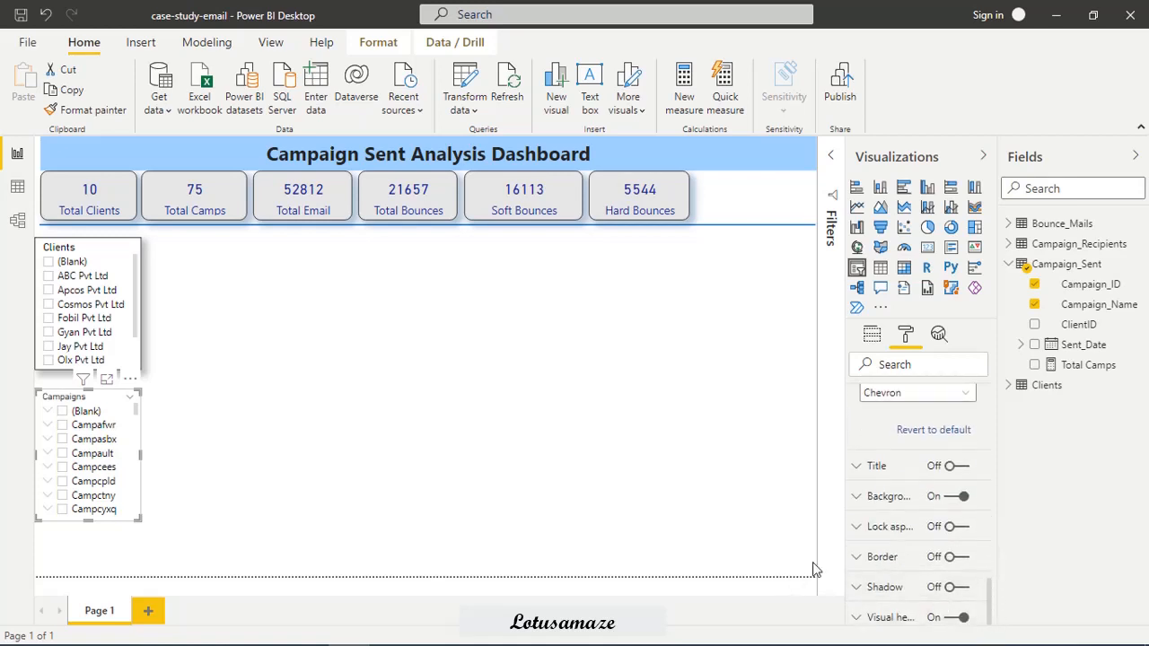
pyautogui.click(958, 560)
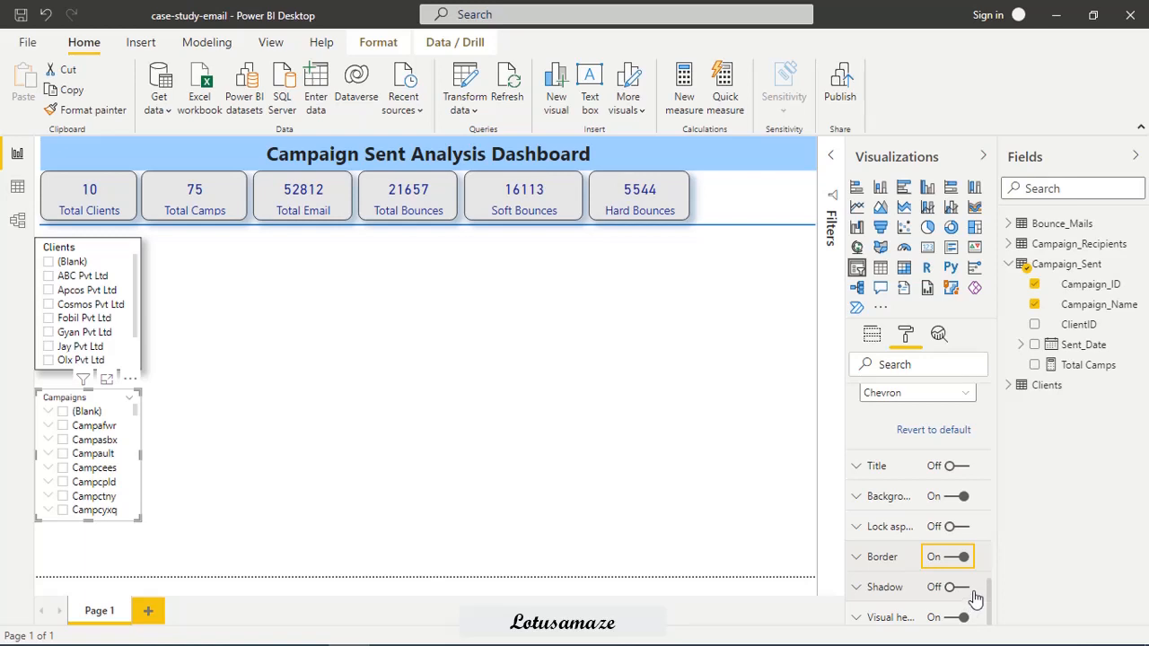
pyautogui.click(860, 558)
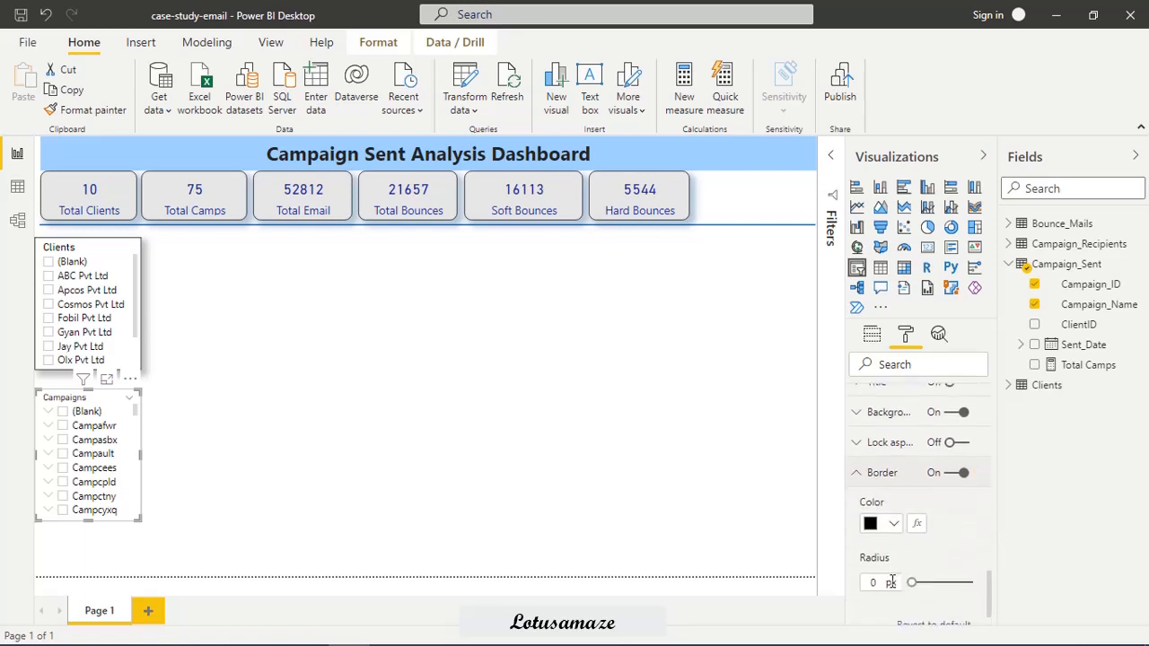
pyautogui.click(941, 583)
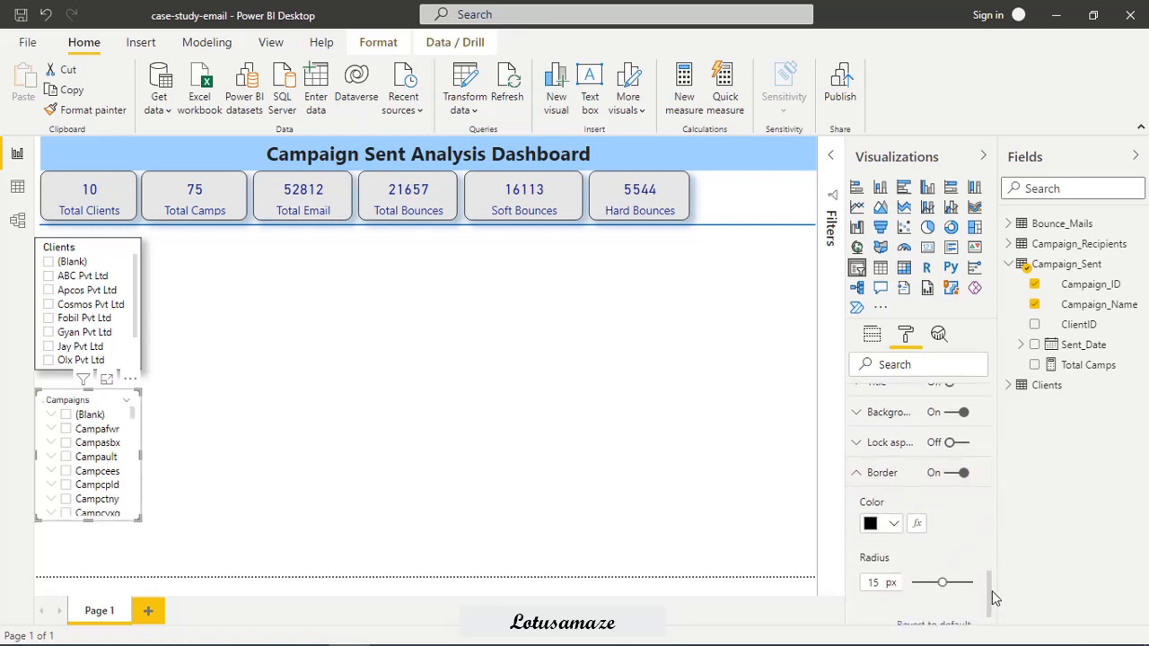
pyautogui.scroll(-2, 991, 589)
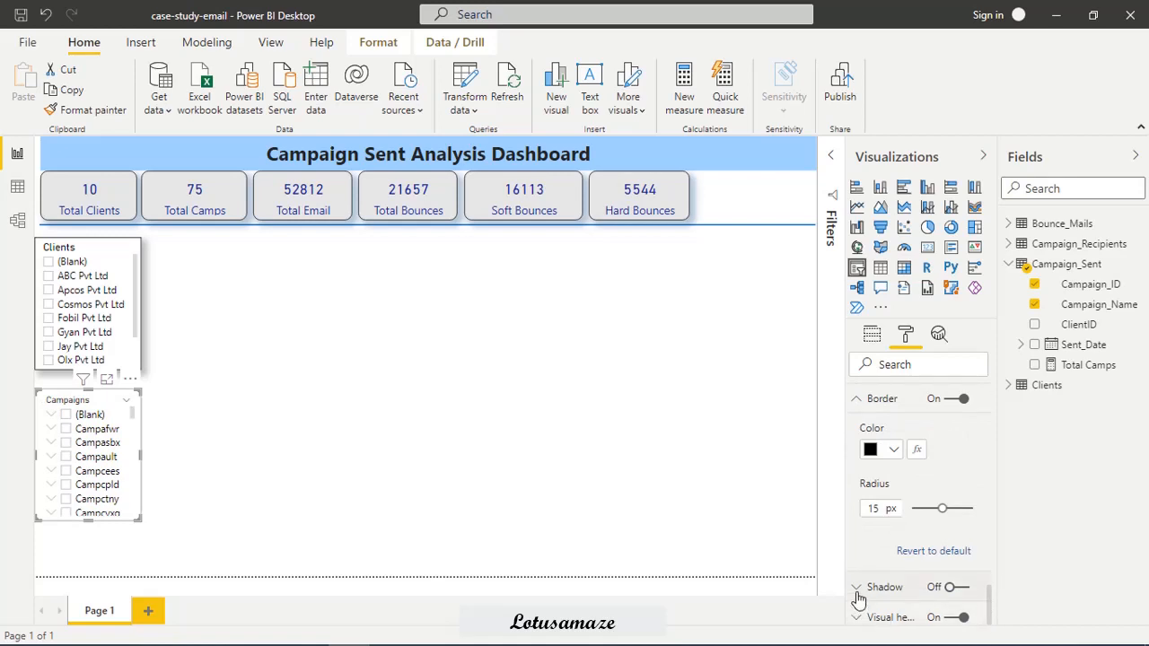
pyautogui.click(954, 592)
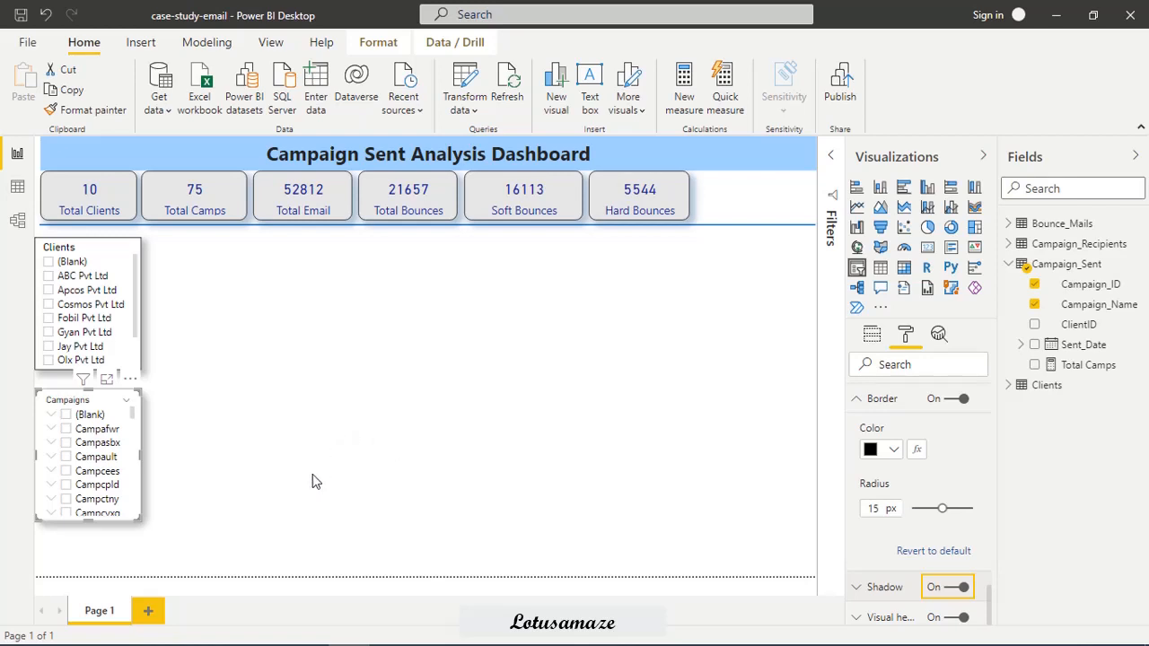
# Test the Campaigns slicer by selecting Campafwr, Campasbx and Campault and checking the measure cards.
pyautogui.click(66, 429)
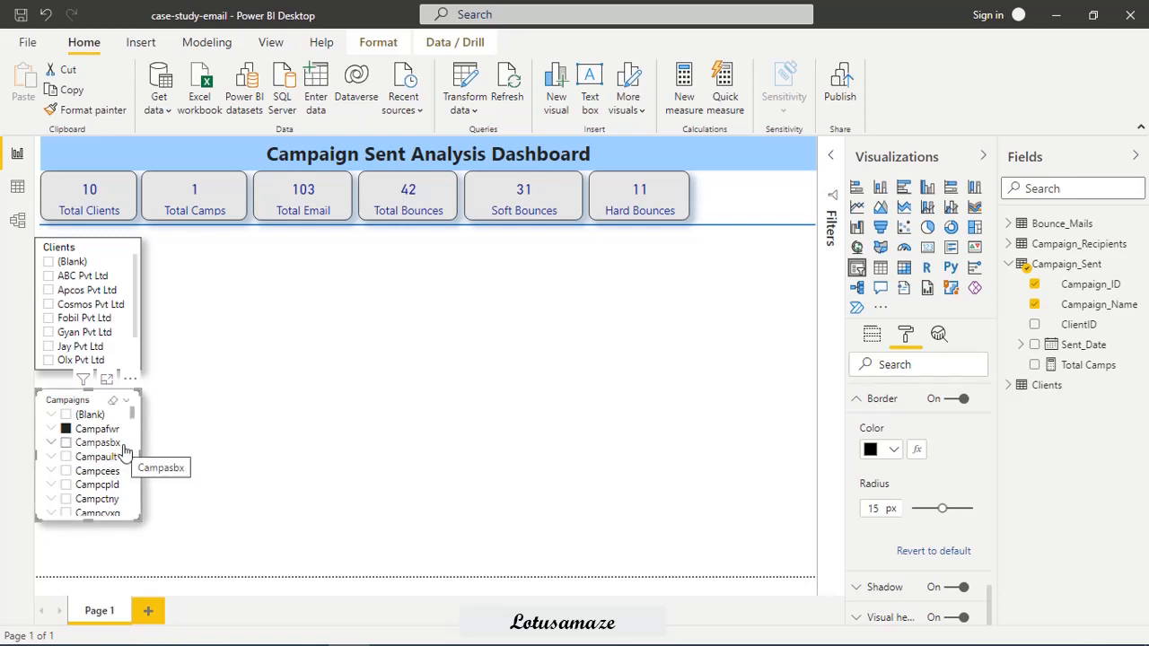
pyautogui.click(65, 442)
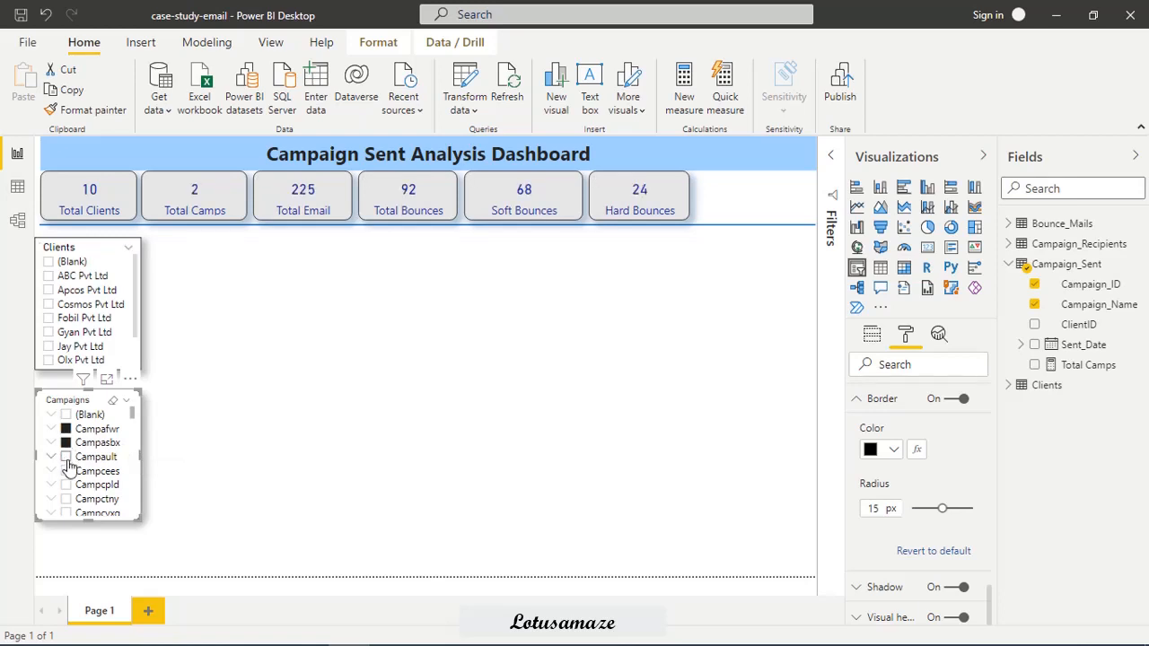
pyautogui.click(65, 457)
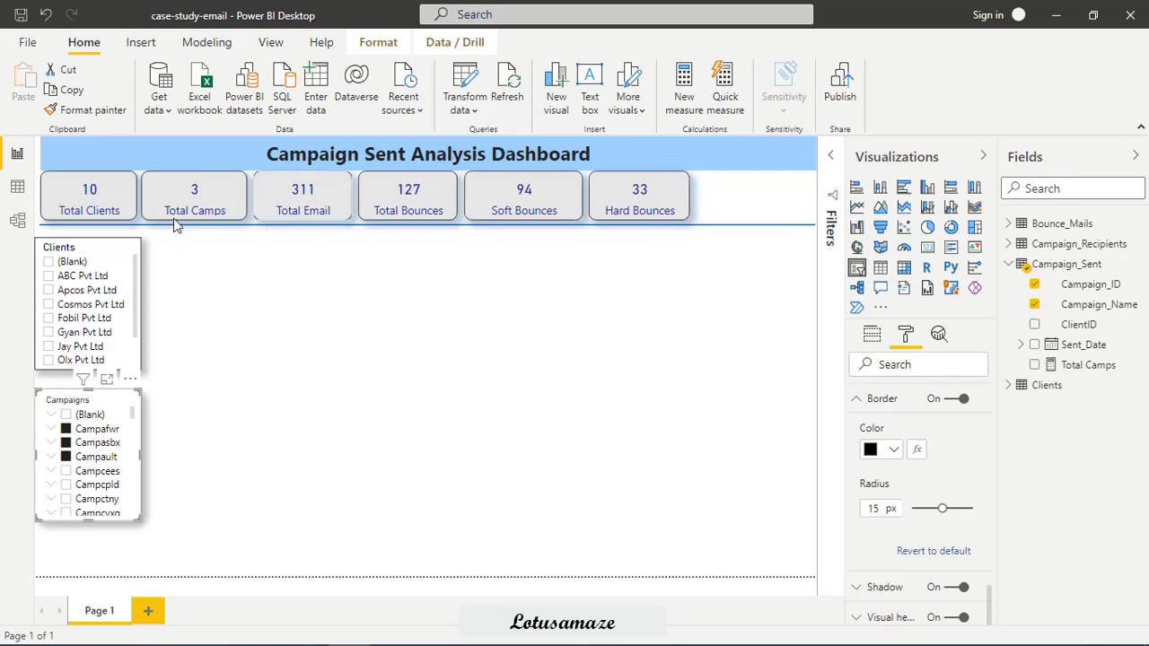
# Test both slicers together by selecting ABC Pvt Ltd, expanding and selecting campaign Campcees, and adding Apcos Pvt Ltd and Cosmos Pvt Ltd.
pyautogui.click(49, 276)
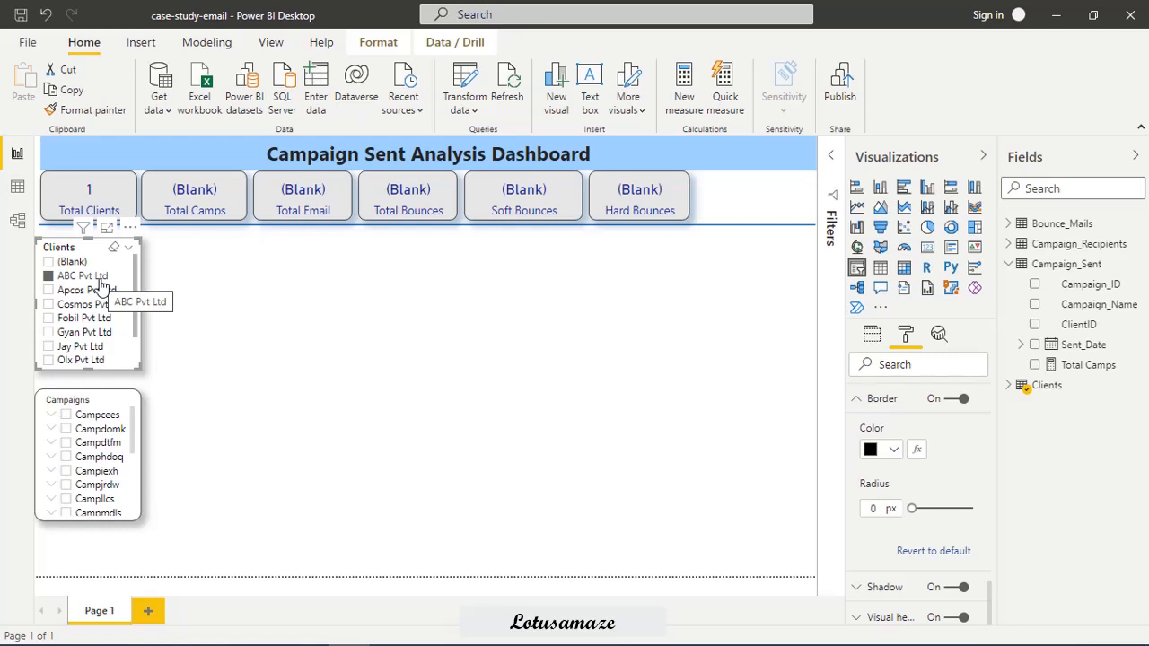
pyautogui.click(50, 419)
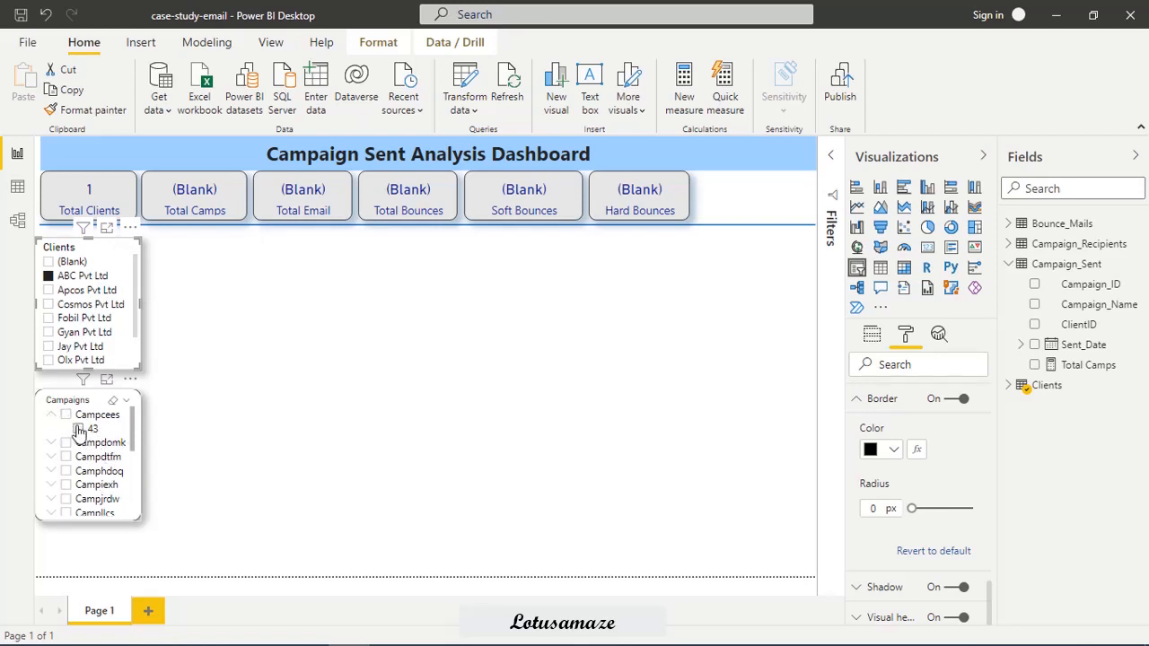
pyautogui.click(66, 416)
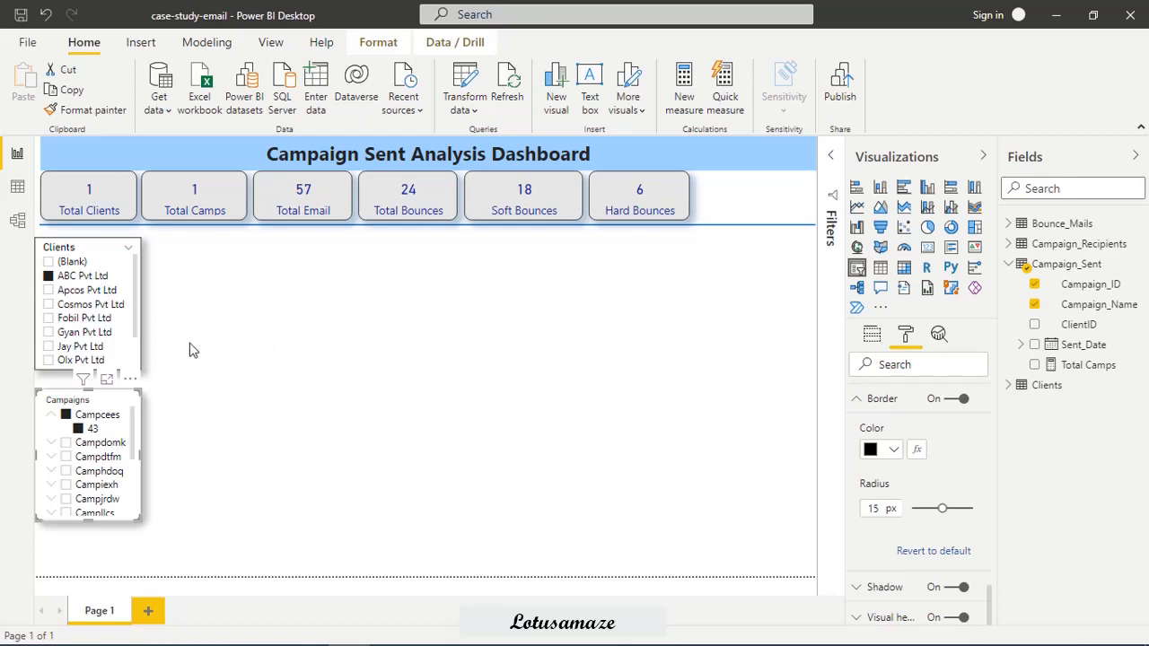
pyautogui.keyDown('ctrl'); pyautogui.click(49, 290); pyautogui.keyUp('ctrl')
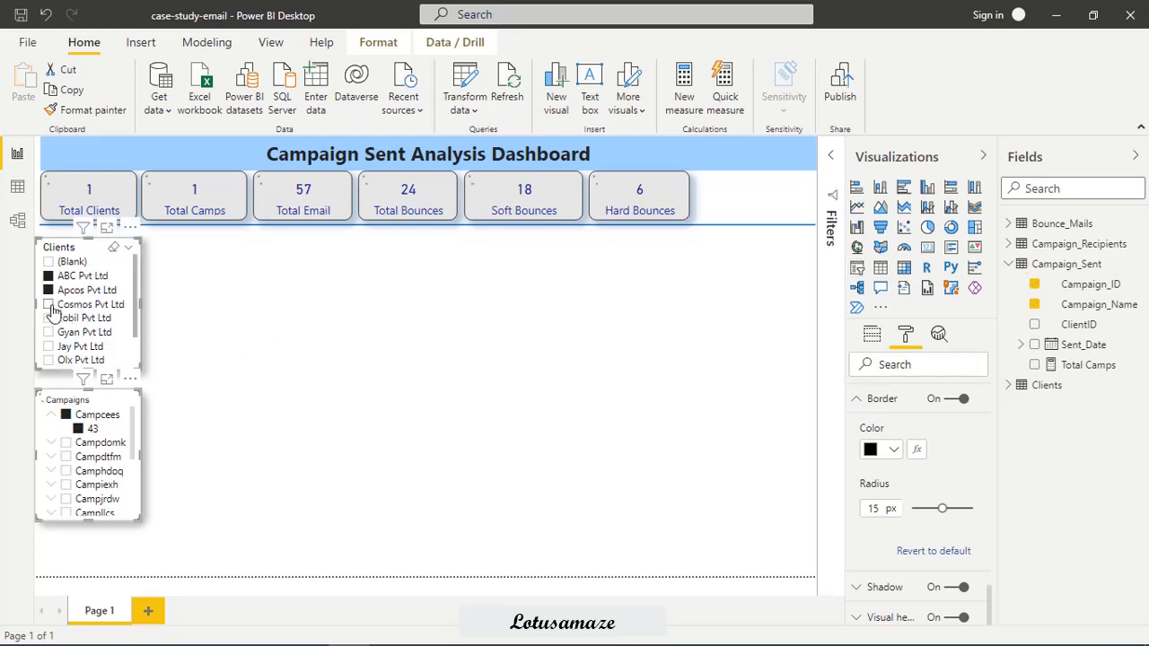
pyautogui.keyDown('ctrl'); pyautogui.click(49, 304); pyautogui.keyUp('ctrl')
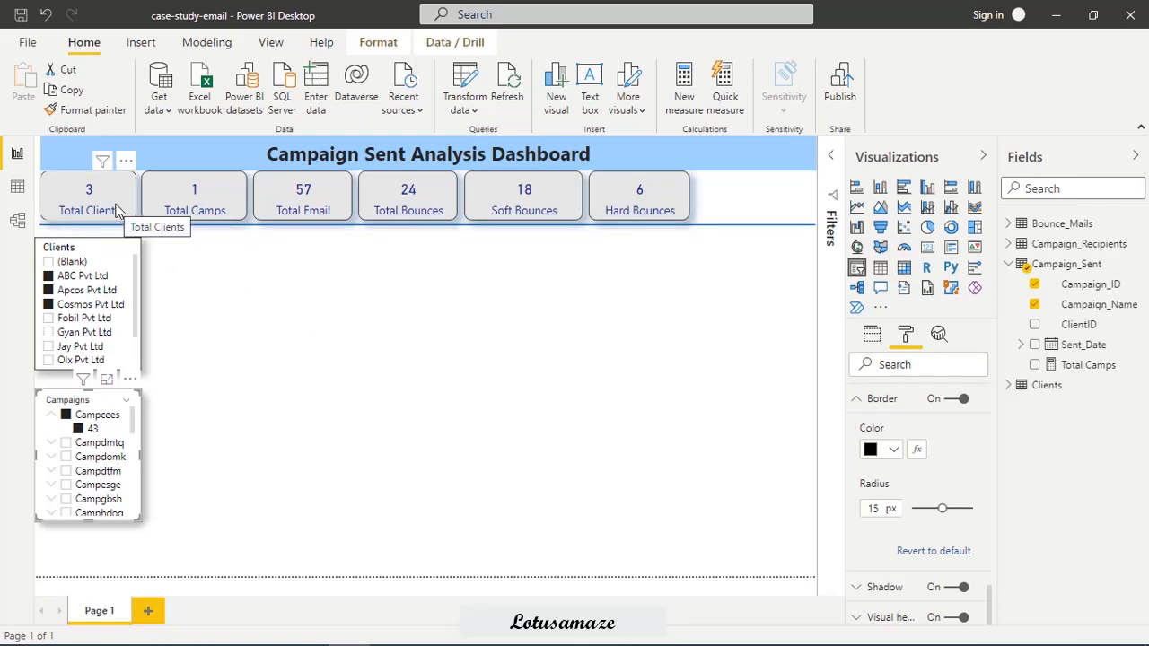
# Continue testing the Campaigns slicer by adding Campdmtq, Campdomk, Campdtfm and Campesge to the selection.
pyautogui.click(67, 444)
pyautogui.click(66, 457)
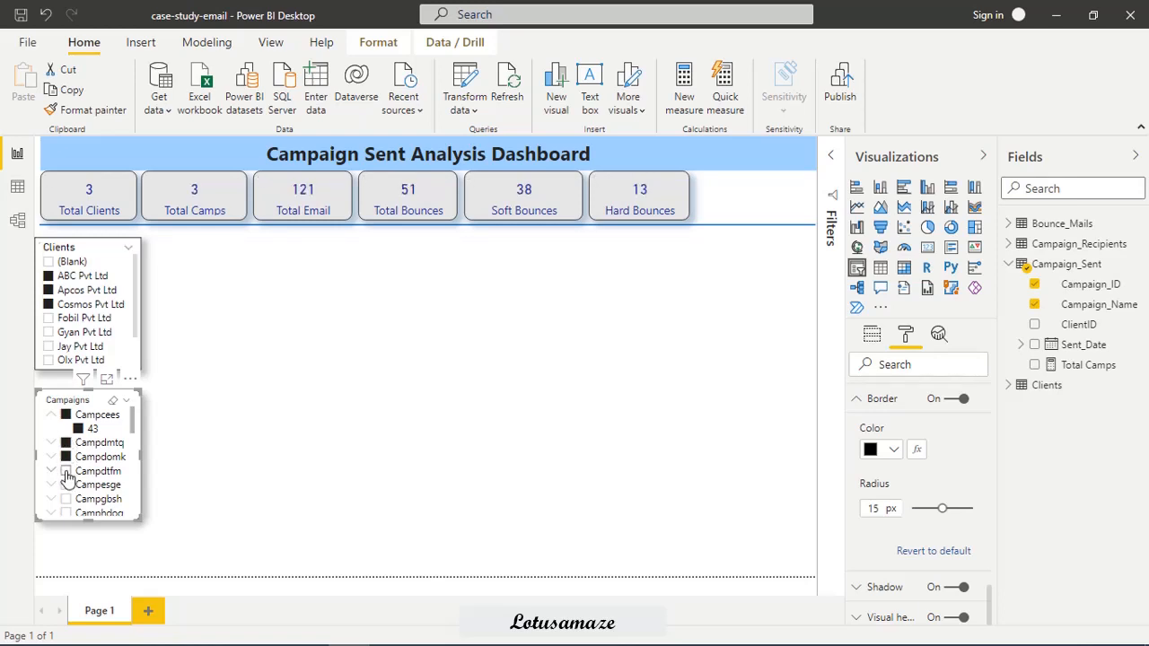
pyautogui.click(66, 472)
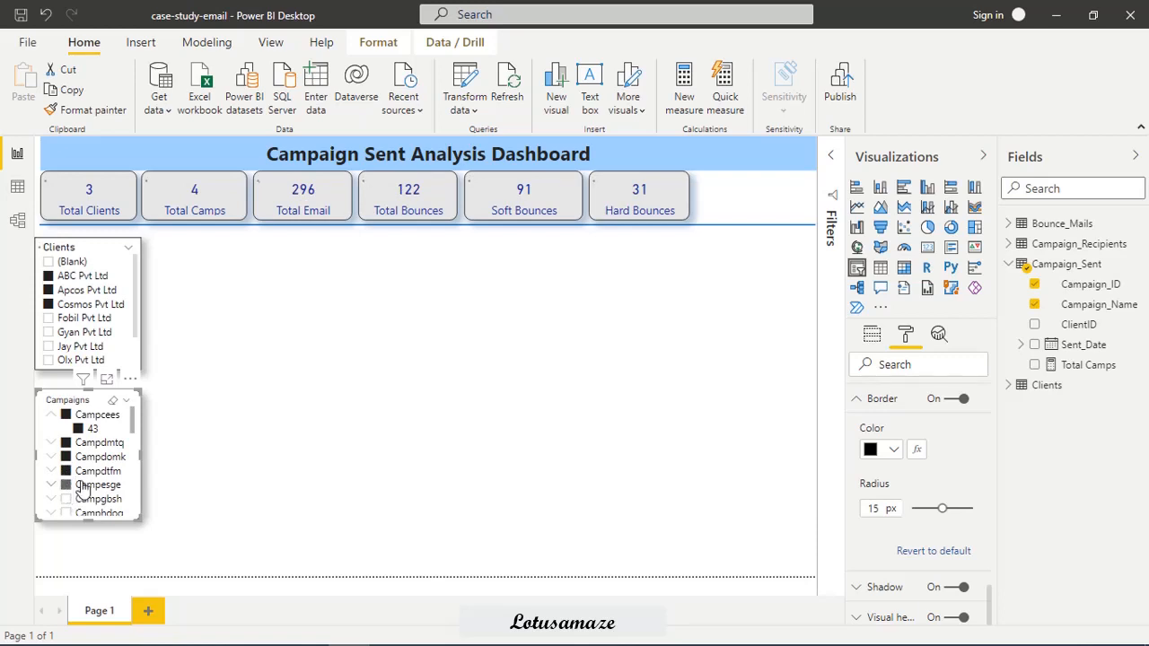
pyautogui.click(81, 488)
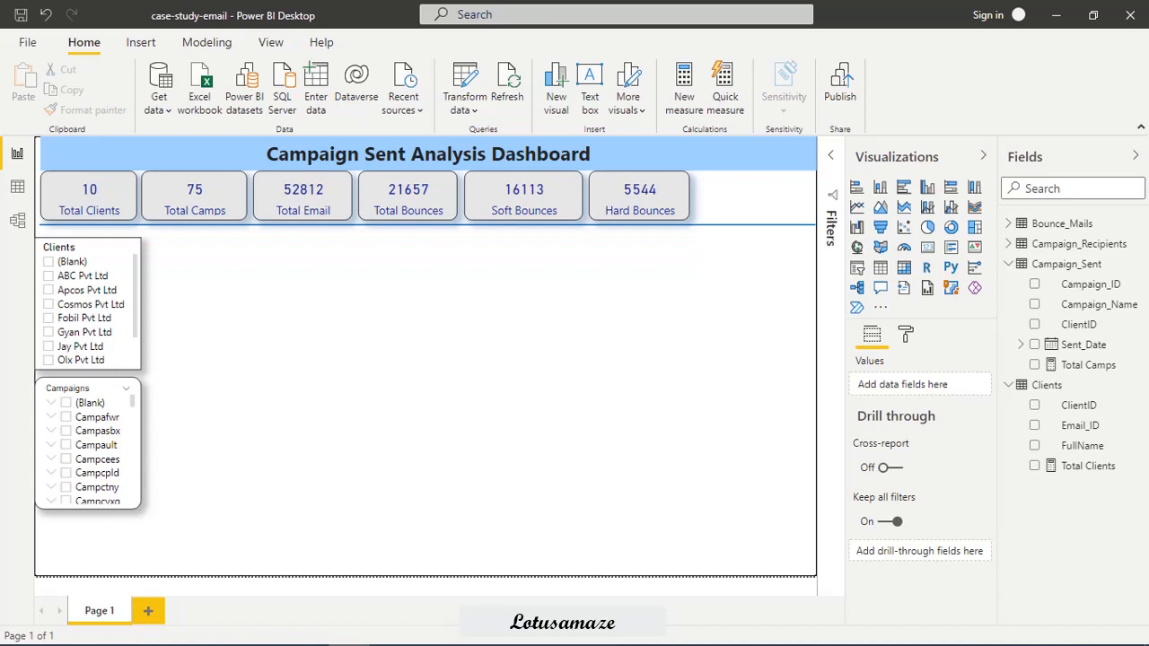
# Add a compact pie chart beside the Clients slicer, with the count of Campaign_Sent ClientID as values and Clients FullName as legend.
pyautogui.click(928, 231)
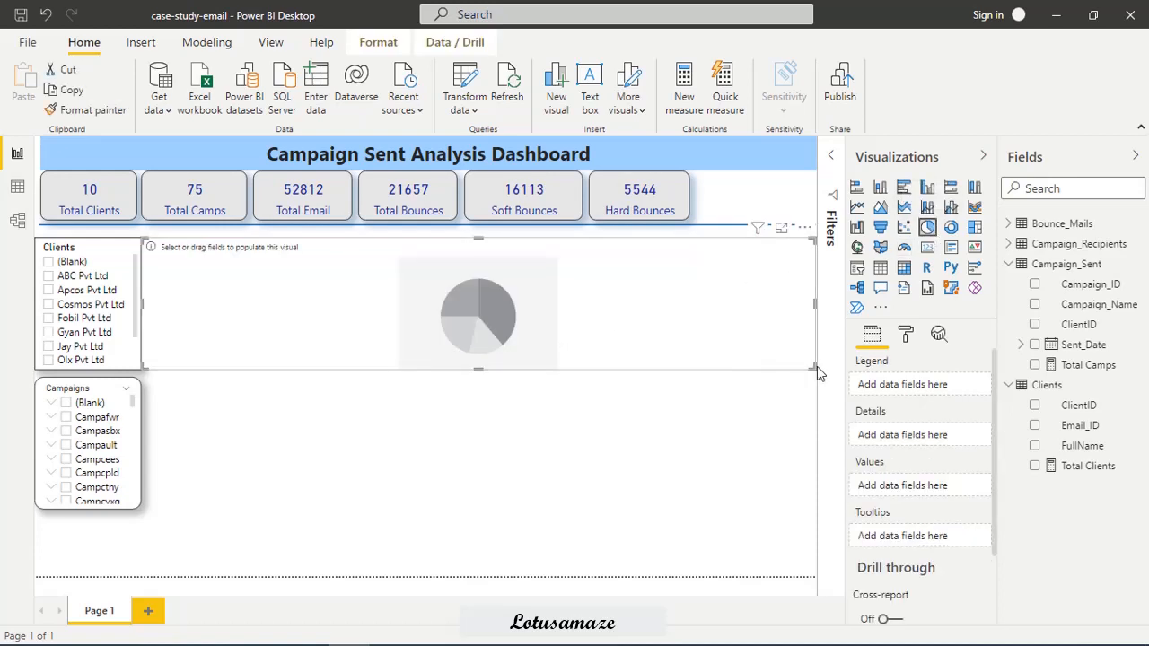
pyautogui.moveTo(815, 366); pyautogui.dragTo(352, 376)
pyautogui.moveTo(261, 309); pyautogui.dragTo(275, 308)
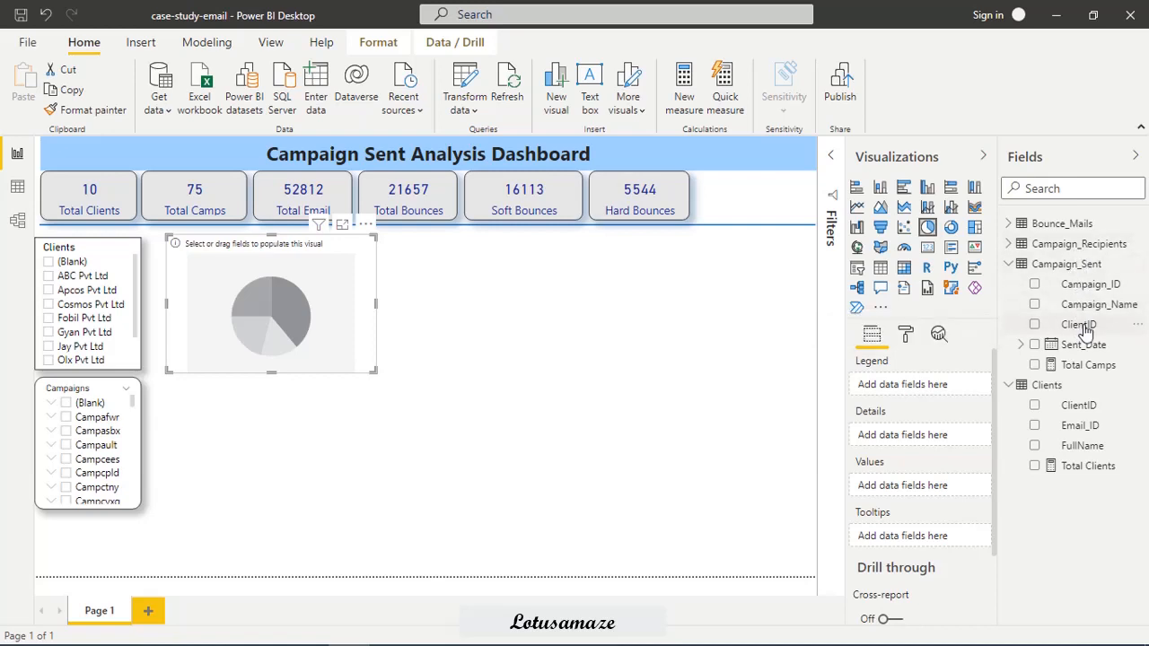
pyautogui.moveTo(1084, 330); pyautogui.dragTo(927, 493)
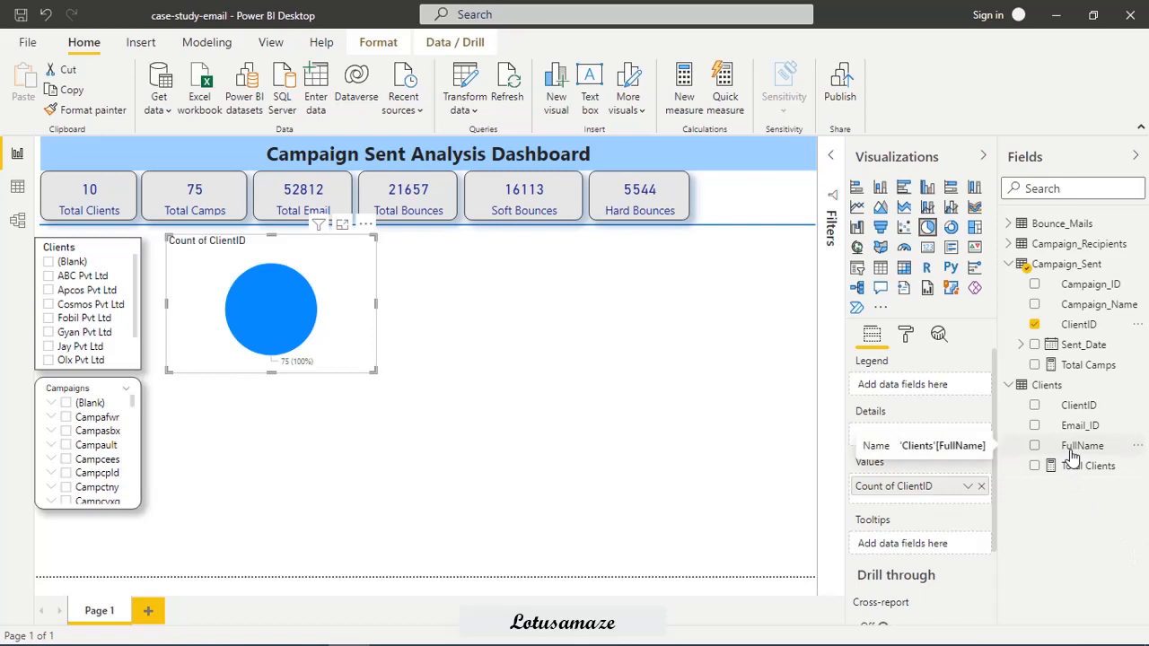
pyautogui.moveTo(1071, 456); pyautogui.dragTo(898, 386)
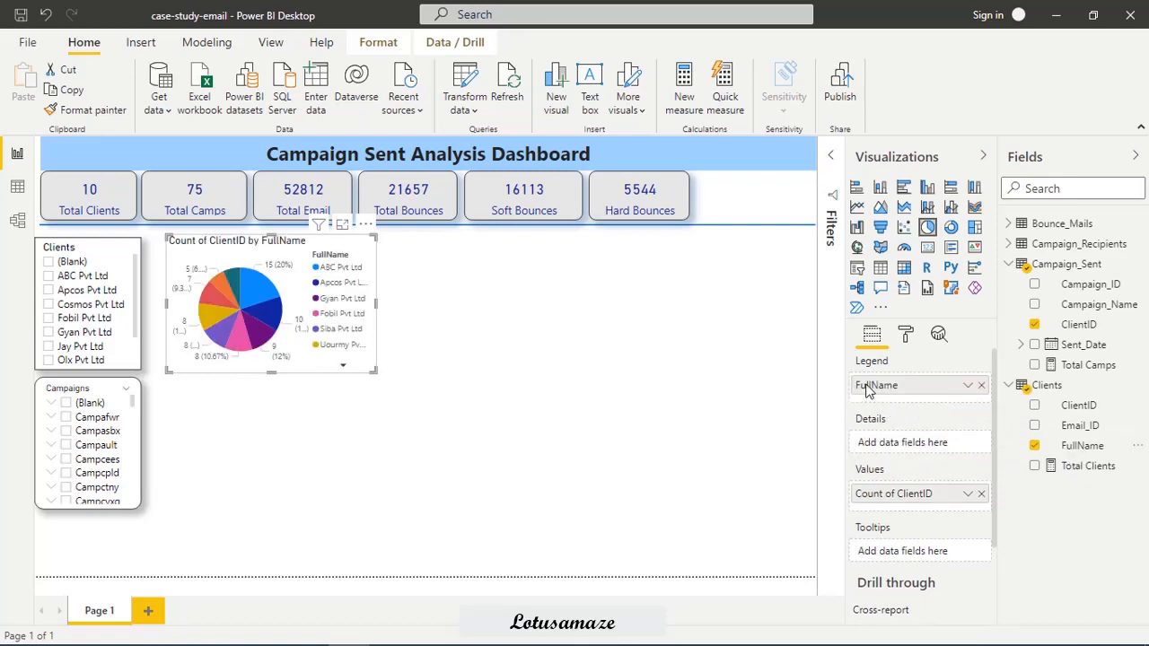
# Turn off the pie chart's legend and set its detail label style to All detail labels.
pyautogui.click(906, 335)
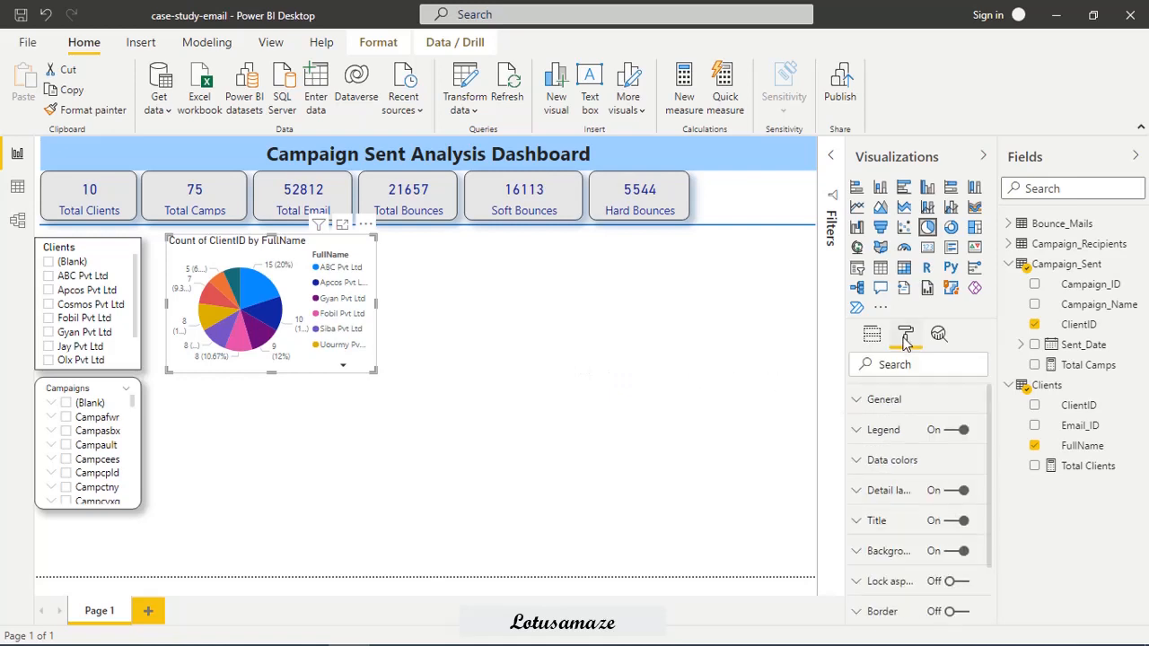
pyautogui.click(947, 431)
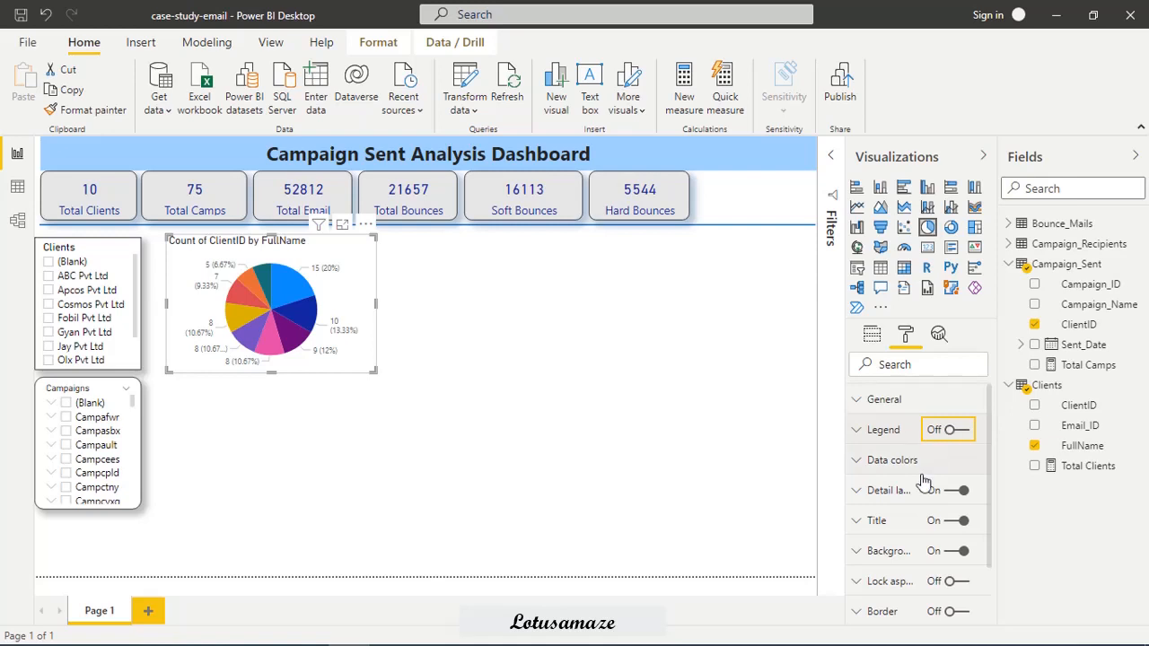
pyautogui.click(857, 493)
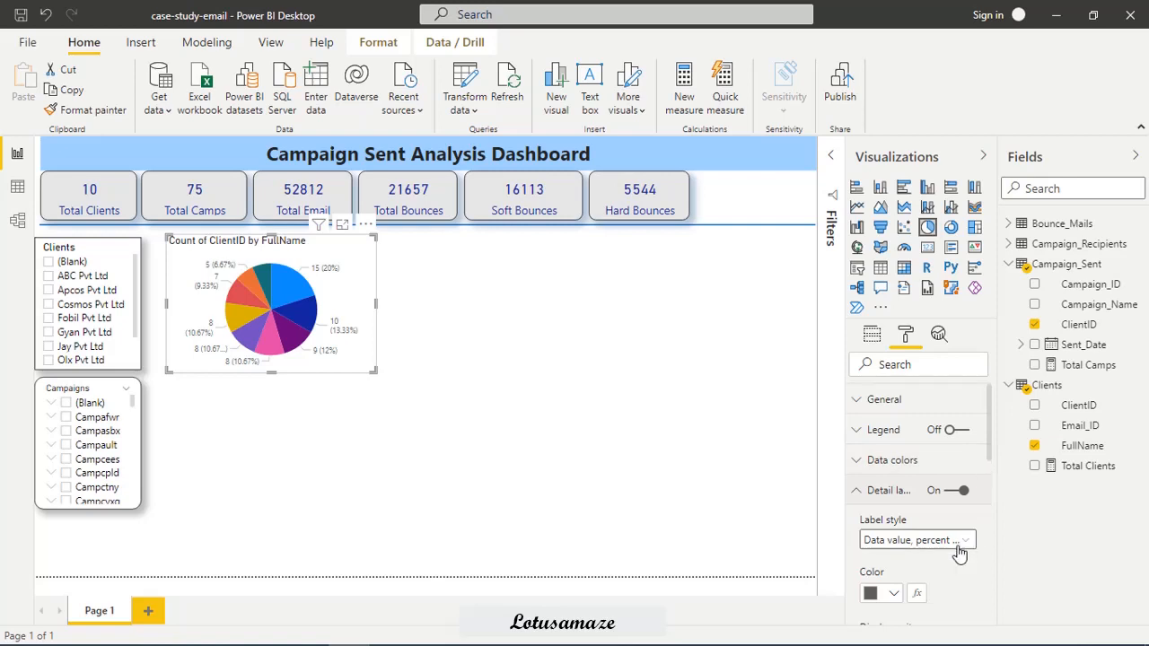
pyautogui.click(960, 547)
pyautogui.click(902, 523)
# Set the pie chart's detail labels to dark blue with a text size of 11 pt.
pyautogui.moveTo(992, 442); pyautogui.dragTo(992, 488)
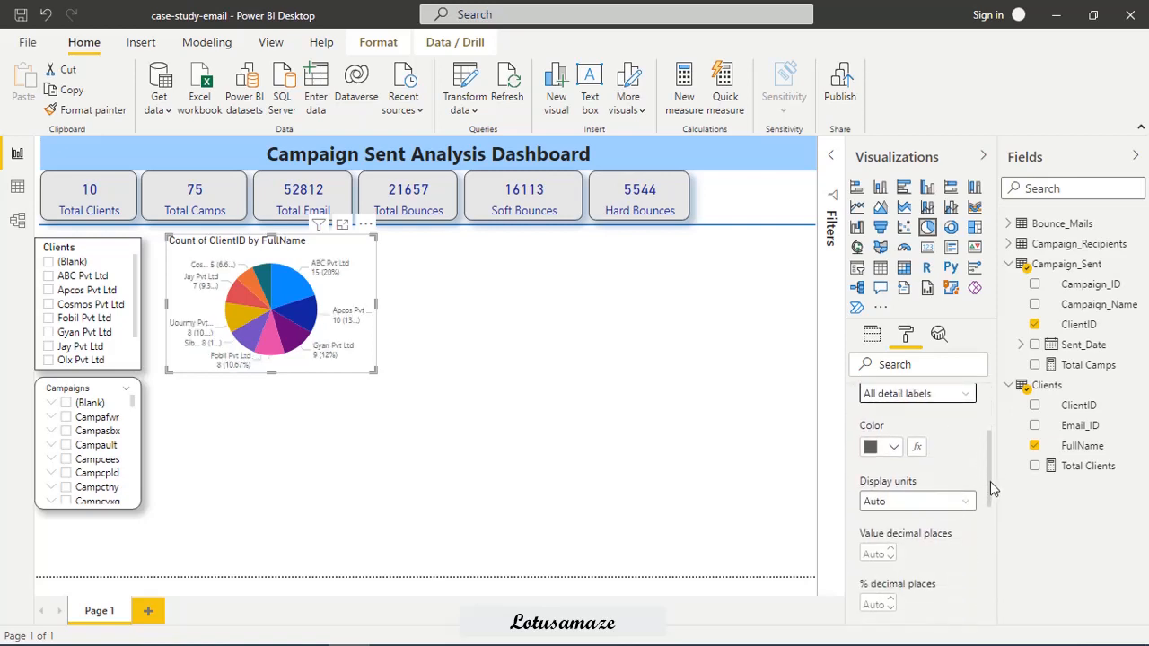
pyautogui.click(894, 449)
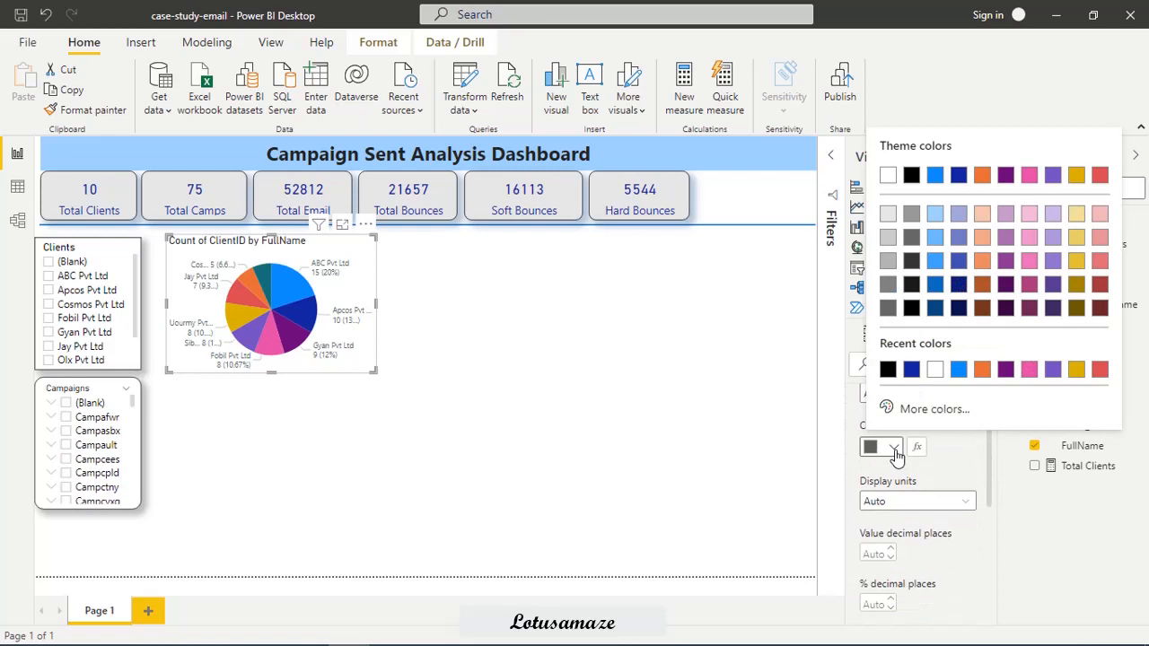
pyautogui.click(910, 373)
pyautogui.moveTo(993, 459); pyautogui.dragTo(992, 494)
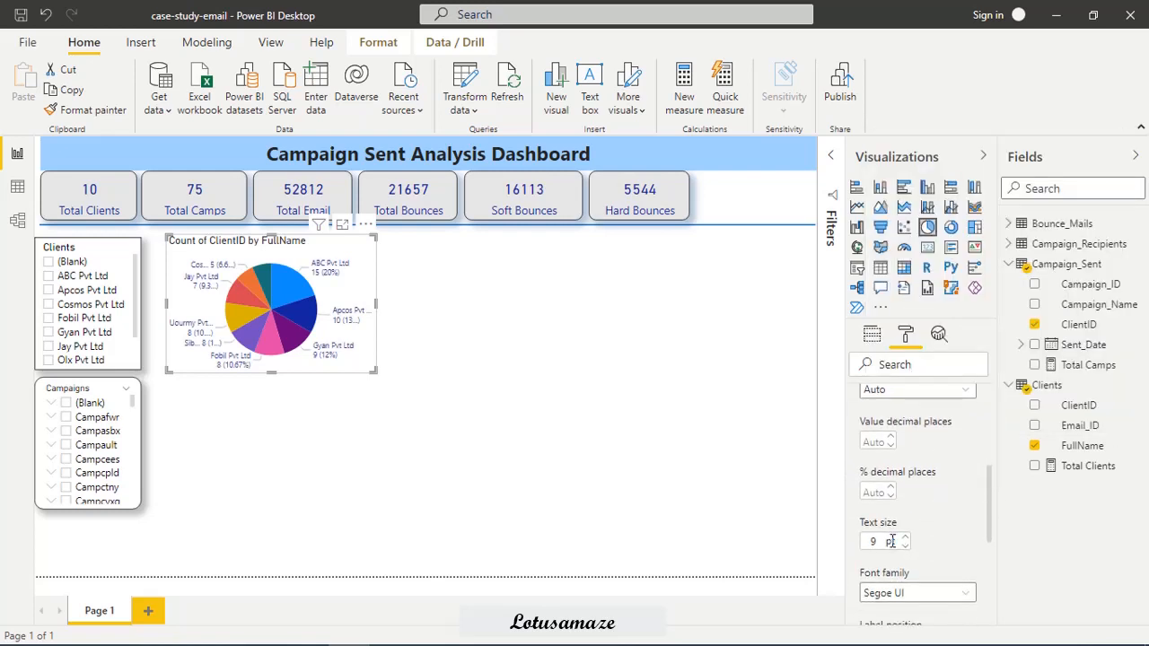
pyautogui.moveTo(880, 544); pyautogui.dragTo(850, 546)
pyautogui.write('11')
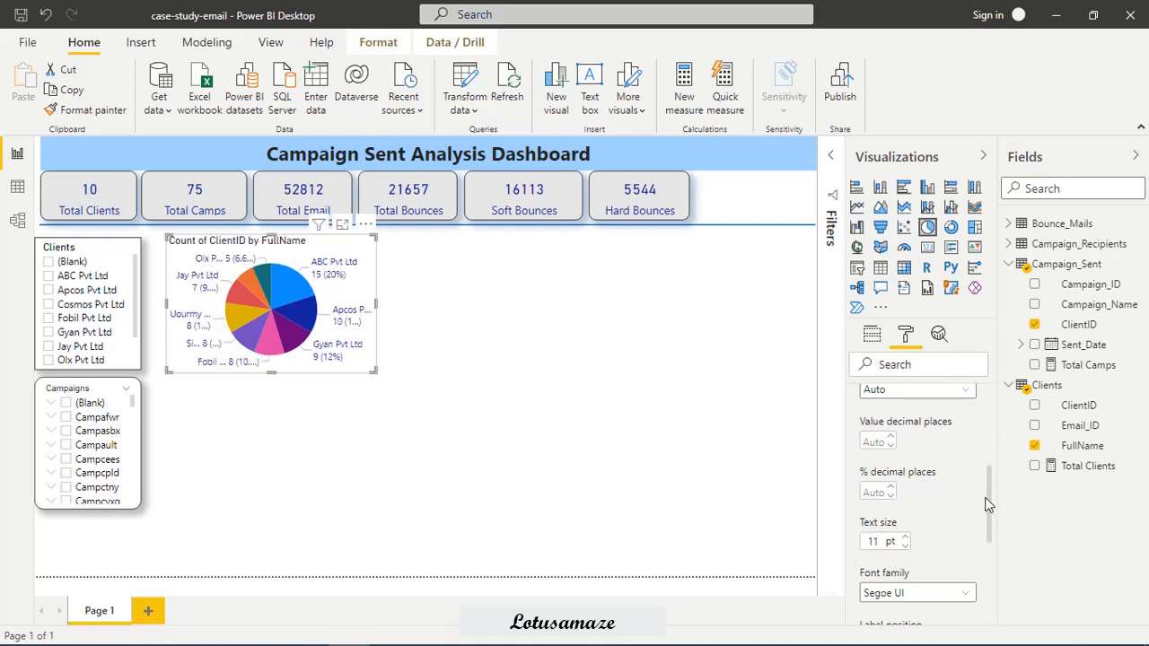
# Change the pie chart's title to "Campaigns Sent By Clients".
pyautogui.moveTo(990, 514); pyautogui.dragTo(994, 579)
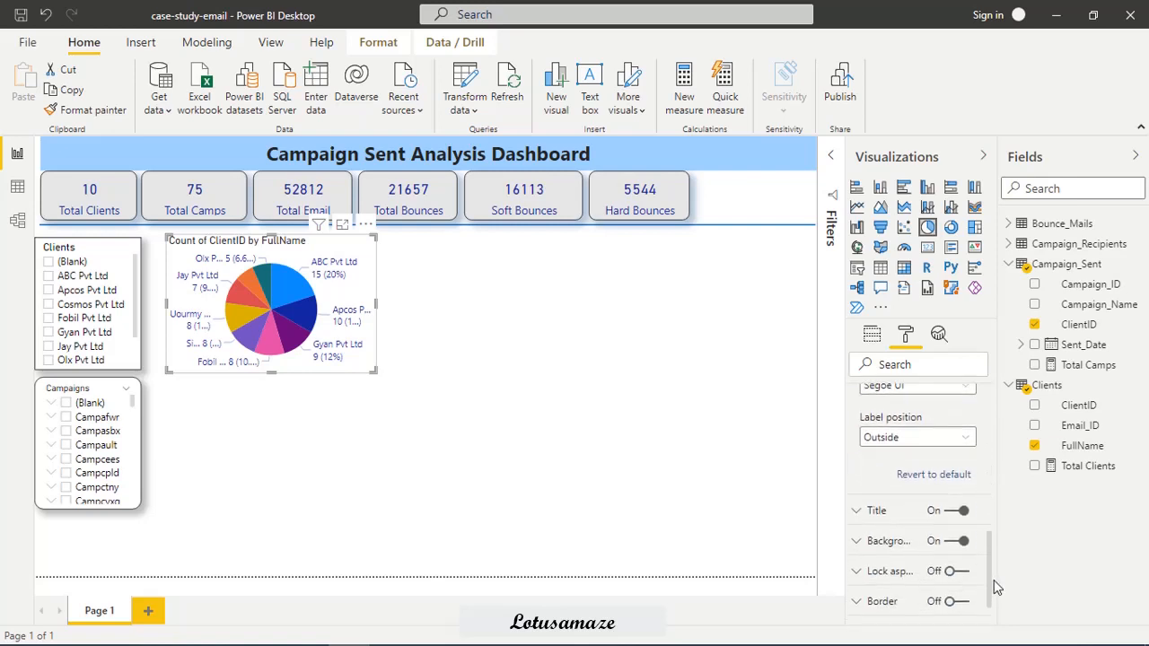
pyautogui.click(855, 513)
pyautogui.doubleClick(931, 560)
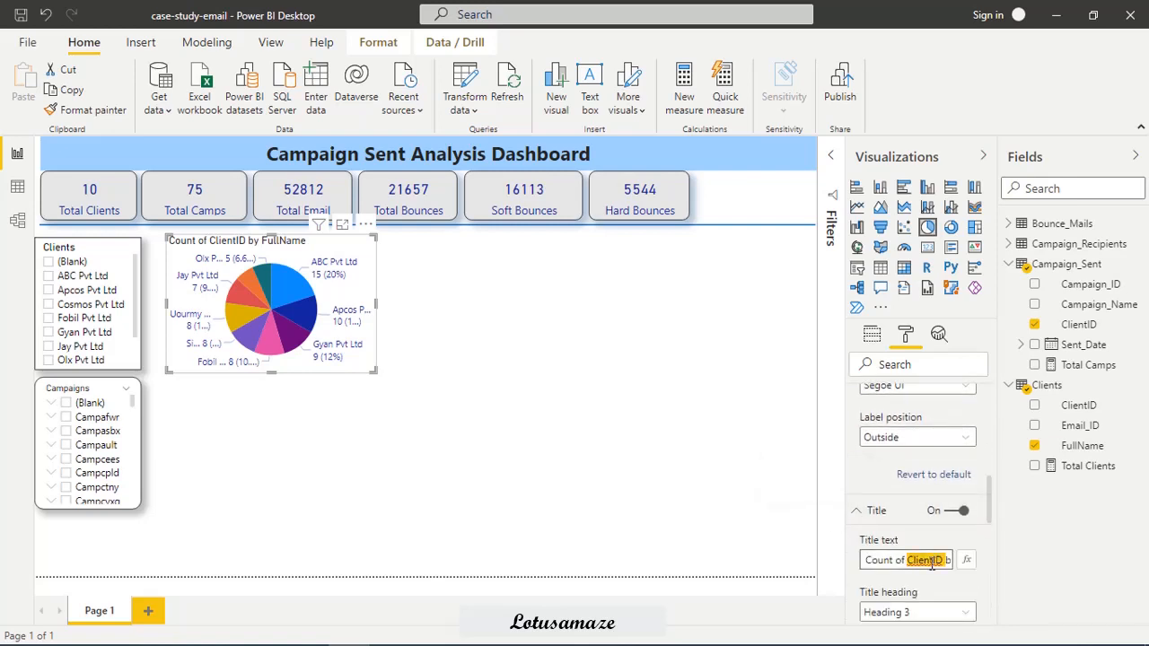
pyautogui.press('BackSpace')
pyautogui.press('BackSpace')
pyautogui.press('BackSpace')
pyautogui.press('BackSpace')
pyautogui.press('BackSpace')
pyautogui.press('BackSpace')
pyautogui.press('BackSpace')
pyautogui.press('BackSpace')
pyautogui.press('BackSpace')
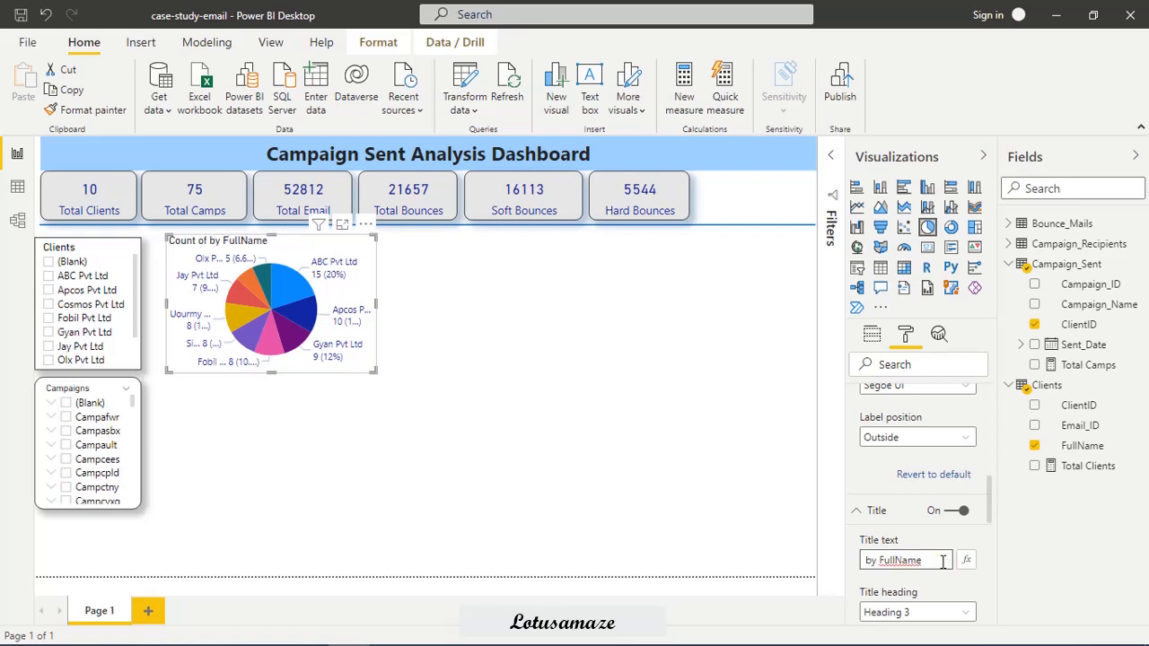
pyautogui.press('Delete')
pyautogui.press('Delete')
pyautogui.press('Delete')
pyautogui.press('Delete')
pyautogui.press('Delete')
pyautogui.press('Delete')
pyautogui.press('Delete')
pyautogui.press('Delete')
pyautogui.press('Delete')
pyautogui.press('Delete')
pyautogui.press('Delete')
pyautogui.press('Delete')
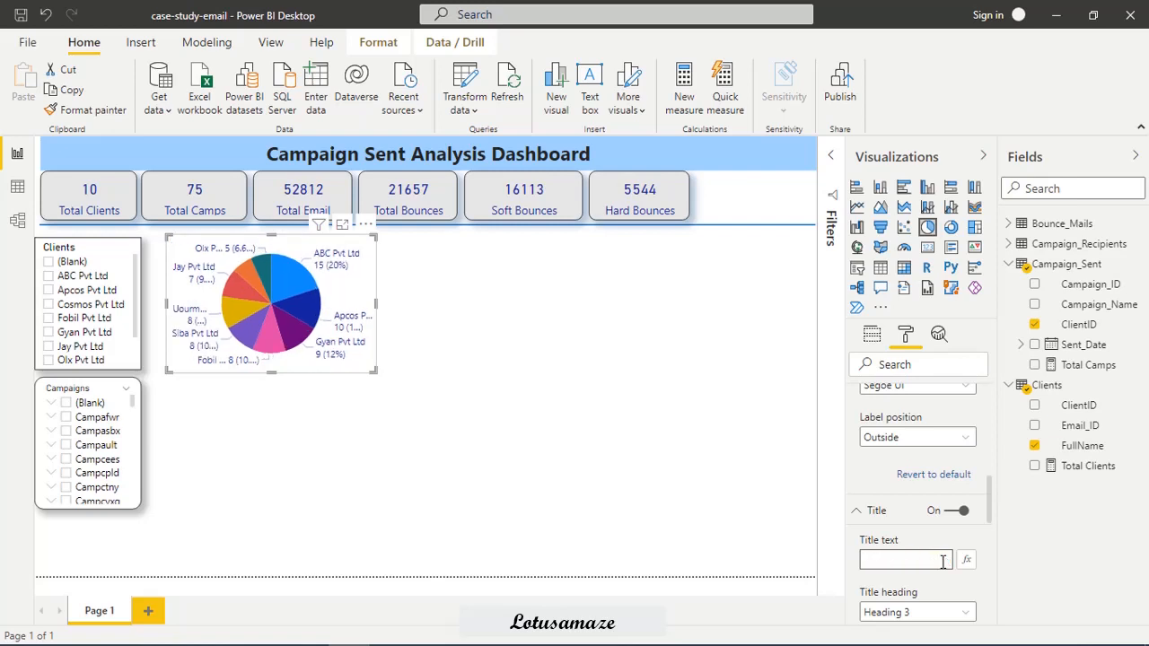
pyautogui.write('Cam')
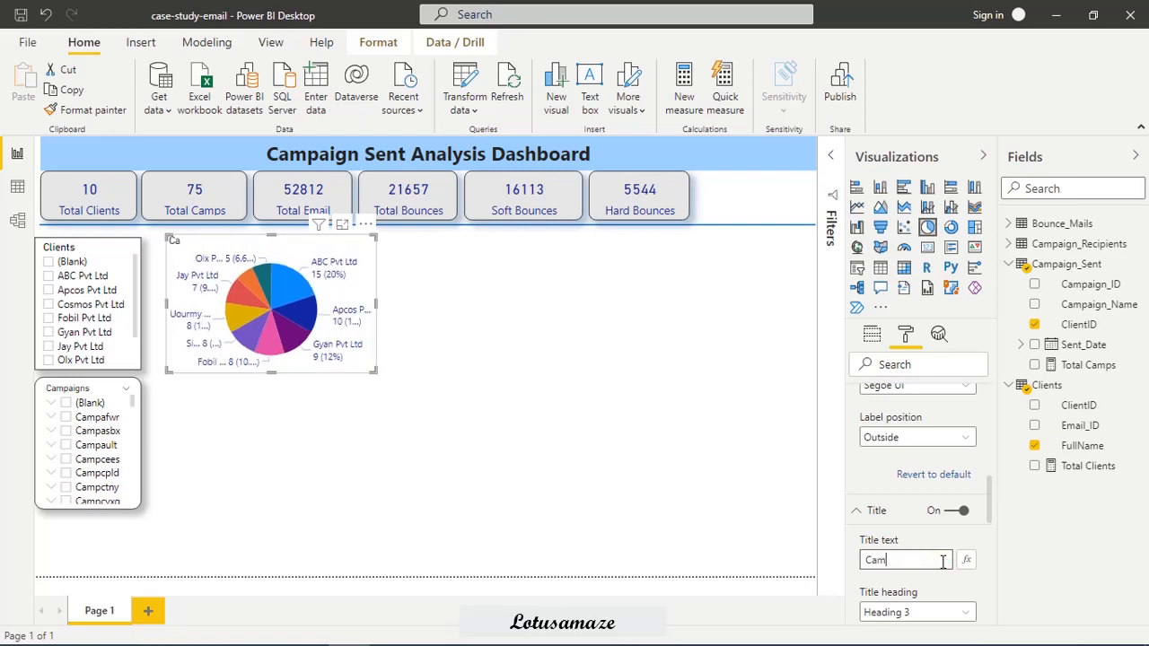
pyautogui.write('paigns Sent By C')
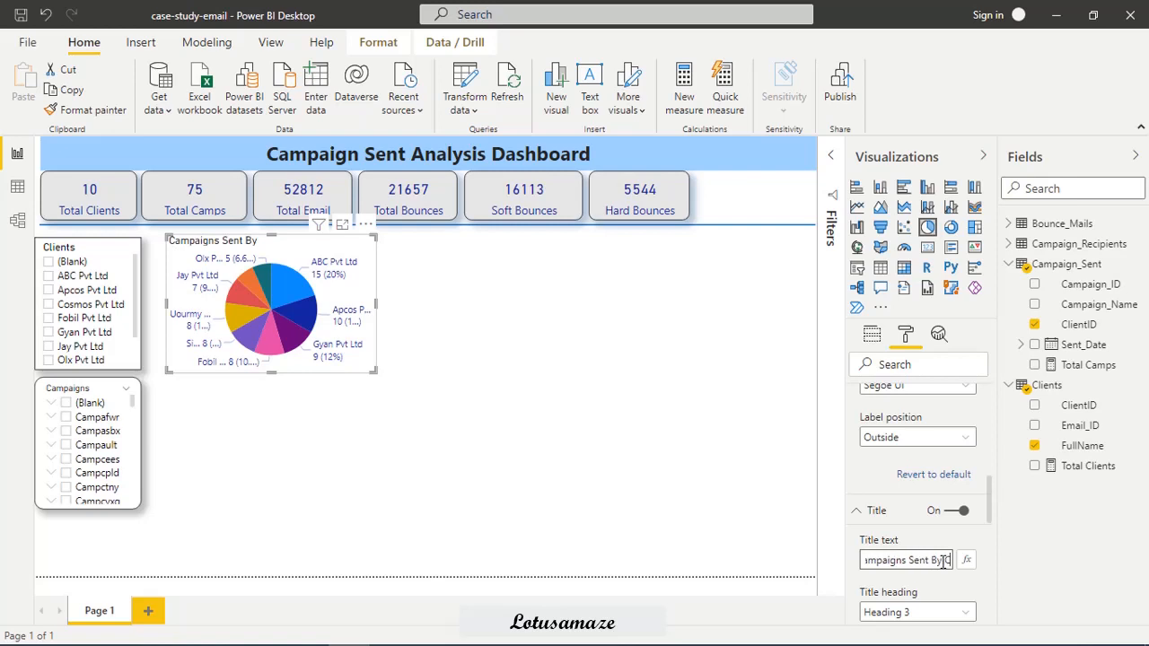
pyautogui.write('lients')
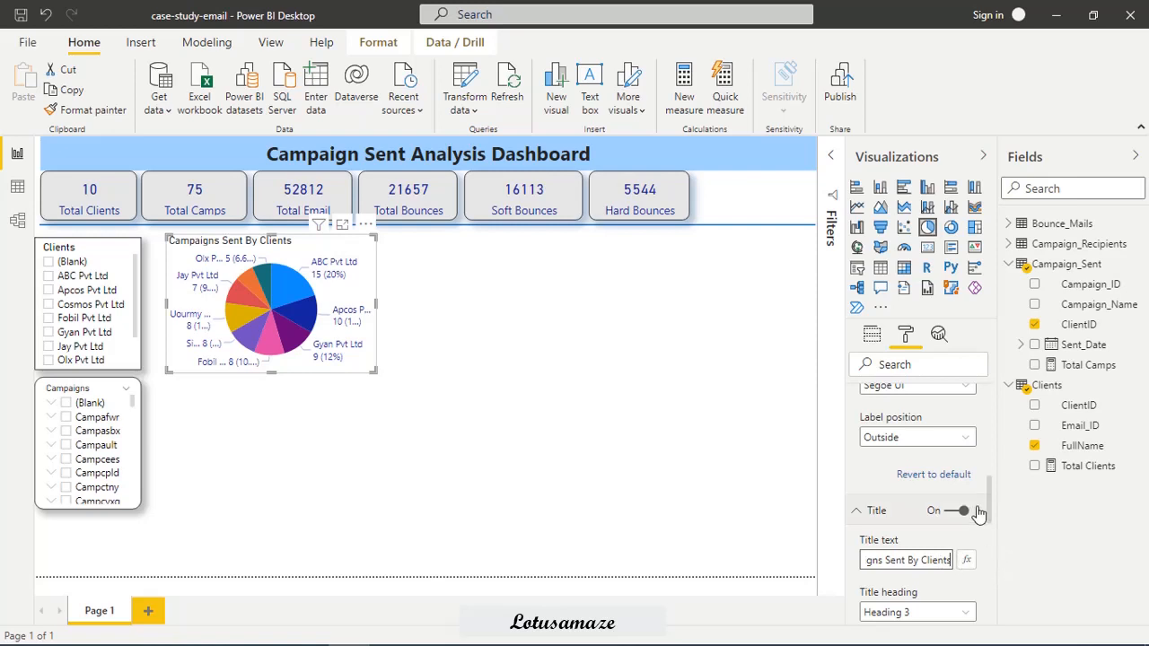
# Give the pie chart a border with a 12 px radius and a shadow, and enlarge the chart so its labels have more room.
pyautogui.moveTo(990, 505); pyautogui.dragTo(986, 631)
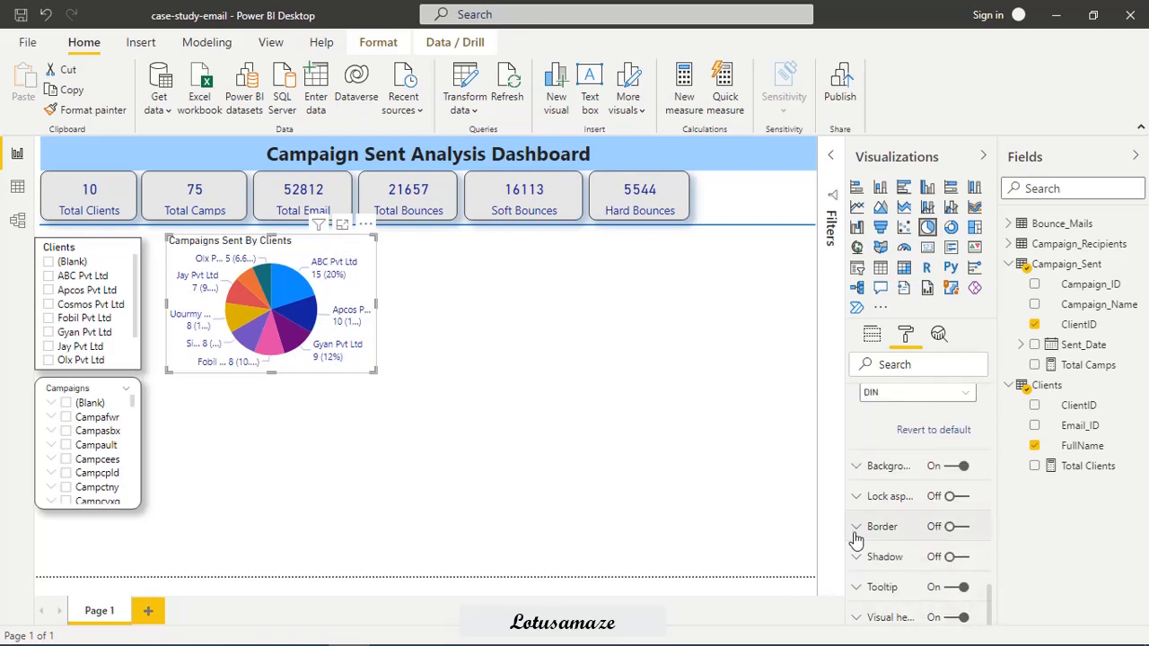
pyautogui.click(956, 531)
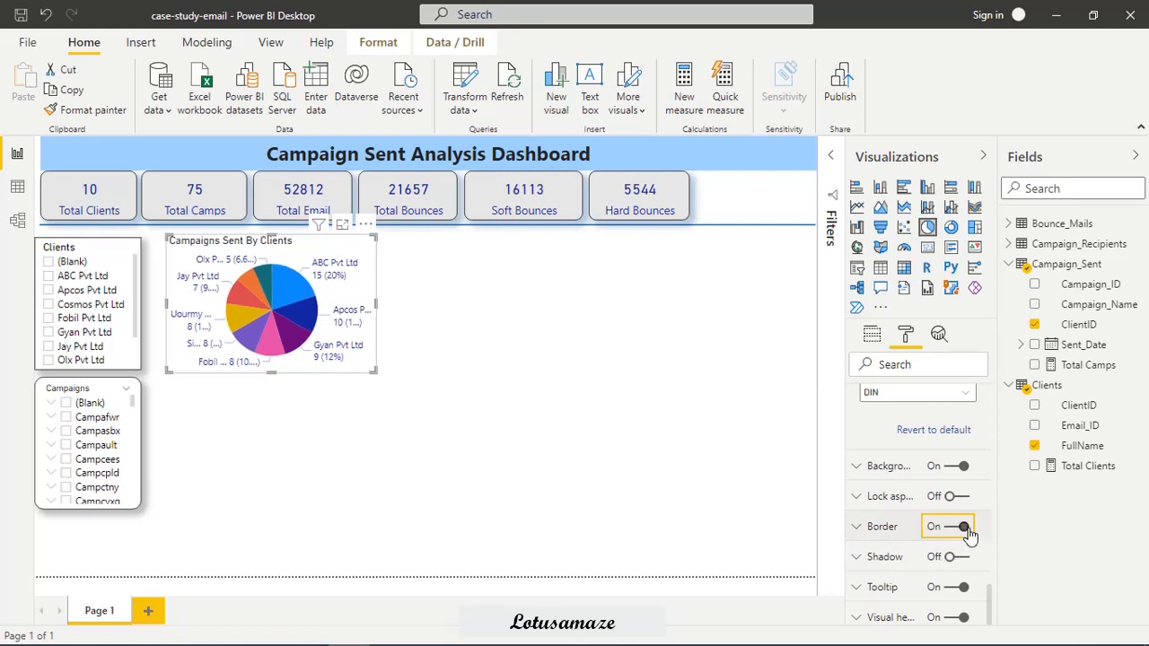
pyautogui.click(855, 530)
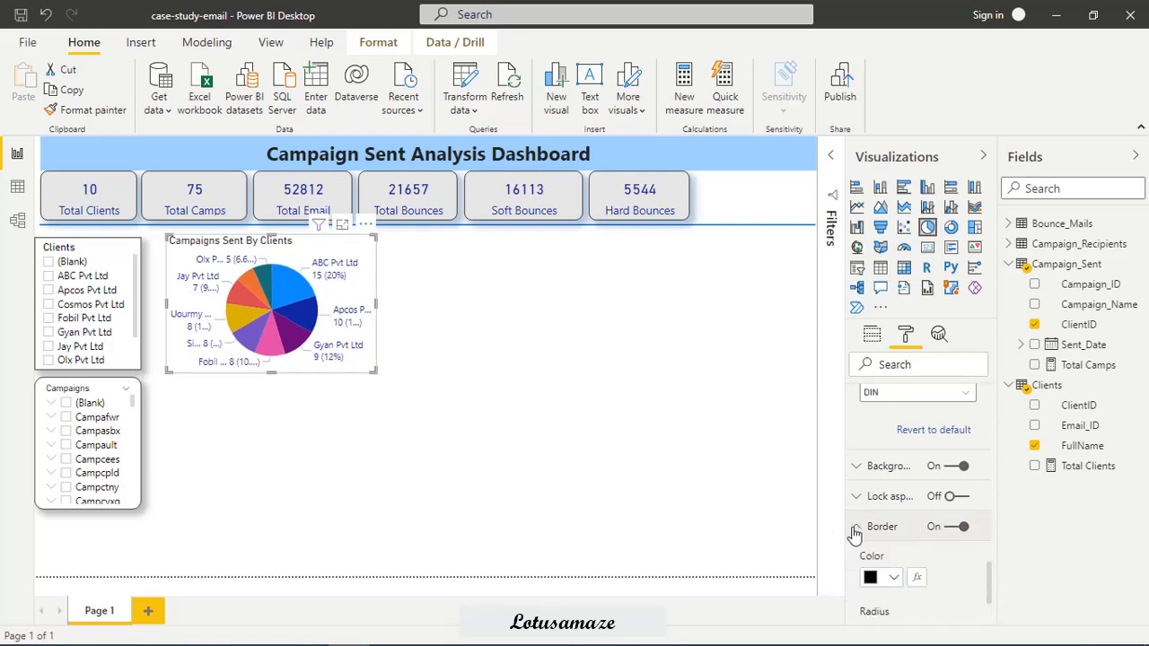
pyautogui.scroll(-4, 982, 563)
pyautogui.moveTo(916, 478); pyautogui.dragTo(935, 477)
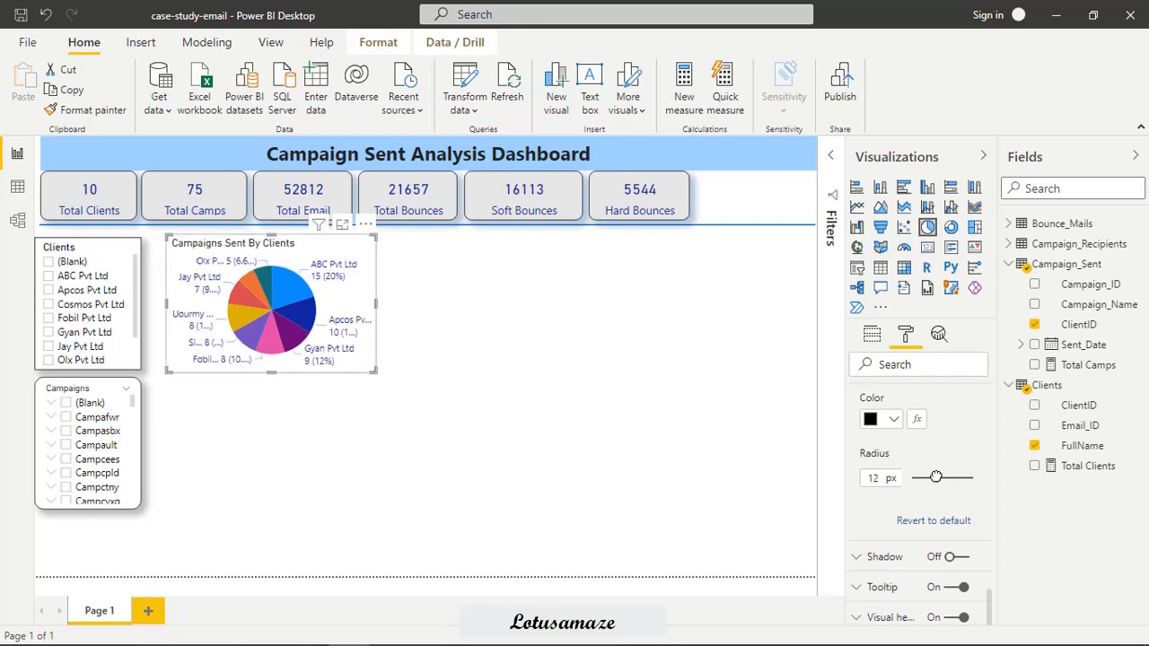
pyautogui.click(971, 562)
pyautogui.click(971, 560)
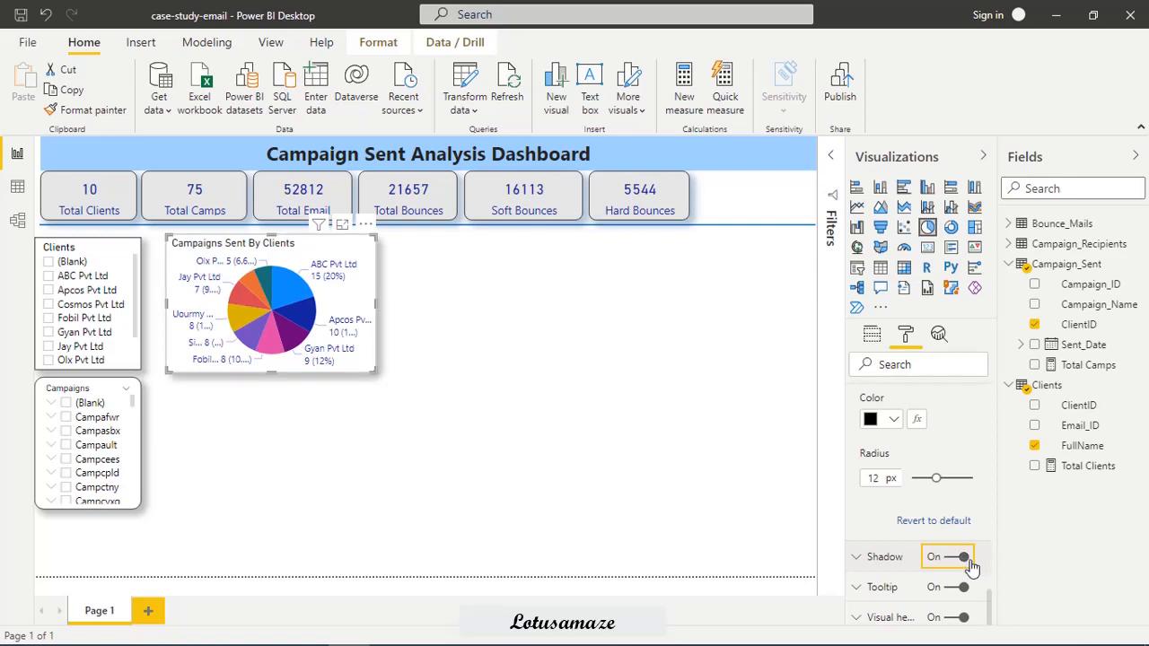
pyautogui.moveTo(371, 372); pyautogui.dragTo(449, 439)
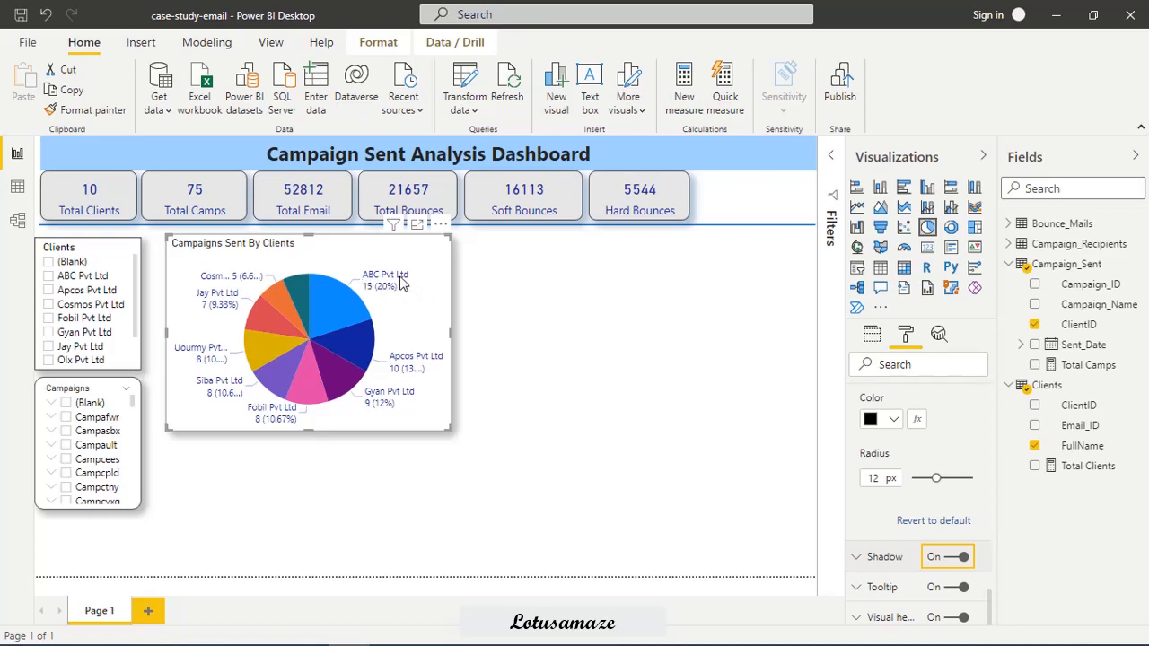
# Test the pie chart against the Clients slicer by selecting ABC Pvt Ltd, Apcos Pvt Ltd and Cosmos Pvt Ltd.
pyautogui.moveTo(383, 296)
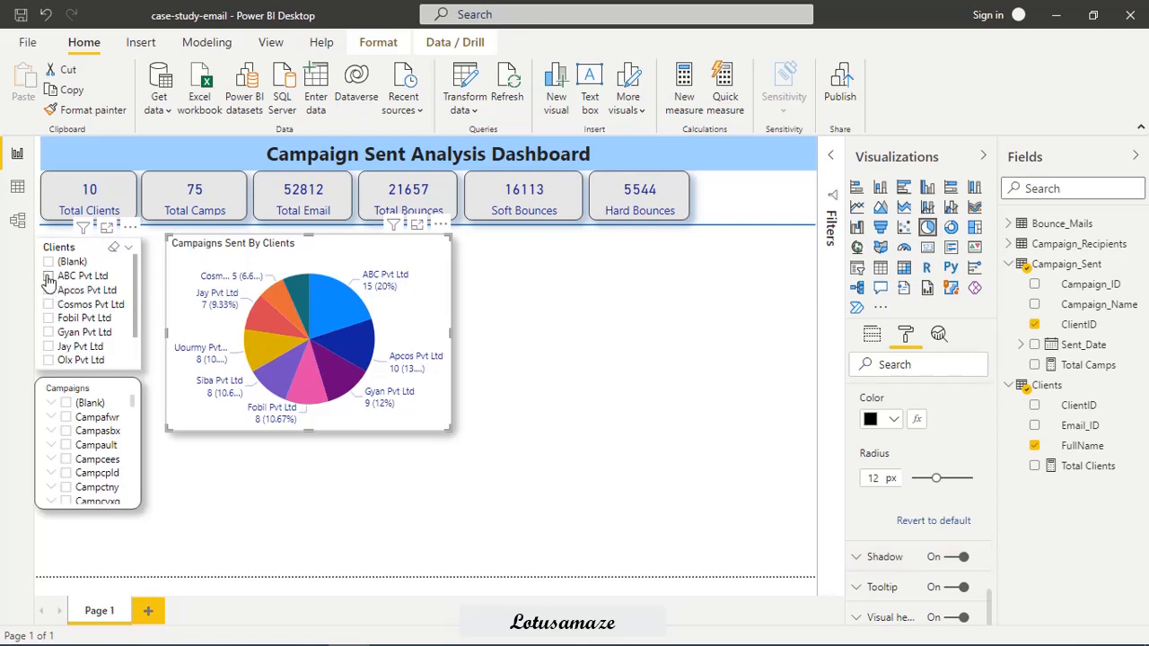
pyautogui.click(49, 276)
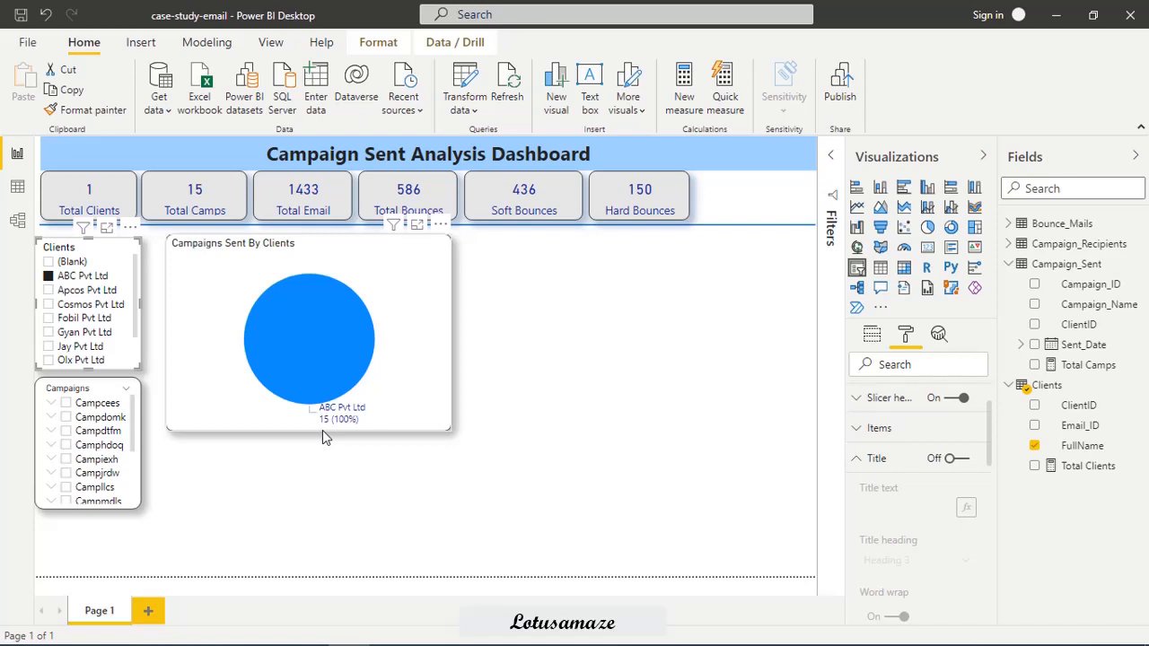
pyautogui.click(49, 290)
pyautogui.click(48, 304)
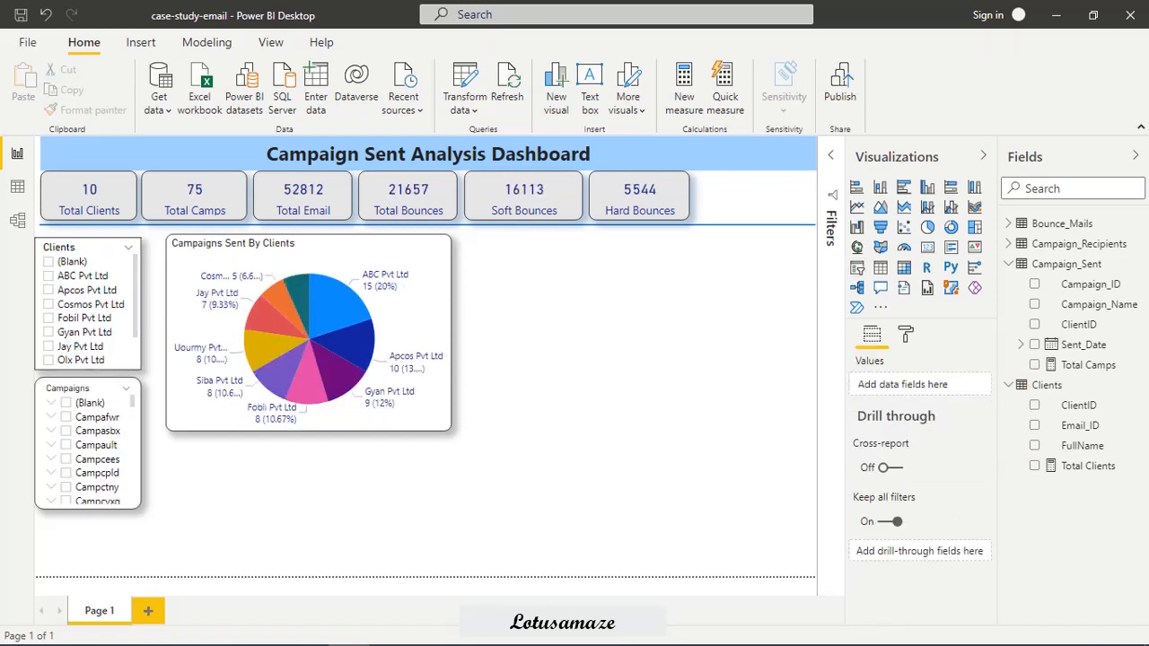
# Add a treemap beside the pie chart, showing the count of Campaign_Sent ClientID grouped by Clients FullName.
pyautogui.click(974, 227)
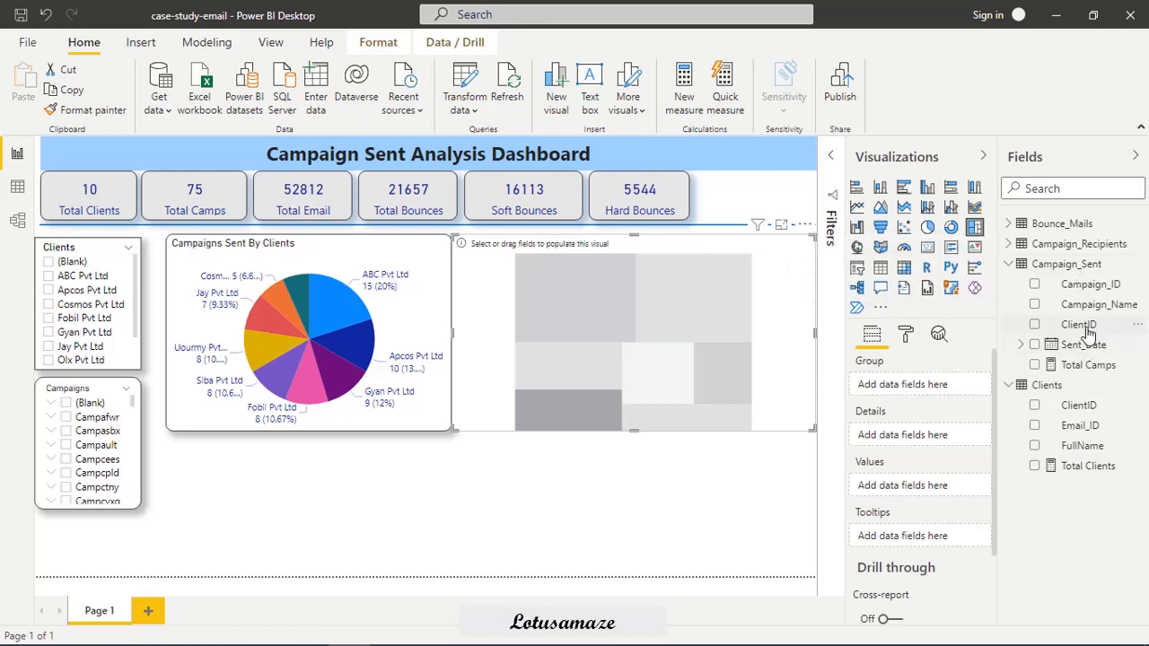
pyautogui.moveTo(1081, 325); pyautogui.dragTo(906, 489)
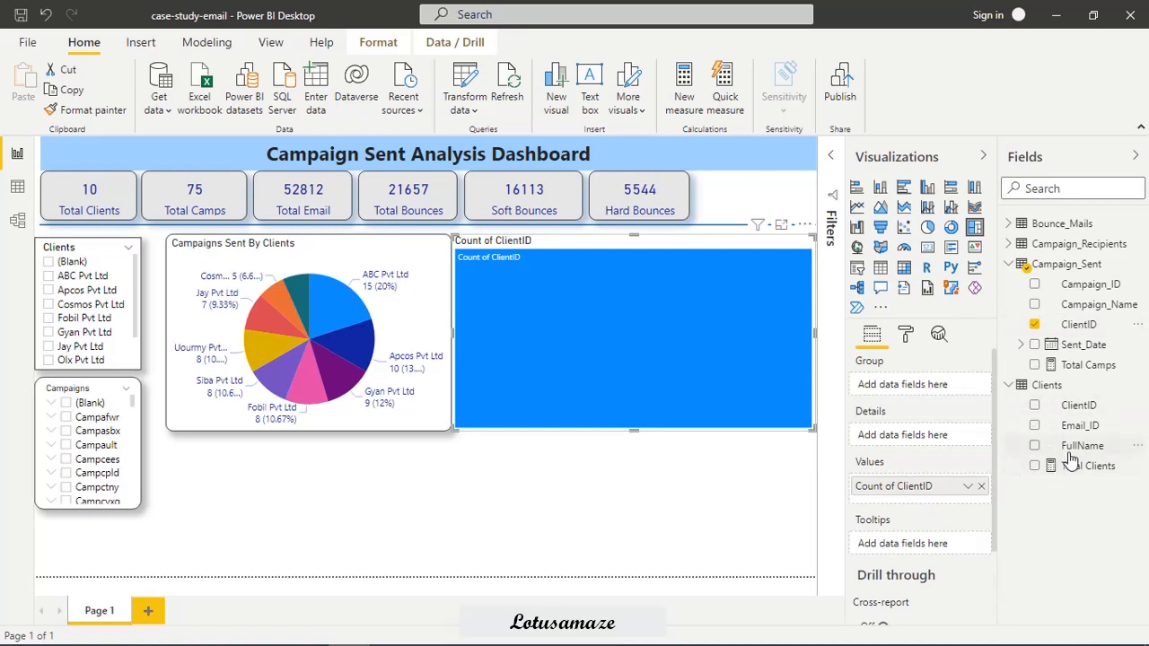
pyautogui.moveTo(1084, 448); pyautogui.dragTo(934, 394)
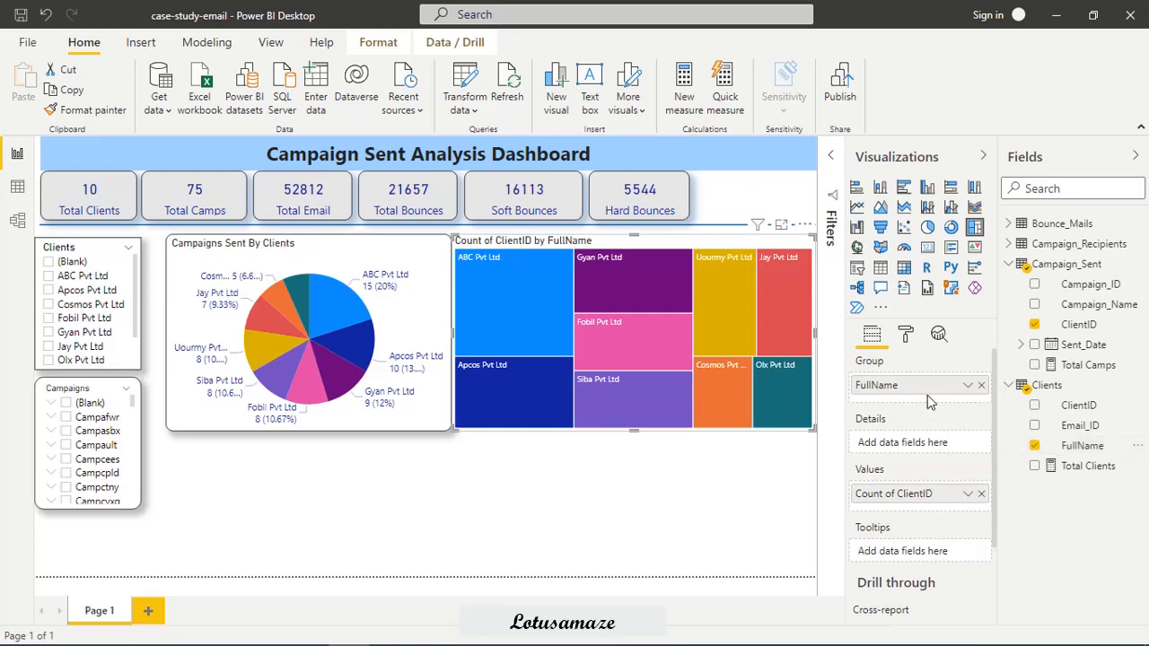
# Turn on the treemap's data labels.
pyautogui.click(907, 334)
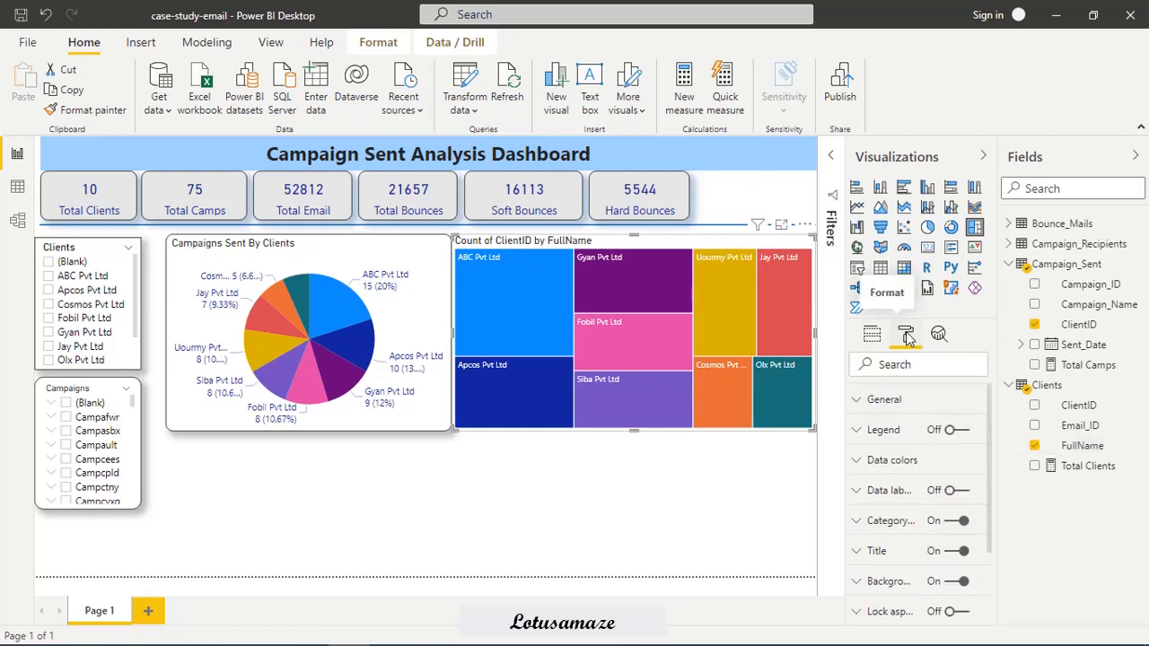
pyautogui.click(855, 497)
pyautogui.click(956, 490)
pyautogui.scroll(-3, 970, 538)
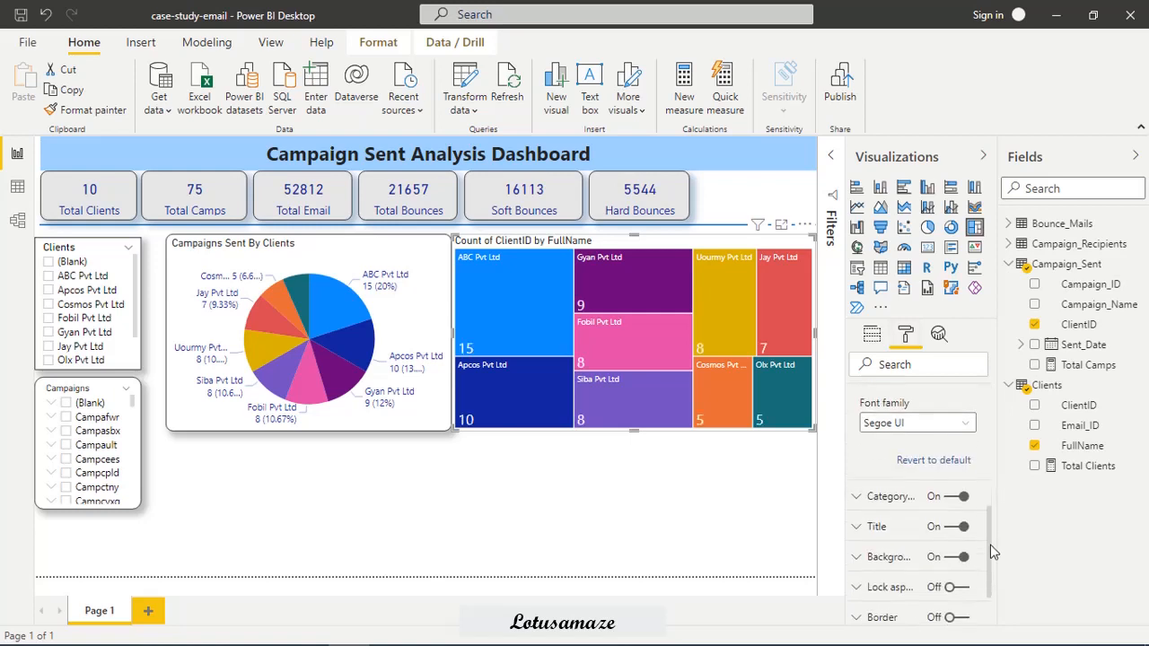
# Give the treemap a border with a 14 px radius and a shadow.
pyautogui.scroll(-3, 990, 561)
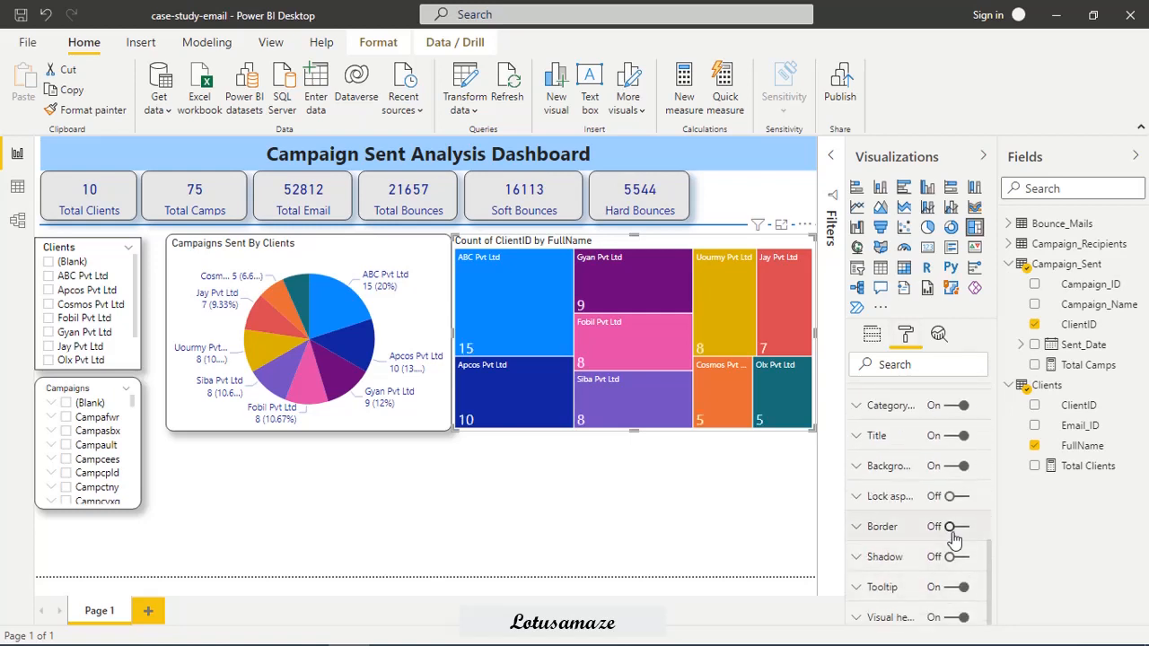
pyautogui.click(958, 527)
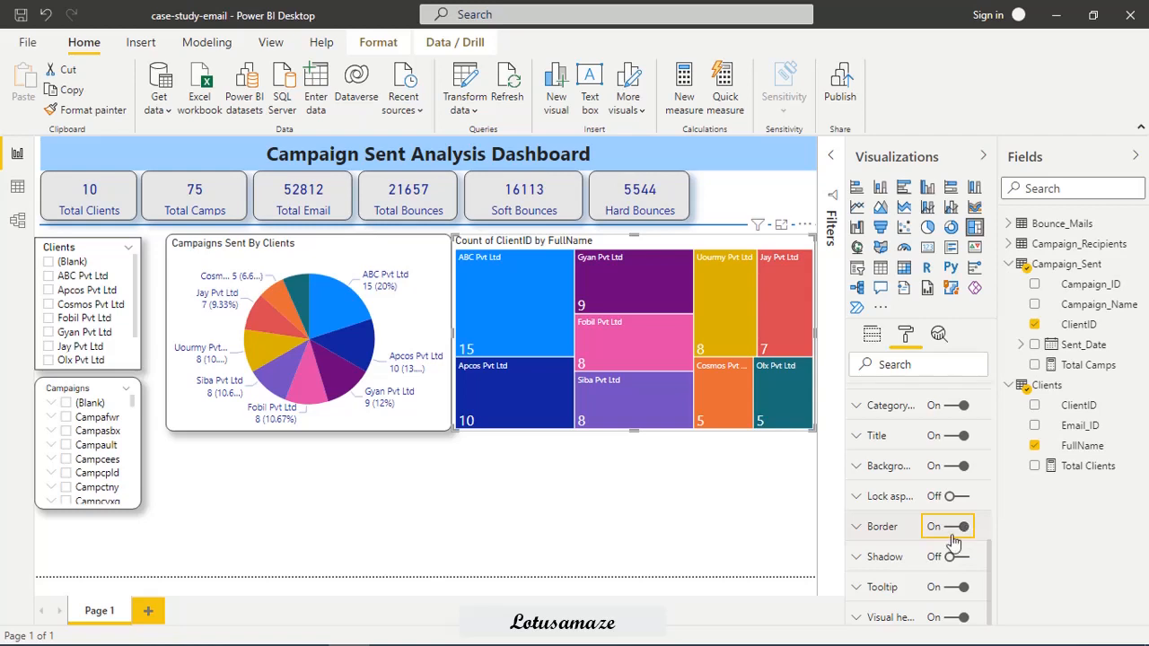
pyautogui.click(855, 527)
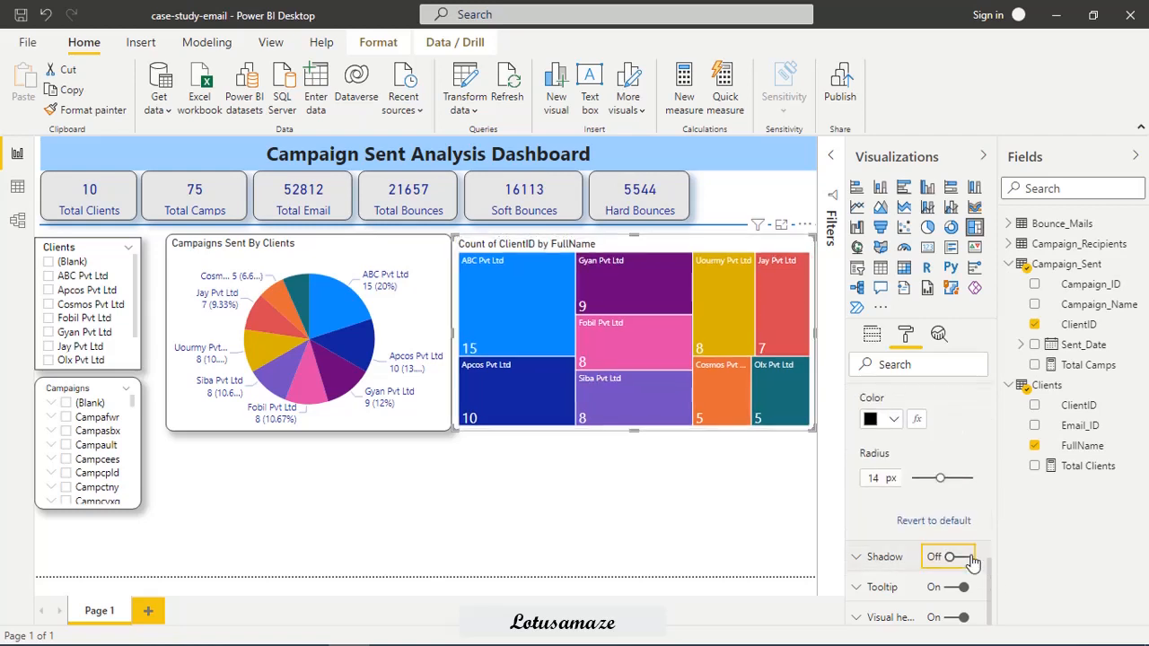
pyautogui.click(970, 558)
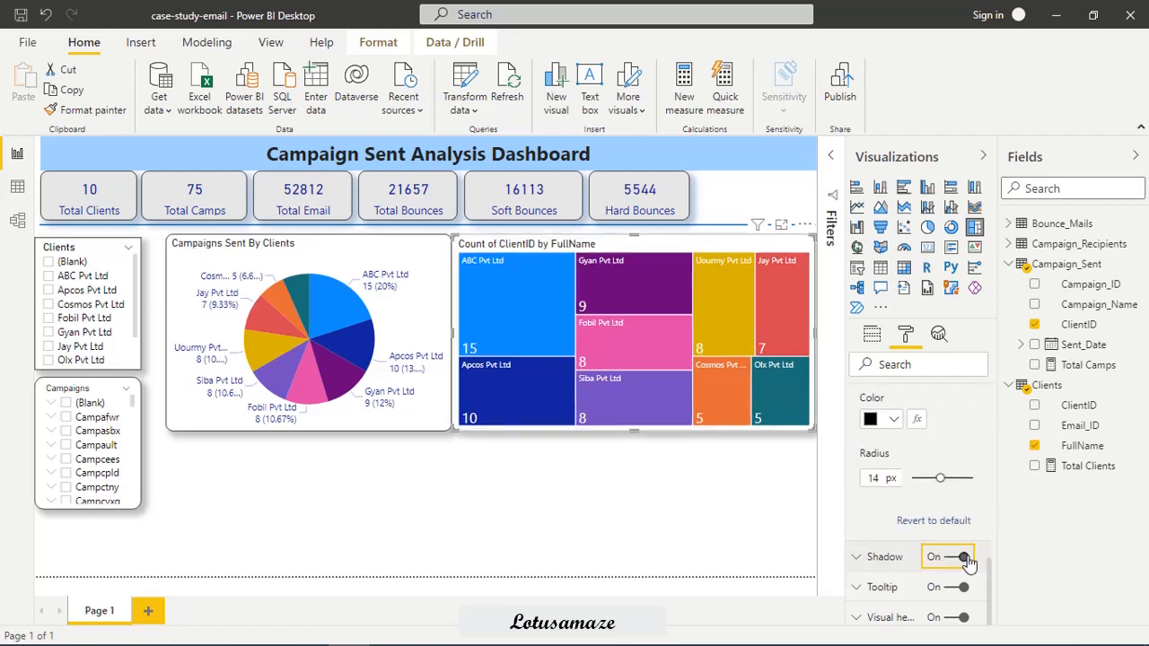
pyautogui.click(678, 518)
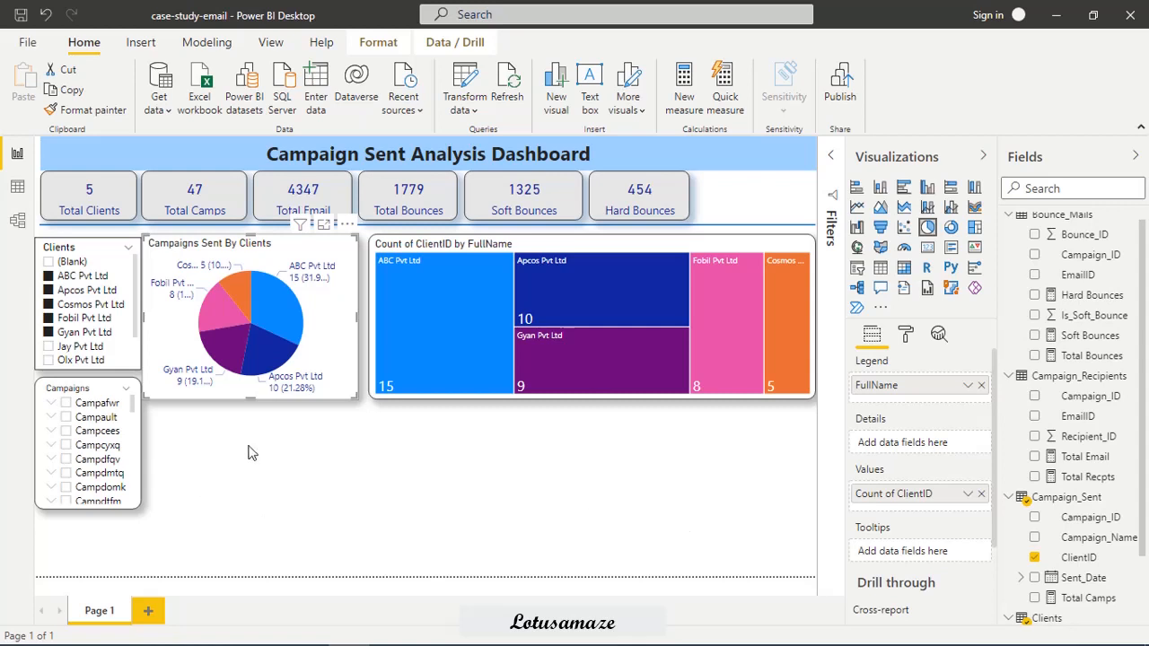
# Stretch the pie chart down level with the Campaigns slicer, and add a table visual beneath the treemap with extra height.
pyautogui.moveTo(250, 399); pyautogui.dragTo(244, 522)
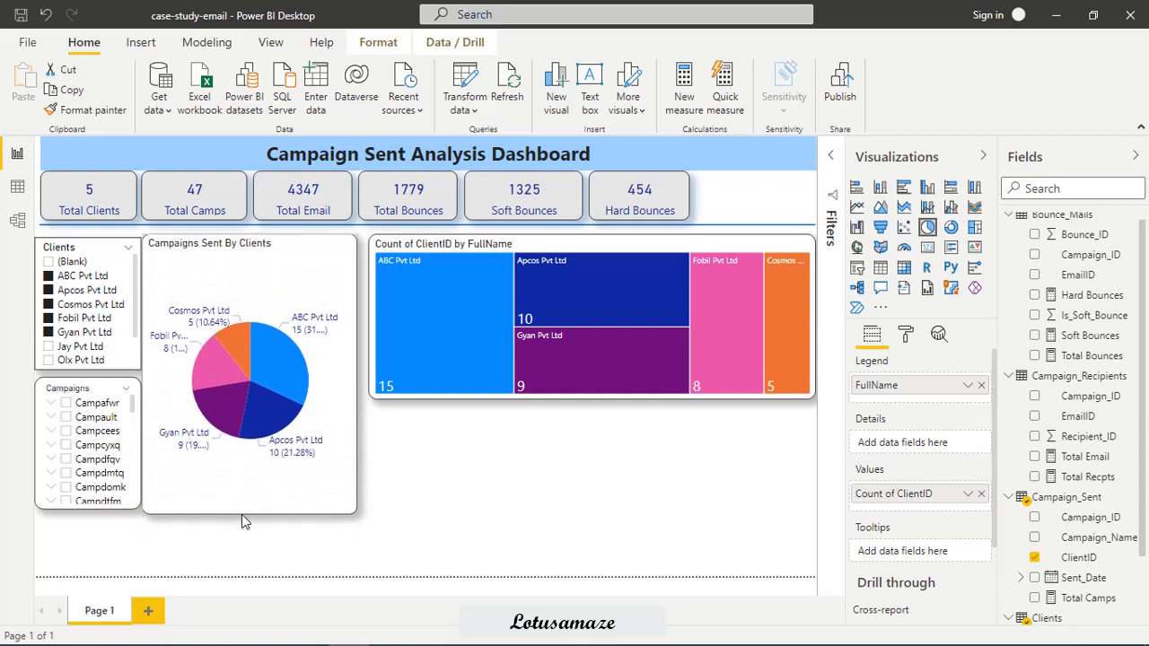
pyautogui.click(644, 475)
pyautogui.click(879, 272)
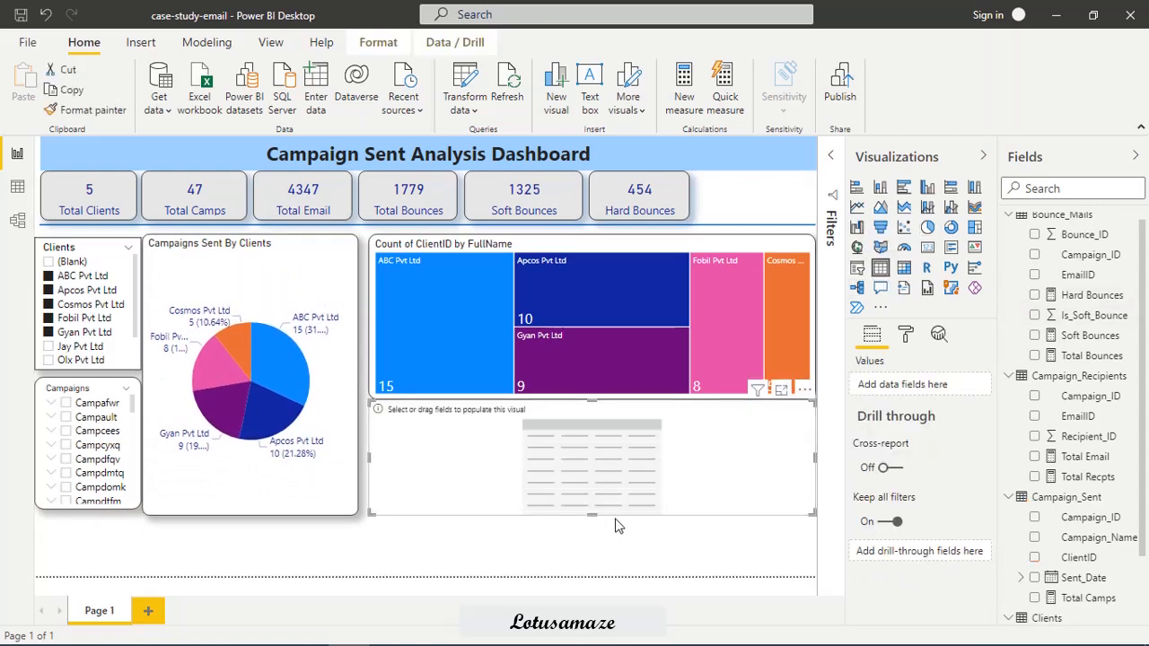
pyautogui.moveTo(593, 513); pyautogui.dragTo(588, 556)
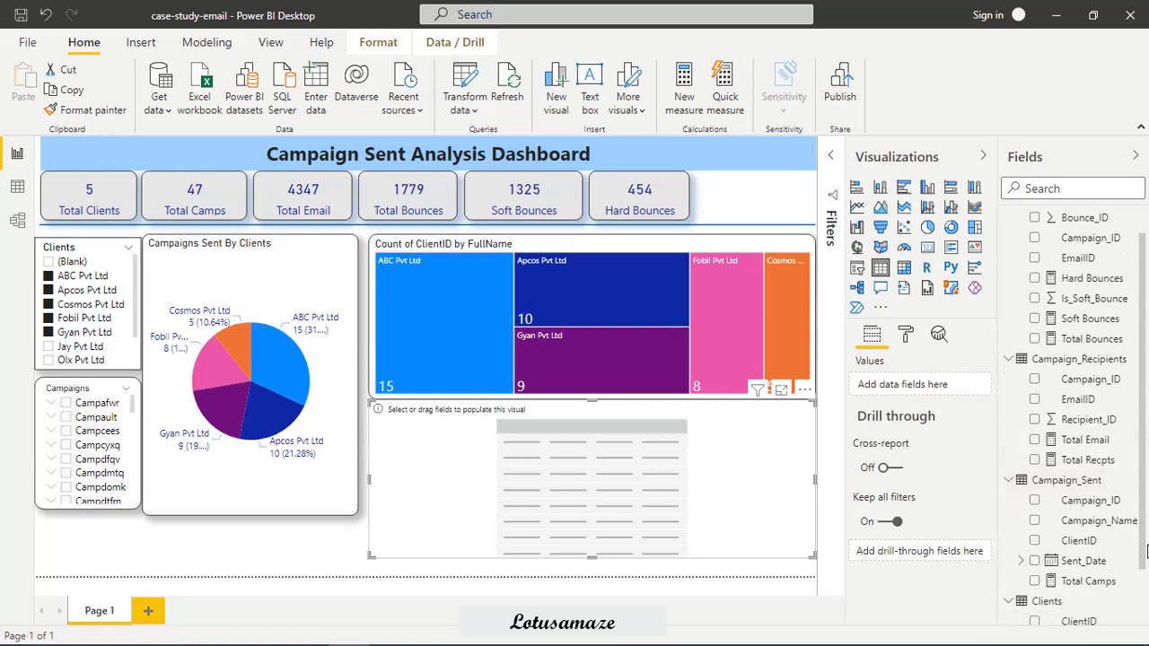
# Fill the table with Clients FullName, Total Camps, Total Recpts, Total Bounces, Soft Bounces and Hard Bounces, in that order.
pyautogui.scroll(-1, 1146, 547)
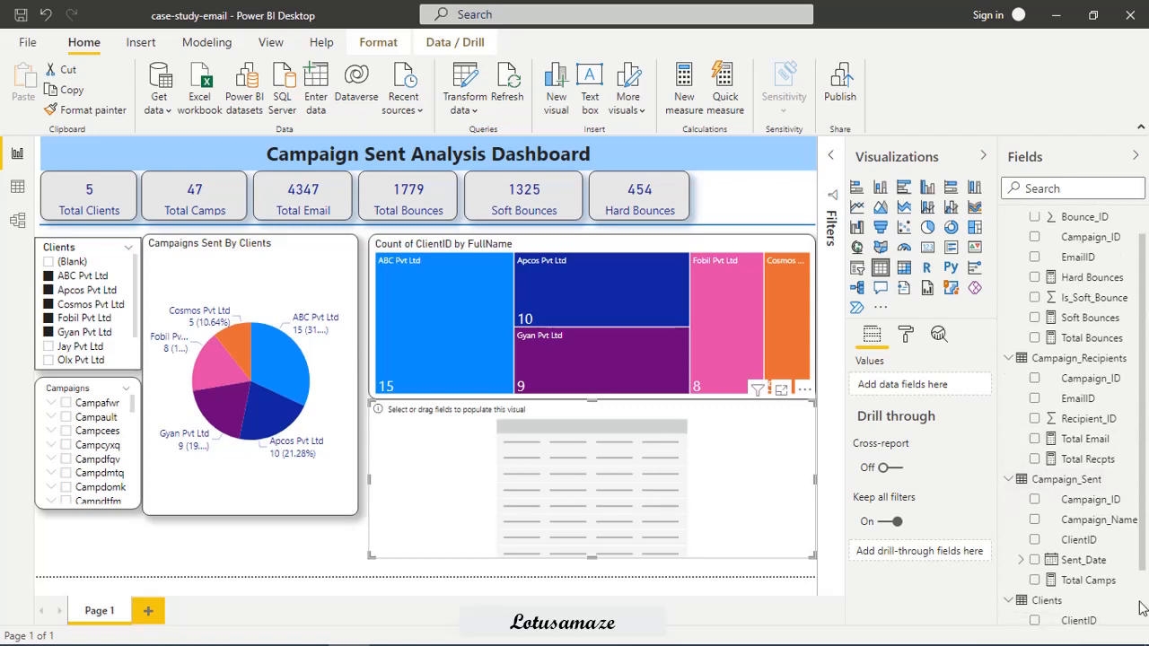
pyautogui.scroll(-2, 1075, 612)
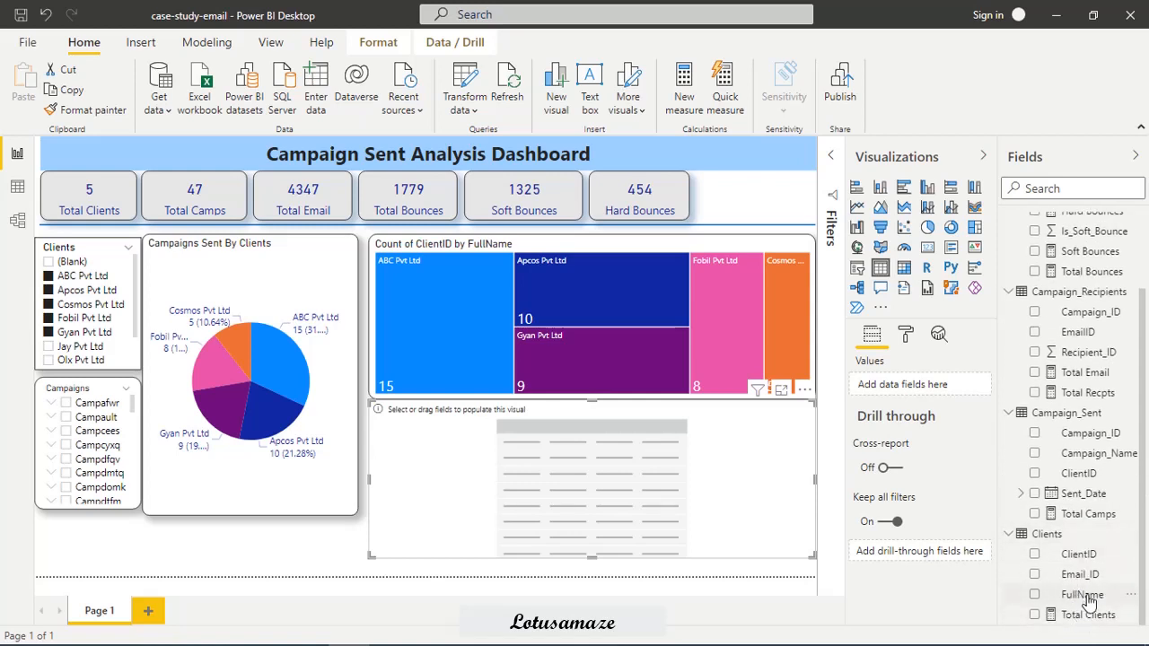
pyautogui.moveTo(1081, 594); pyautogui.dragTo(907, 388)
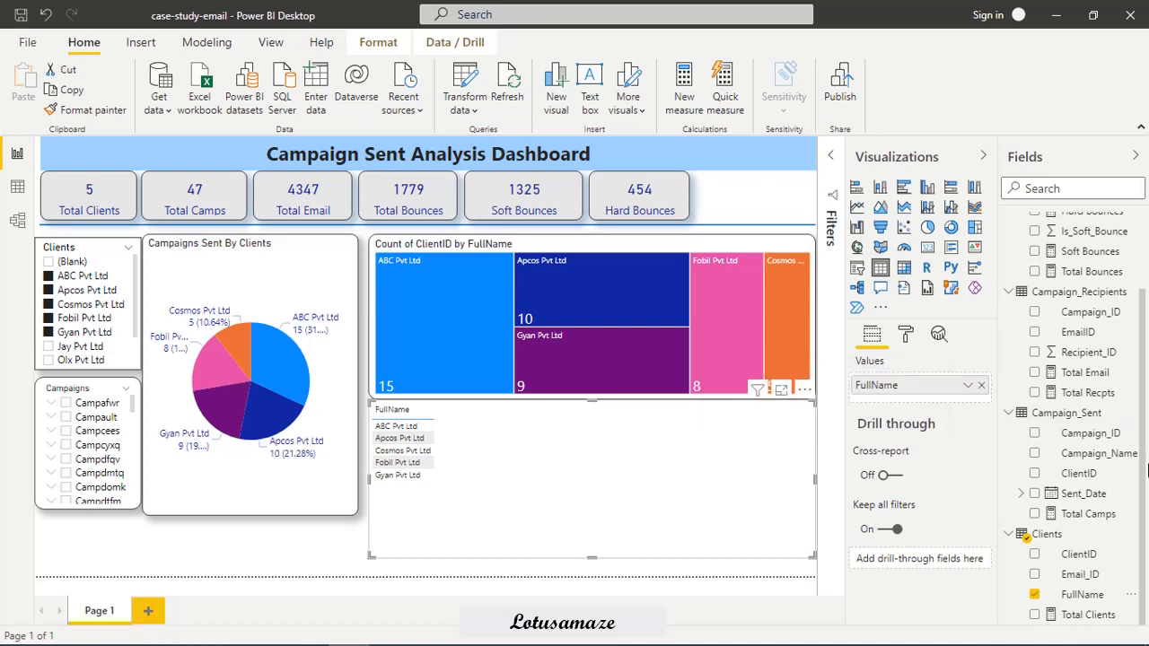
pyautogui.moveTo(1083, 513); pyautogui.dragTo(918, 406)
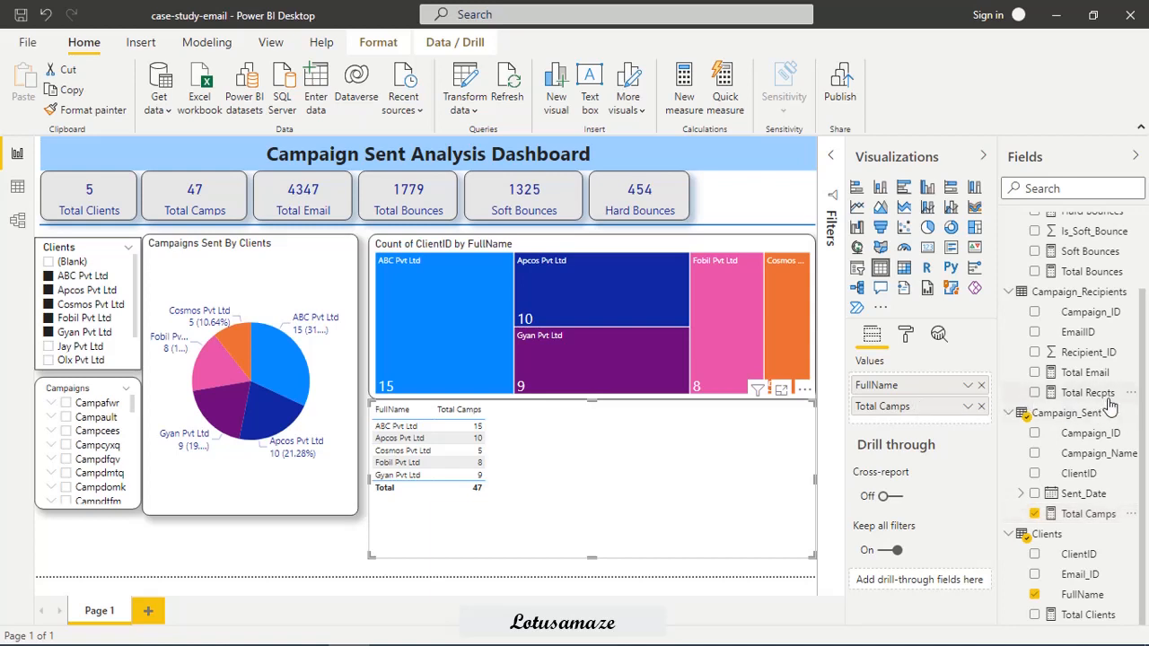
pyautogui.moveTo(1101, 403); pyautogui.dragTo(947, 428)
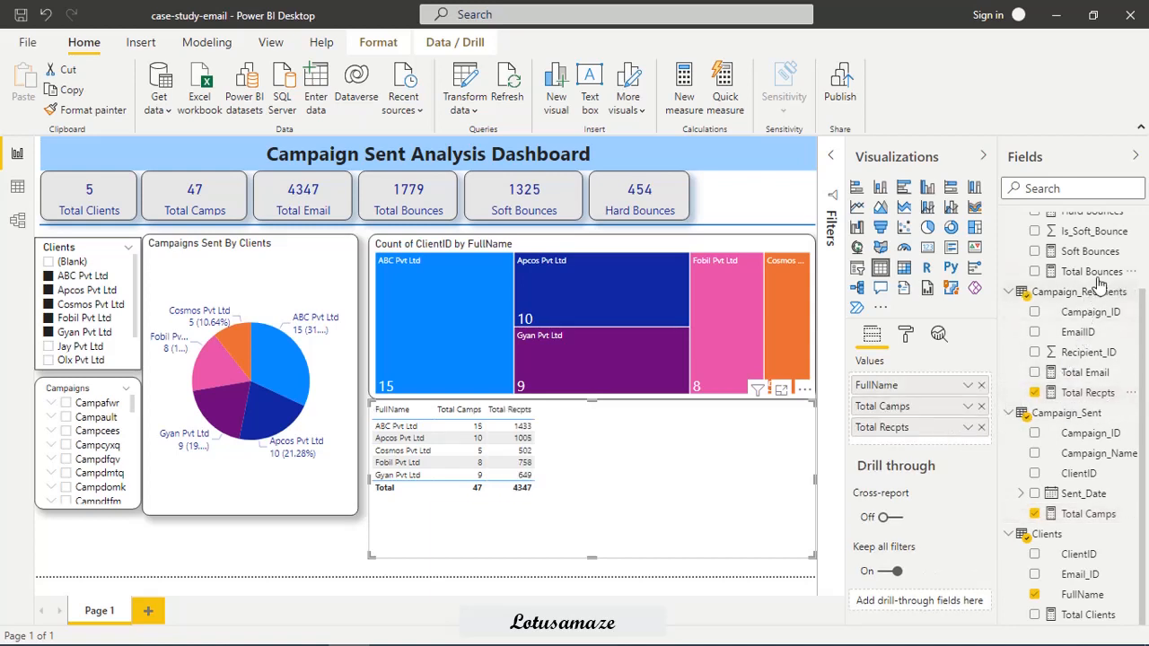
pyautogui.moveTo(1095, 272); pyautogui.dragTo(915, 446)
pyautogui.moveTo(1090, 252); pyautogui.dragTo(907, 463)
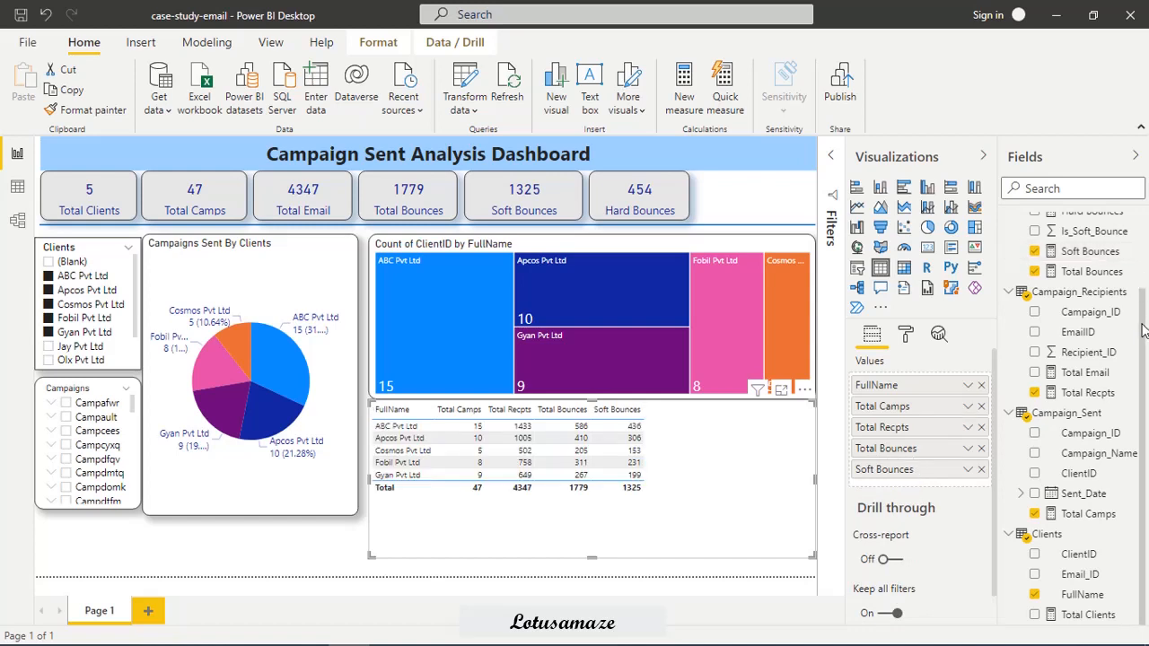
pyautogui.scroll(1, 1121, 288)
pyautogui.moveTo(1090, 242); pyautogui.dragTo(910, 493)
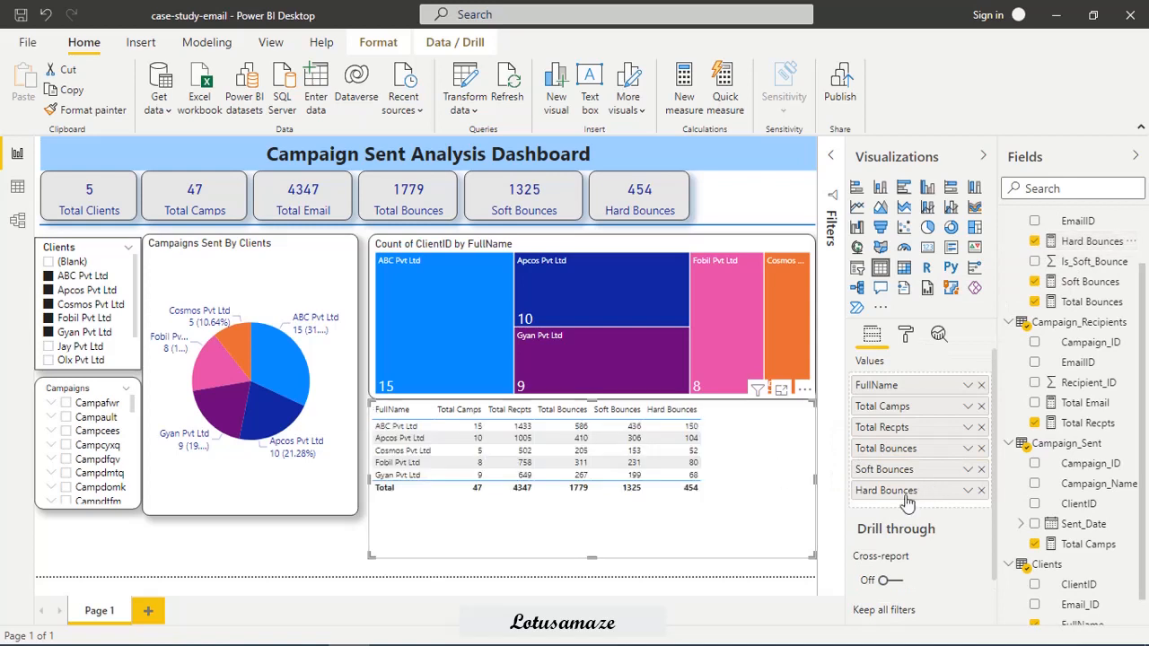
# Format the table's column headers in Arial Black at 11 pt.
pyautogui.click(909, 334)
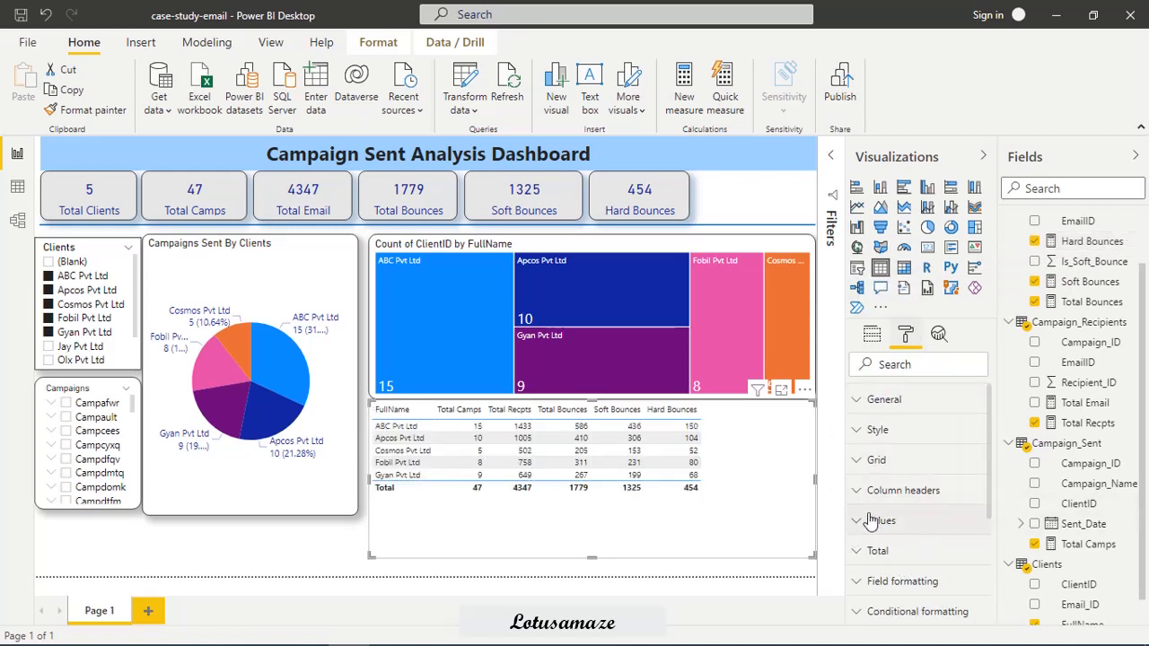
pyautogui.click(855, 490)
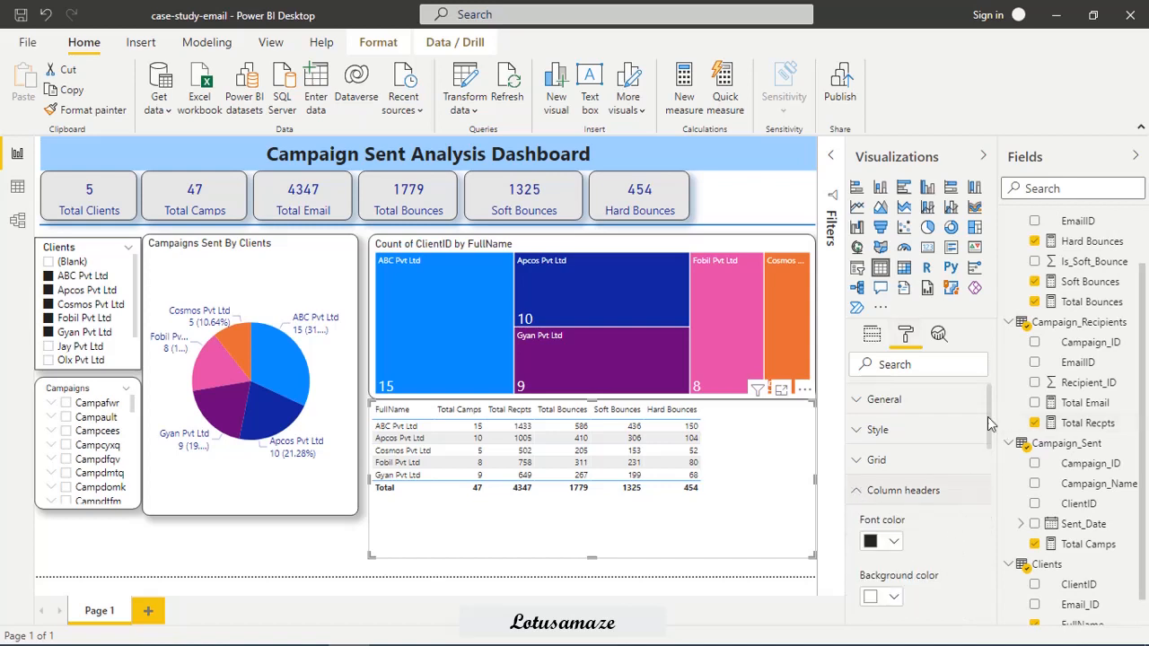
pyautogui.moveTo(992, 423); pyautogui.dragTo(992, 505)
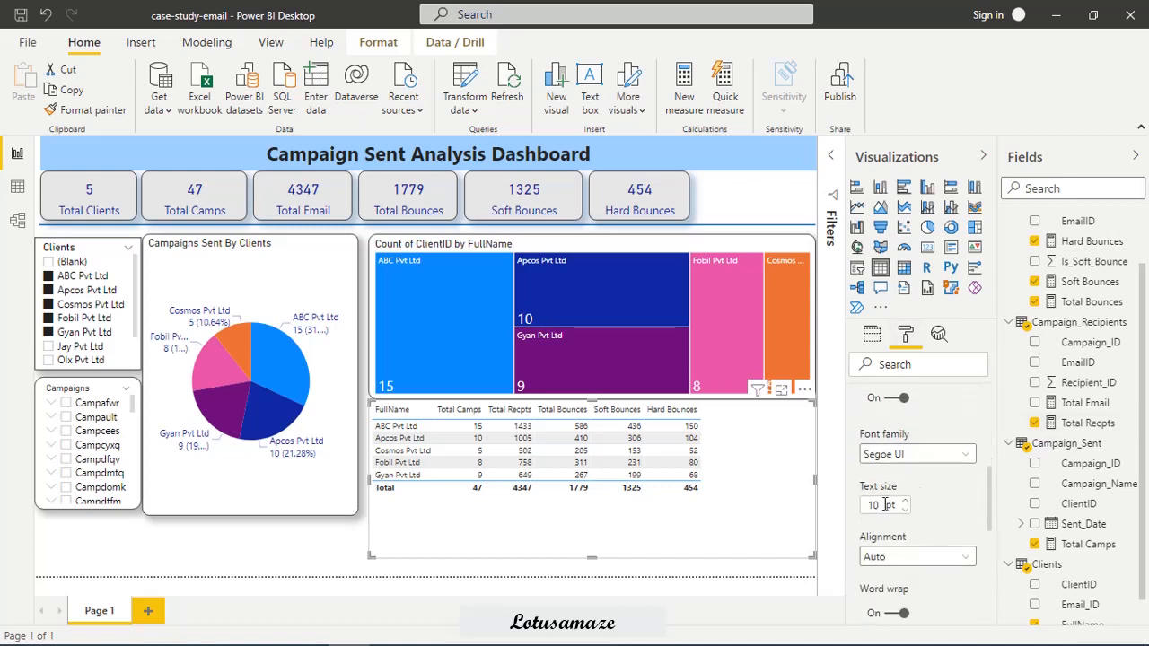
pyautogui.click(965, 458)
pyautogui.scroll(-1, 916, 269)
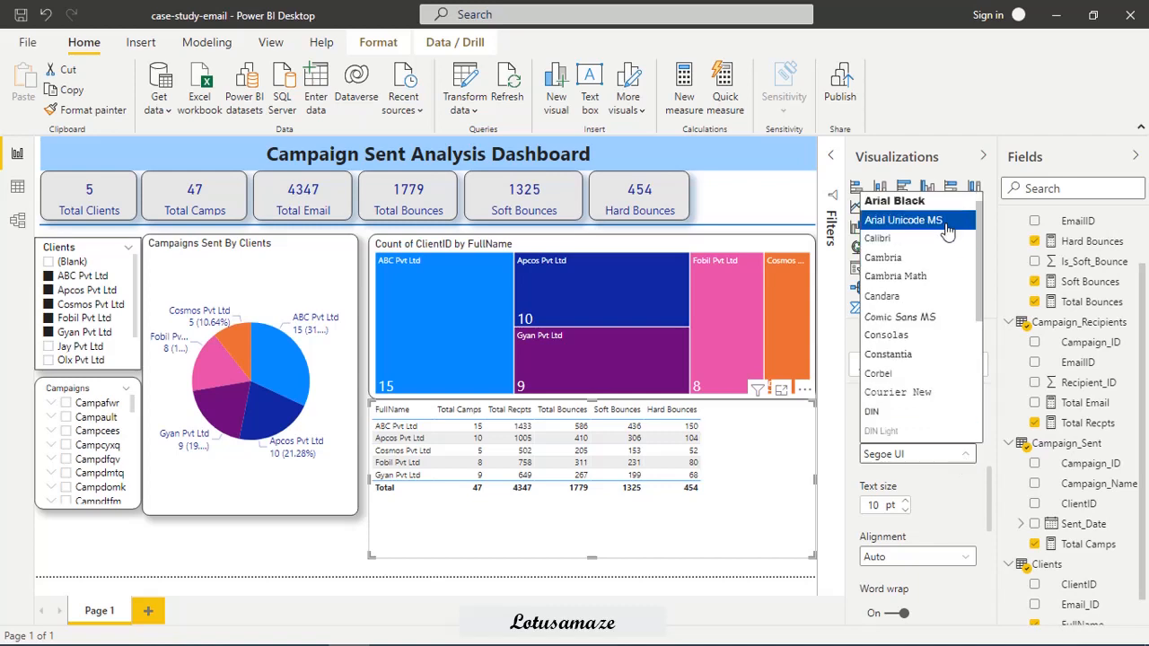
pyautogui.click(898, 199)
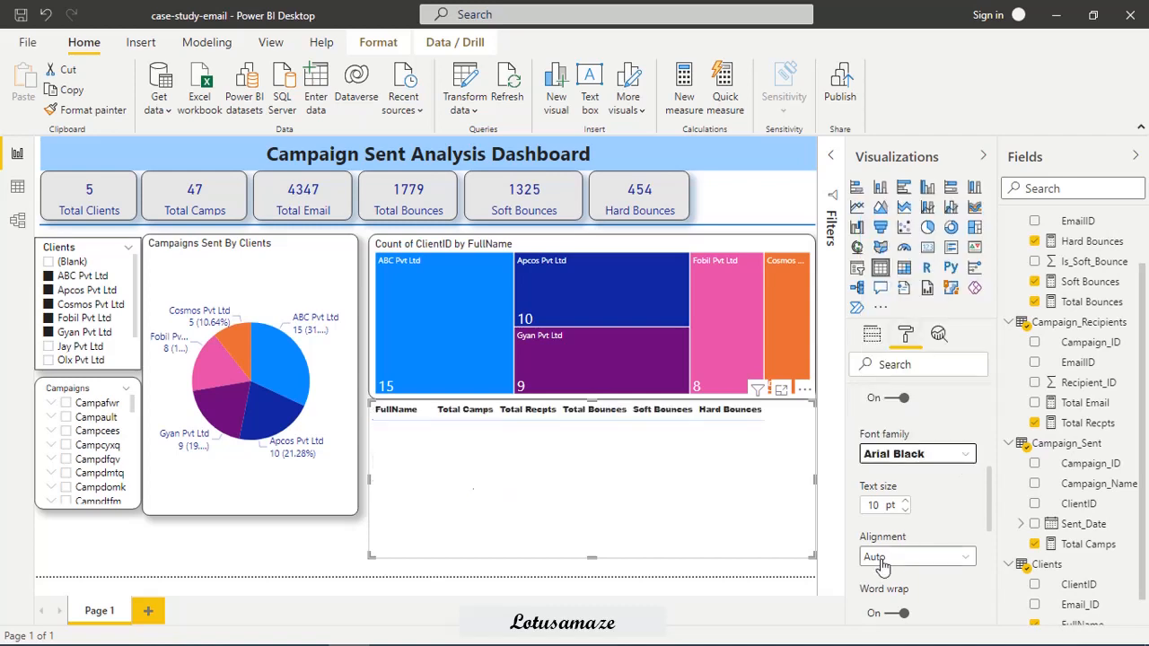
pyautogui.click(905, 500)
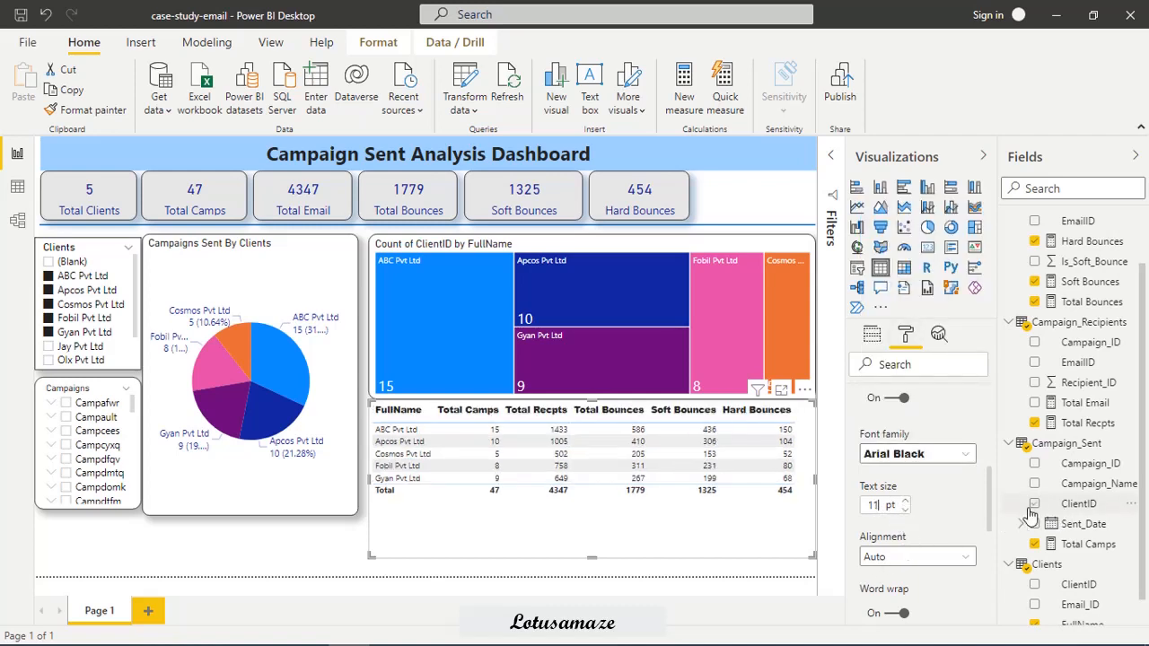
# Set the table's values text size to 11 pt and extend the table down to the page's lower edge.
pyautogui.moveTo(998, 507); pyautogui.dragTo(999, 575)
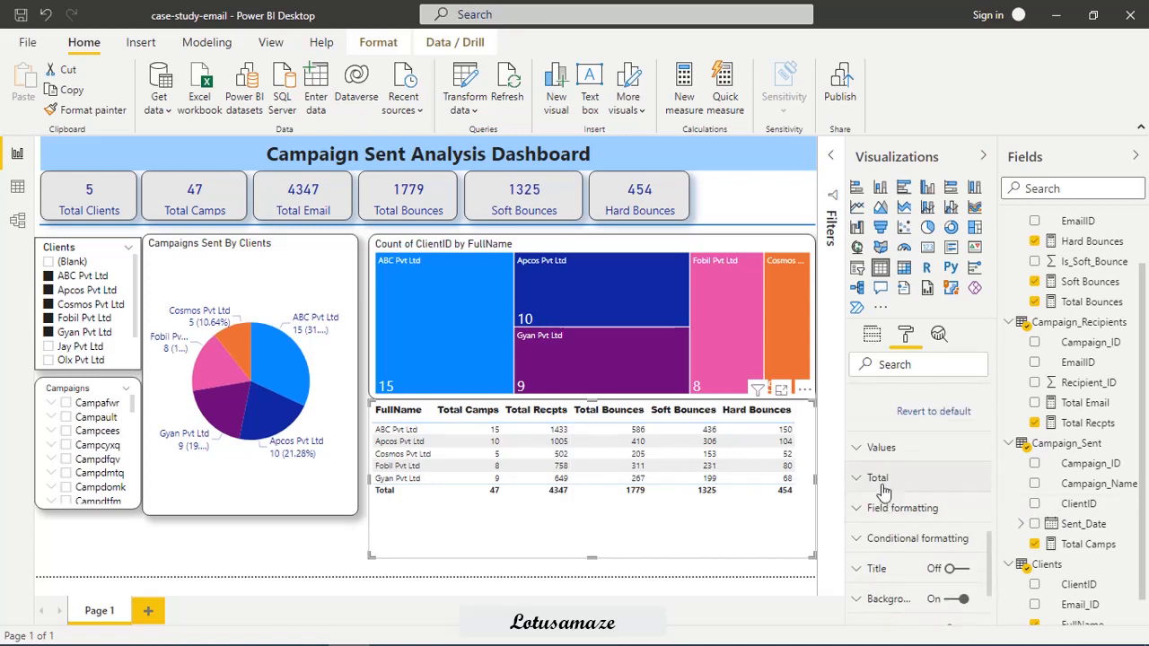
pyautogui.click(862, 448)
pyautogui.scroll(-5, 933, 557)
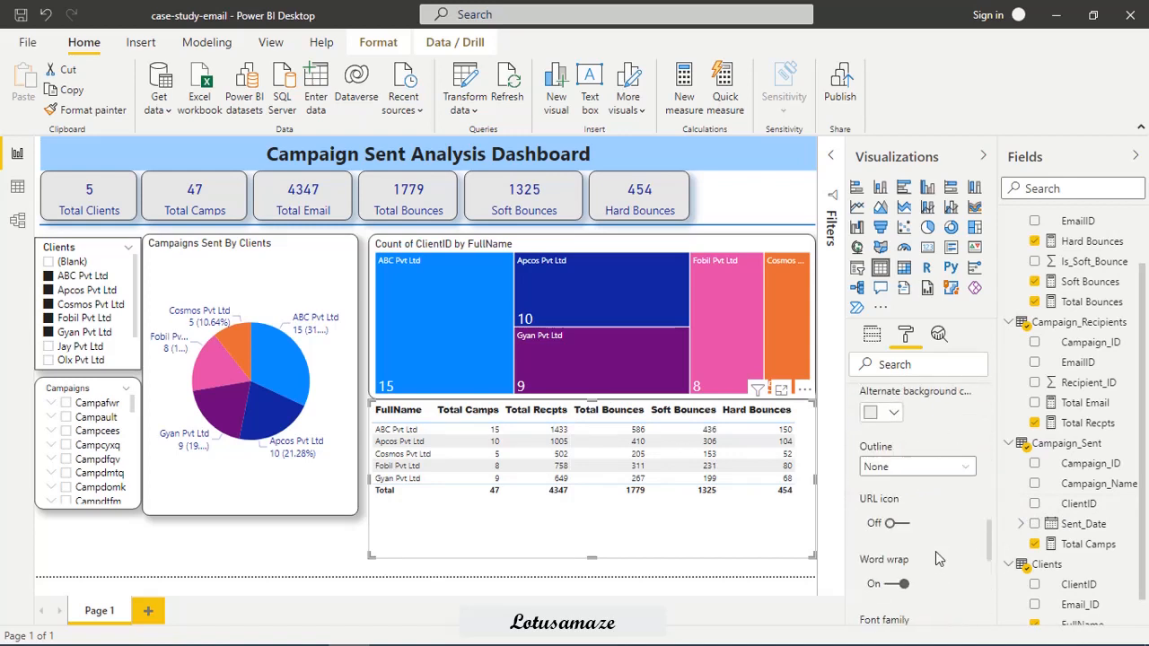
pyautogui.click(905, 519)
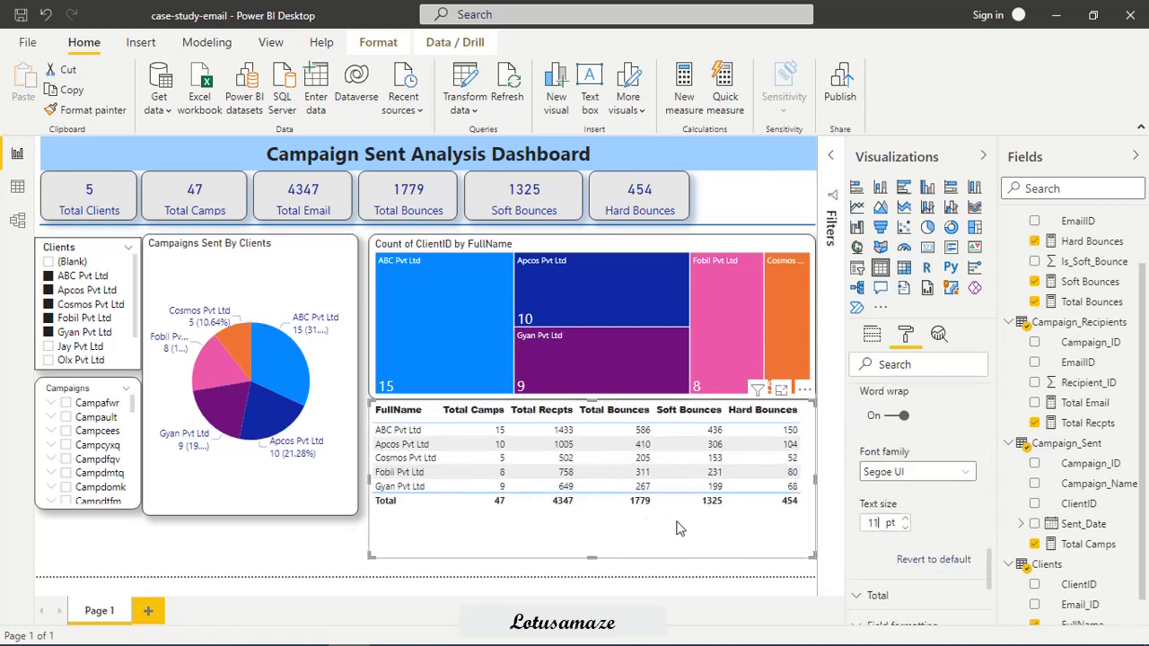
pyautogui.moveTo(592, 560); pyautogui.dragTo(595, 578)
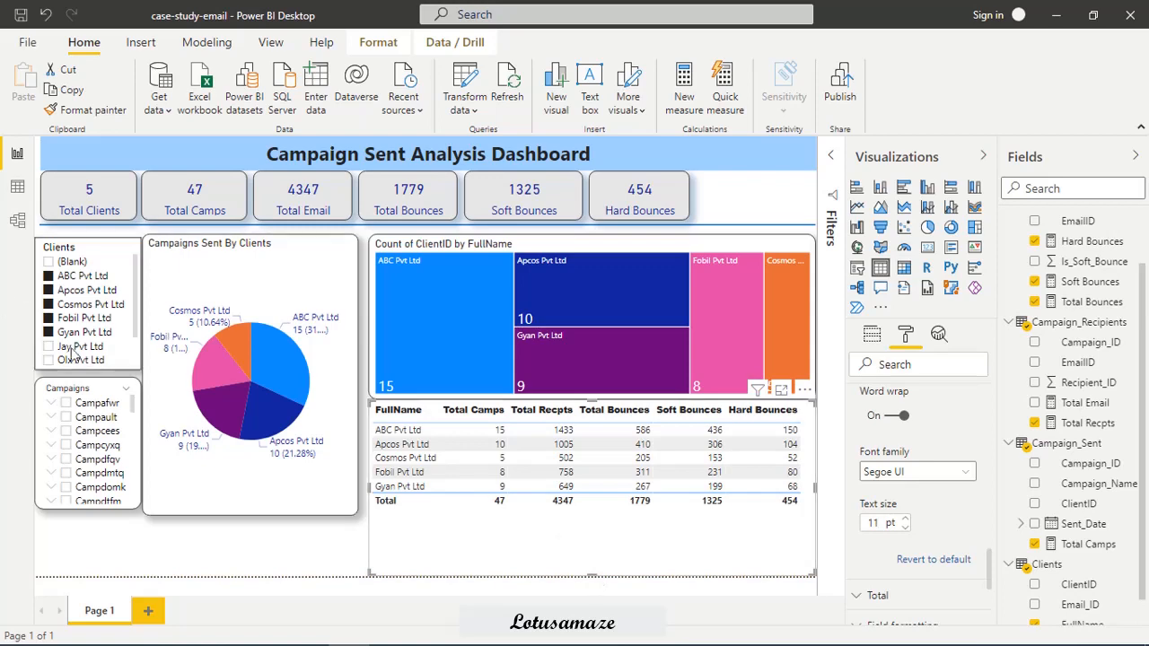
# Test the table against the Clients slicer by clearing it and reselecting ABC, Apcos, Cosmos, Fobil and Gyan Pvt Ltd.
pyautogui.click(50, 319)
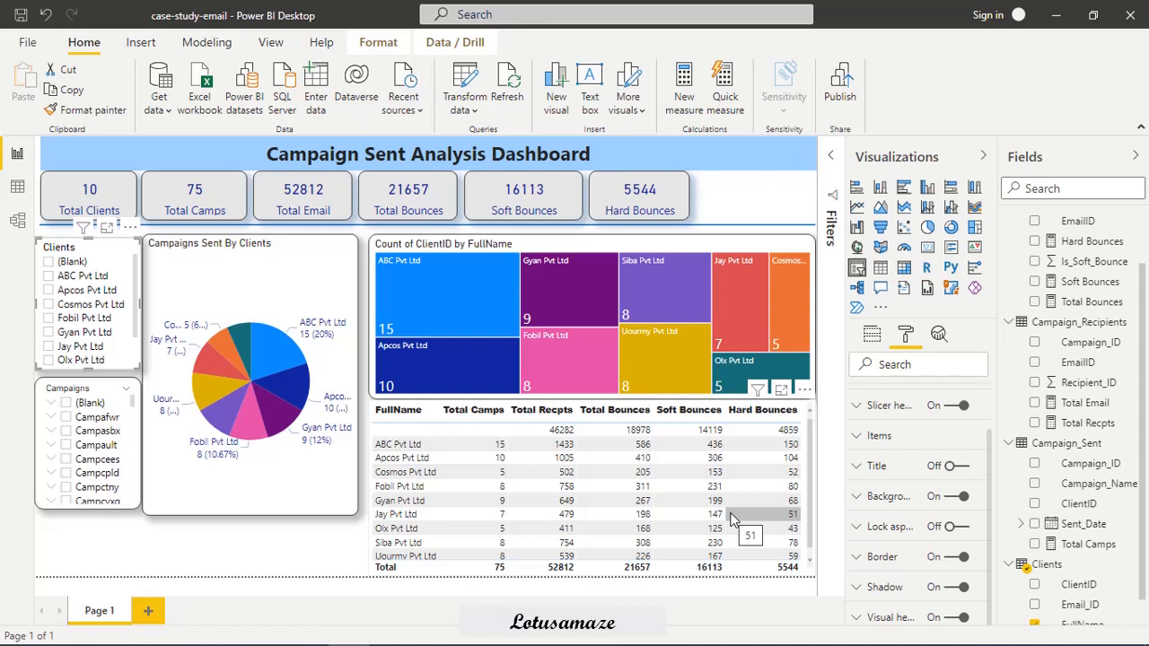
pyautogui.click(50, 277)
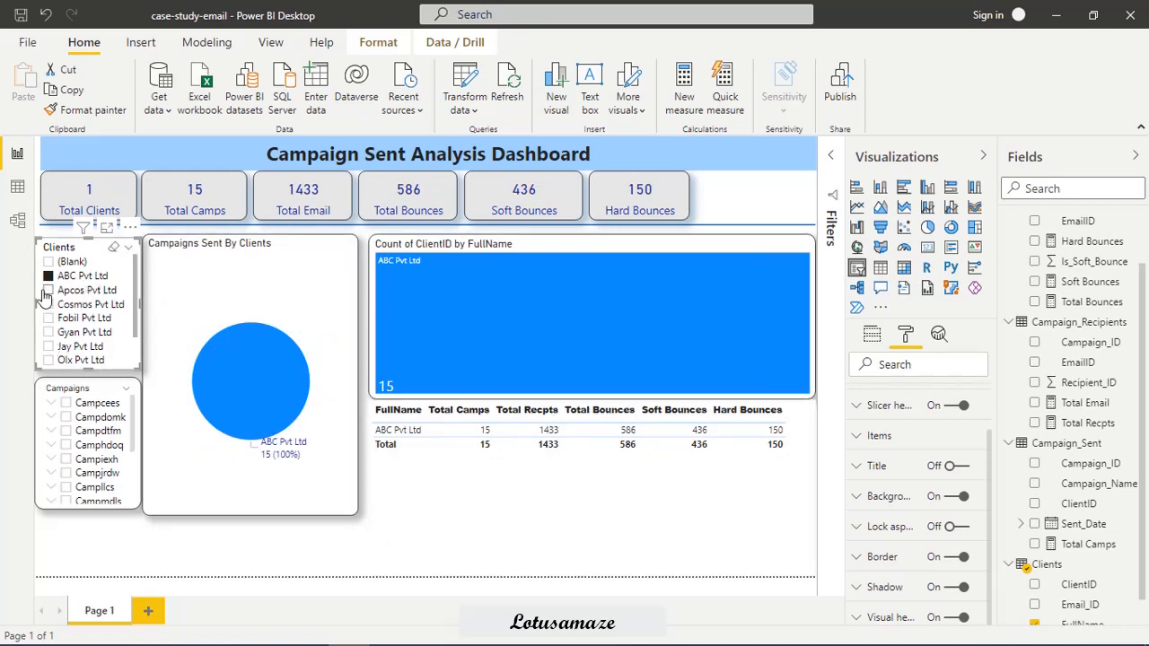
pyautogui.click(50, 290)
pyautogui.click(50, 304)
pyautogui.click(50, 317)
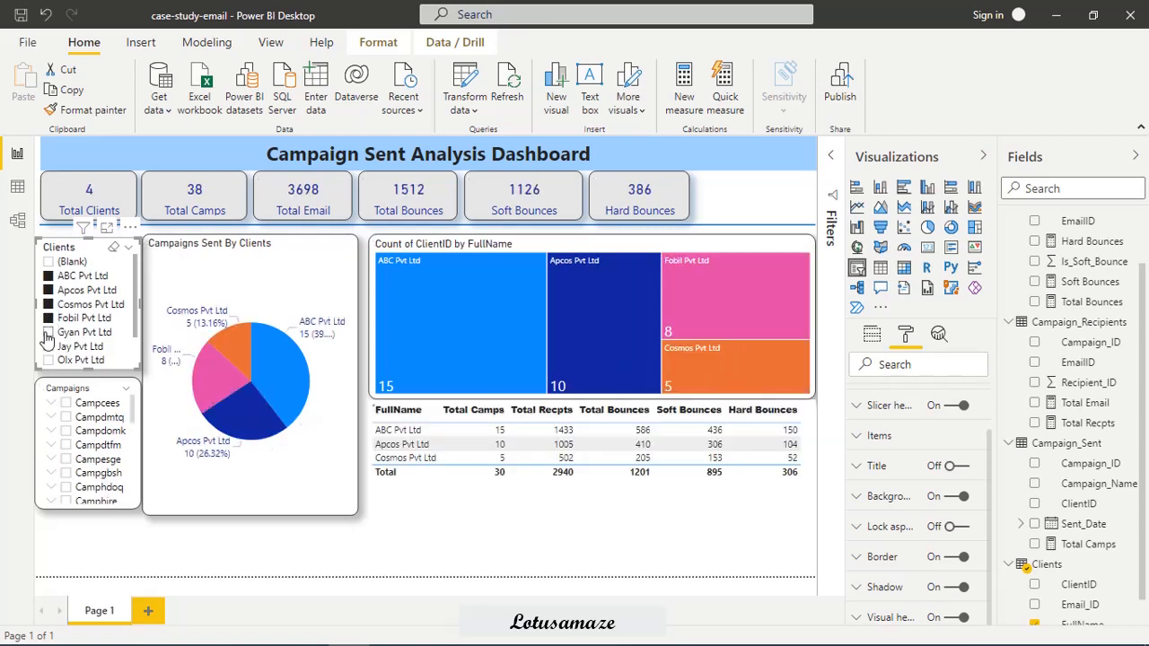
pyautogui.click(49, 332)
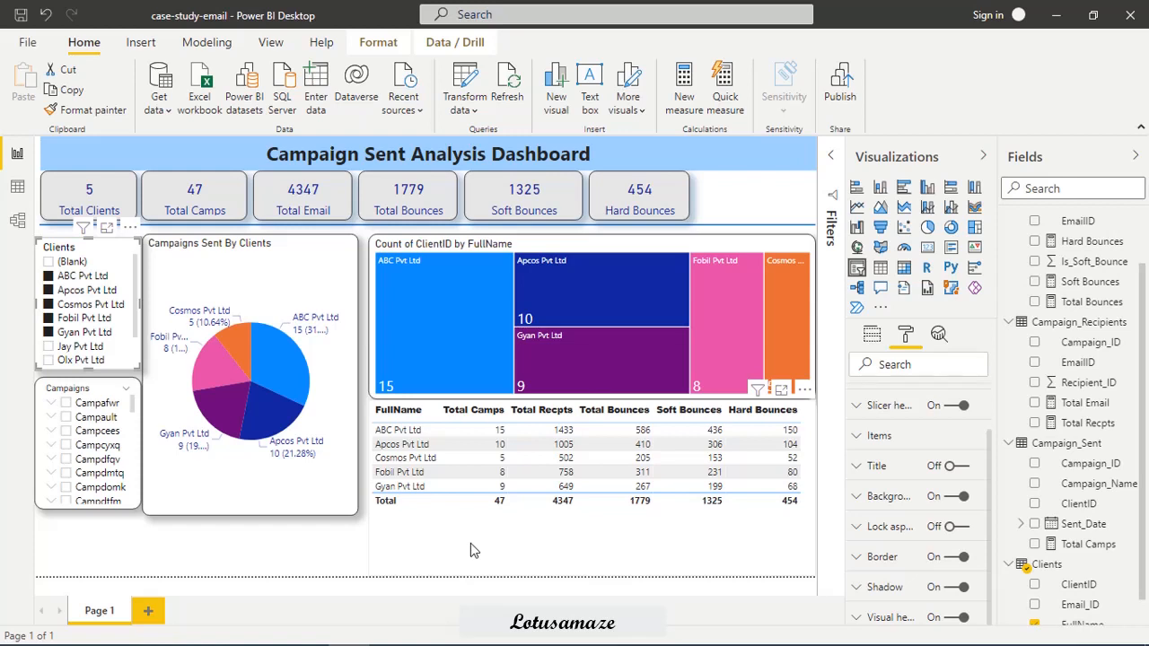
# Add a new slicer for the Campaign_Sent Sent_Date field.
pyautogui.click(470, 543)
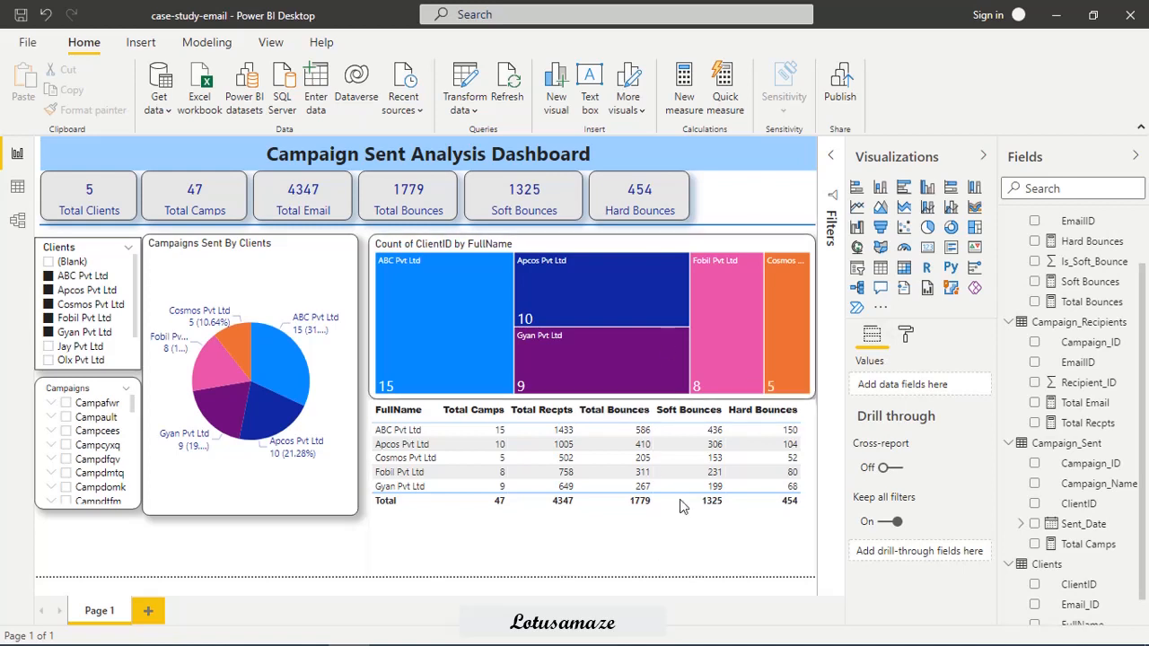
pyautogui.click(857, 267)
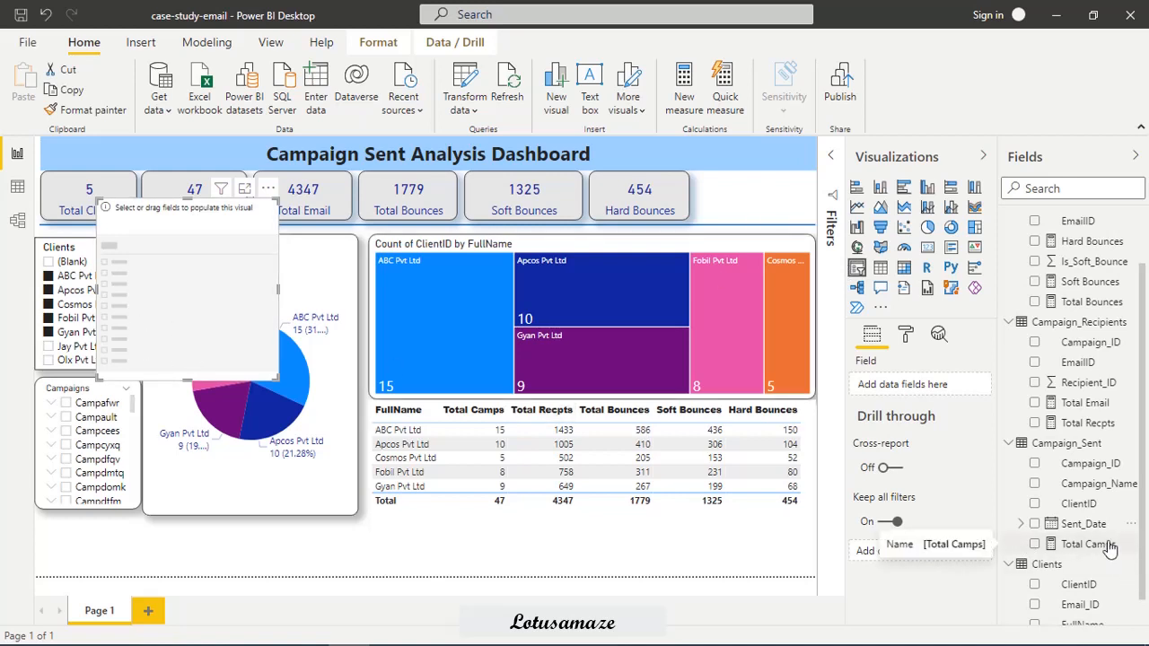
pyautogui.moveTo(1061, 527); pyautogui.dragTo(924, 387)
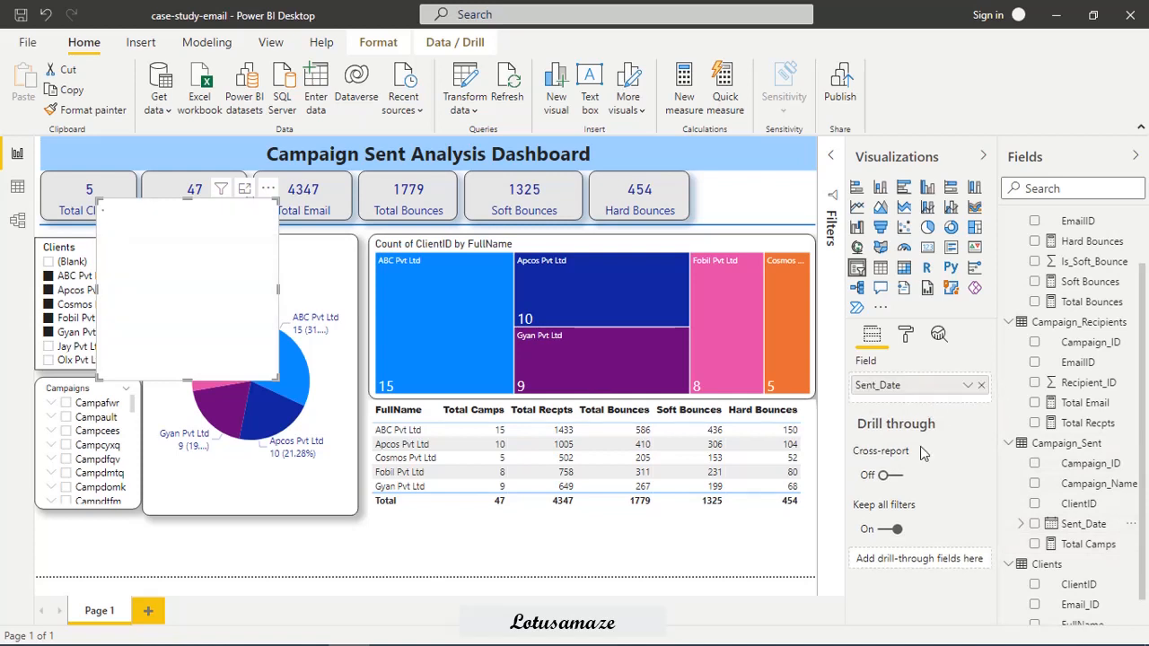
# Format the Sent_Date slicer's date inputs in Arial Black at 12 pt.
pyautogui.click(907, 336)
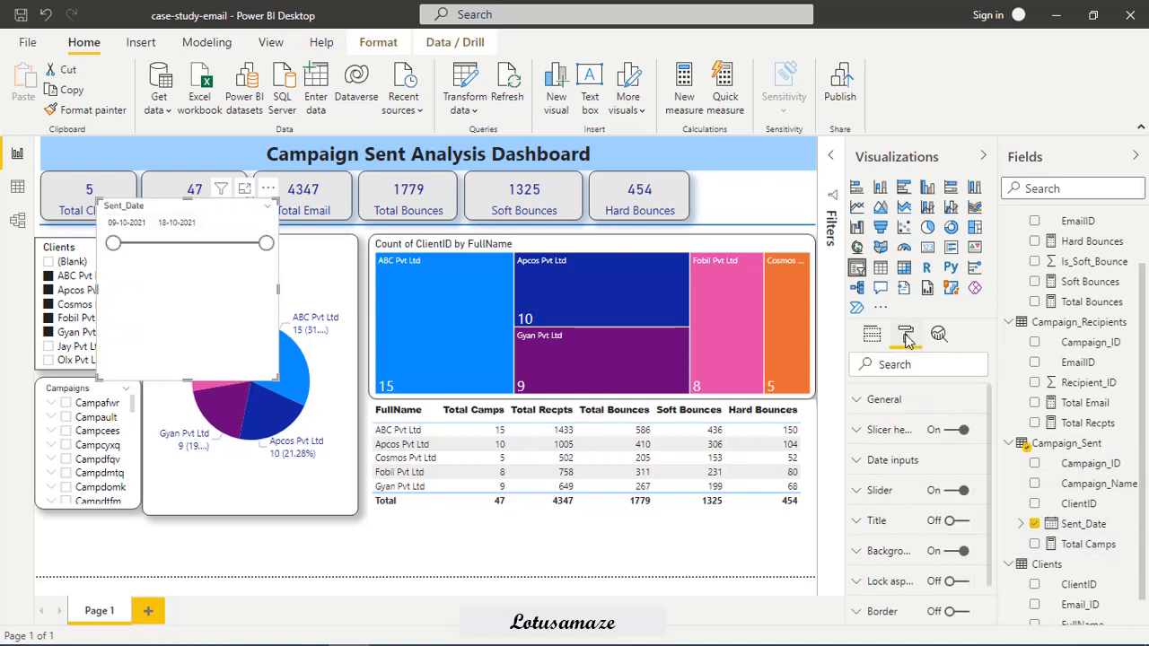
pyautogui.click(856, 462)
pyautogui.moveTo(988, 465); pyautogui.dragTo(989, 512)
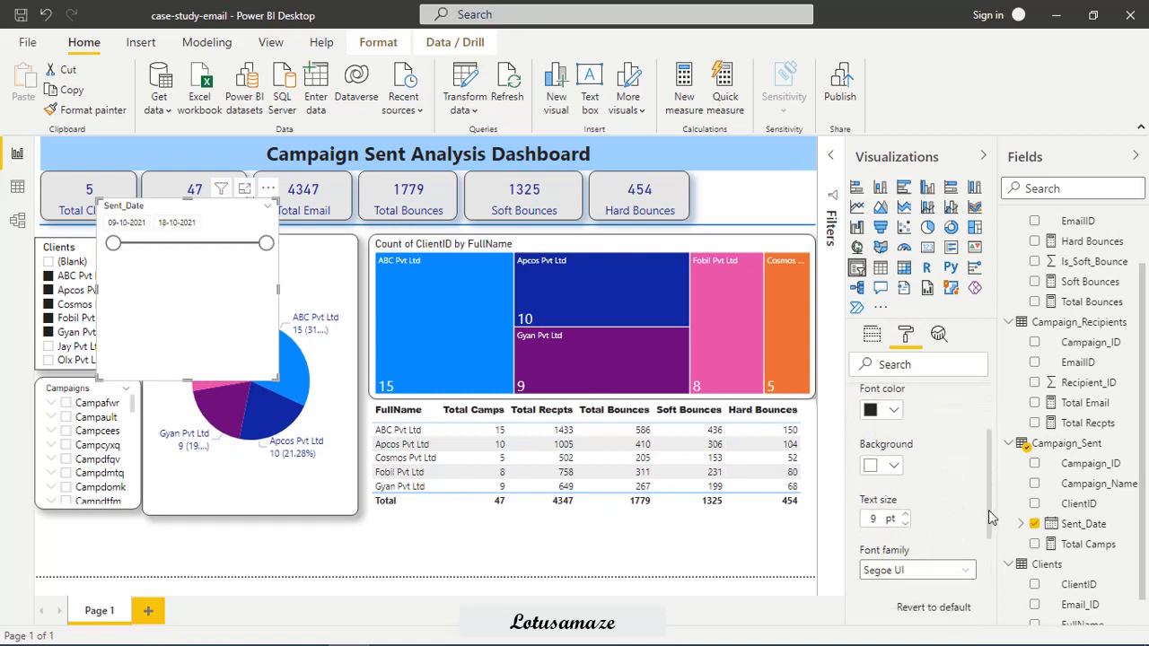
pyautogui.click(904, 516)
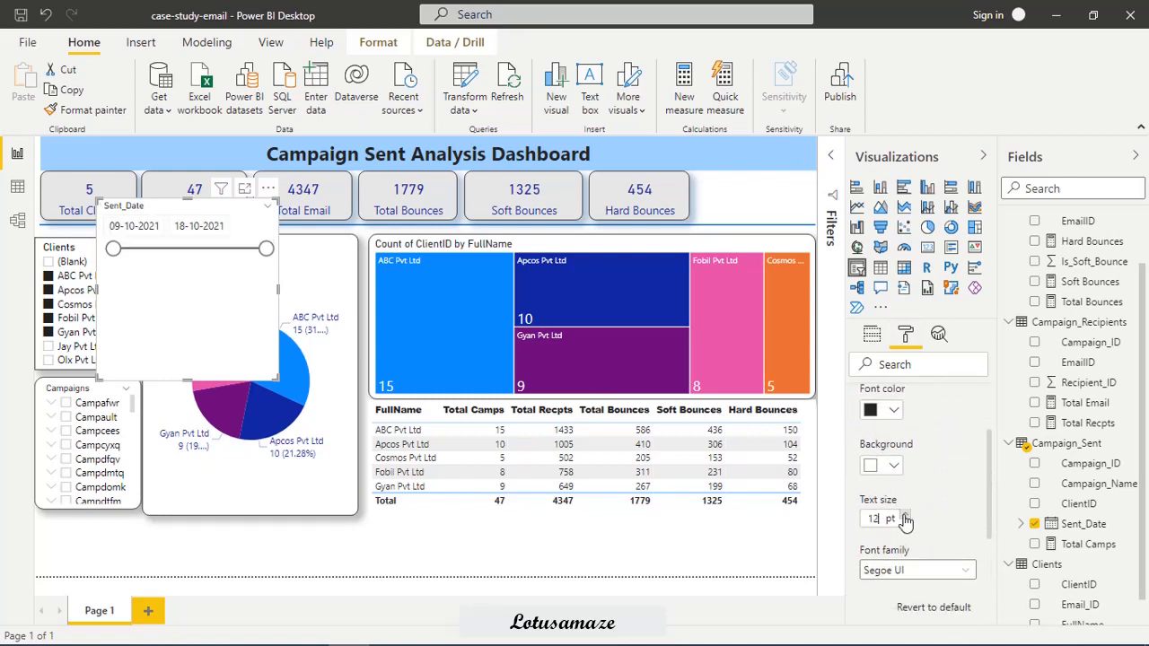
pyautogui.click(961, 567)
pyautogui.scroll(-1, 898, 362)
pyautogui.click(894, 316)
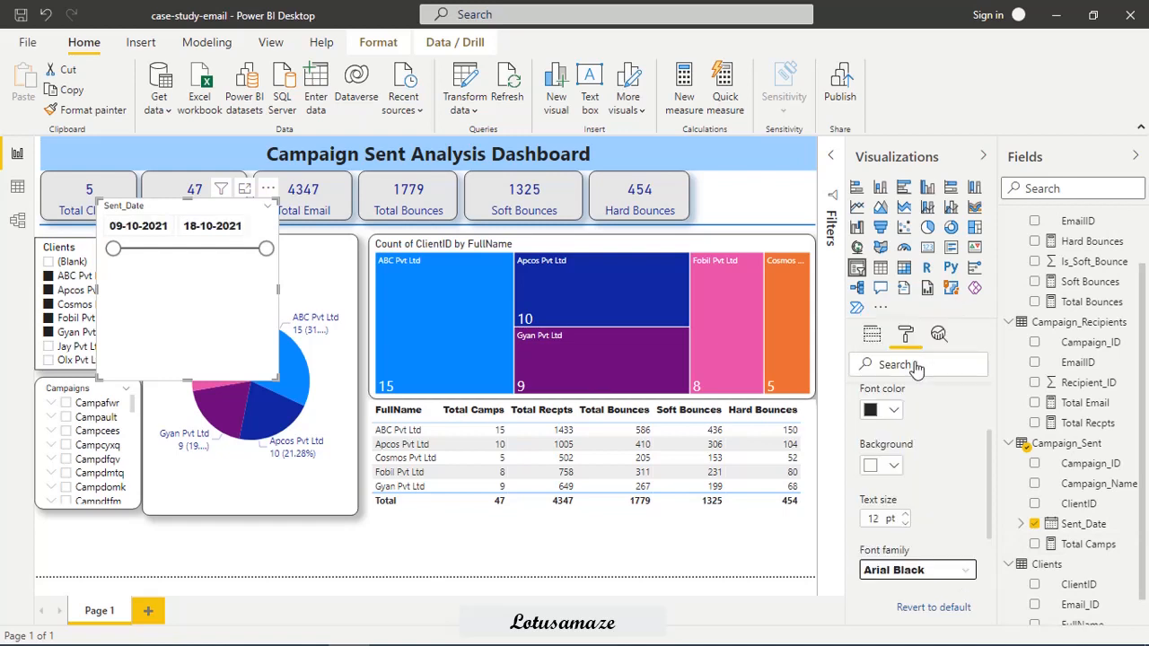
# Fit the date slicer beneath the Campaigns slicer and test it with start dates 12-10-2021 and 15-10-2021.
pyautogui.moveTo(186, 375); pyautogui.dragTo(143, 584)
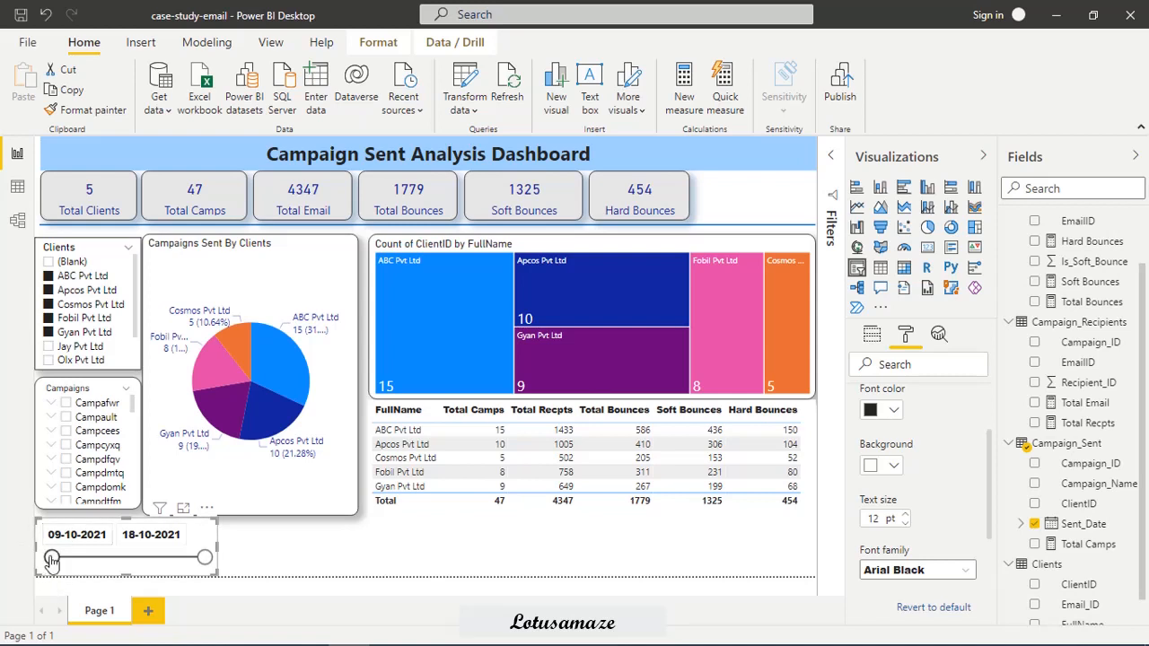
pyautogui.moveTo(51, 559); pyautogui.dragTo(101, 559)
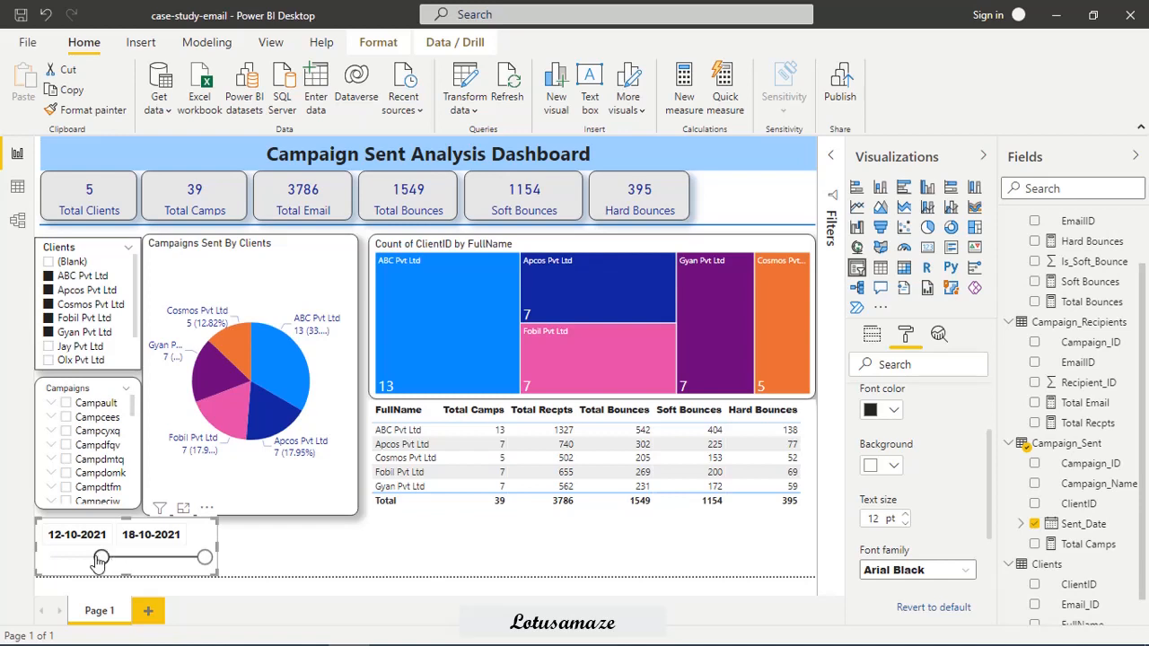
pyautogui.moveTo(100, 559); pyautogui.dragTo(151, 559)
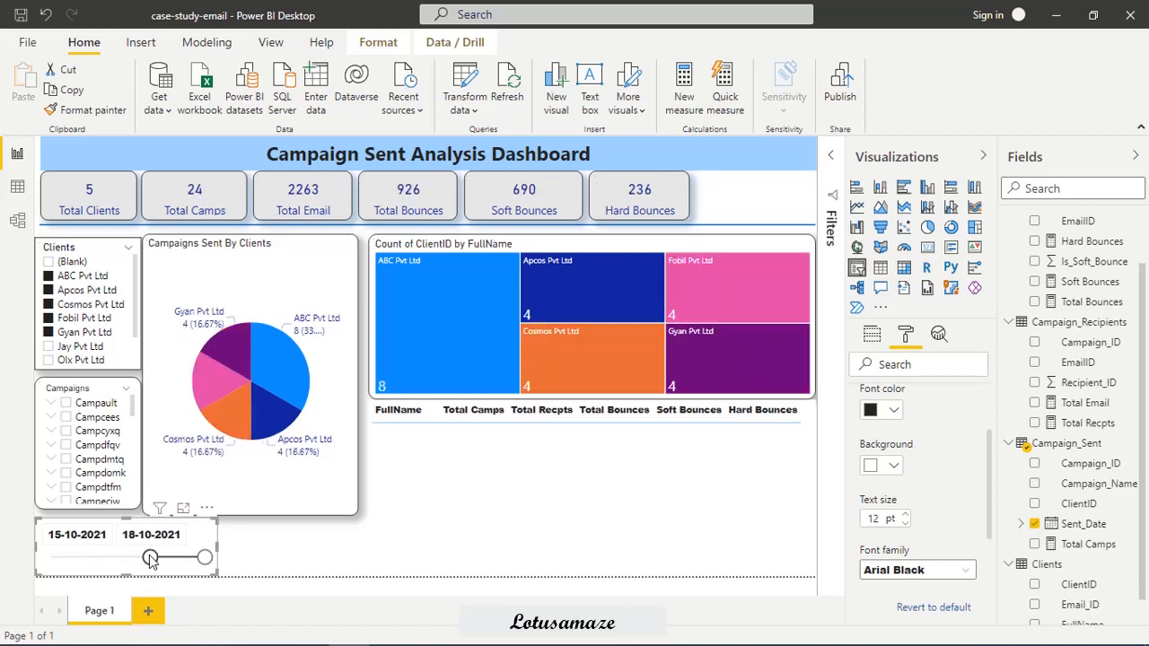